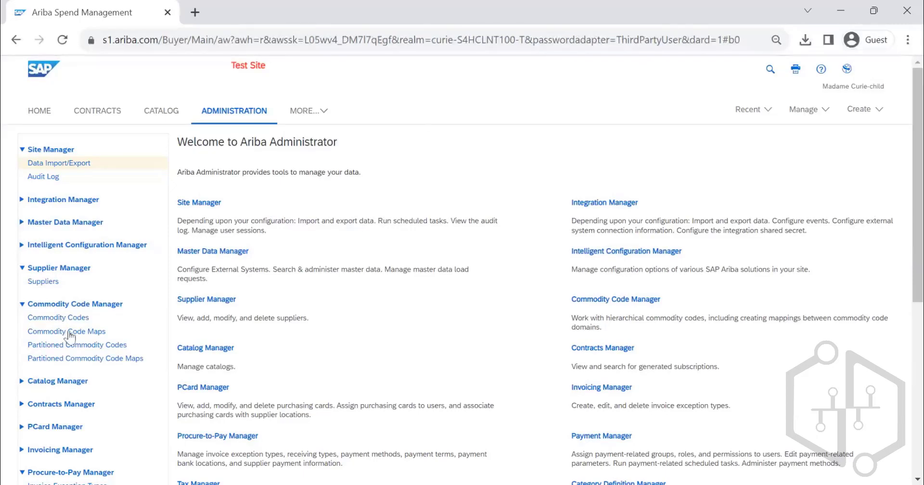
- Open the Receiving Types By Commodity Code page of the Procure-to-Pay Manager
scroll(69, 337, "down", 4)
scroll(199, 316, "up", 5)
scroll(207, 272, "down", 5)
scroll(207, 272, "down", 2)
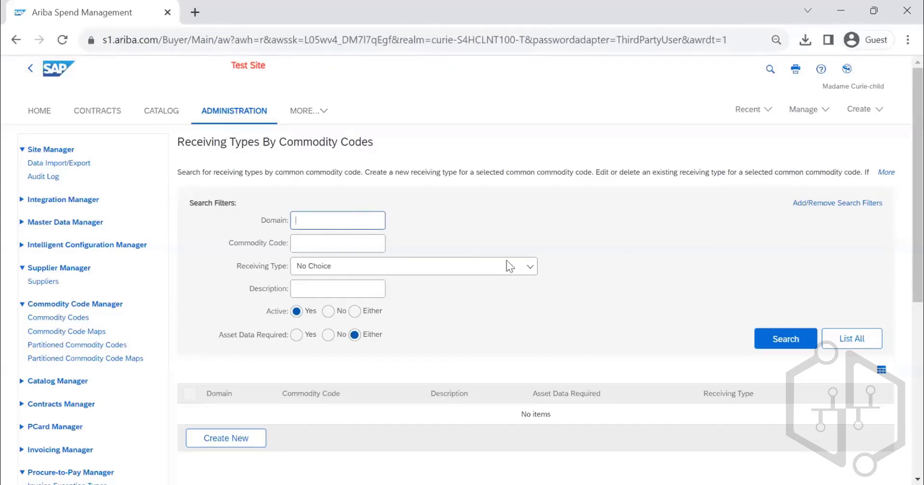
- List all receiving types by commodity code and look through the entries
scroll(505, 262, "down", 5)
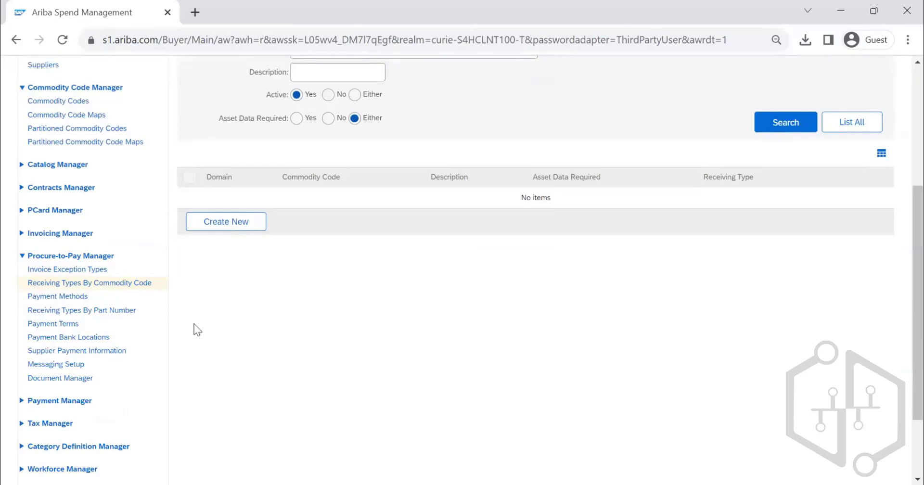
scroll(397, 332, "up", 1)
scroll(397, 329, "up", 3)
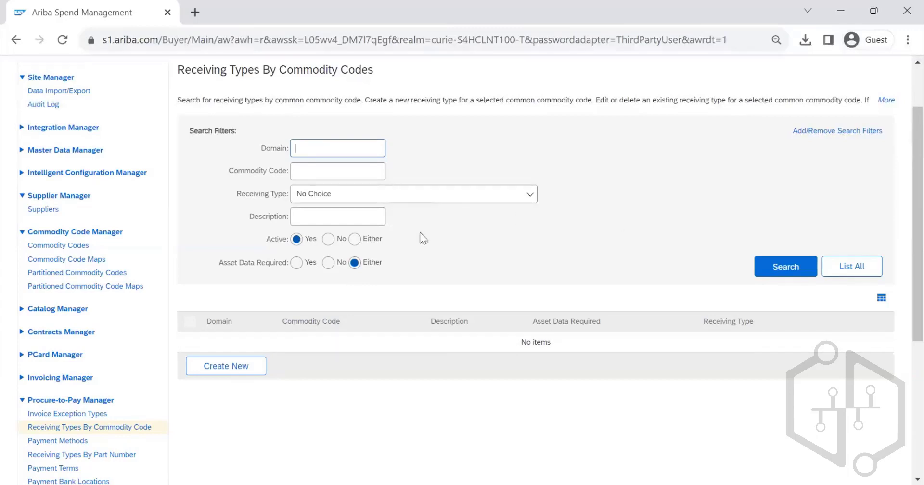
left_click(868, 269)
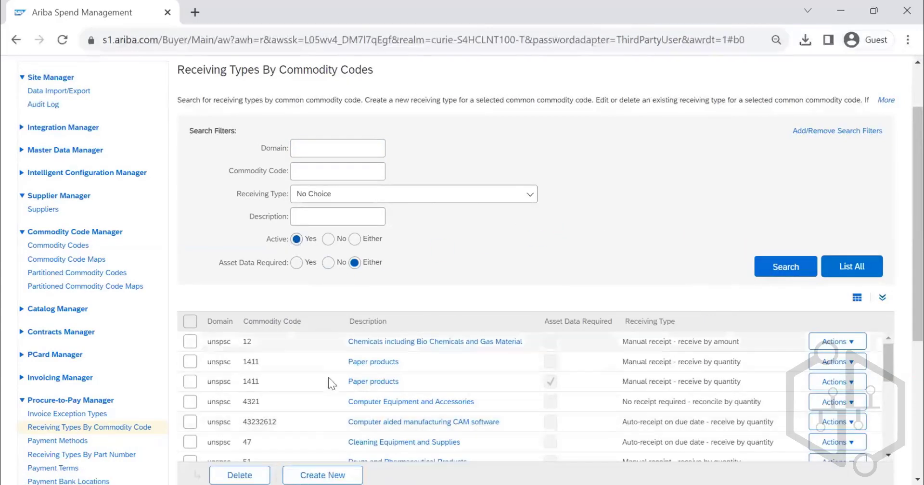
scroll(422, 429, "down", 3)
scroll(407, 379, "down", 5)
scroll(407, 379, "up", 10)
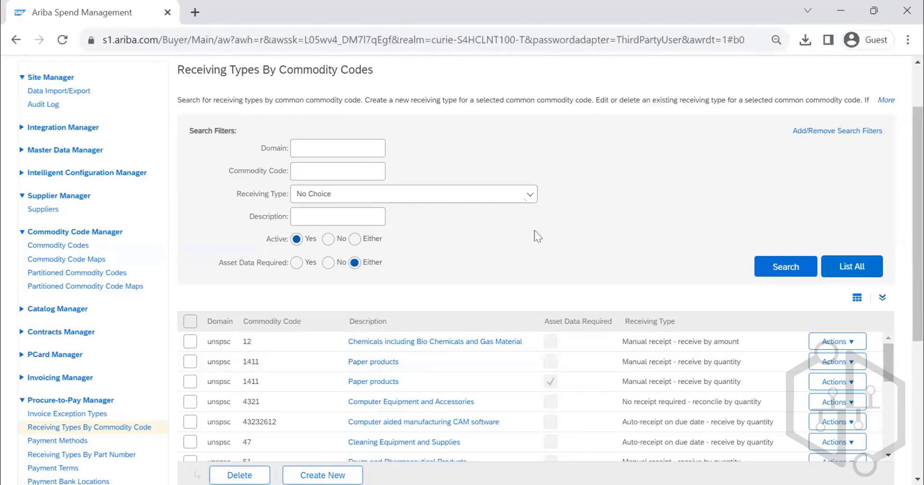
- Review all the options offered by the Receiving Type search filter without choosing one
left_click(505, 195)
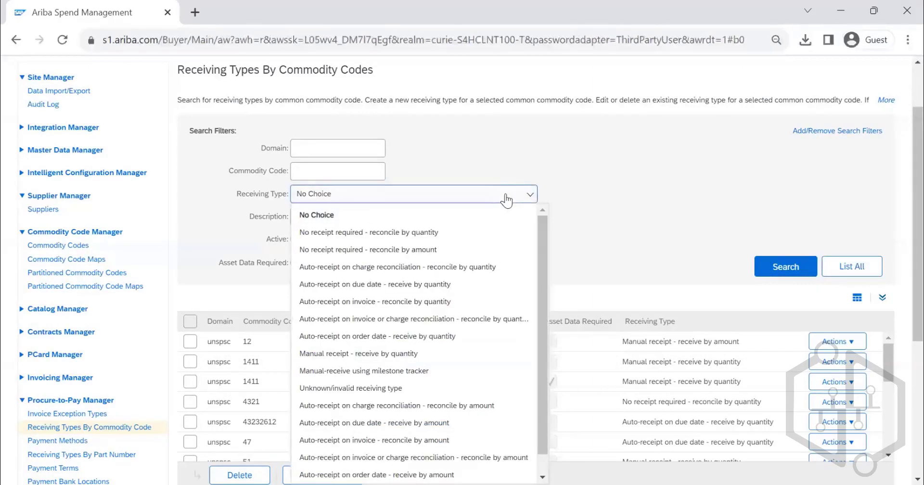
left_click(670, 195)
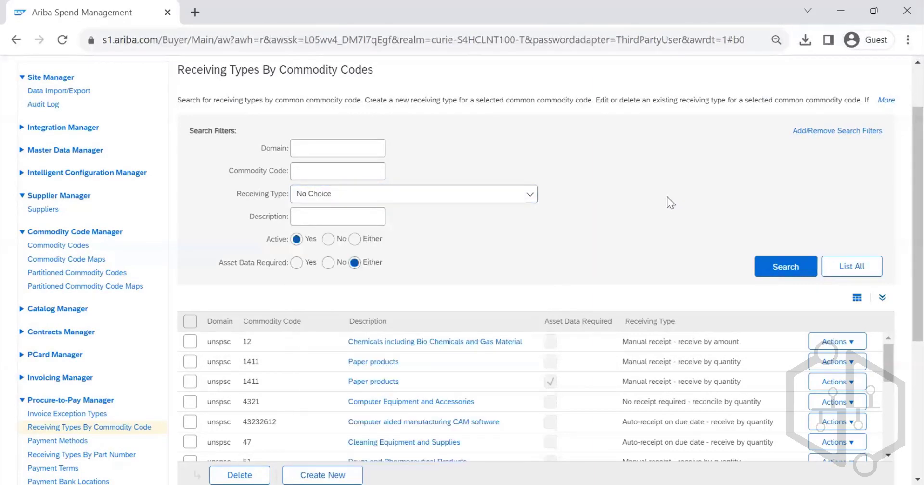
left_click(494, 195)
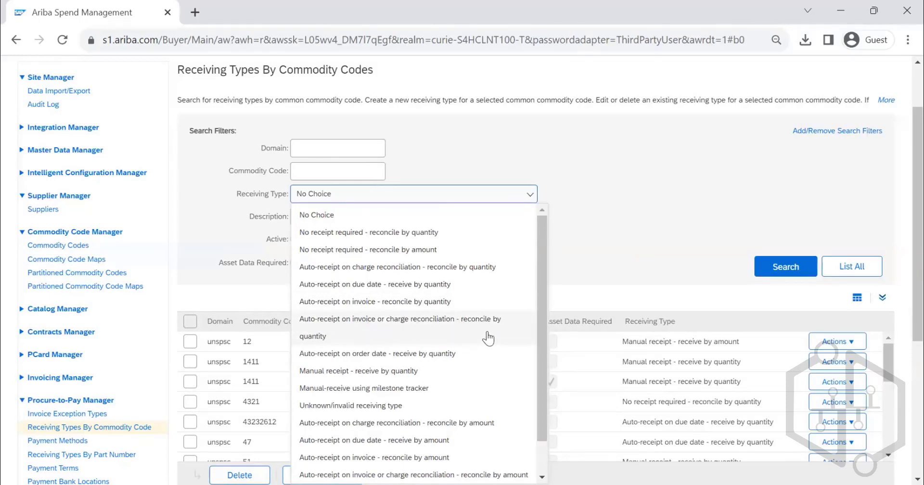
scroll(488, 339, "down", 5)
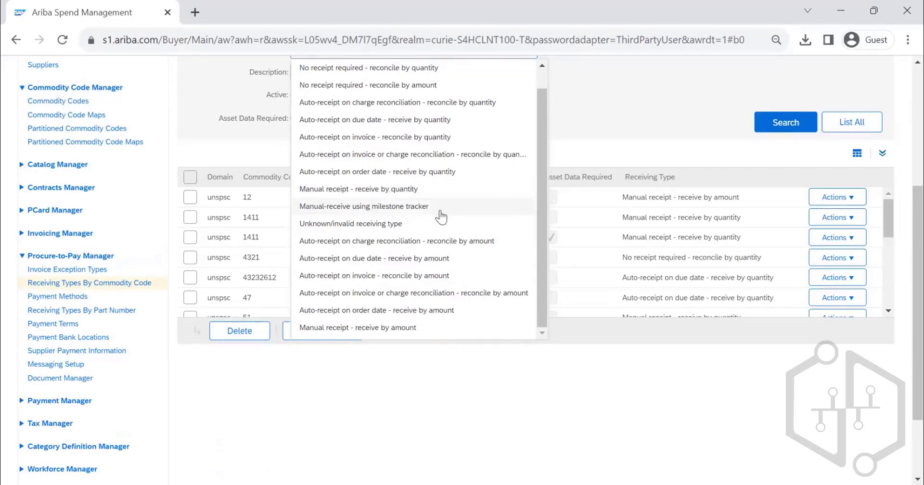
scroll(433, 259, "down", 2)
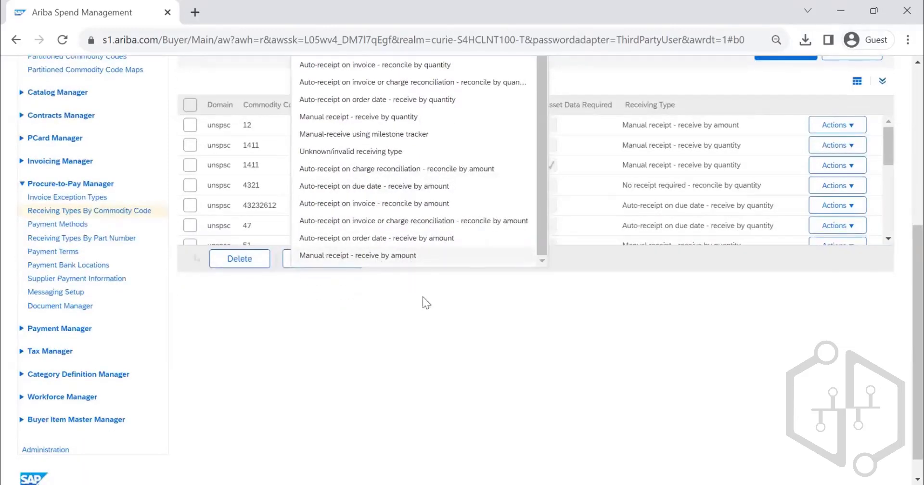
left_click(443, 322)
scroll(483, 332, "up", 5)
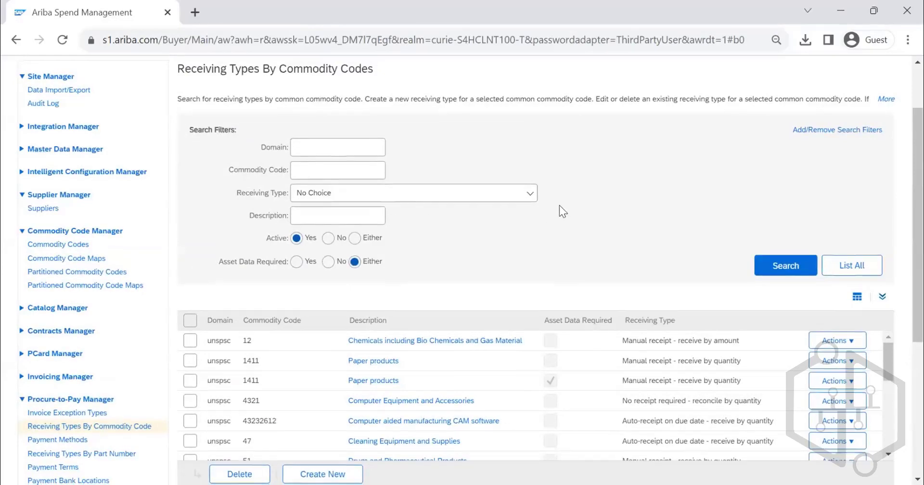
- Examine the receiving types assigned to the listed commodity codes, including the Paper products entries with code 1411
scroll(559, 205, "down", 1)
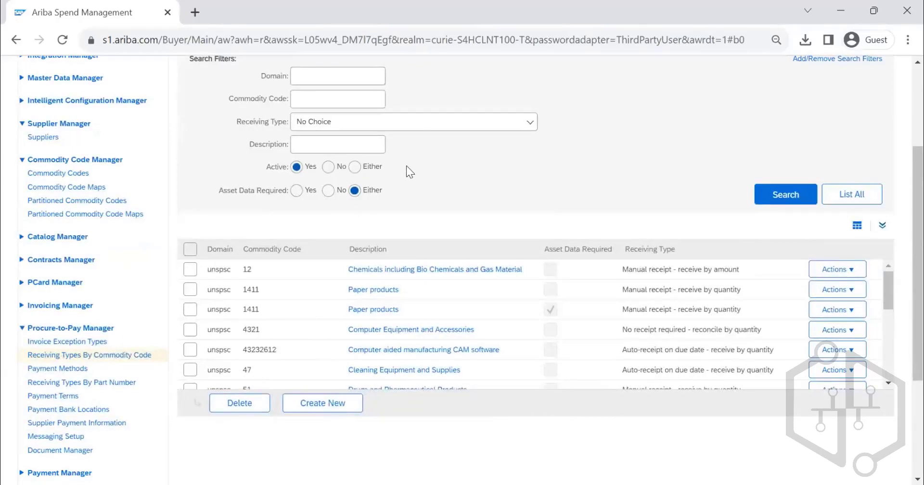
scroll(408, 168, "up", 2)
double_click(345, 140)
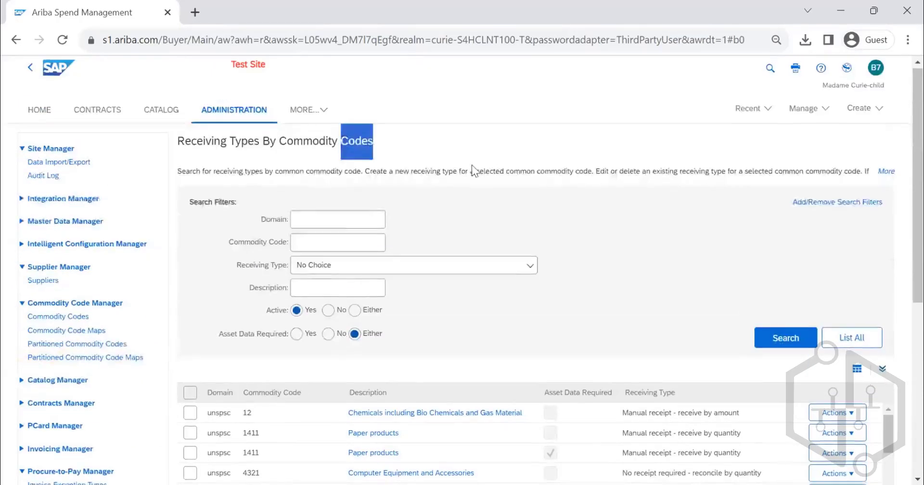
scroll(476, 169, "down", 2)
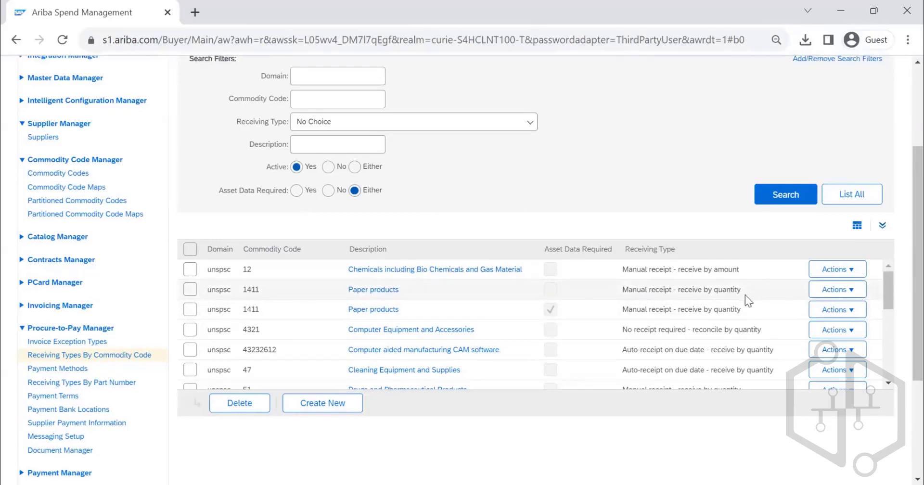
left_click_drag(262, 291, 240, 292)
left_click_drag(628, 289, 728, 299)
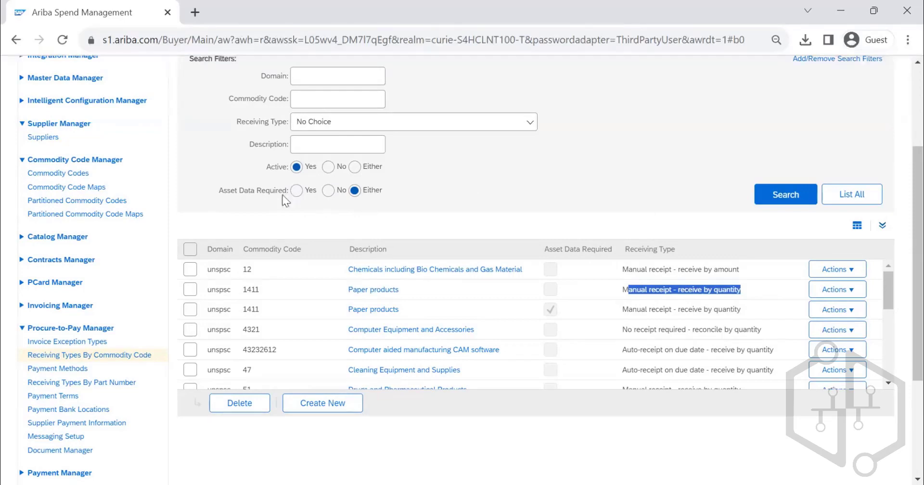
scroll(396, 268, "down", 1)
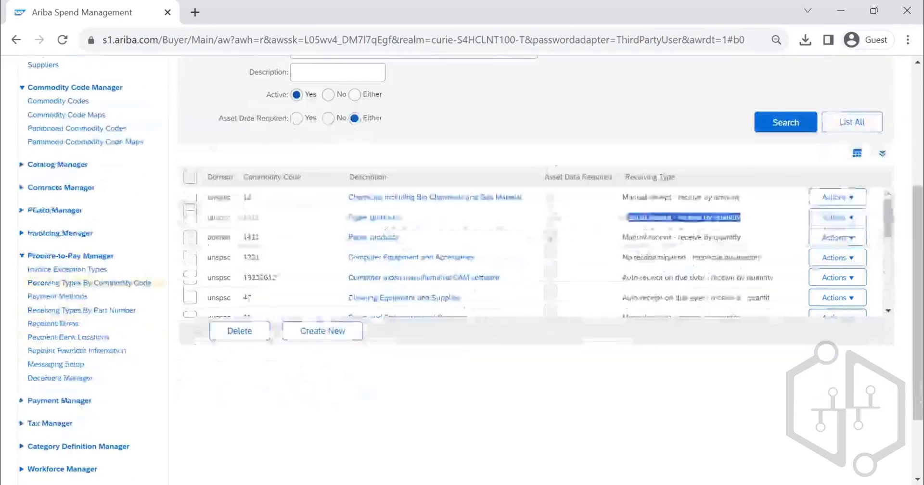
scroll(396, 268, "down", 10)
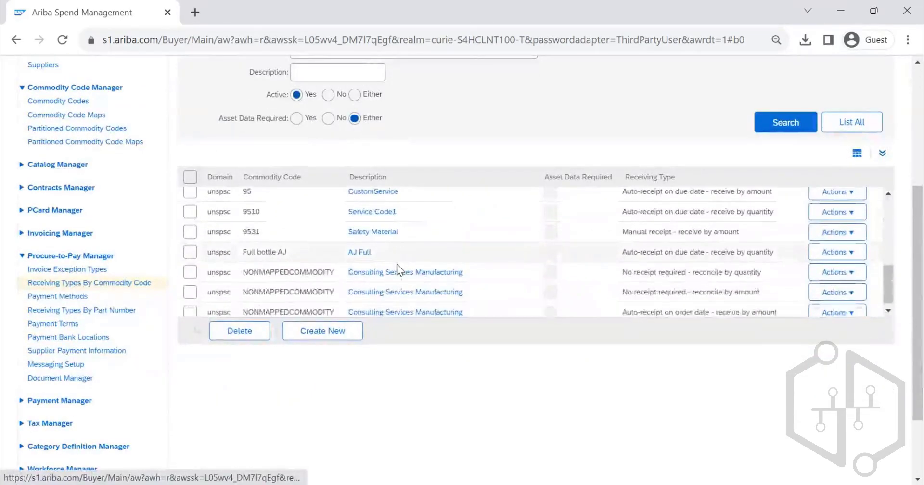
scroll(396, 263, "up", 10)
scroll(346, 207, "up", 2)
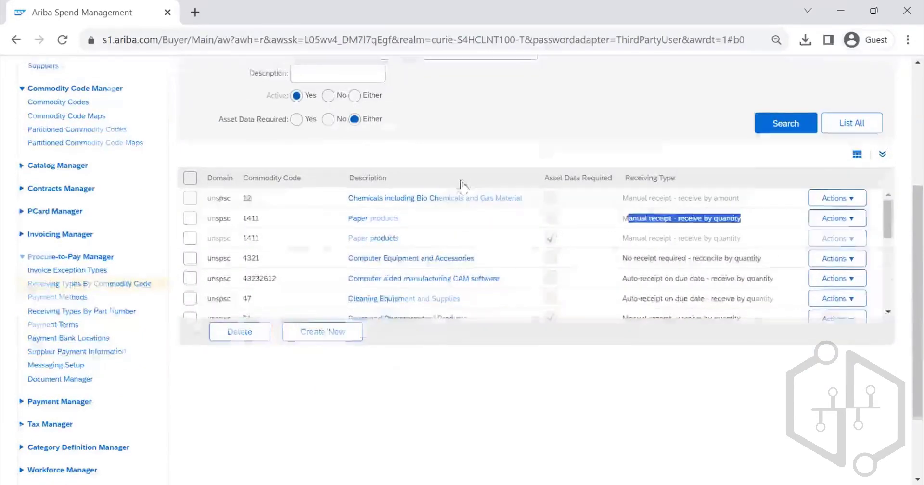
- Search for active receiving types with asset data required set to Either and look through the whole list
left_click(774, 267)
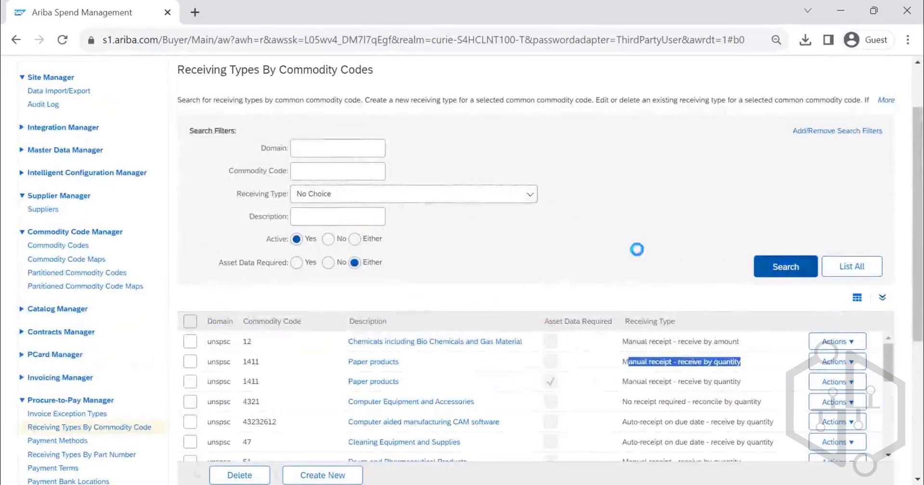
scroll(600, 228, "down", 1)
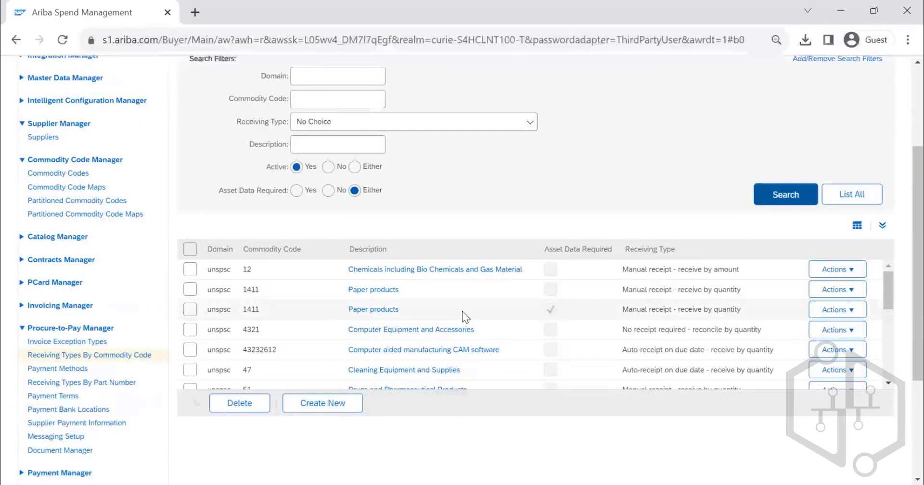
scroll(457, 334, "down", 10)
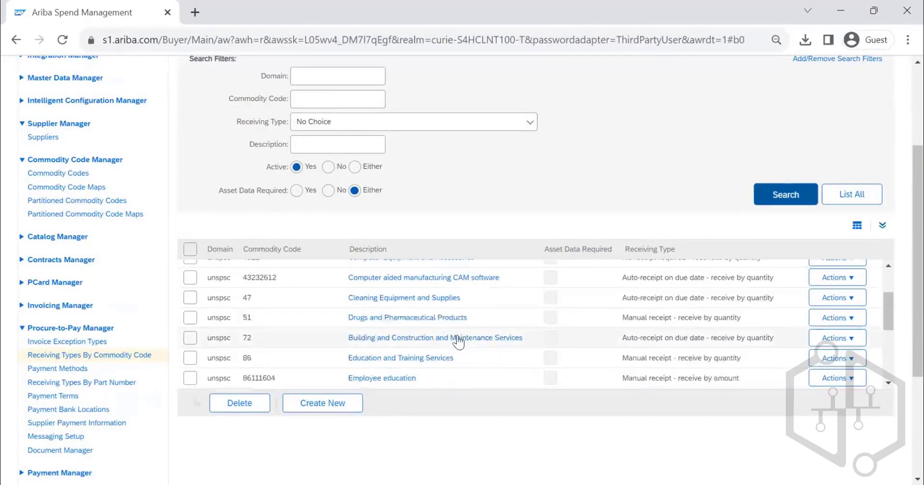
scroll(457, 335, "down", 5)
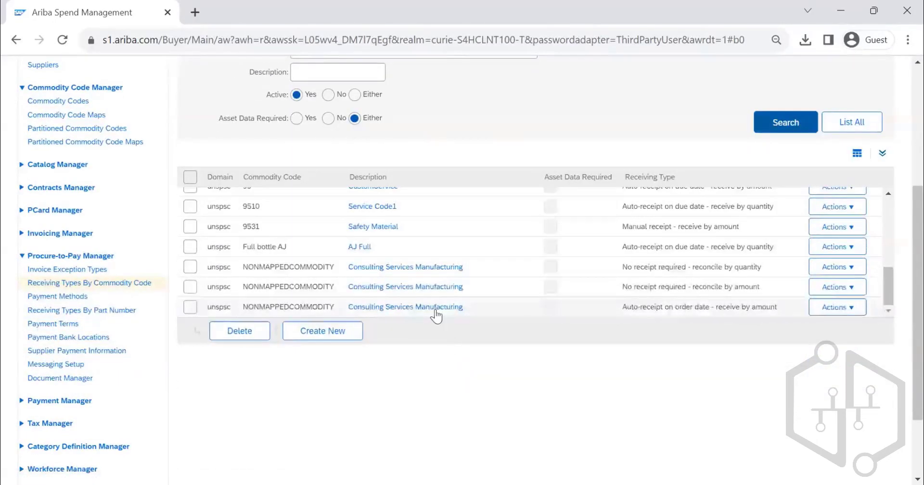
scroll(434, 314, "up", 10)
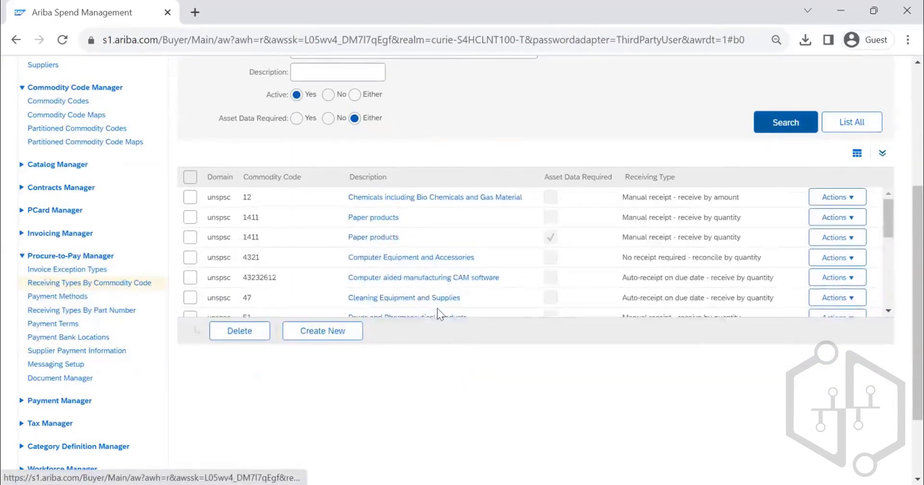
scroll(588, 283, "up", 3)
scroll(580, 279, "down", 2)
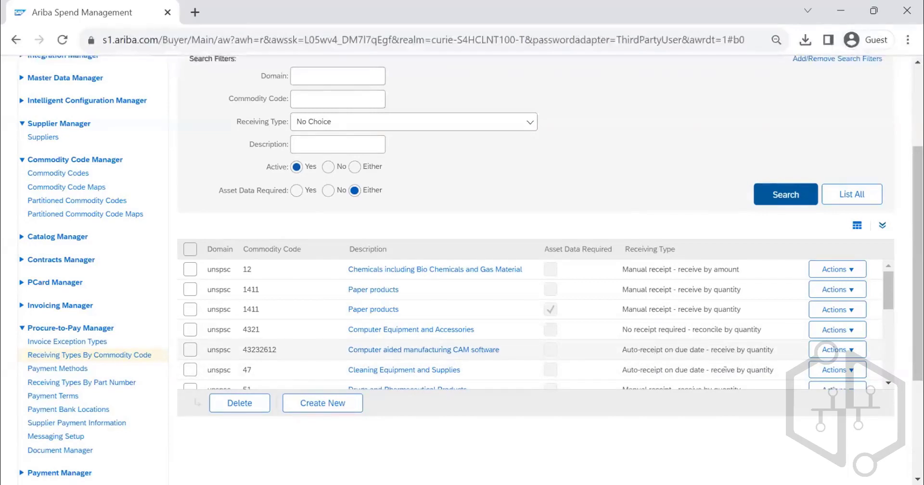
- Open the receiving type for commodity code 43232612, Computer aided manufacturing CAM software, for editing
left_click(832, 353)
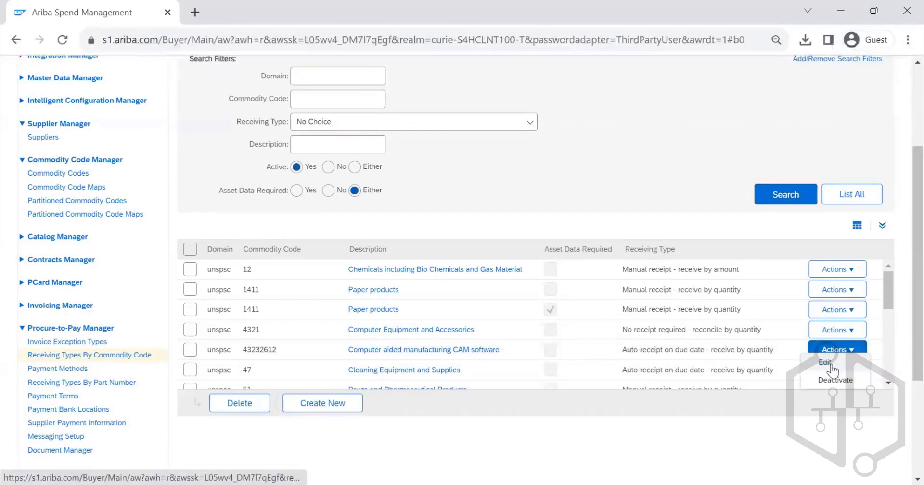
left_click(830, 365)
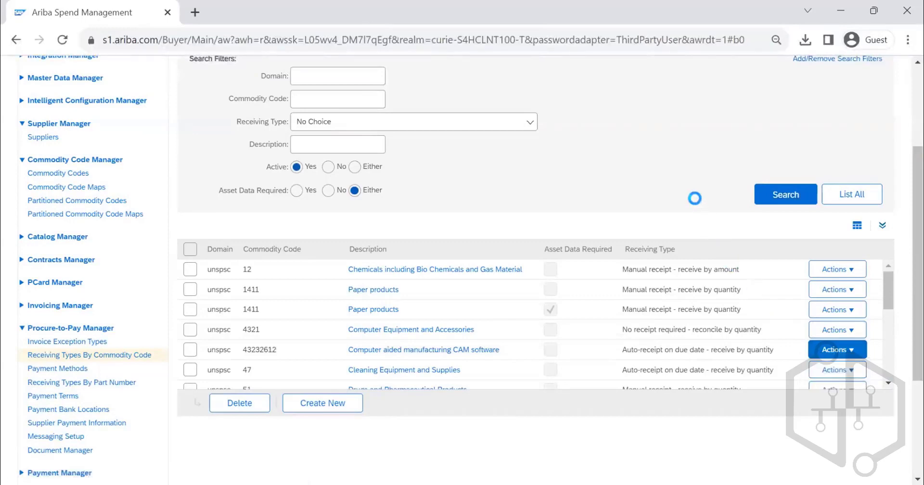
scroll(320, 267, "down", 2)
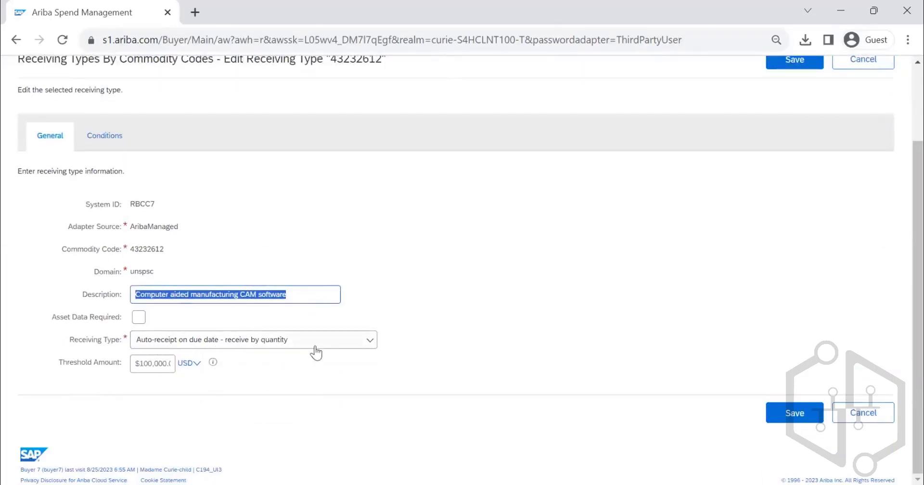
- Inspect the threshold amount, the asset data option and the conditions of this receiving type
mouse_move(135, 367)
left_mouse_down()
mouse_move(186, 365)
mouse_move(122, 364)
left_mouse_up()
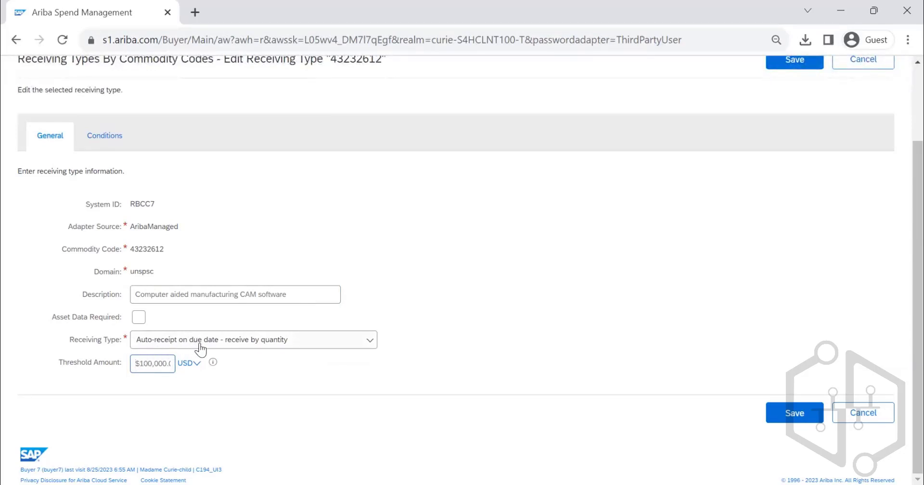
left_click(139, 321)
left_click(139, 322)
left_click(105, 144)
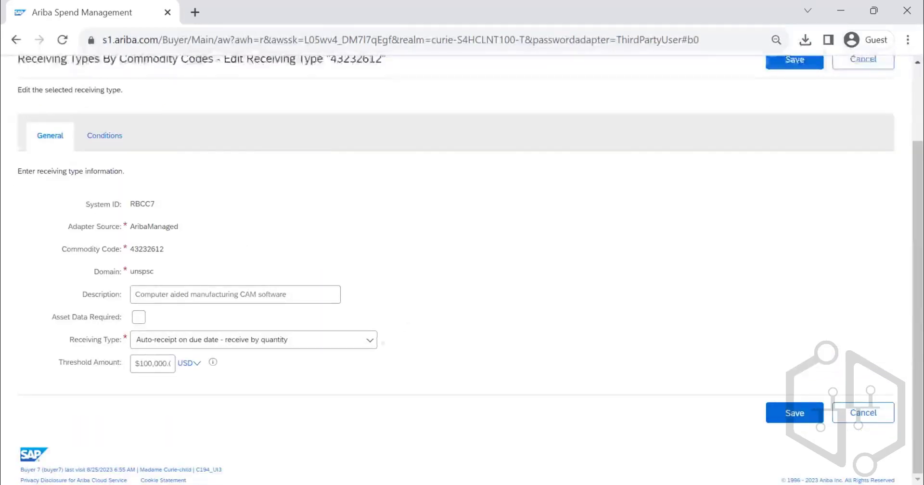
- Set the receiving type of commodity code 43232612 to "Manual receipt - receive by amount"
left_click(351, 343)
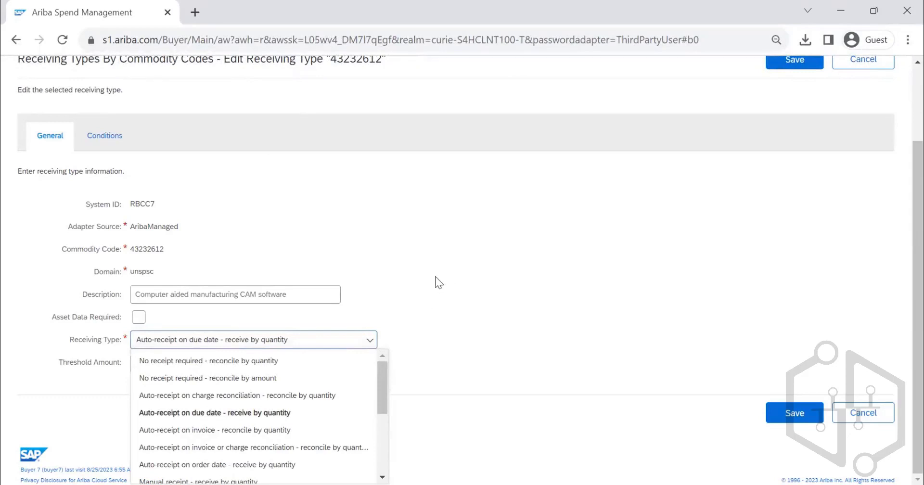
left_click_drag(384, 372, 380, 386)
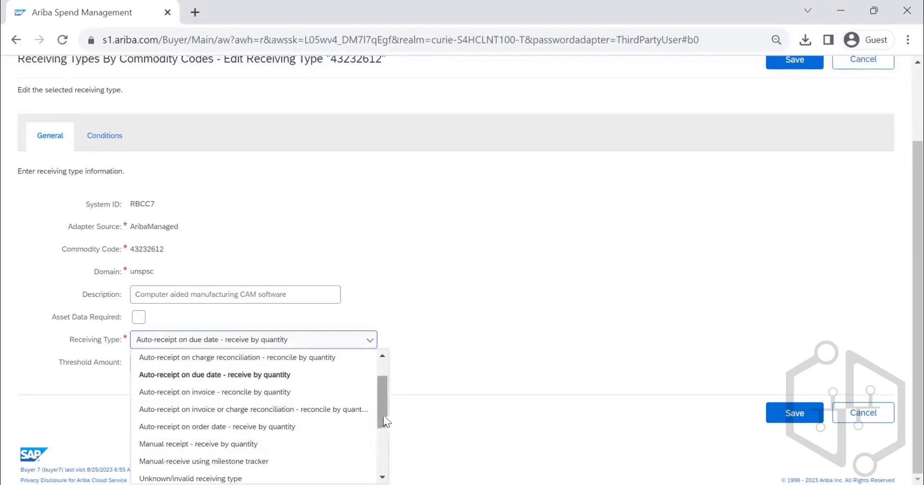
left_click_drag(385, 421, 387, 467)
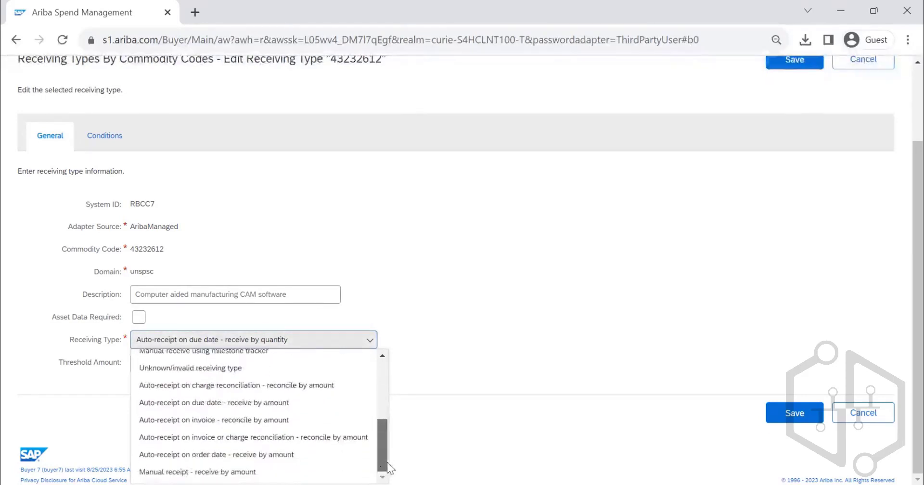
left_click(250, 471)
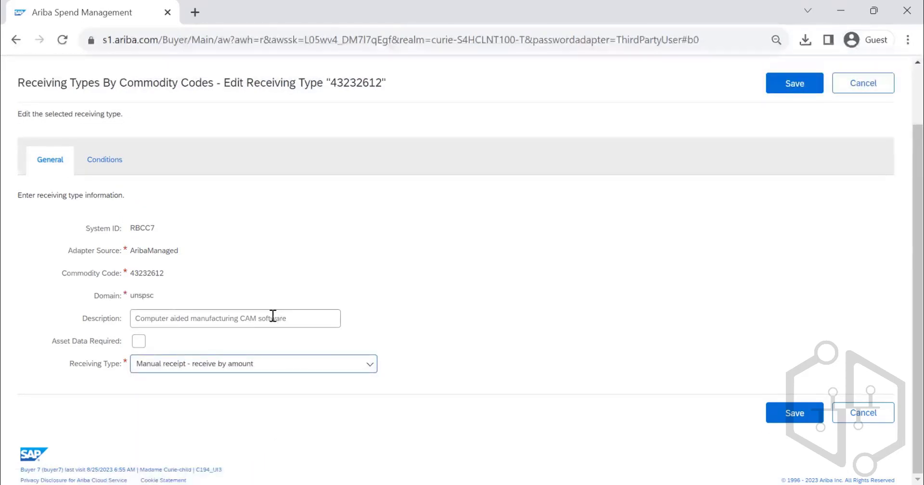
- Mark asset data as required for commodity code 43232612 and try to save the receiving type
left_click(139, 341)
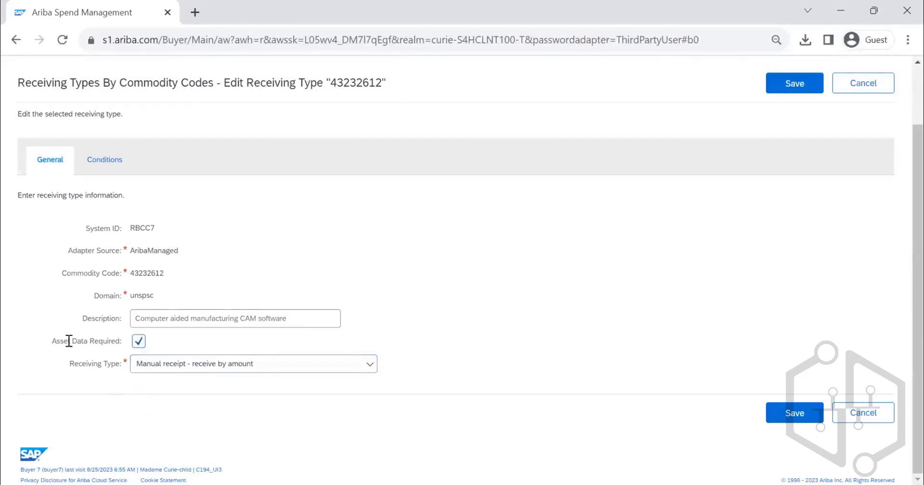
left_click(790, 87)
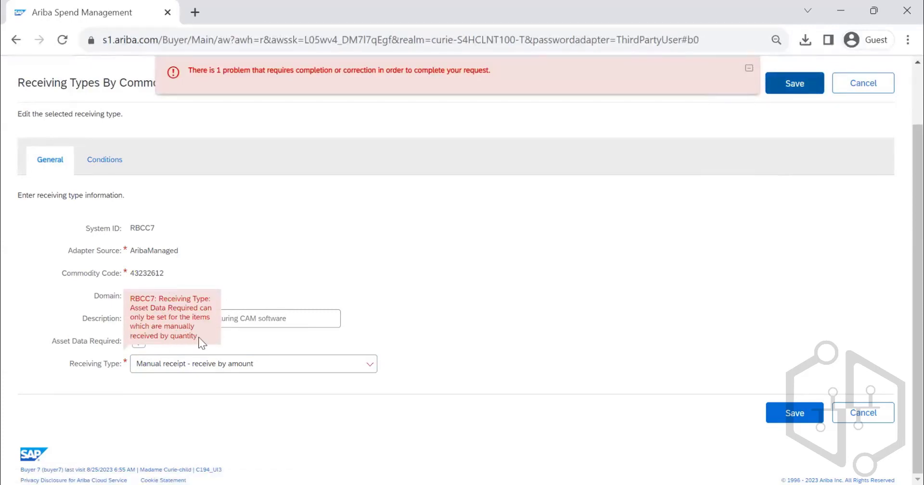
- Change the receiving type of commodity code 43232612 to "Manual receipt - receive by quantity" and save it
left_click_drag(198, 337, 146, 297)
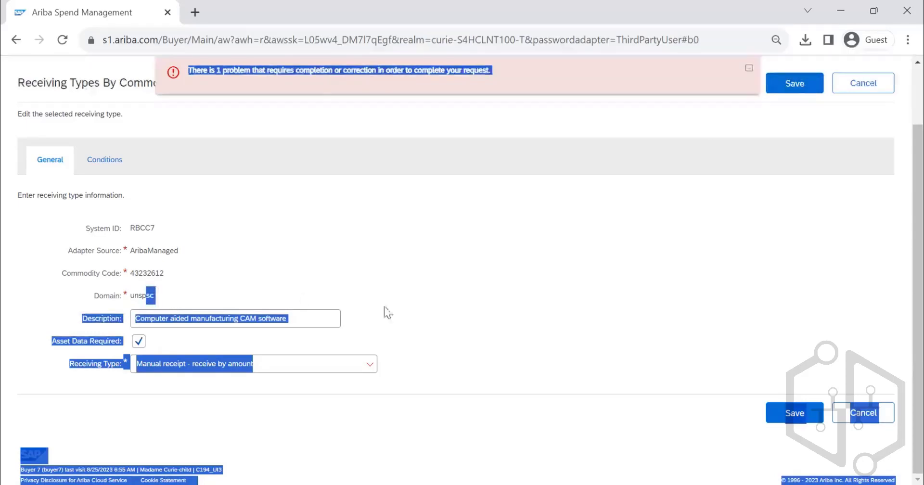
left_click(369, 365)
left_click(331, 370)
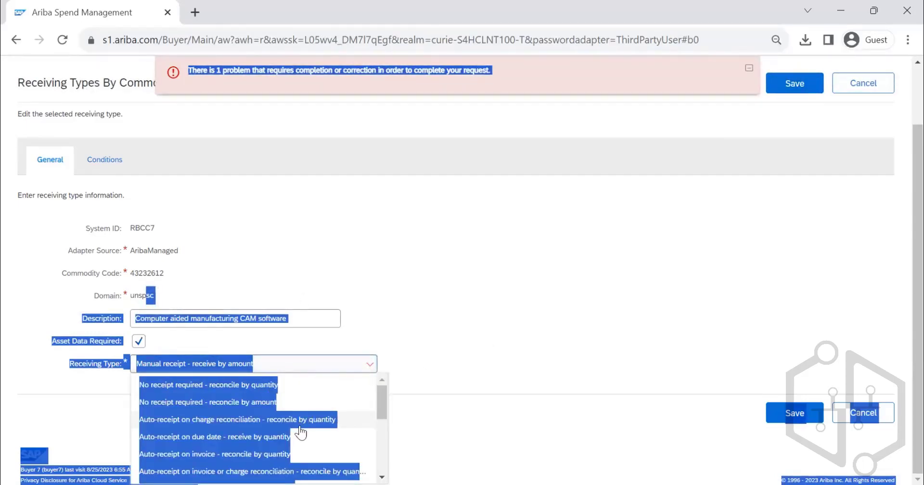
scroll(300, 423, "down", 3)
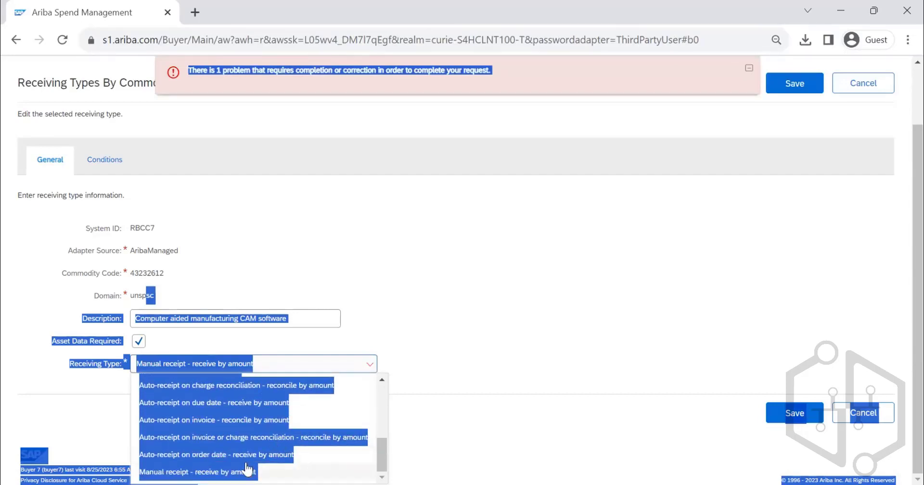
scroll(322, 460, "up", 3)
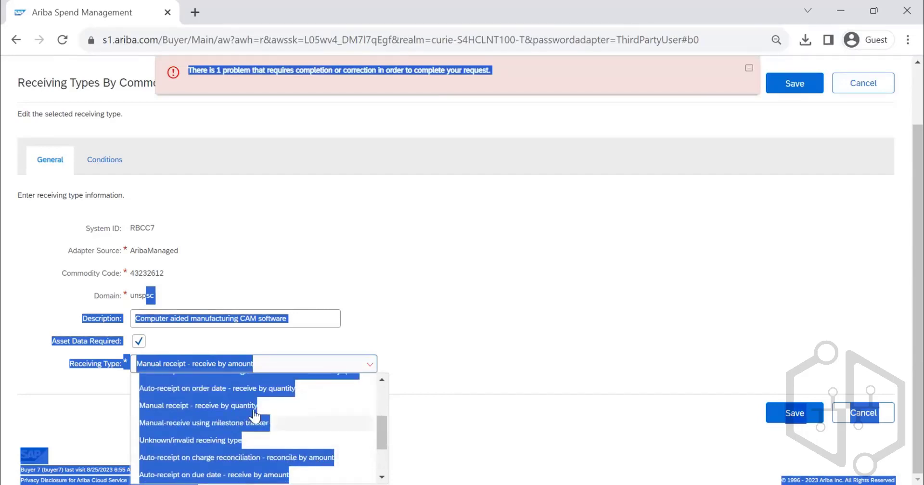
left_click(247, 403)
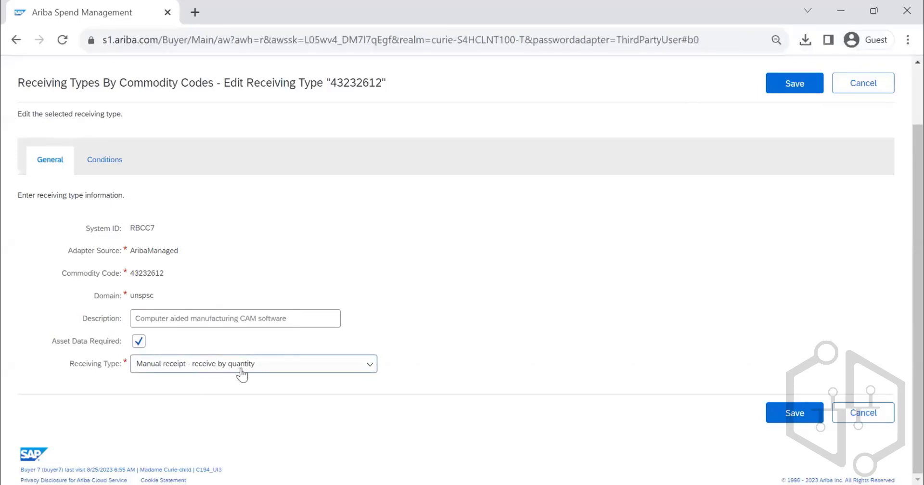
left_click(779, 91)
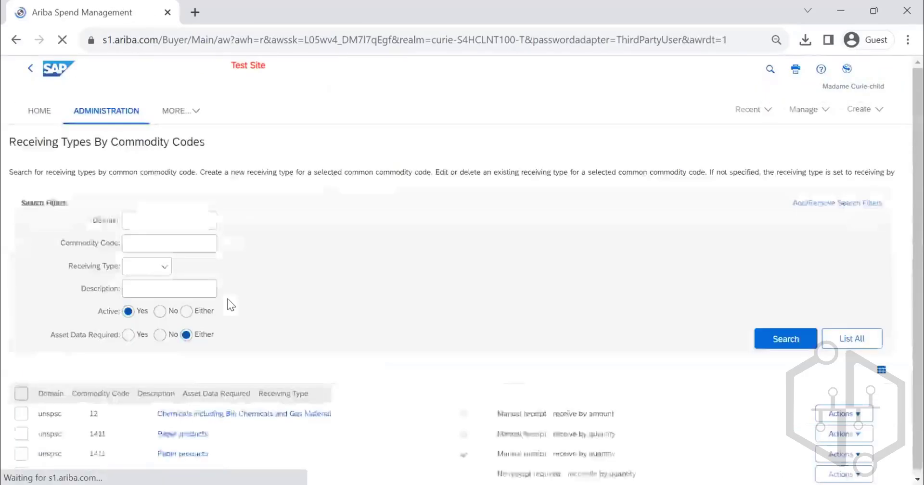
- Start a new receiving type by commodity code with AribaManaged as the adapter source
scroll(485, 262, "down", 3)
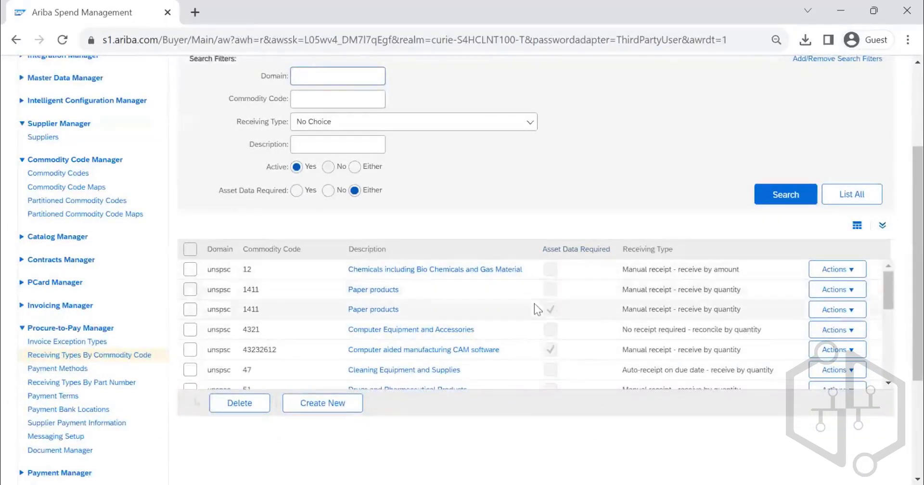
left_click(333, 404)
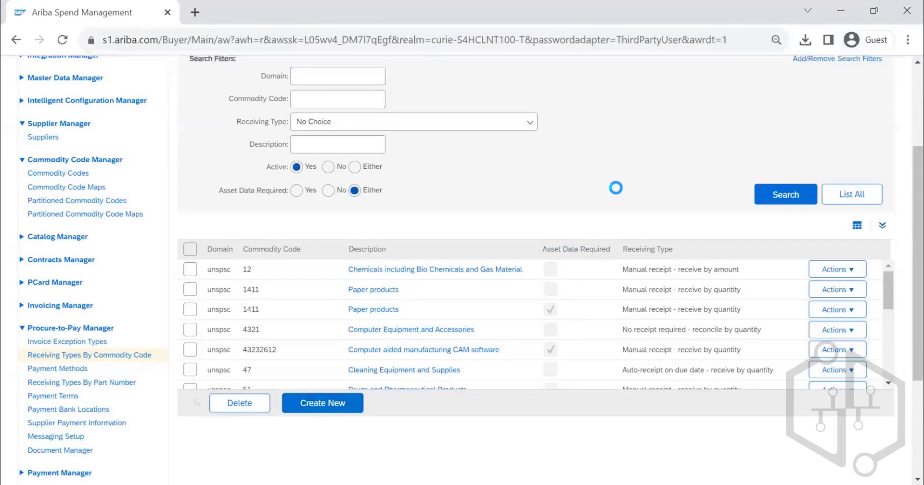
scroll(284, 226, "down", 3)
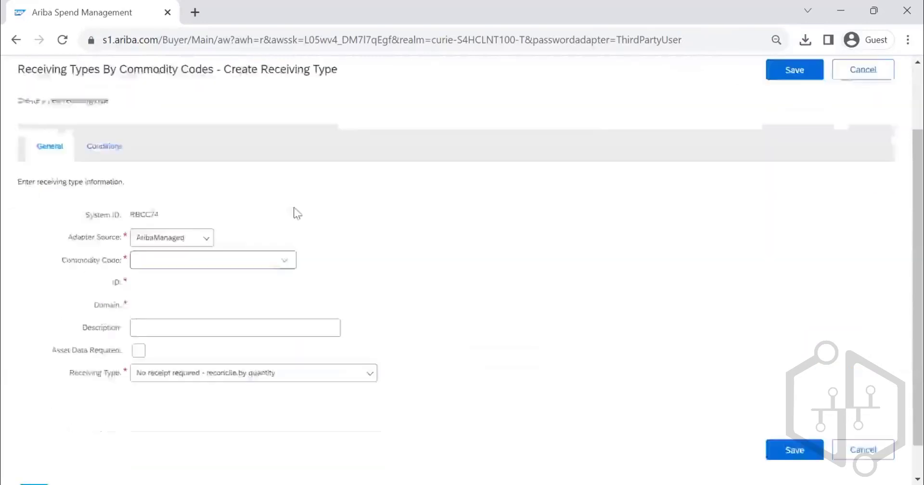
left_click(202, 205)
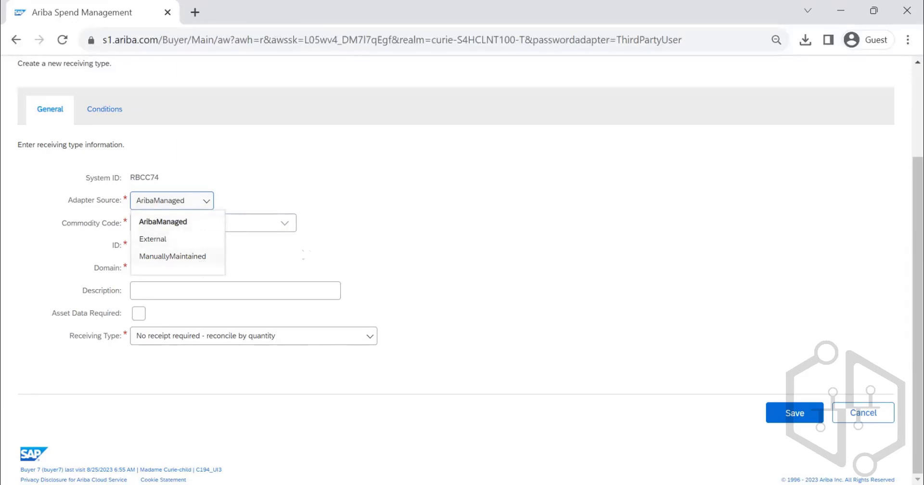
left_click(202, 223)
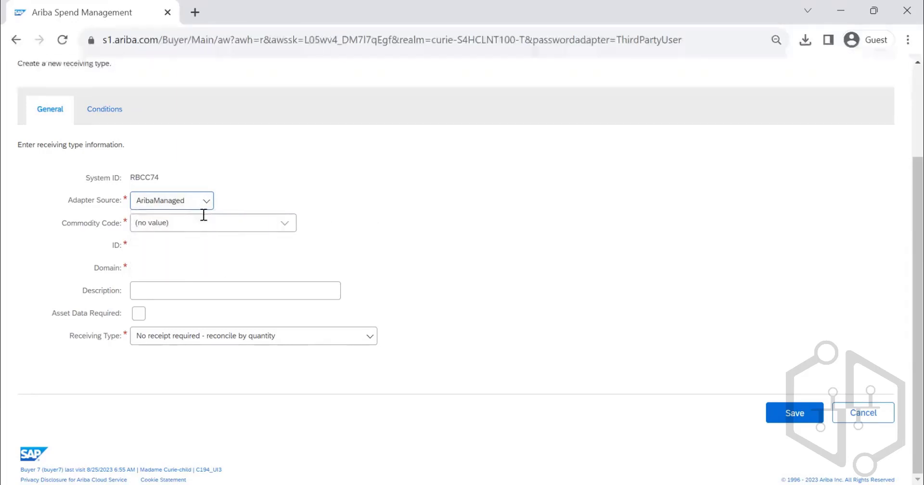
- Search the commodity codes for "computer" and assign Computer chassis (43201601) to the new receiving type
left_click(285, 223)
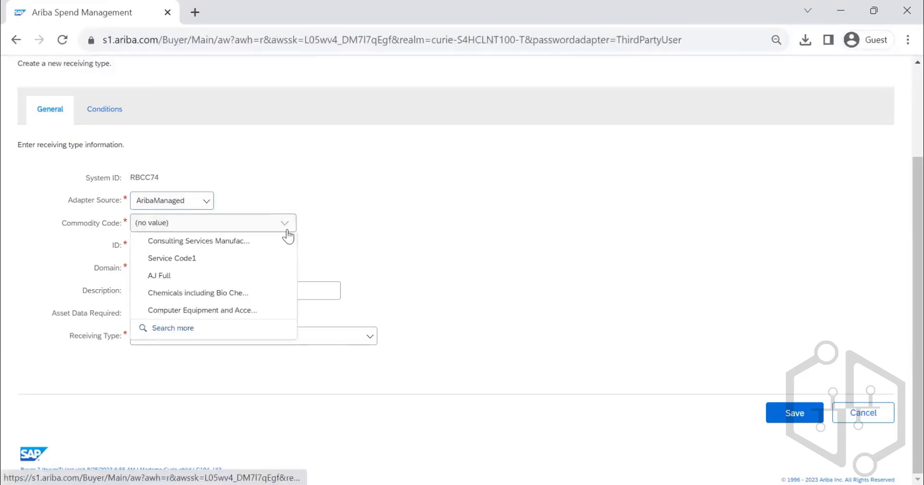
left_click(203, 332)
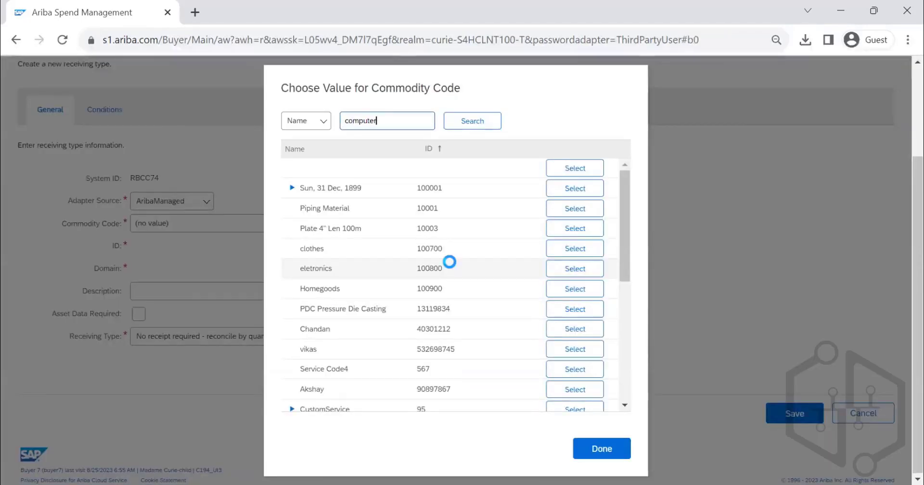
type("computer")
key("Return")
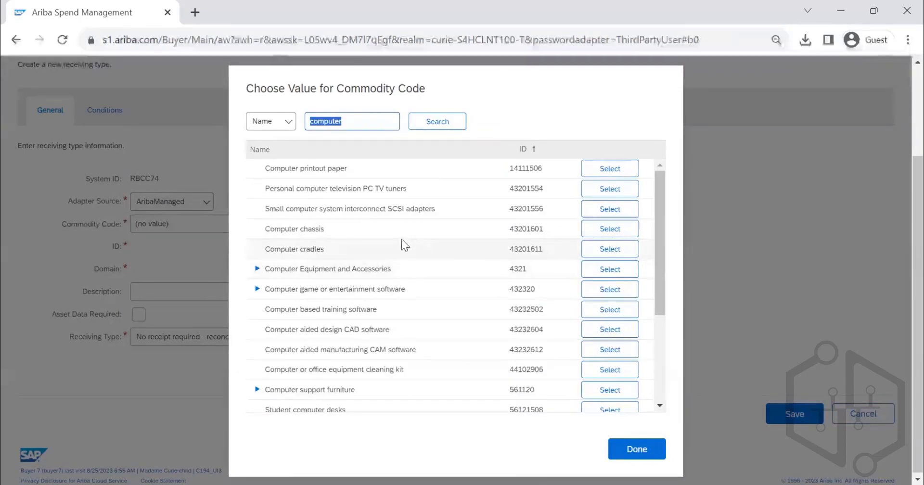
left_click(622, 231)
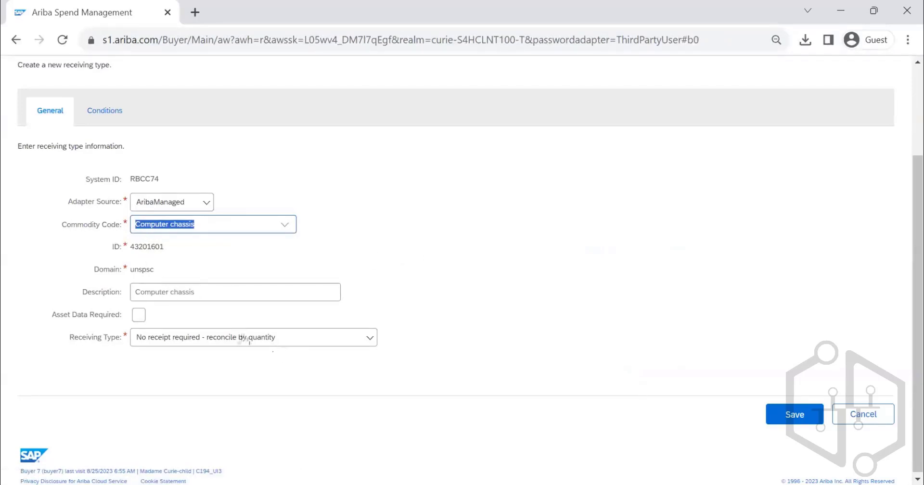
- Set the receiving type for Computer chassis to "Manual receipt - receive by quantity" and save the new entry
left_click(296, 341)
scroll(284, 385, "down", 3)
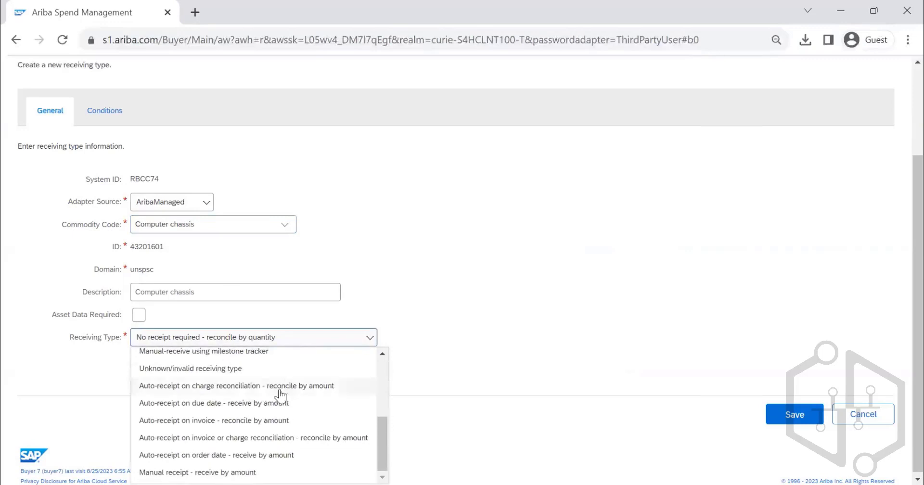
scroll(249, 409, "up", 2)
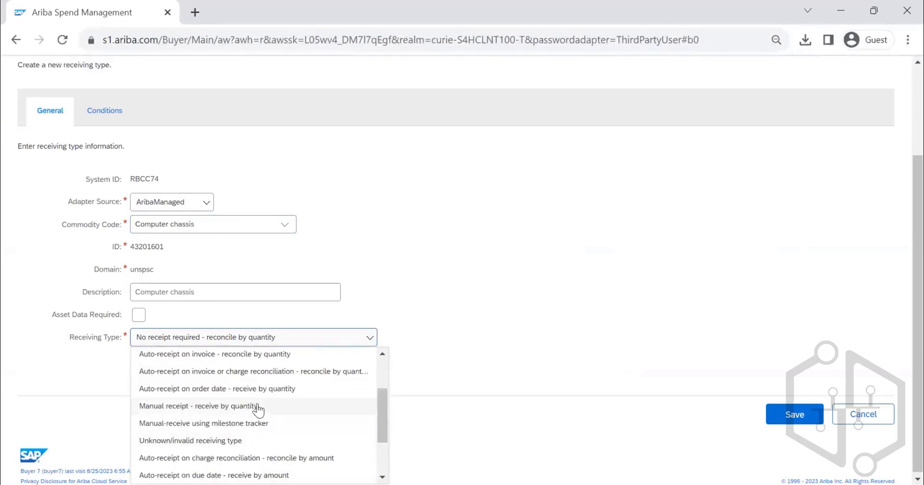
left_click(257, 407)
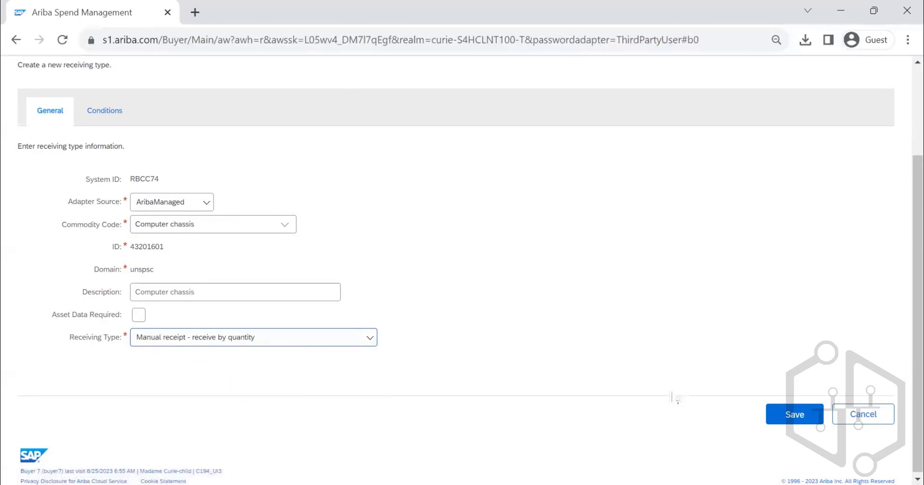
left_click(784, 415)
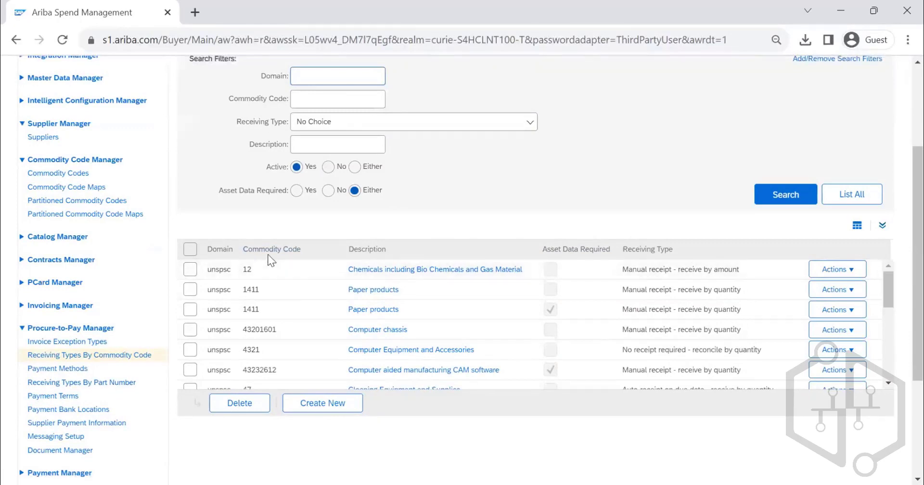
- Open the receiving types by part number and list all existing entries
left_click(124, 384)
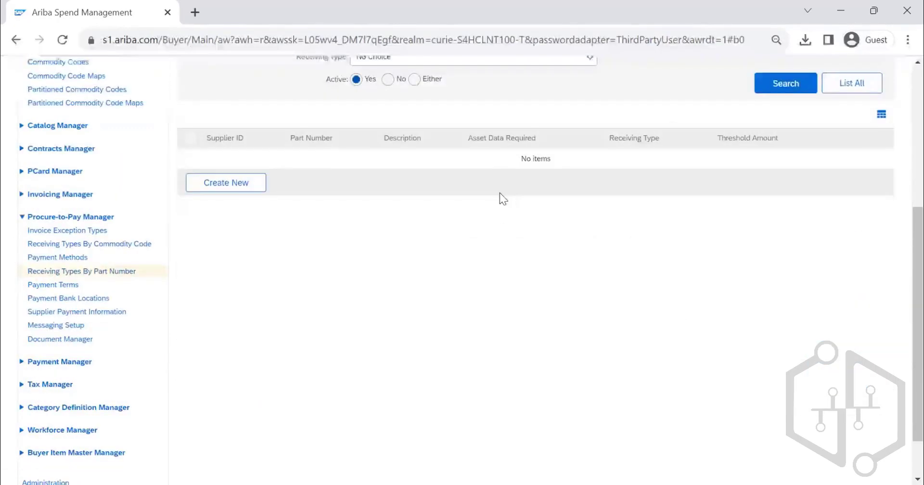
scroll(503, 218, "up", 5)
left_click(851, 338)
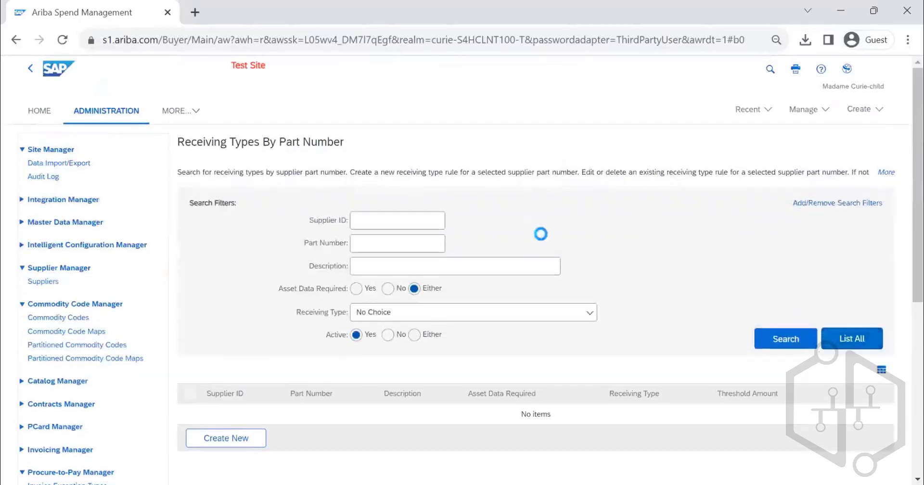
scroll(577, 262, "down", 5)
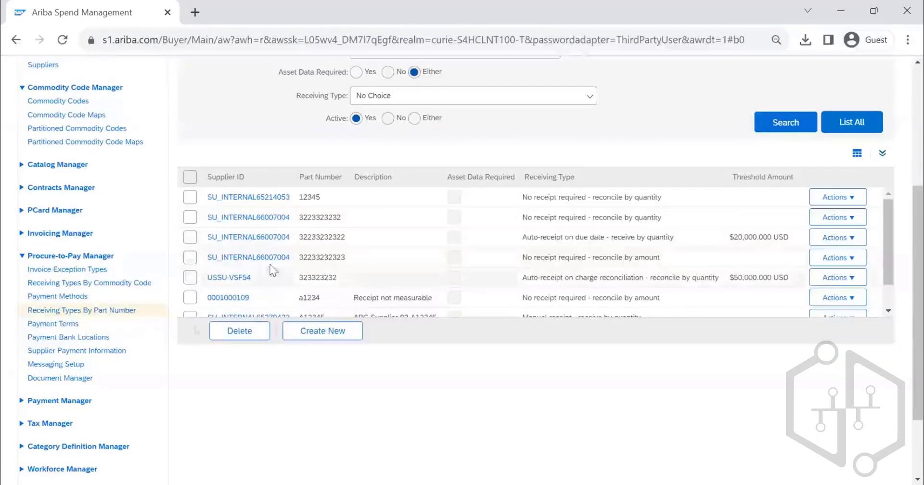
- Start a new receiving type by part number and choose ABC SUPPLIERS as its supplier
left_click(327, 335)
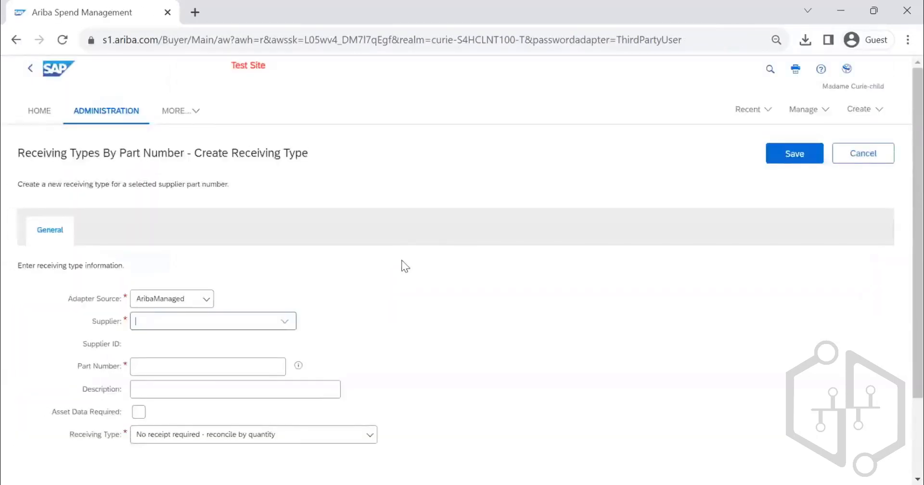
scroll(401, 260, "down", 2)
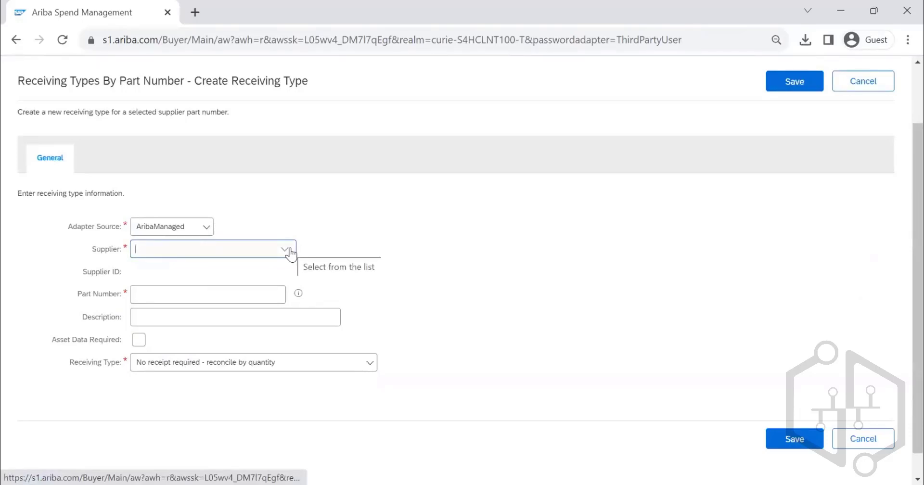
left_click(290, 253)
left_click(231, 284)
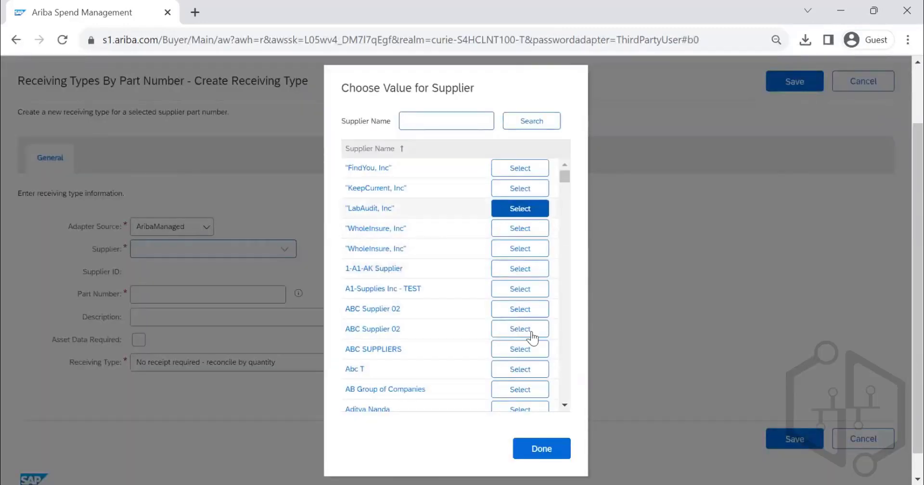
left_click(520, 349)
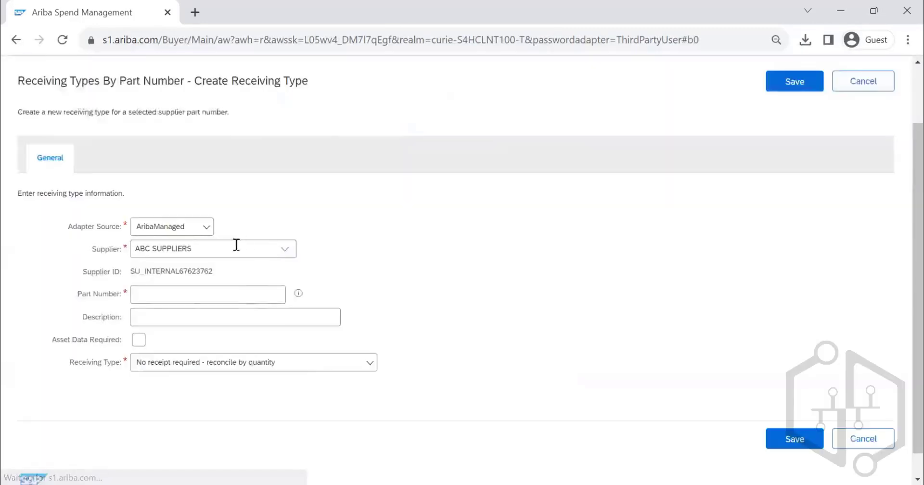
- Enter part number C12345 and the description "CONSUMABLE FOR PRINTING MACHINERY" for the new receiving type
left_click(234, 294)
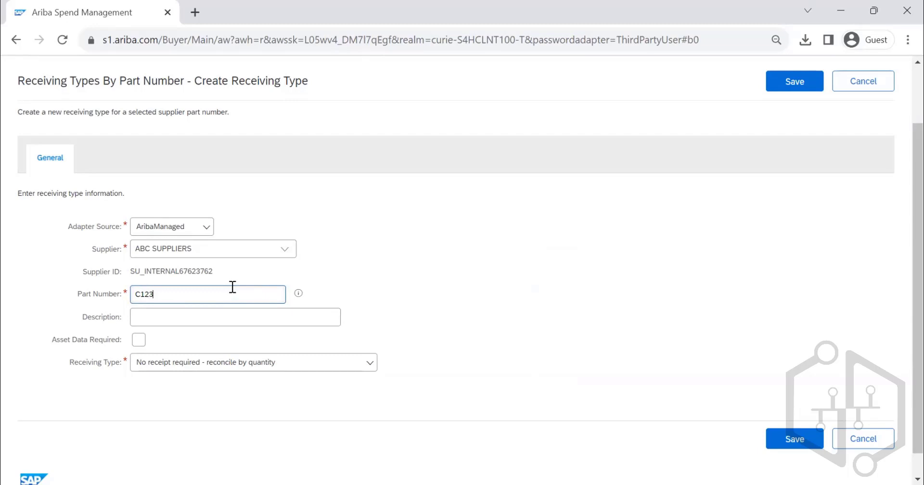
left_click(213, 314)
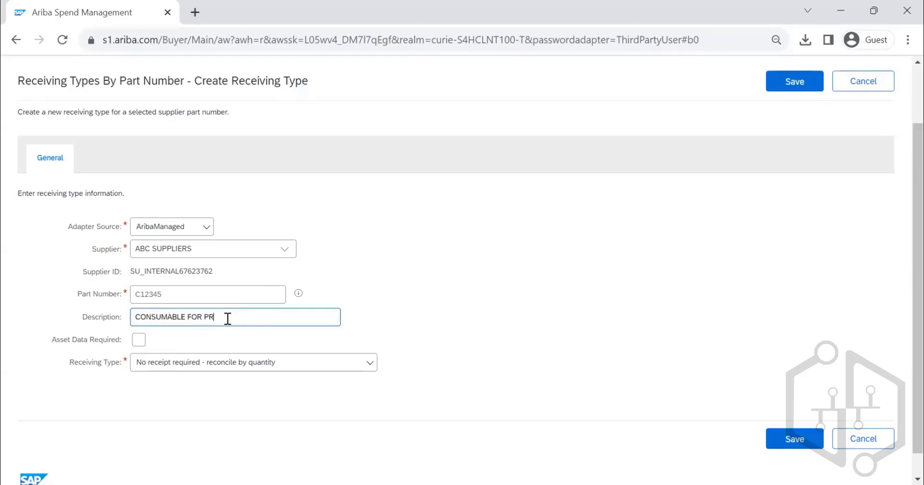
type("ING MACHINERY")
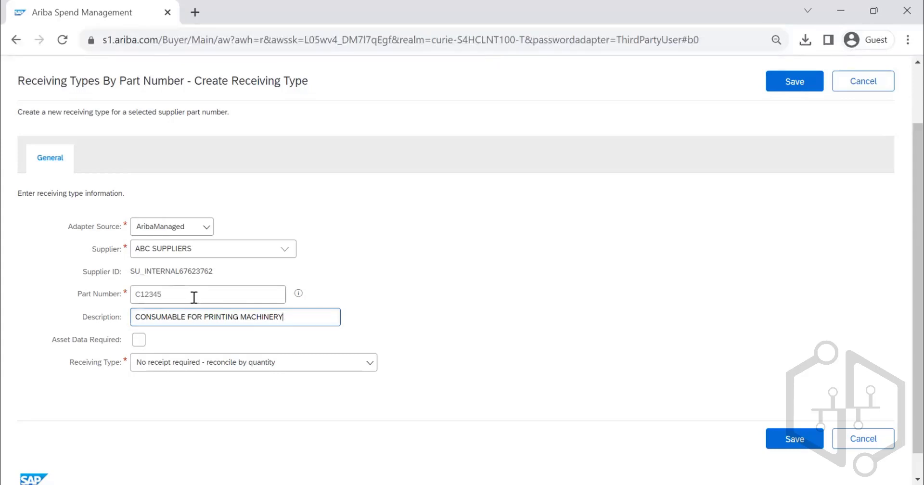
- Replace the part number of the new receiving type with ABC1234
left_click_drag(194, 295, 136, 298)
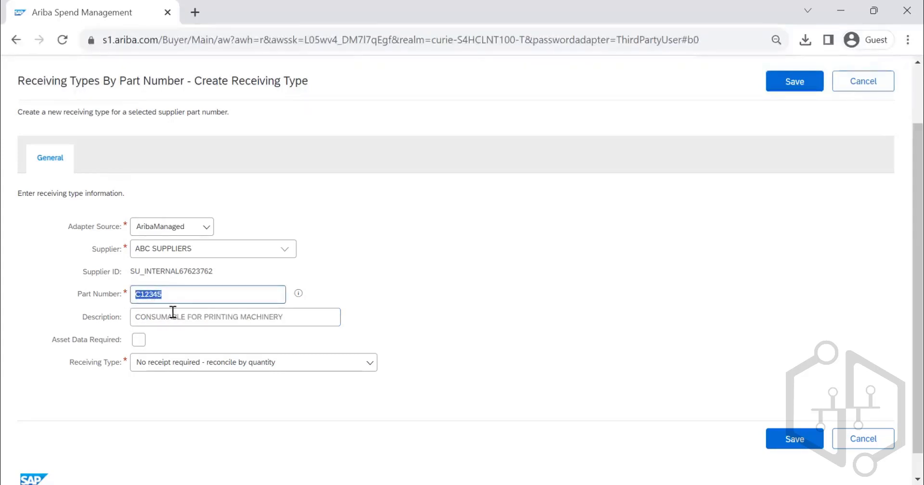
left_click(184, 289)
type("12")
- Set the receiving type for part number ABC1234 to "Manual receipt - receive by quantity"
left_click(311, 364)
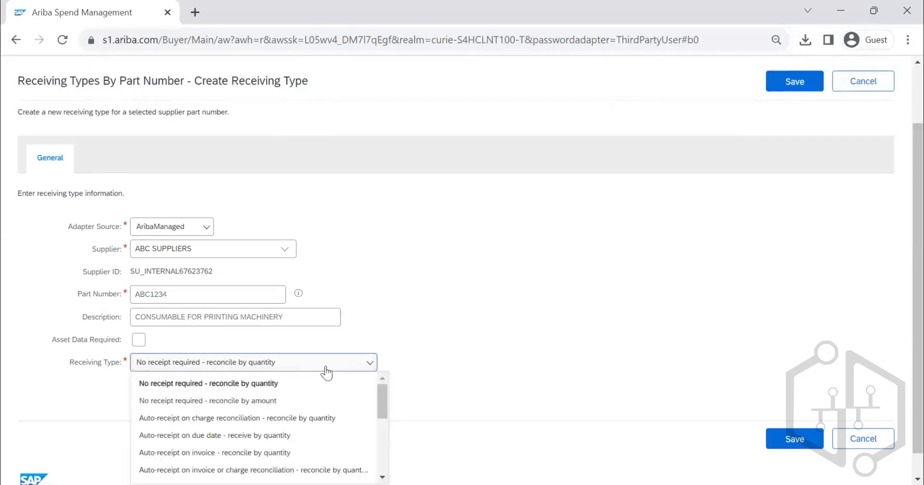
scroll(309, 379, "down", 5)
scroll(304, 384, "down", 1)
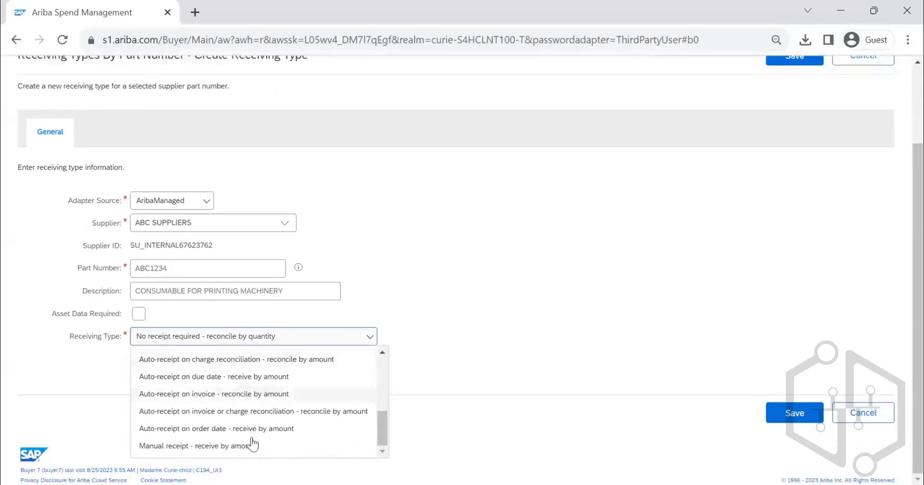
scroll(235, 407, "up", 2)
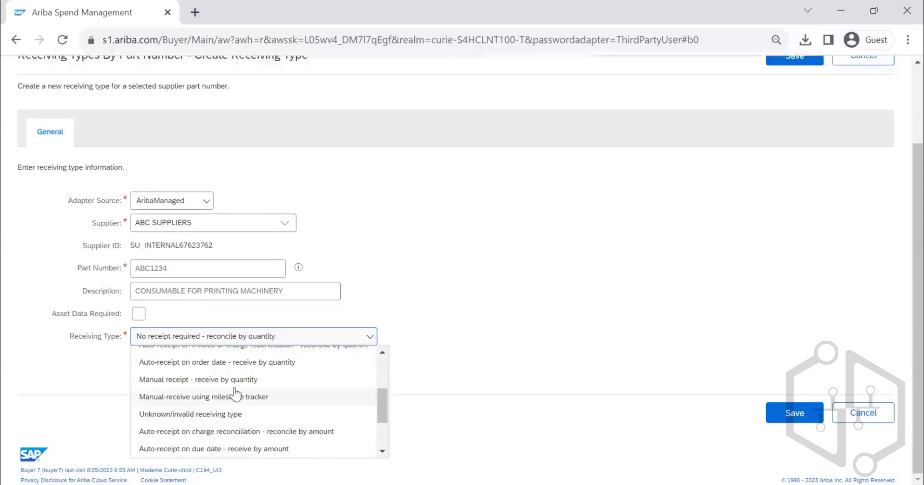
left_click(235, 379)
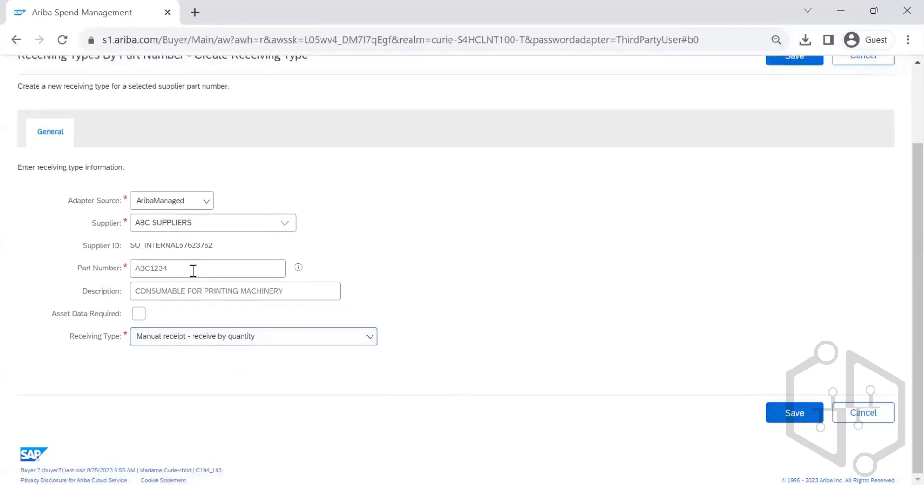
left_click_drag(193, 271, 132, 269)
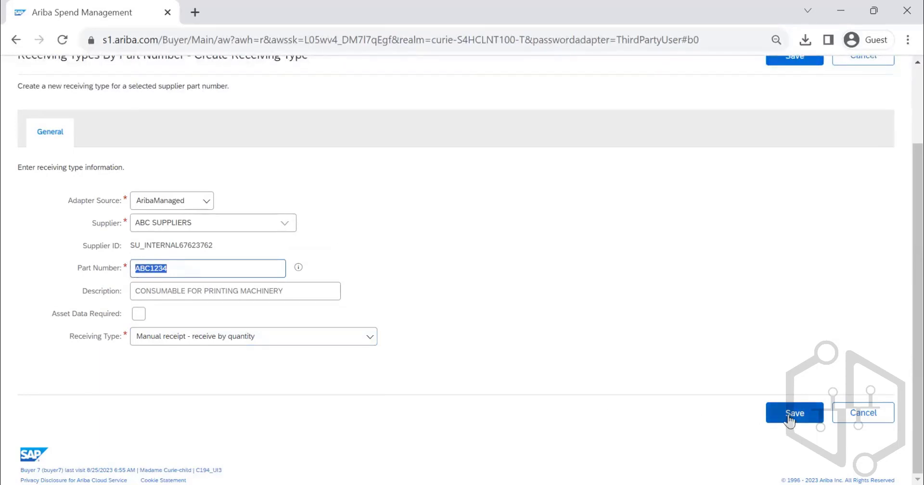
- Save the new receiving type for part number ABC1234
left_click(786, 417)
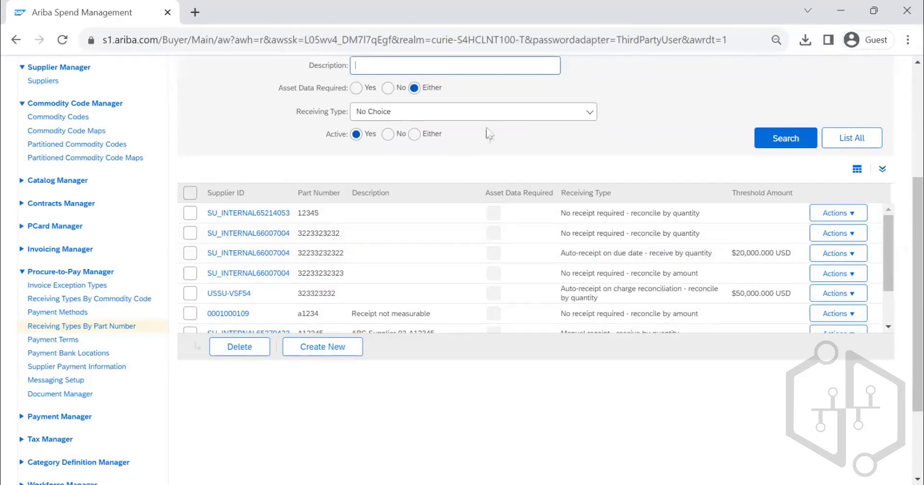
scroll(477, 130, "up", 2)
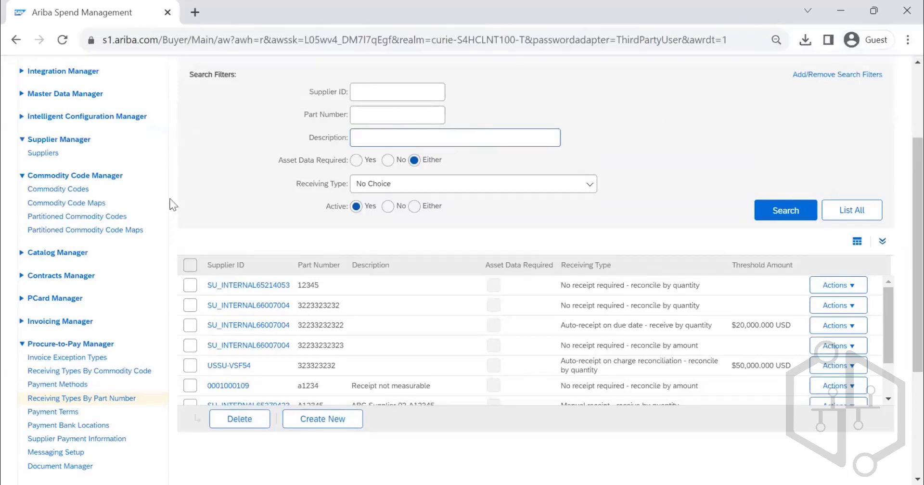
- Open Payment Methods in the Procure-to-Pay Manager and review the full list of payment methods
scroll(173, 207, "down", 2)
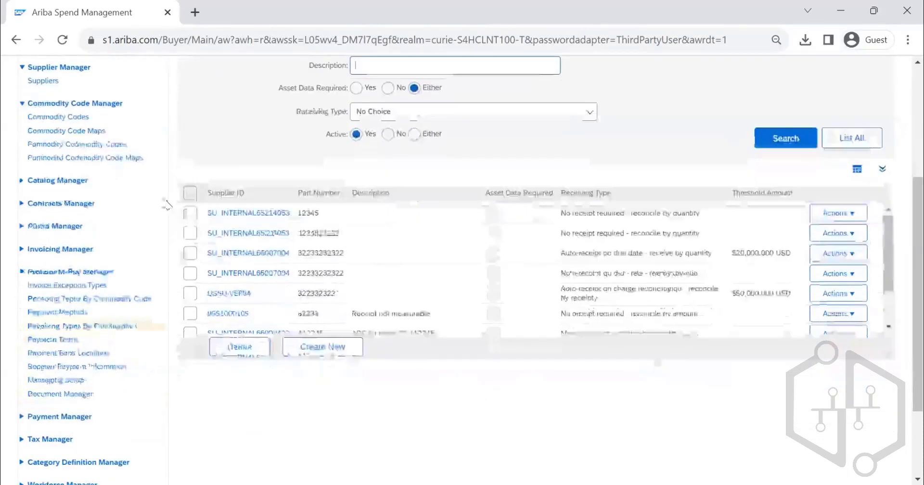
left_click(81, 314)
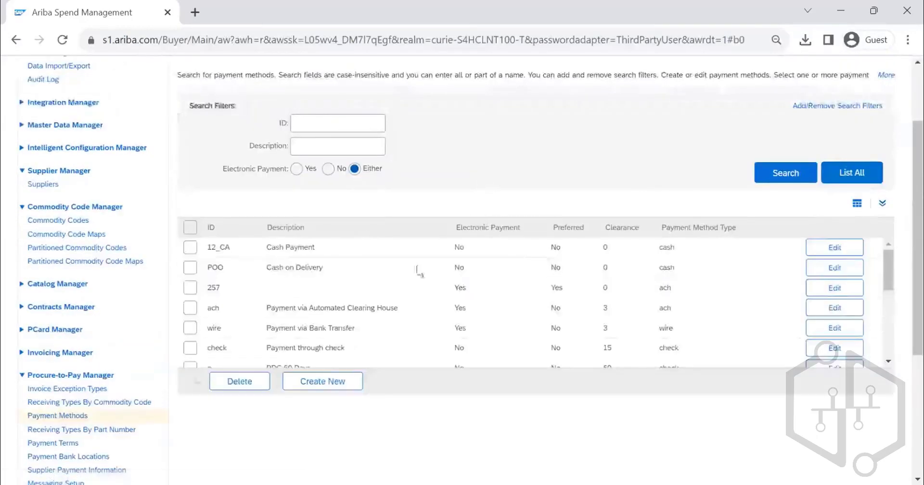
scroll(336, 247, "down", 5)
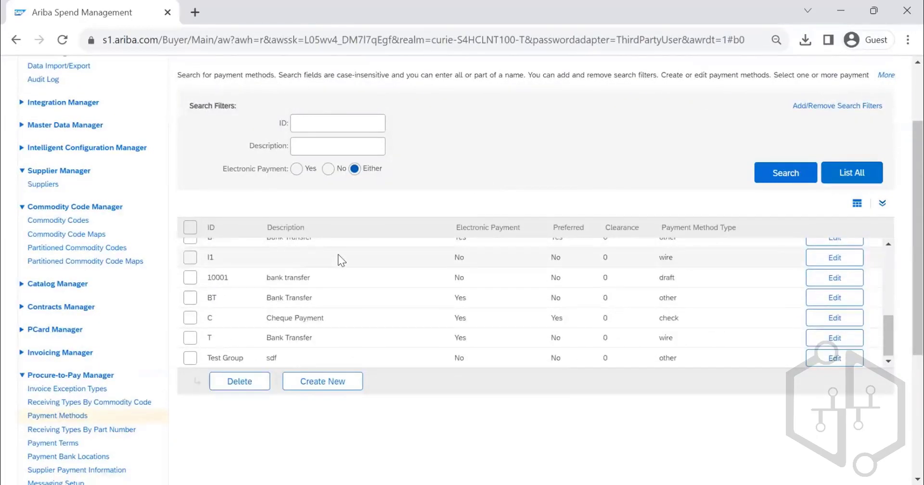
scroll(338, 255, "up", 5)
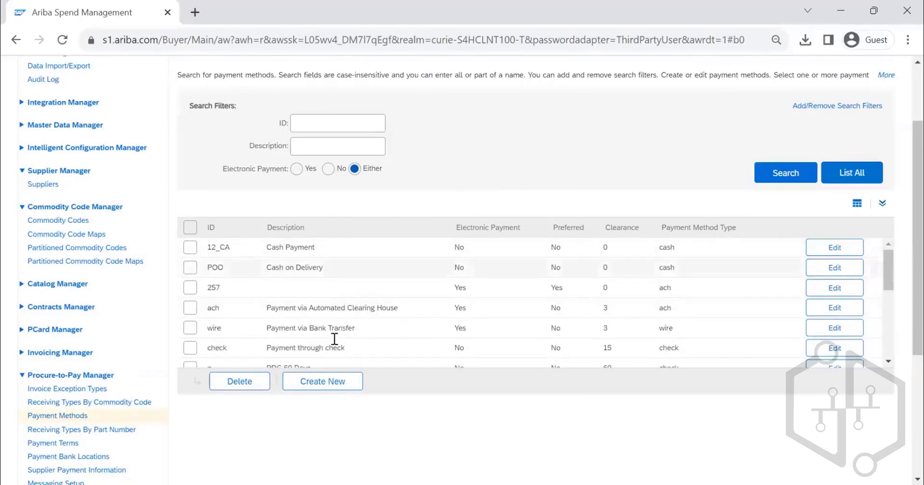
- Review the form for creating a payment method, including its preference rank and payment method type options, and leave it without saving
left_click(322, 381)
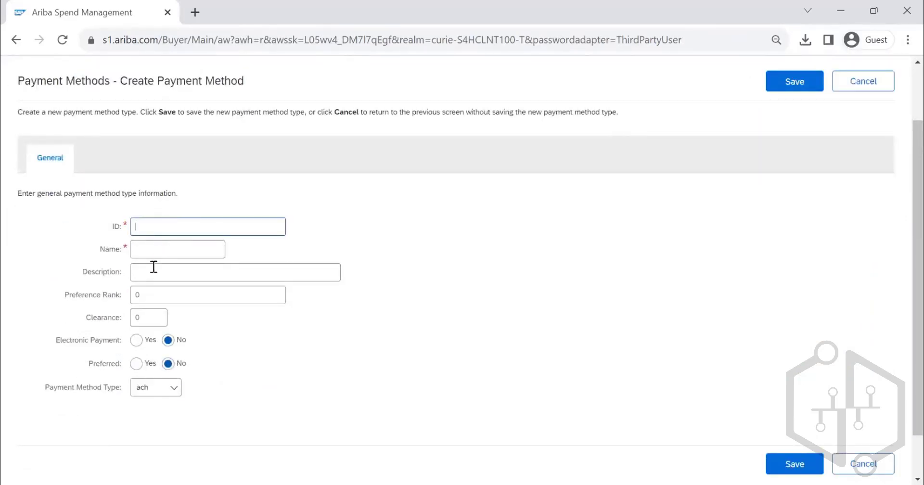
double_click(136, 295)
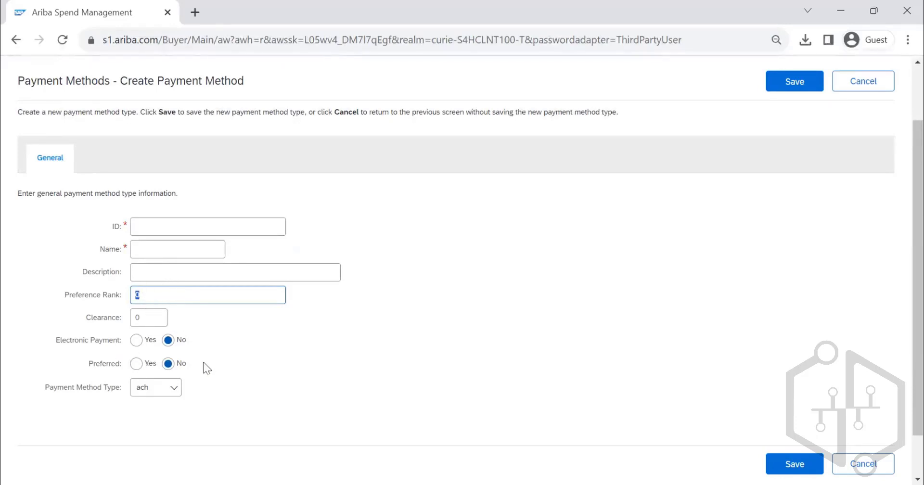
left_click(145, 388)
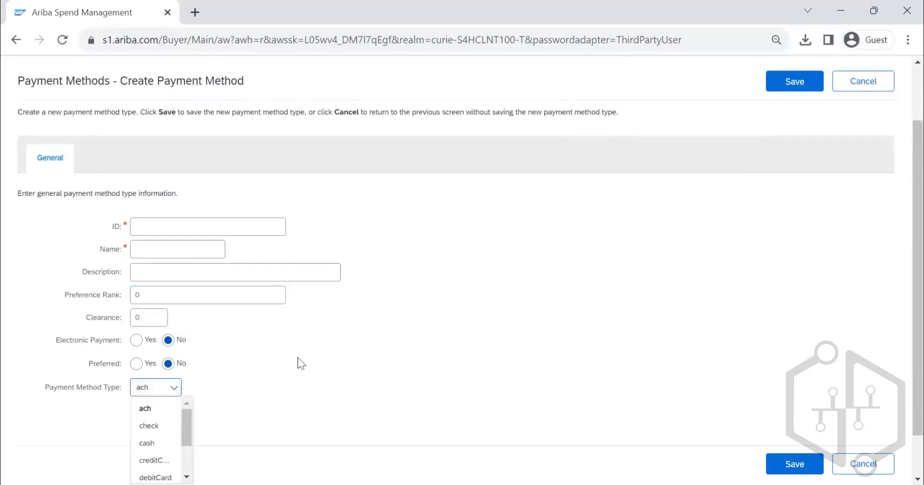
scroll(297, 357, "down", 1)
left_click_drag(192, 379, 254, 332)
left_click(330, 318)
scroll(331, 322, "up", 3)
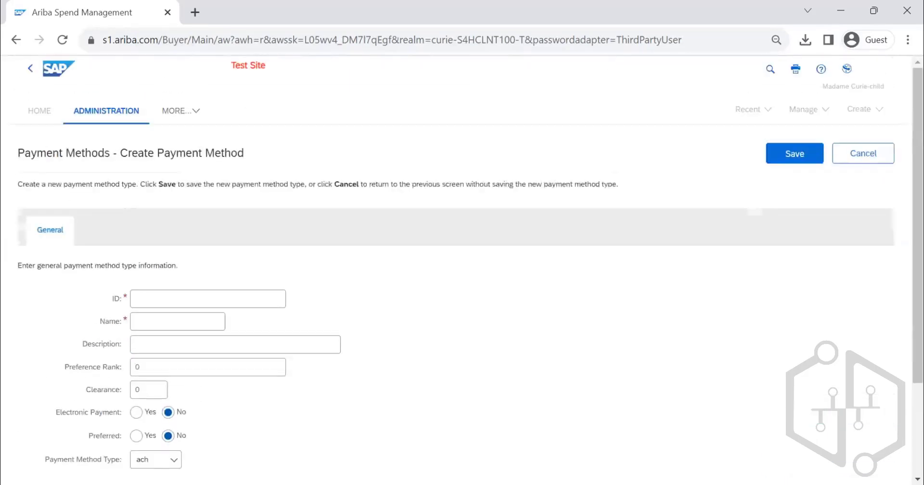
left_click(862, 153)
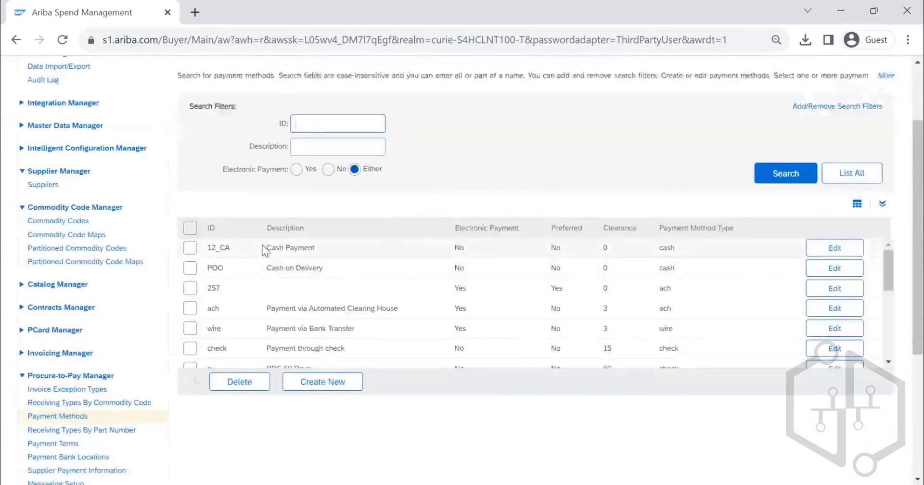
- Open the 12_CA cash payment method in edit mode to review its settings, and close it without saving
left_click(836, 250)
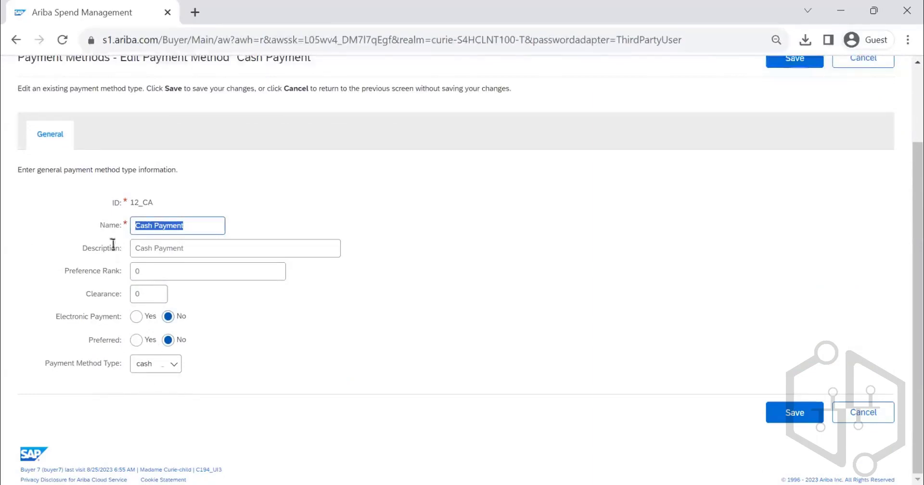
scroll(810, 154, "up", 2)
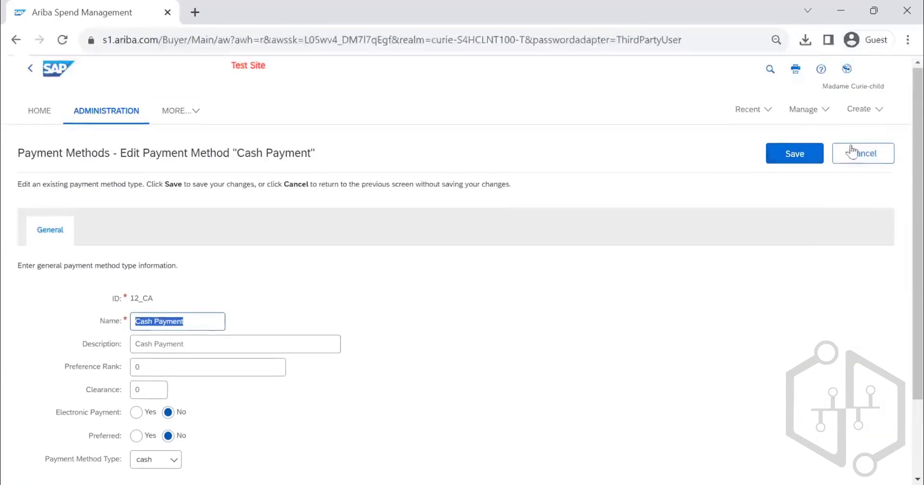
left_click(853, 152)
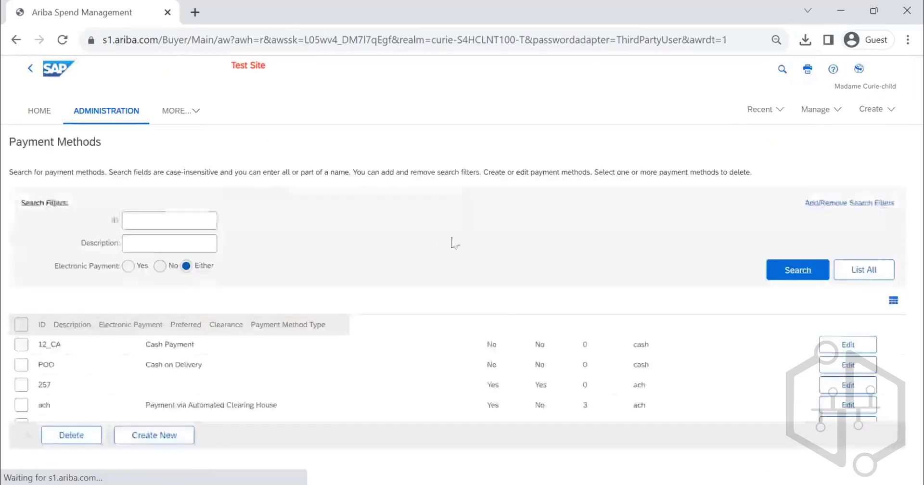
- Open Payment Terms in the Procure-to-Pay Manager and list all existing payment terms for review
scroll(167, 304, "down", 3)
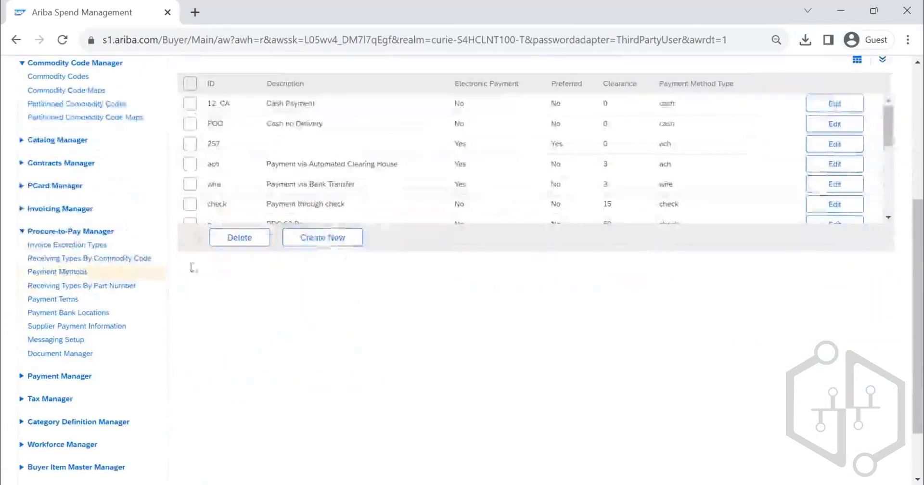
left_click(68, 302)
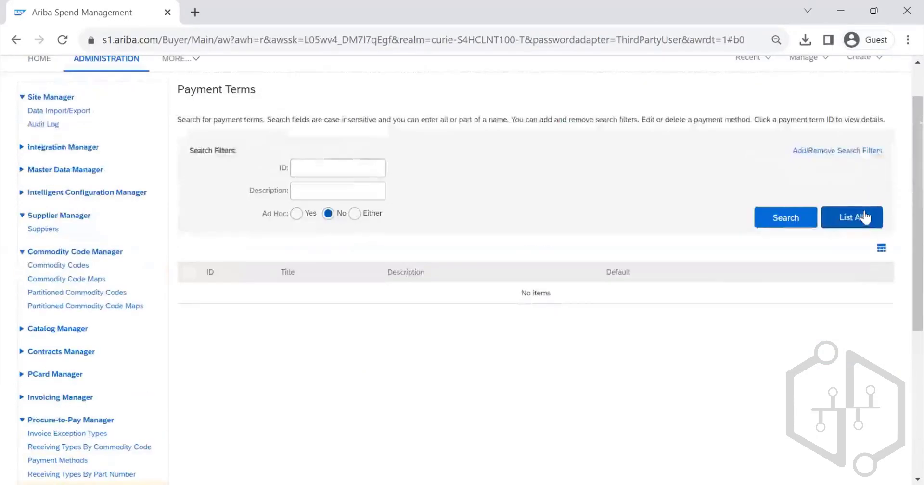
left_click(861, 216)
scroll(438, 314, "down", 10)
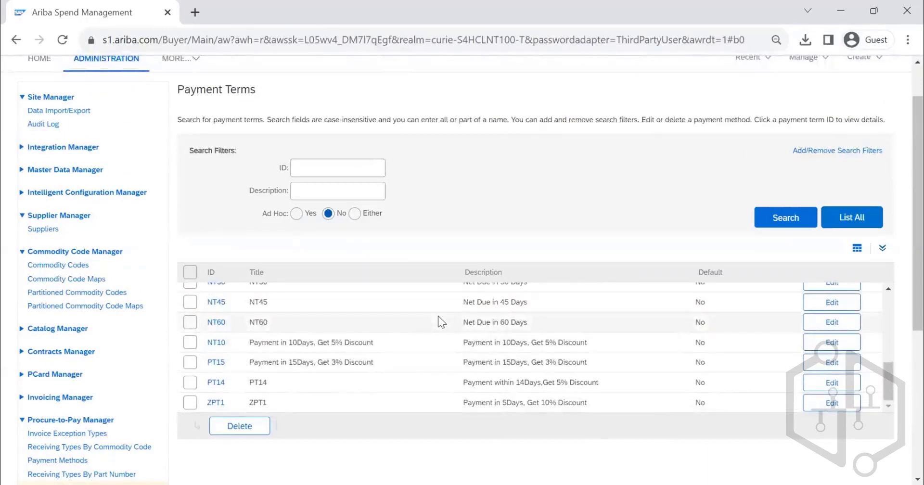
scroll(438, 316, "up", 10)
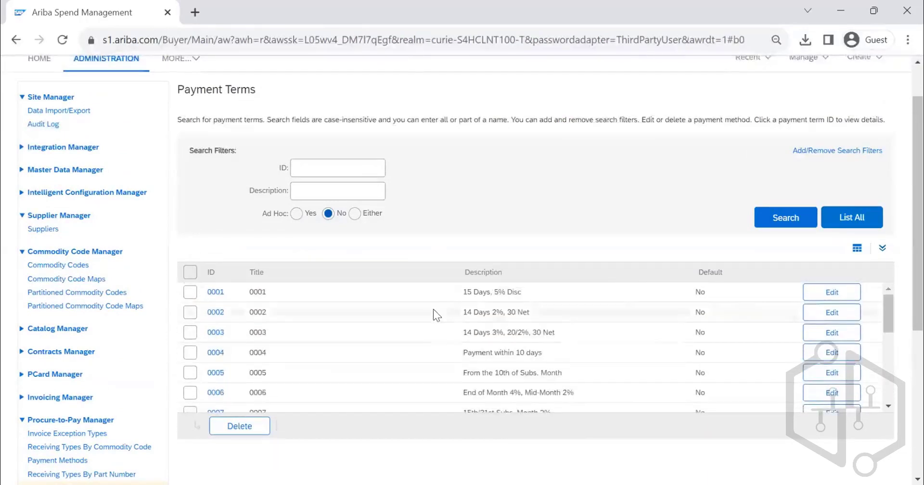
scroll(408, 318, "down", 10)
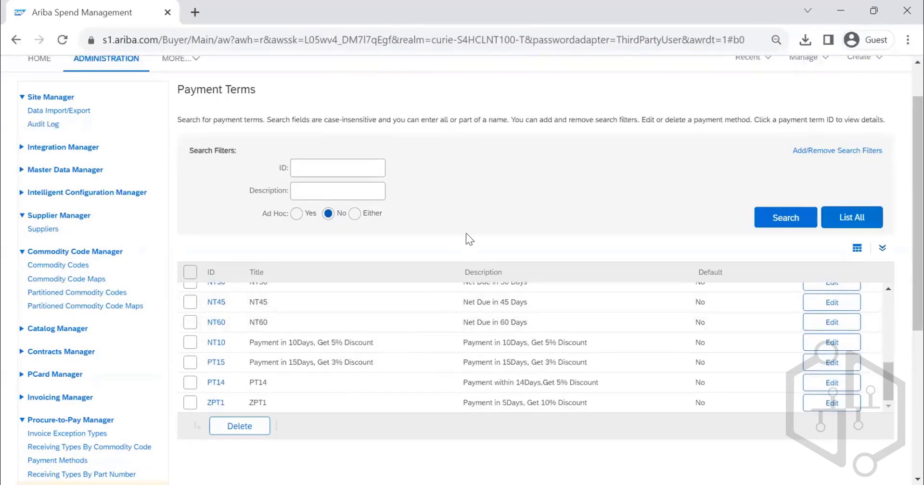
- Open payment term NT60 in edit mode to review its title, description and terms, and close it without saving
scroll(465, 233, "down", 3)
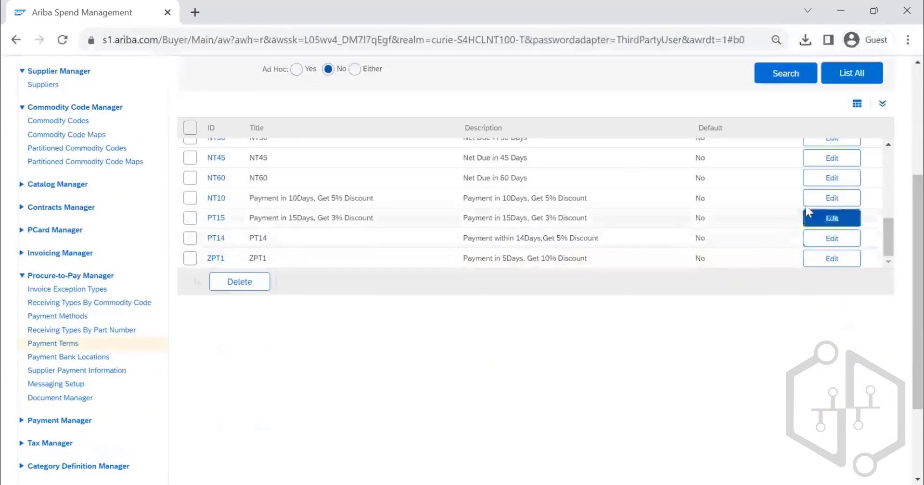
left_click(830, 179)
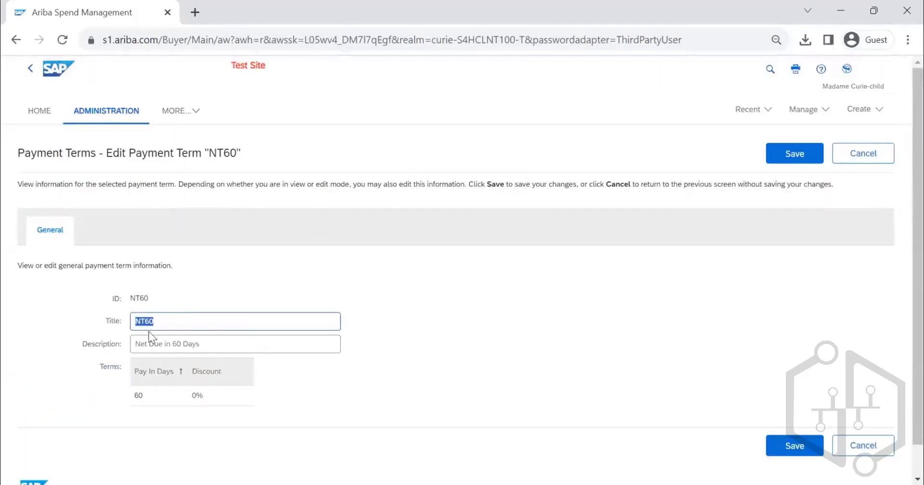
scroll(346, 351, "down", 1)
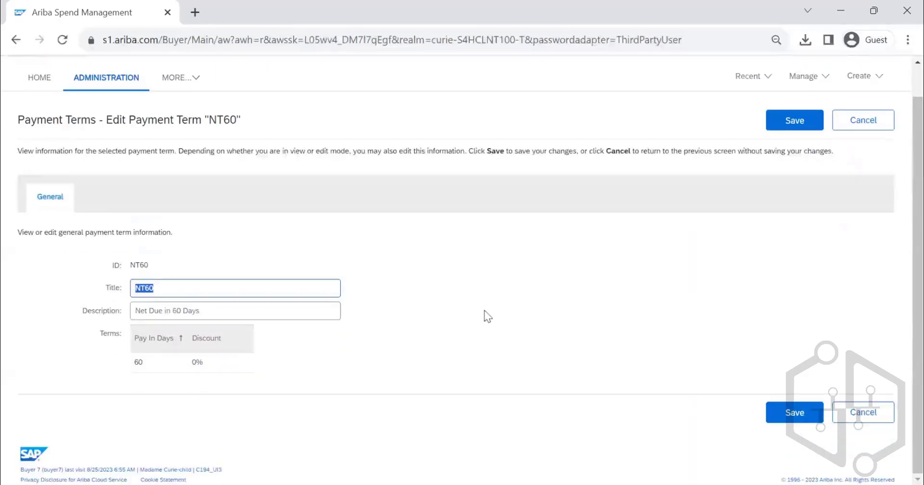
scroll(484, 317, "up", 1)
left_click(863, 153)
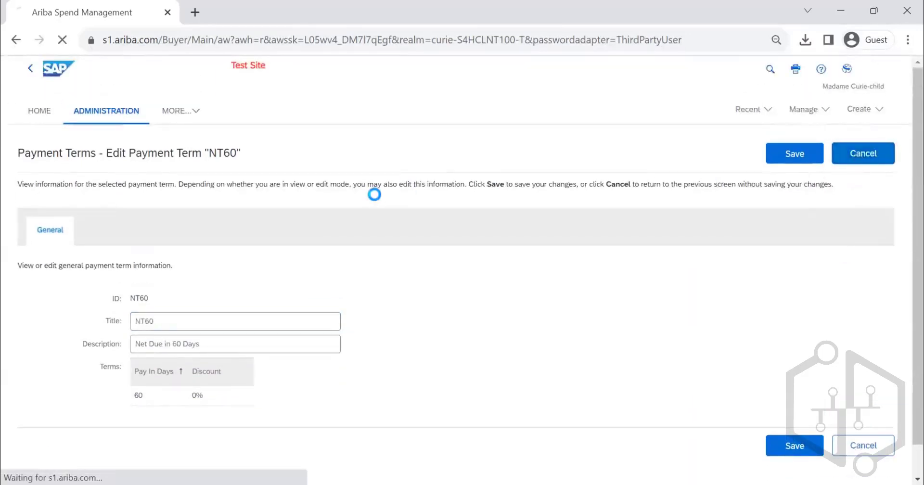
- Search for payment terms with the Ad Hoc filter set to Yes
scroll(406, 211, "down", 1)
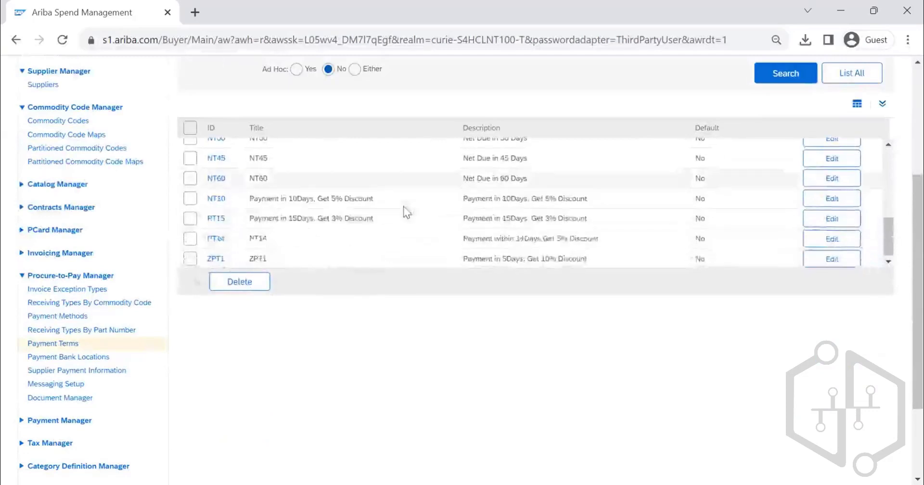
scroll(448, 163, "up", 8)
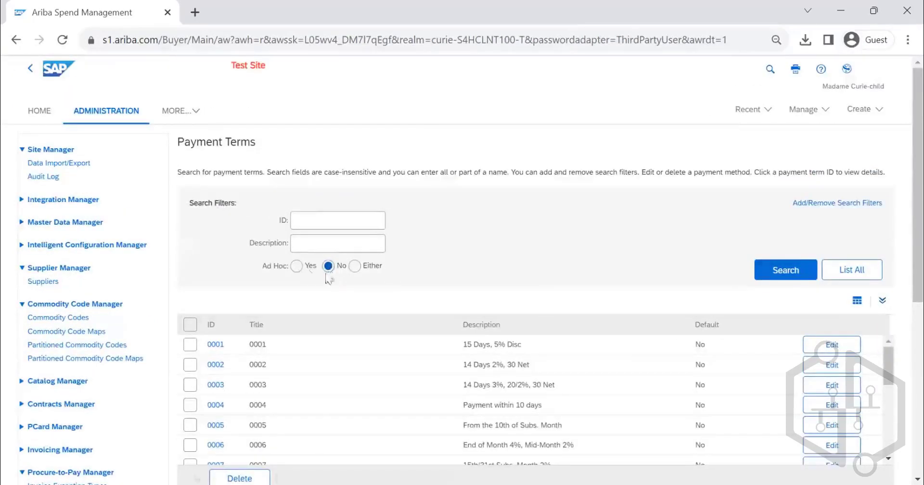
left_click(297, 267)
left_click(780, 269)
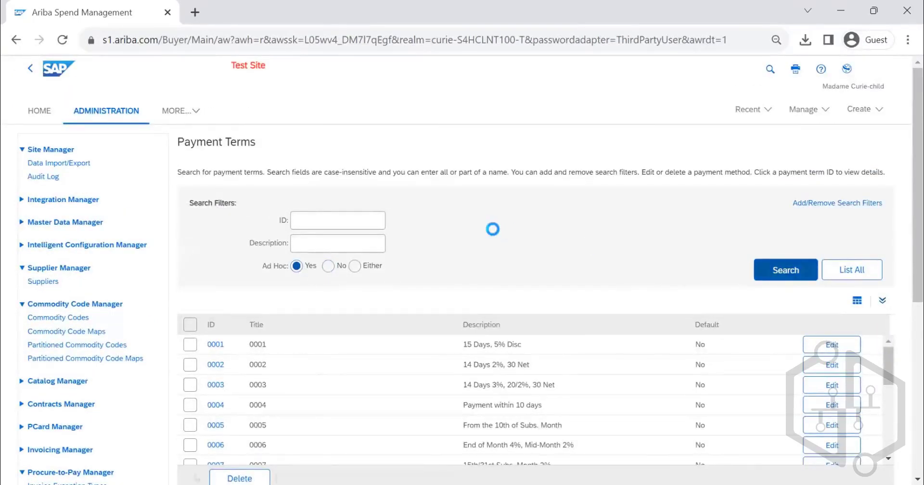
- Open Messaging Setup in the Procure-to-Pay Manager and expand its full description
scroll(406, 249, "down", 7)
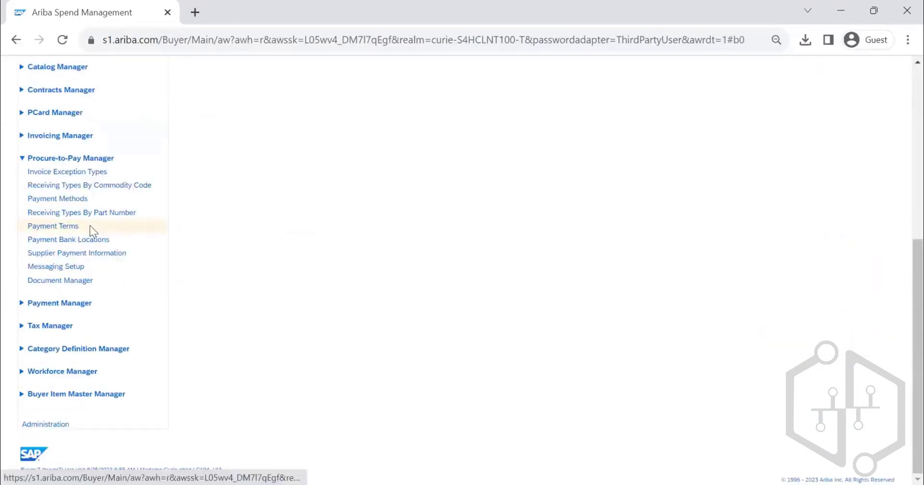
scroll(82, 245, "up", 1)
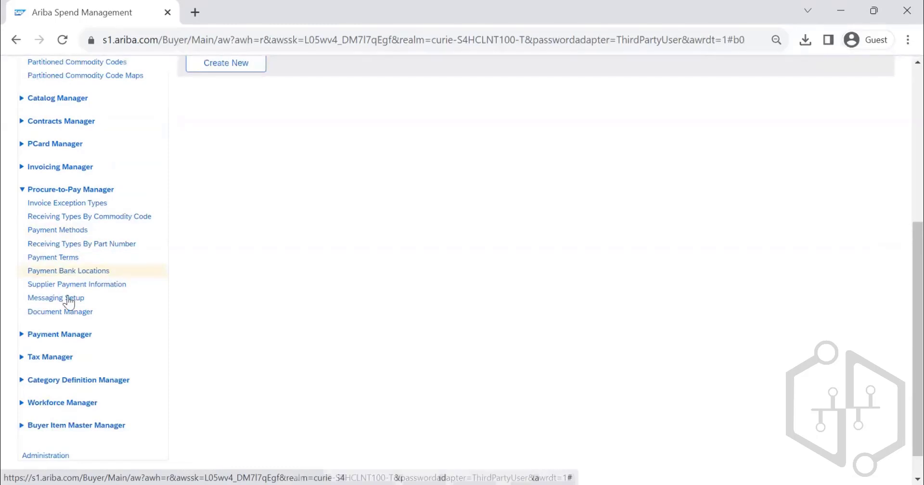
left_click(91, 287)
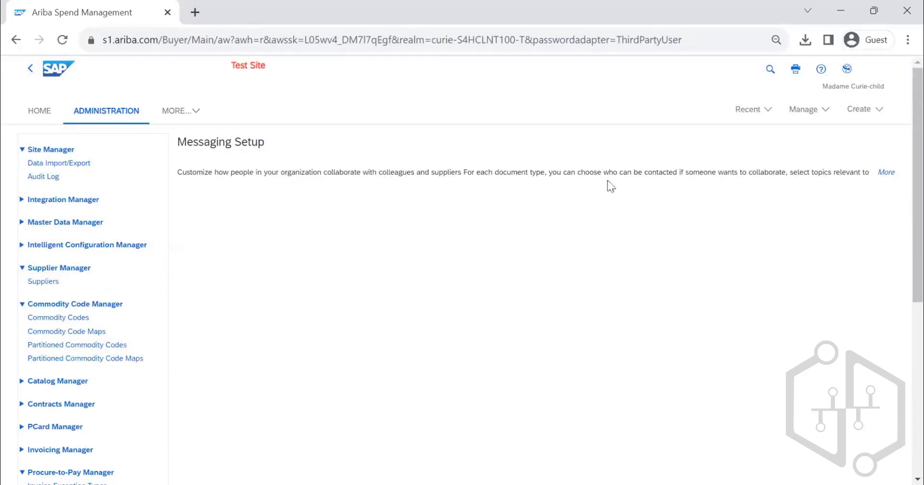
left_click(893, 174)
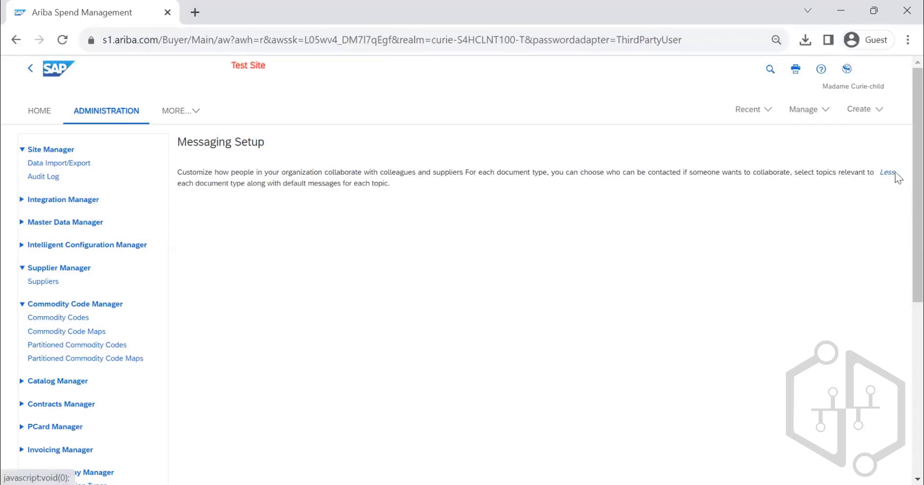
- Open Document Manager in the Procure-to-Pay Manager and show the actions available for the Notes document
scroll(457, 224, "down", 3)
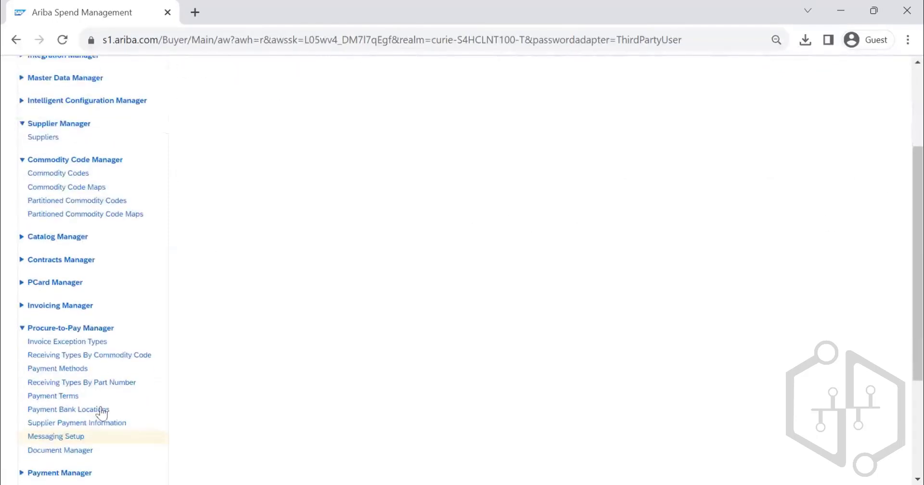
left_click(71, 452)
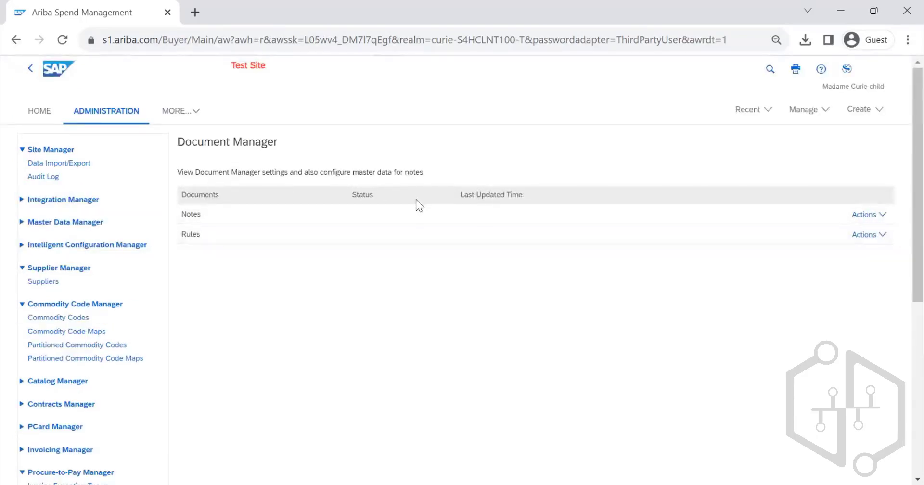
left_click(881, 217)
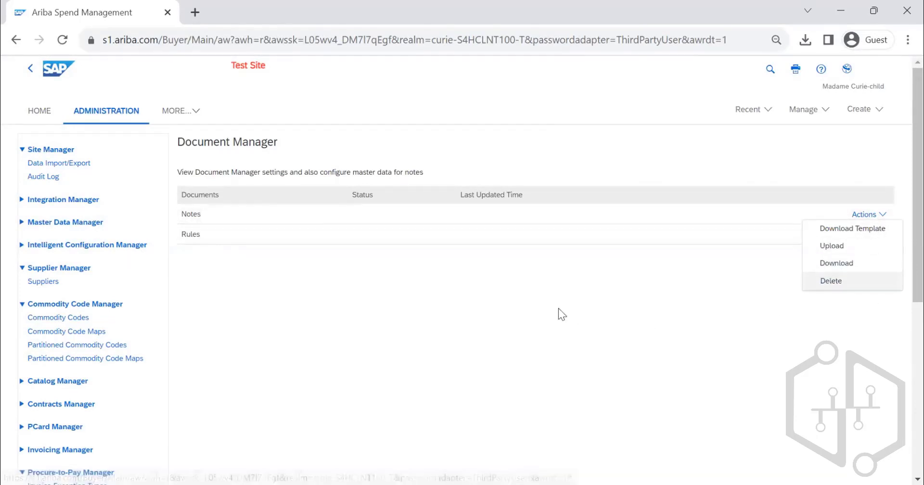
- Open the Data Import/Export page of the Site Manager to review its import tasks
scroll(263, 250, "down", 5)
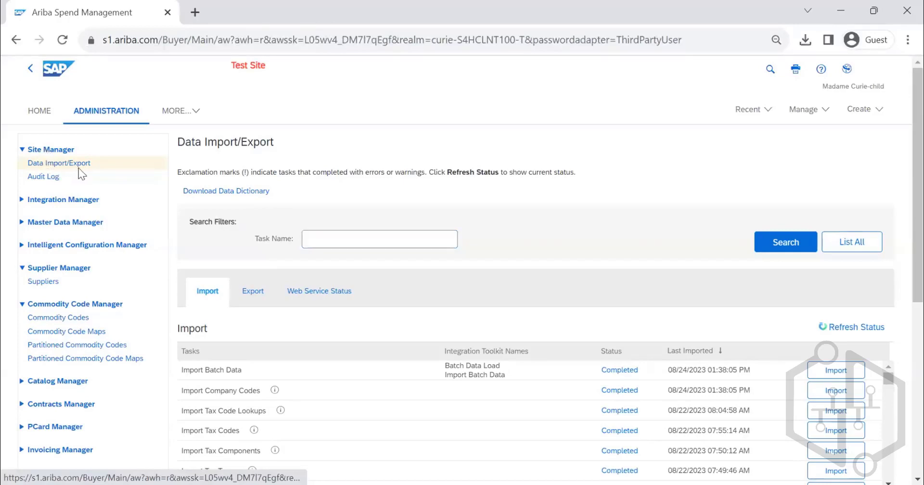
left_click_drag(85, 152, 7, 152)
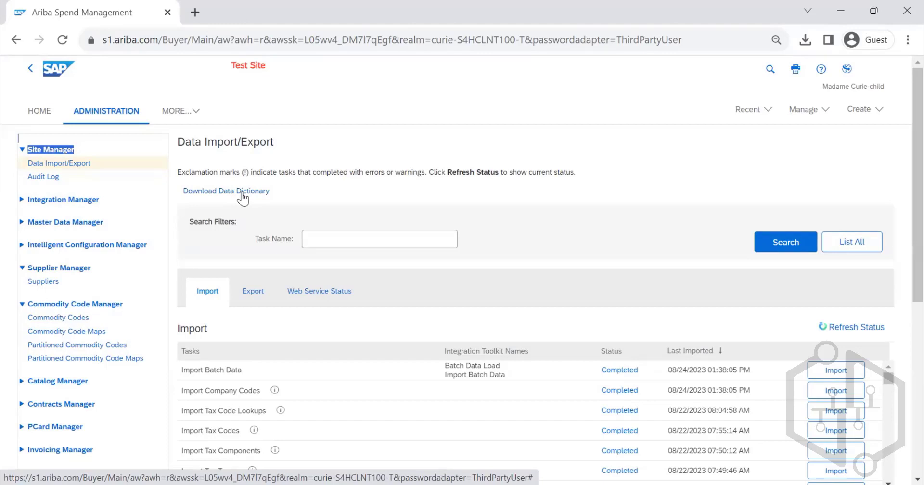
- Download the data dictionary to the Downloads folder as DataDictionary (4) and open the workbook in Excel
left_click(241, 192)
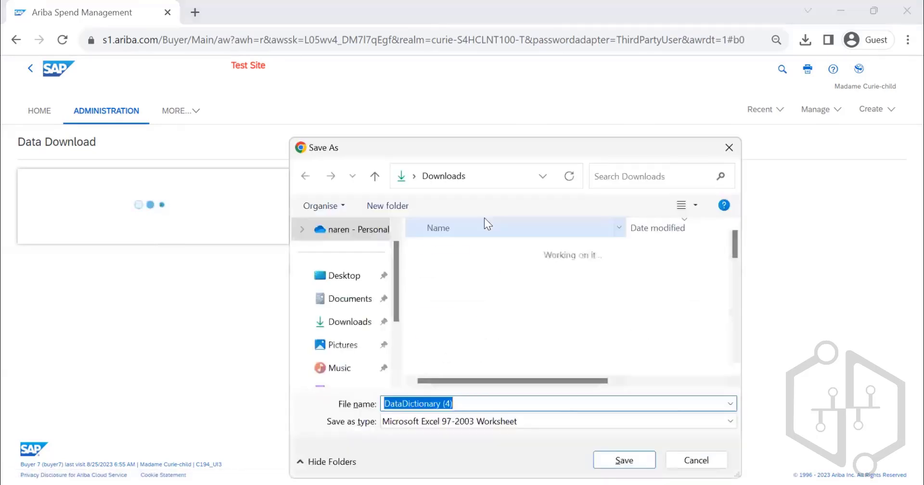
left_click(618, 463)
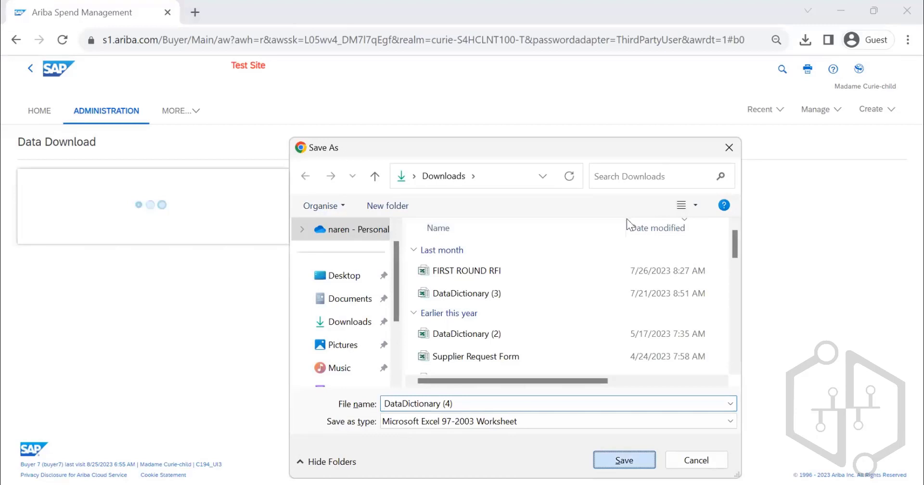
left_click(772, 113)
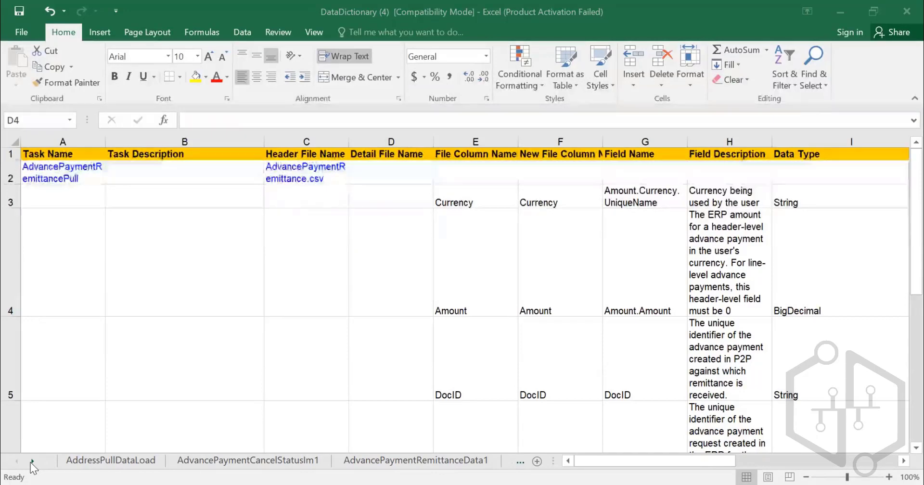
- Go to the Indexes sheet at the end of the workbook's sheet list
left_click(165, 344)
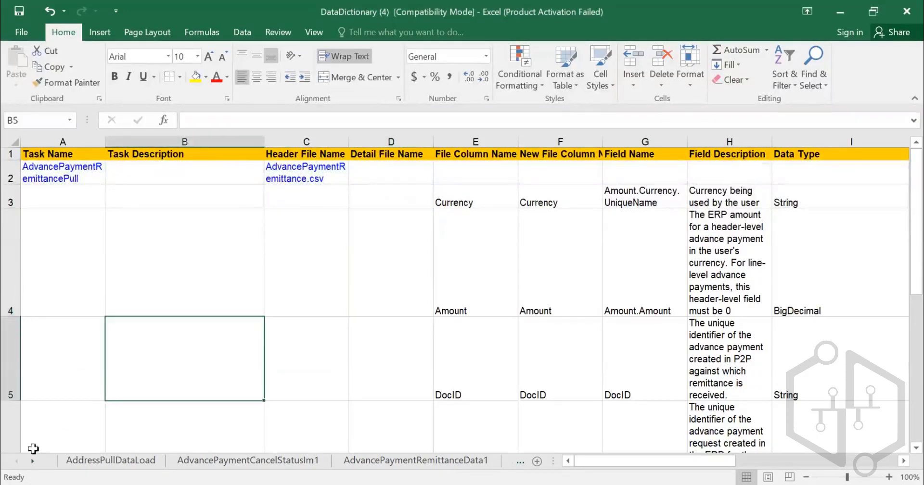
right_click(24, 464)
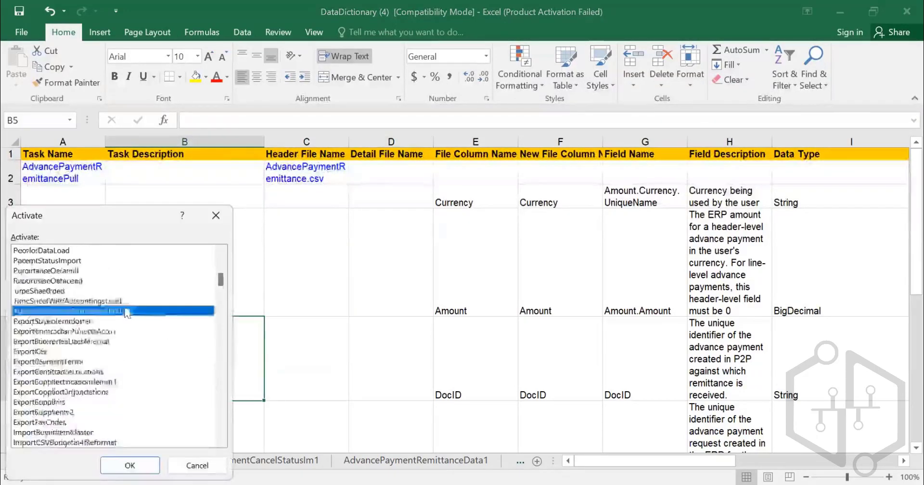
scroll(129, 318, "down", 5)
scroll(129, 319, "down", 10)
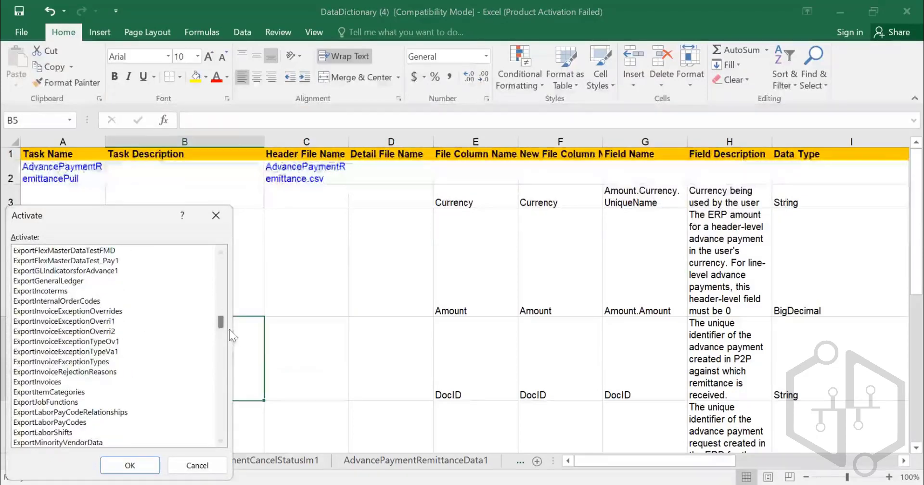
left_click_drag(222, 327, 224, 452)
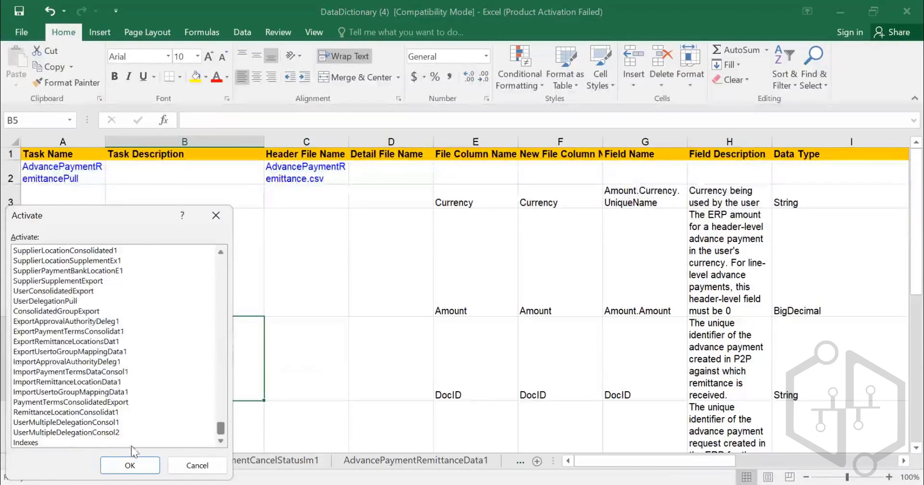
left_click(21, 442)
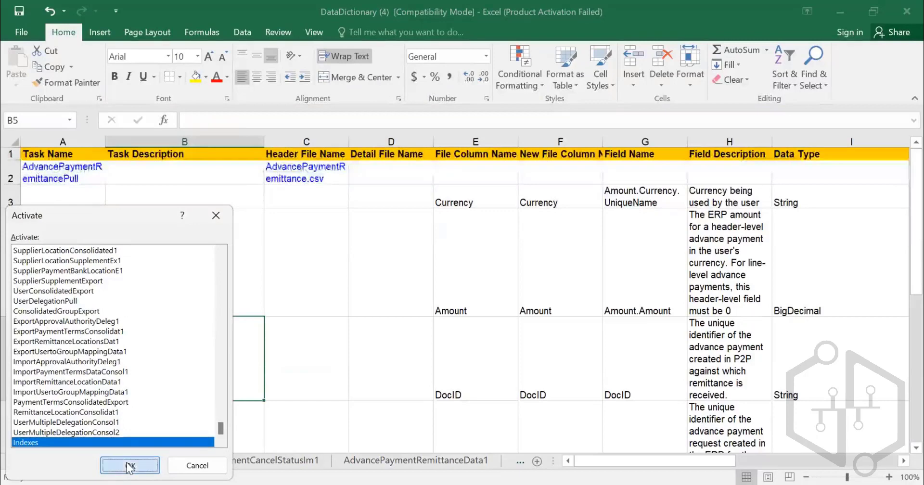
left_click(130, 466)
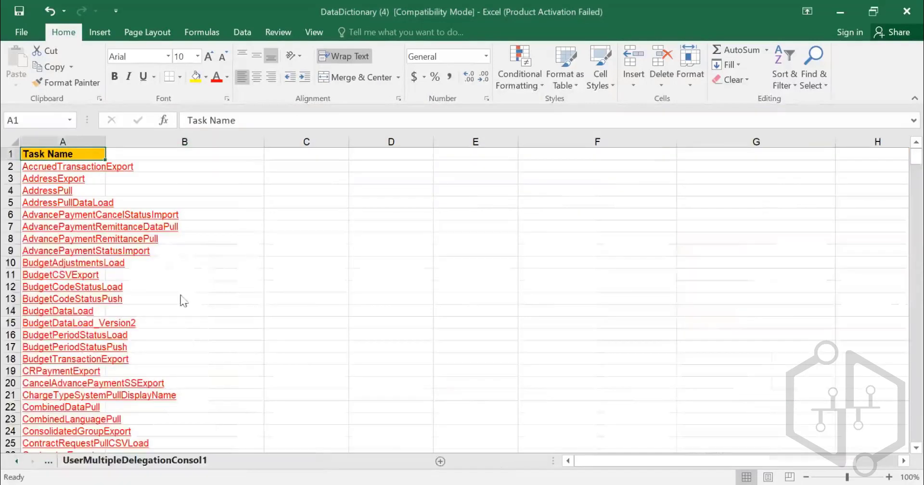
- Widen column A of the Indexes sheet and browse down through the list of export and import task names
double_click(107, 140)
scroll(192, 240, "down", 17)
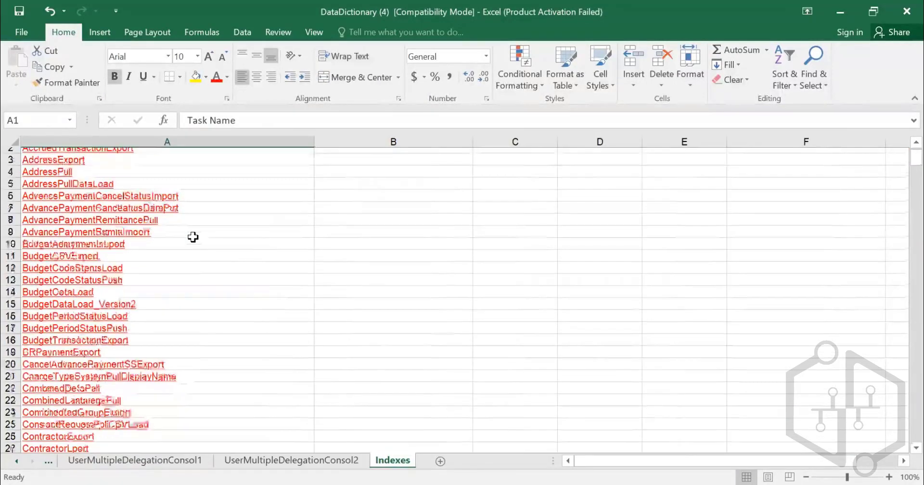
scroll(195, 256, "down", 20)
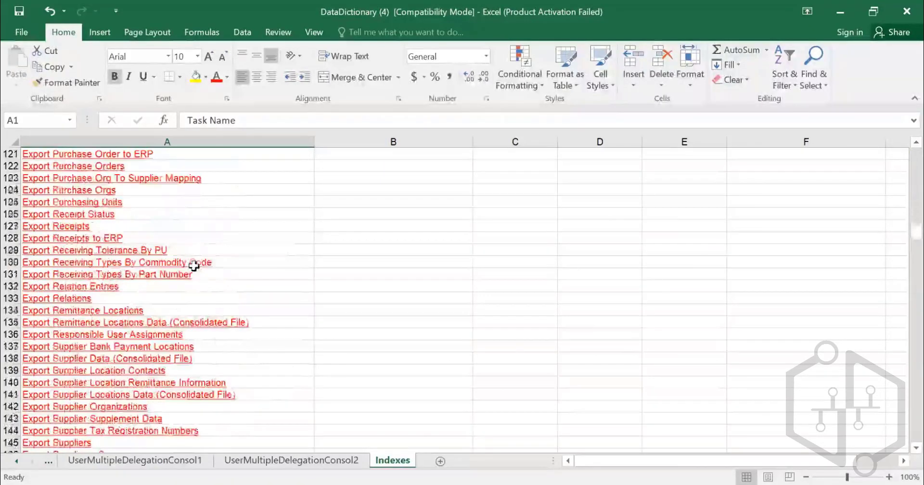
scroll(196, 274, "down", 20)
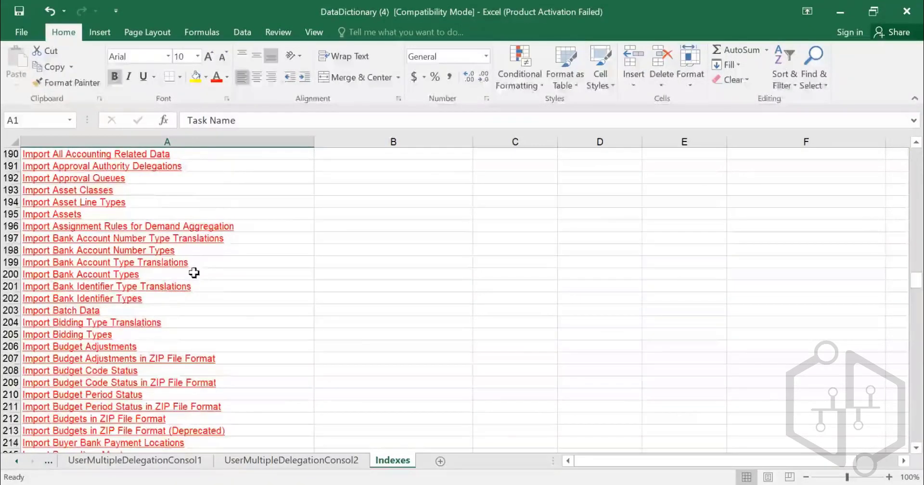
scroll(202, 272, "down", 16)
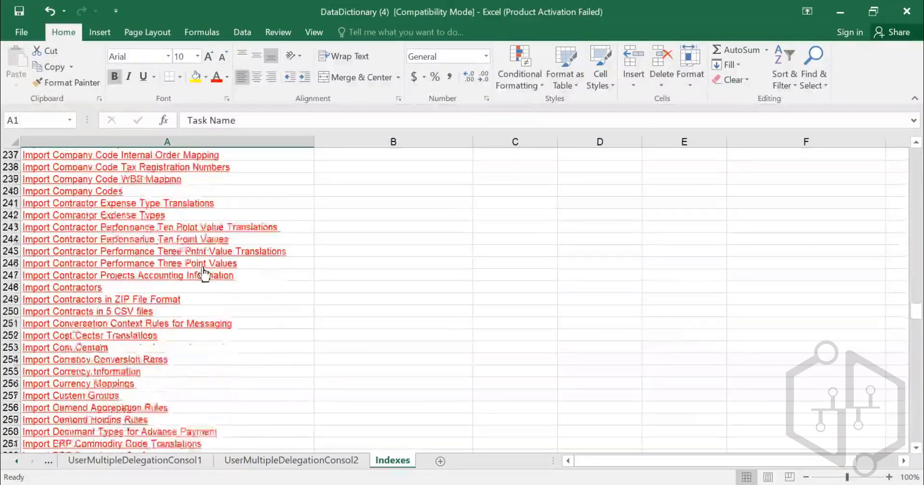
scroll(204, 273, "down", 20)
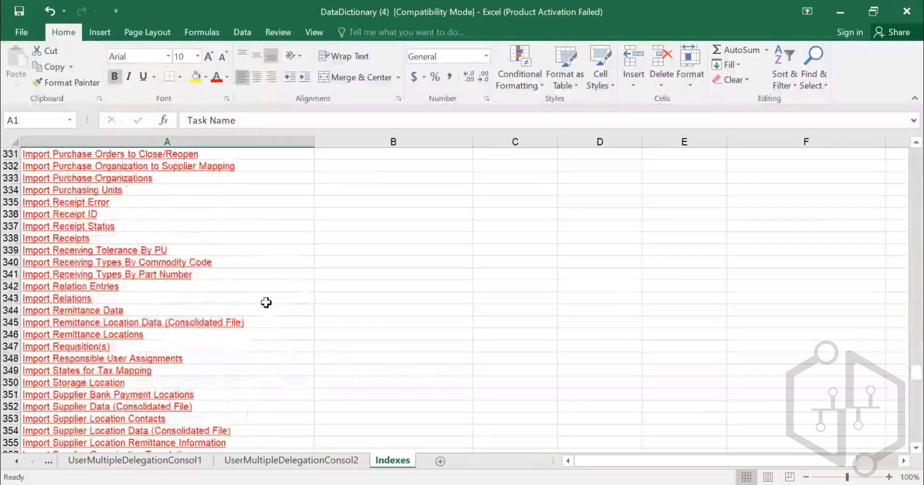
- Search the Indexes sheet for PAYME and step through the matching task names
key("ctrl+f")
type("PAYME")
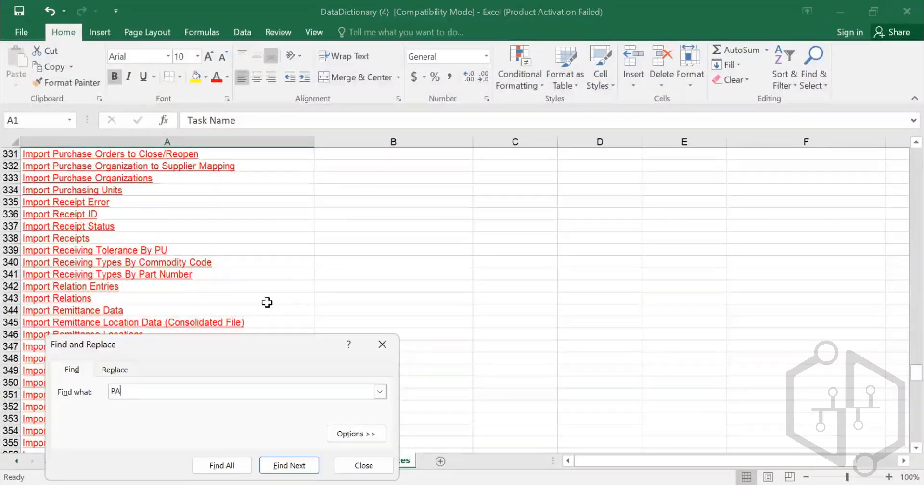
key("Return")
key("Return")
key("Return")
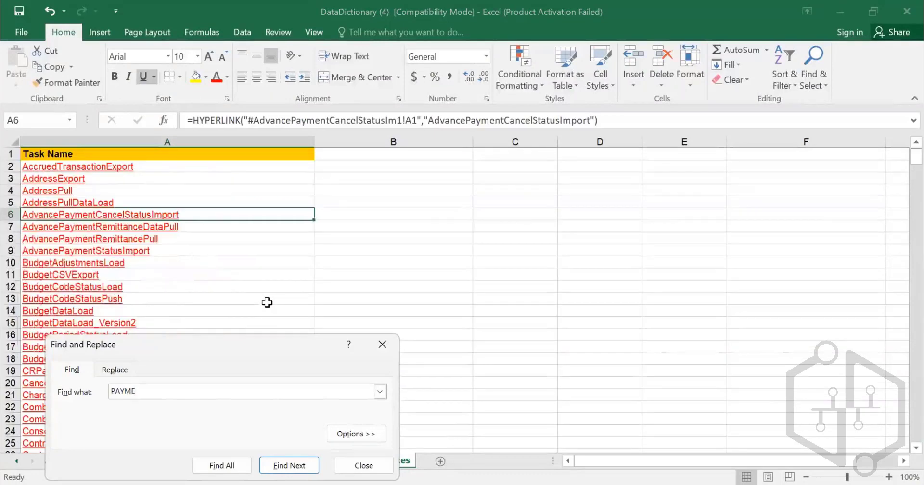
key("Return")
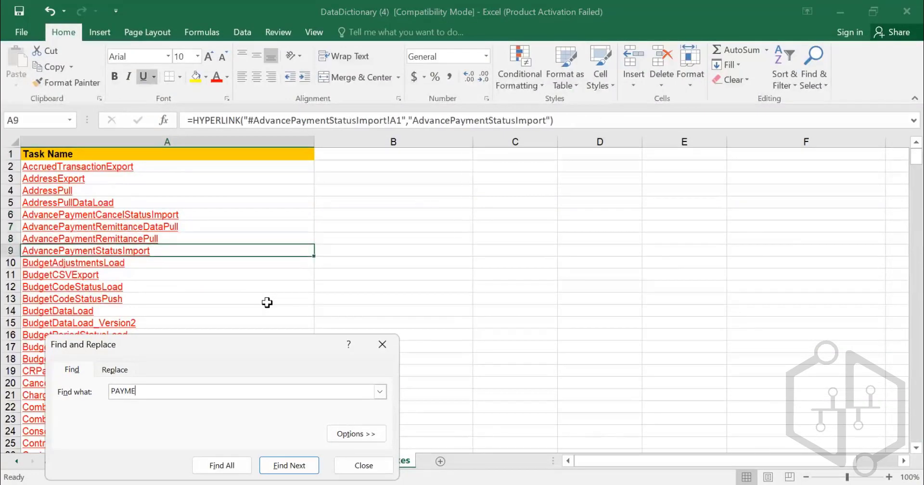
key("Return")
key("Return")
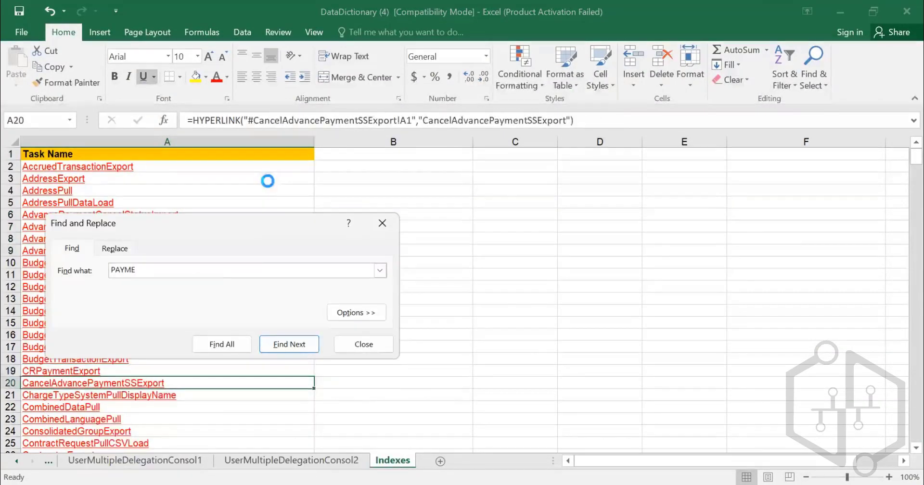
key("Return")
- Refine the search to PAYMENT TER and step through the matches to the Import Payment Term Translations task
type("NT TER")
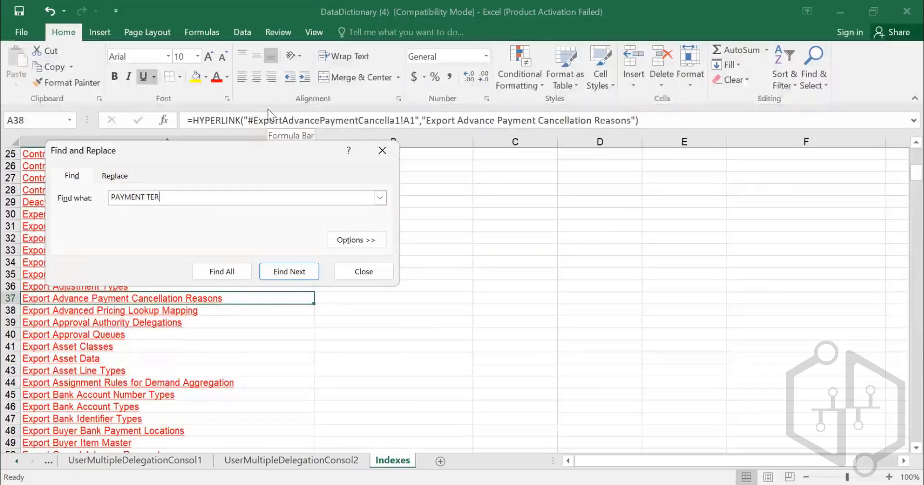
key("Return")
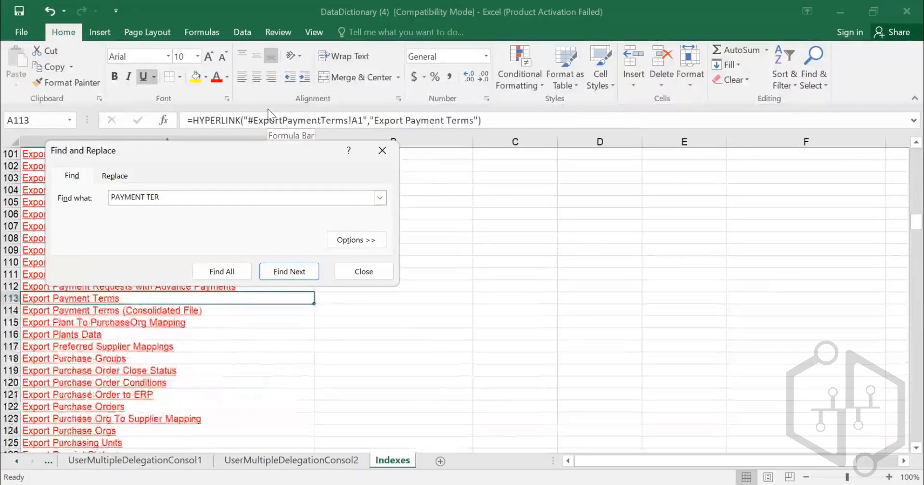
key("Return")
key("Return")
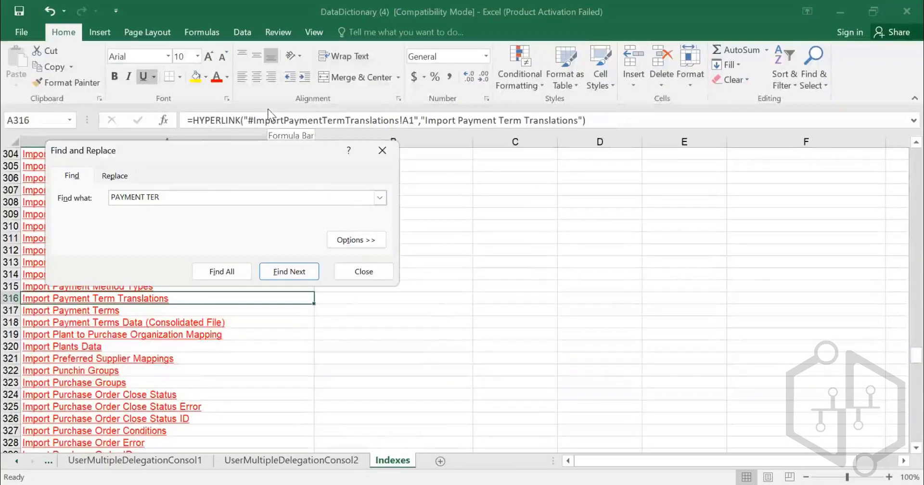
key("Escape")
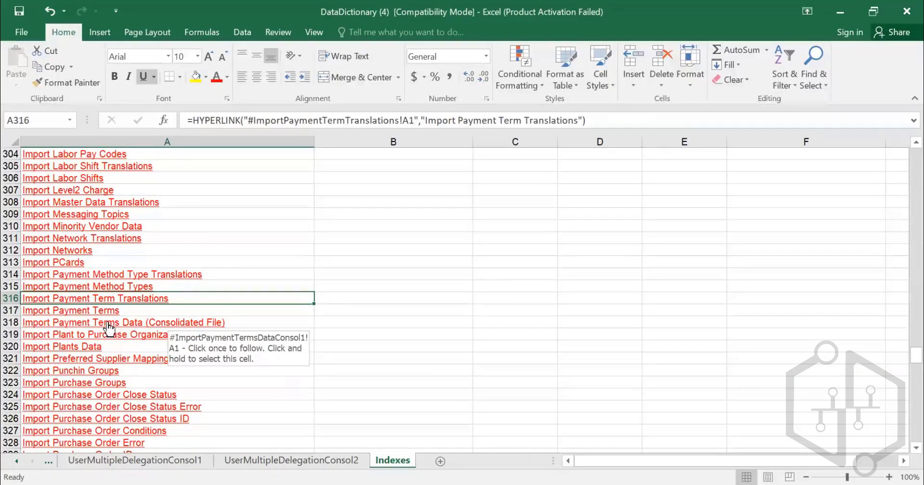
- Follow the Import Payment Terms Data (Consolidated File) link and examine its task name, description and data file name
left_click(110, 328)
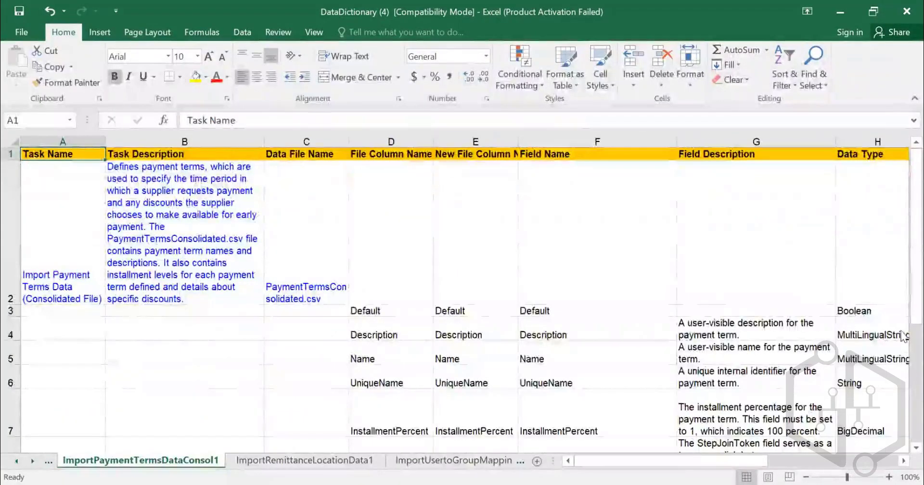
scroll(903, 335, "down", 3)
scroll(903, 336, "up", 3)
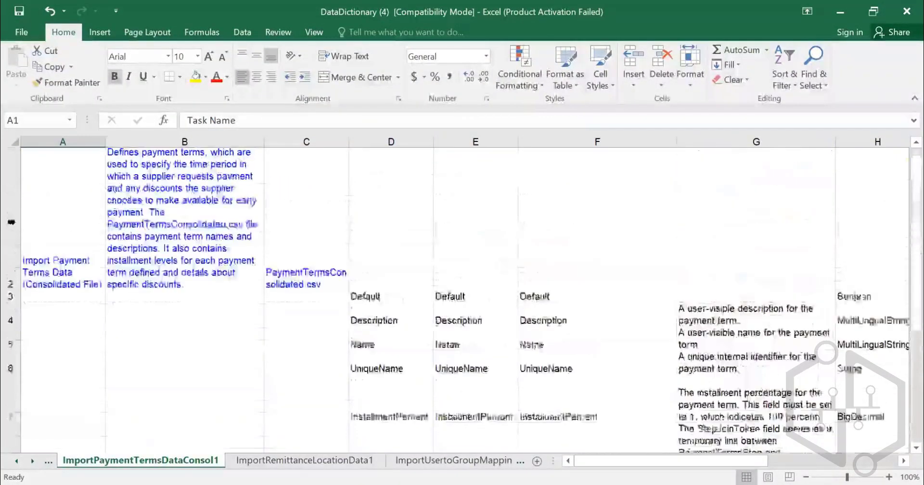
left_click(72, 270)
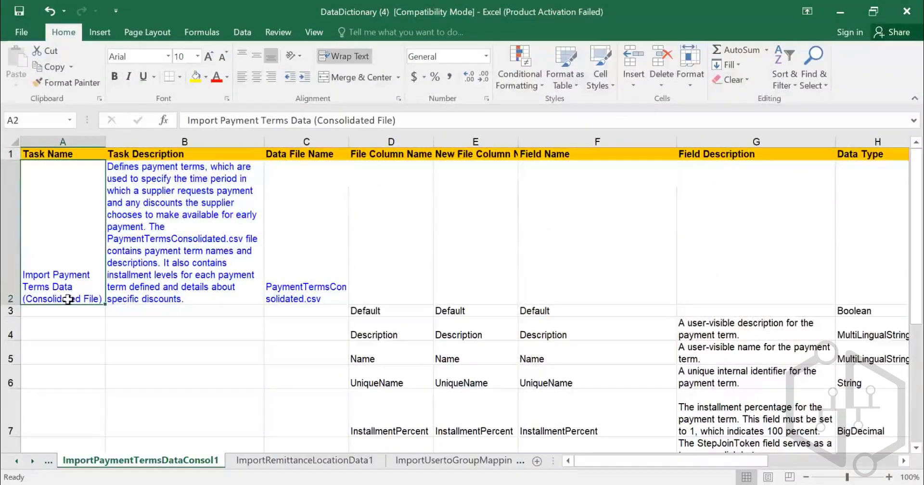
left_click(160, 219)
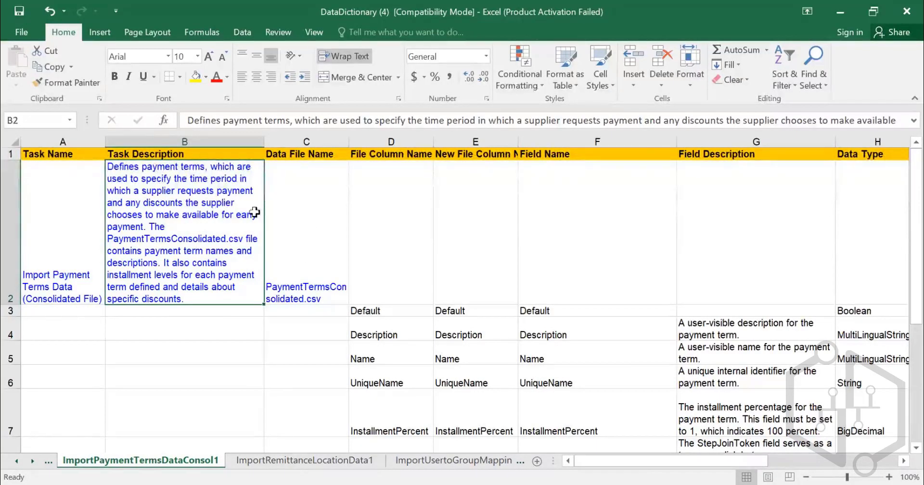
left_click(301, 216)
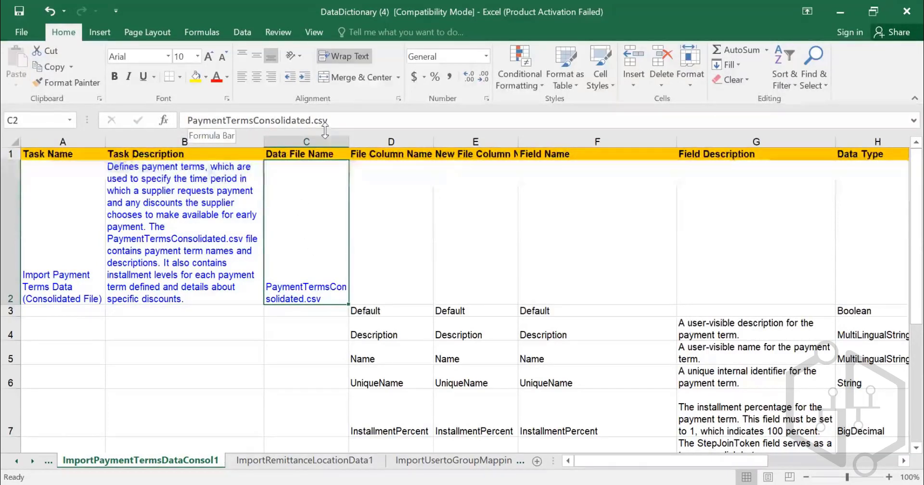
- Review the file column names of the payment terms import from Default to PayInDays, then select the New File Column Name column
scroll(398, 194, "down", 1)
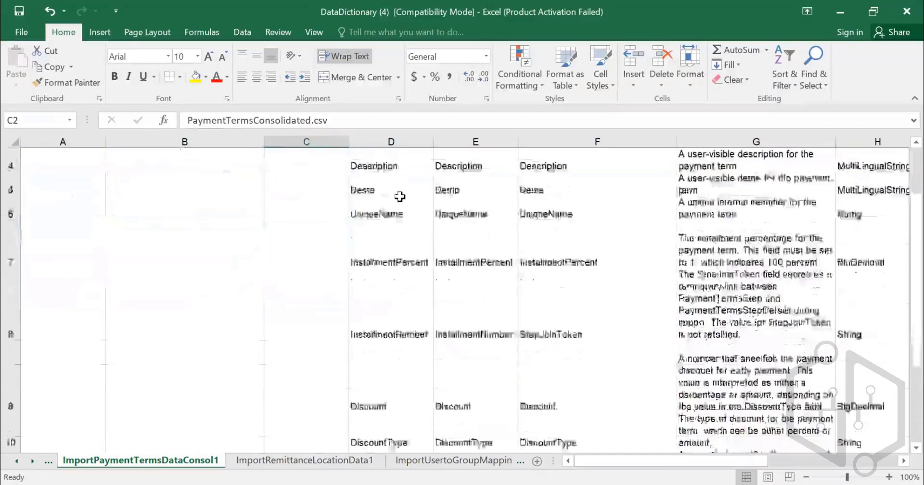
scroll(398, 196, "up", 1)
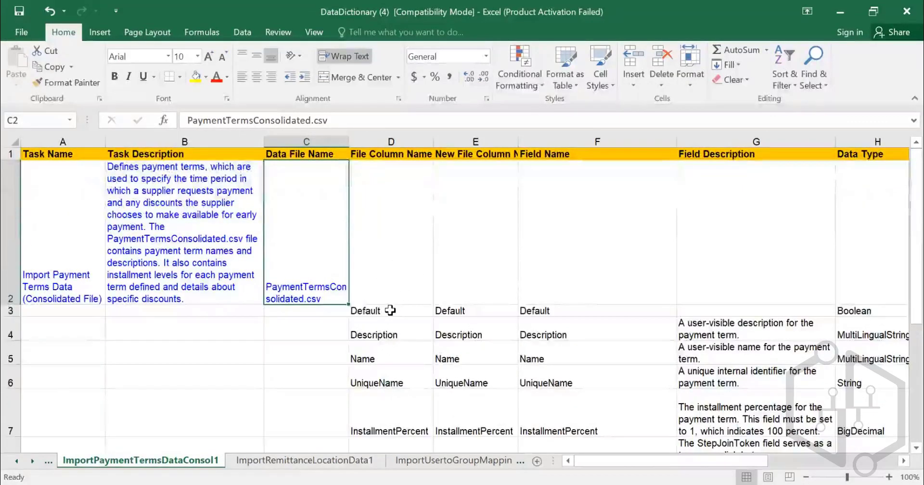
left_click(389, 311)
left_click(401, 335)
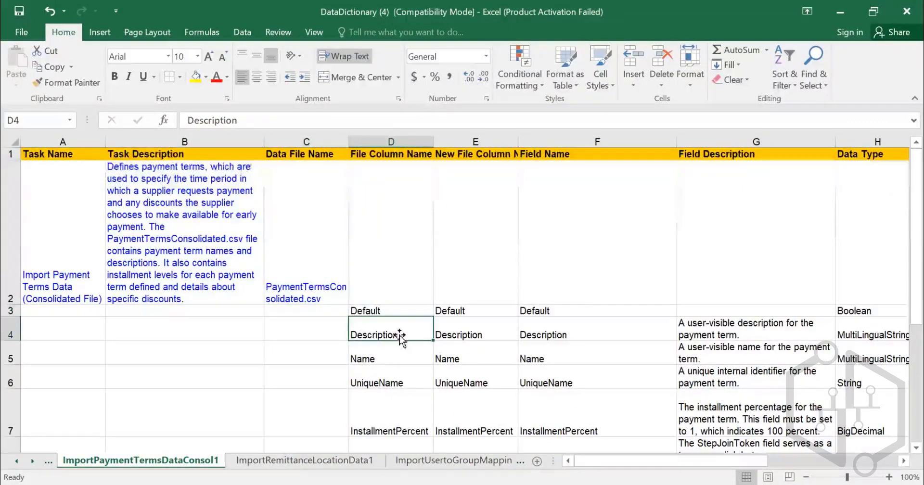
left_click(391, 358)
left_click(393, 393)
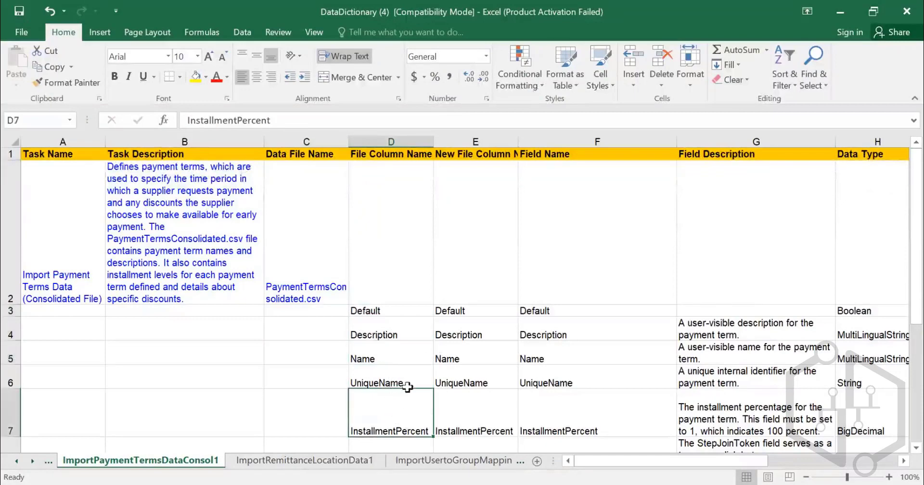
scroll(412, 383, "down", 1)
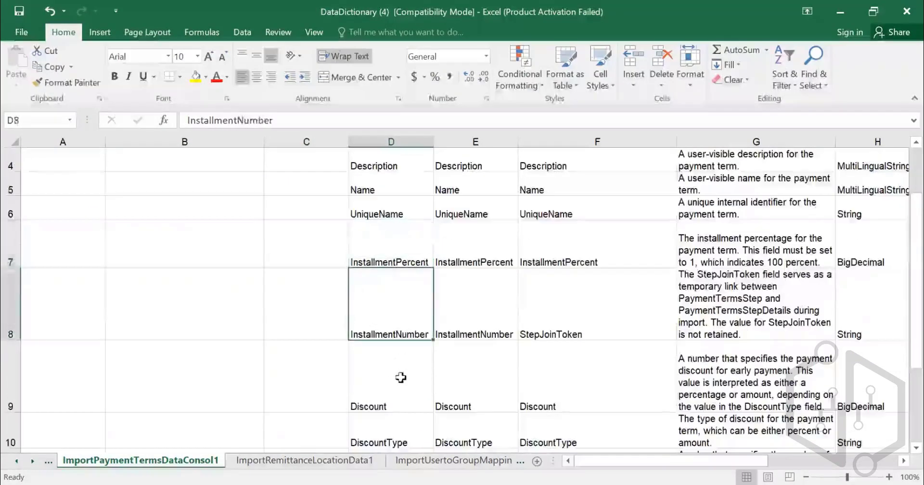
scroll(400, 378, "down", 2)
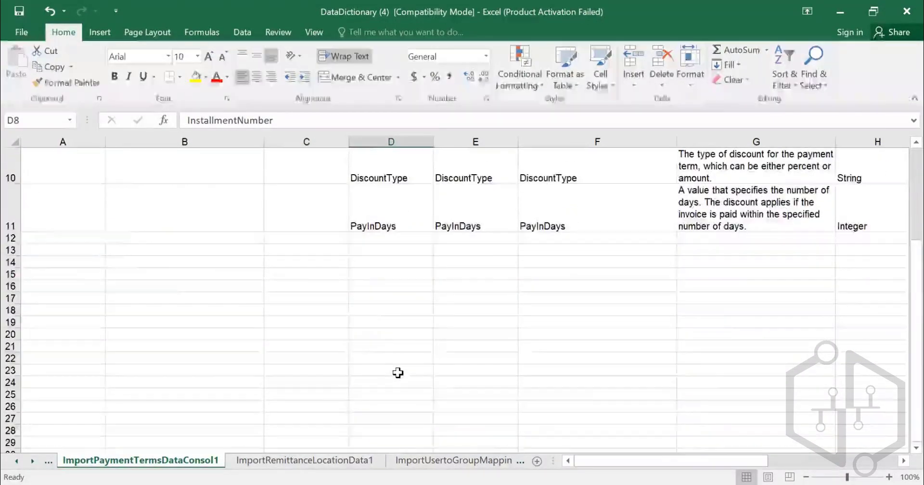
scroll(396, 370, "up", 3)
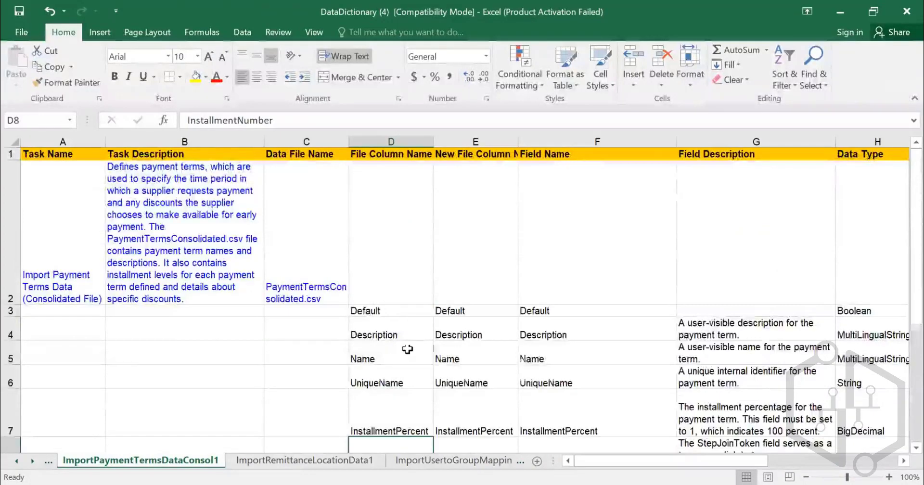
scroll(407, 350, "down", 1)
scroll(407, 349, "up", 1)
left_click(484, 140)
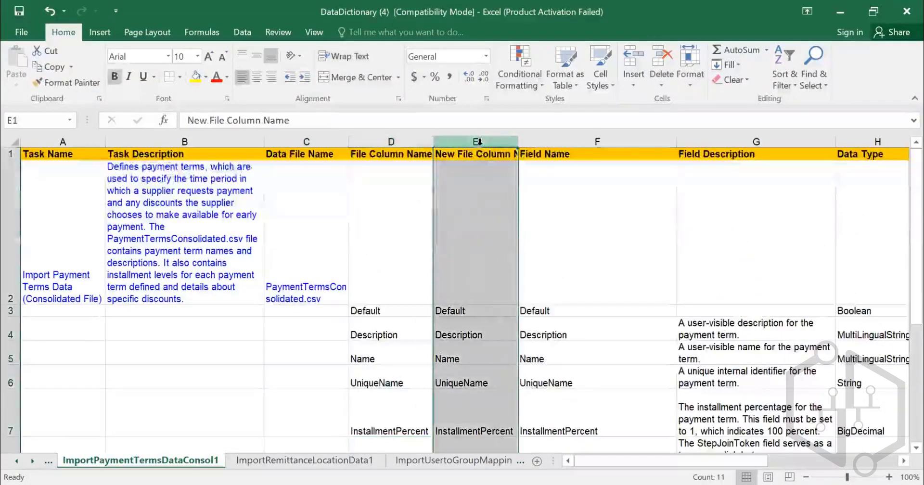
- Compare the File Column Name column with the New File Column Name column of the payment terms import
scroll(460, 246, "down", 3)
scroll(460, 245, "up", 3)
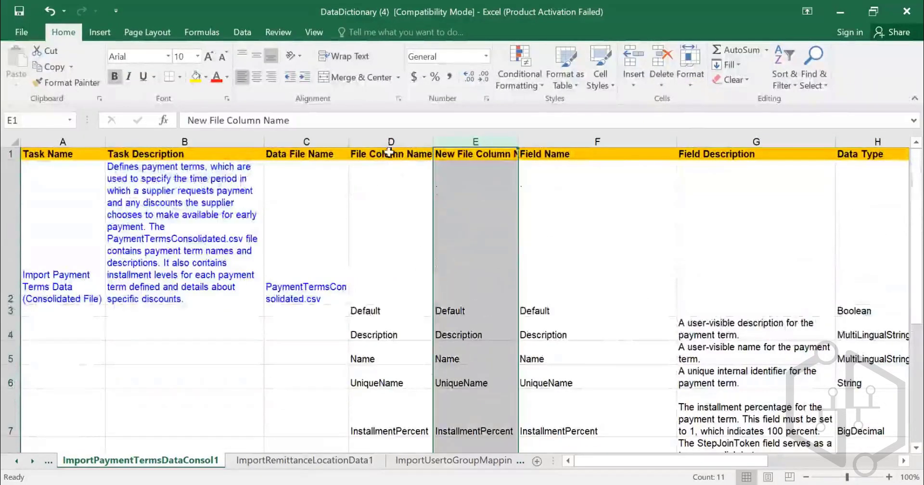
left_click(417, 140)
left_click(489, 139)
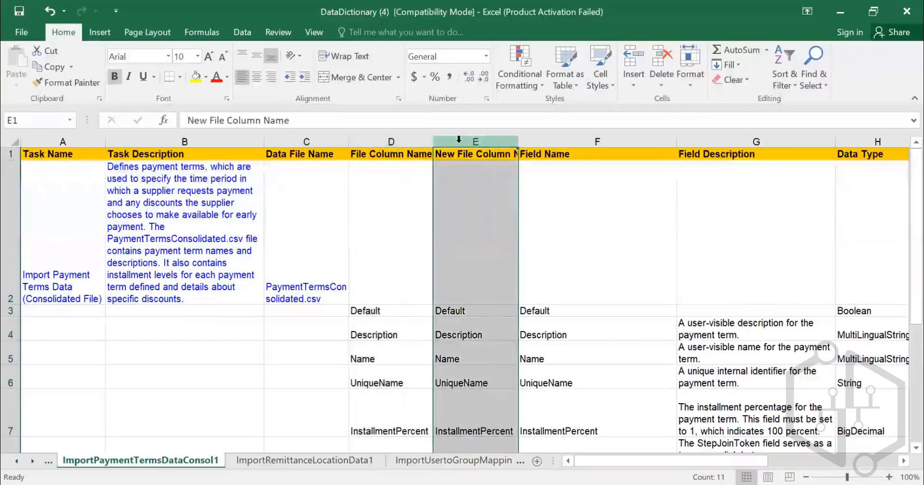
left_click(409, 140)
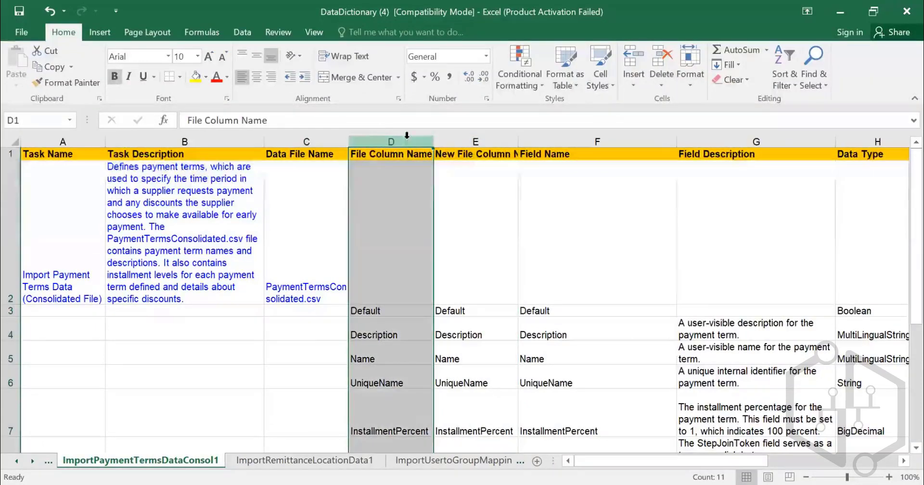
- Widen the New File Column Name column to fit its header and review the Field Name entries down to PayInDays
left_click(545, 154)
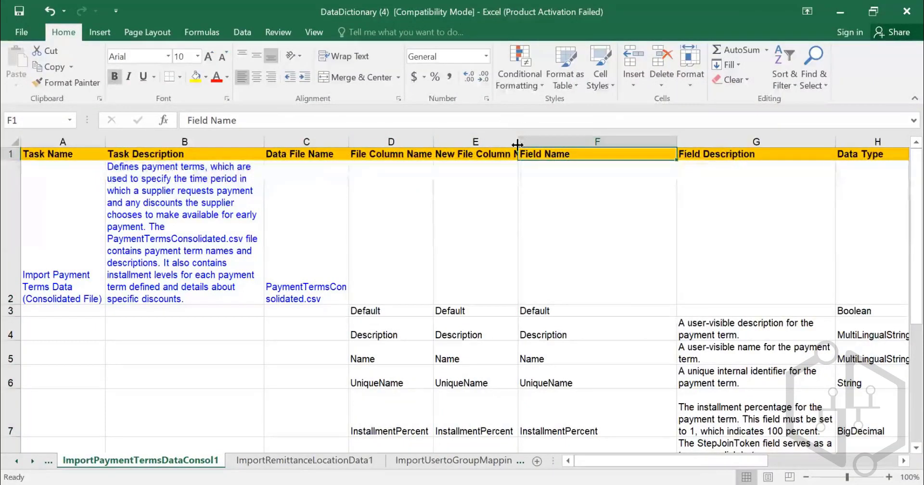
left_click_drag(518, 140, 542, 141)
scroll(547, 249, "down", 4)
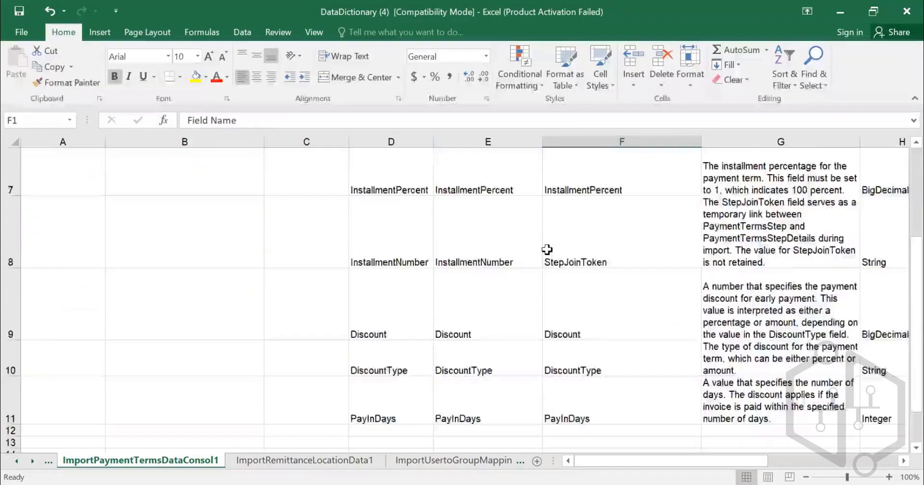
scroll(548, 249, "up", 4)
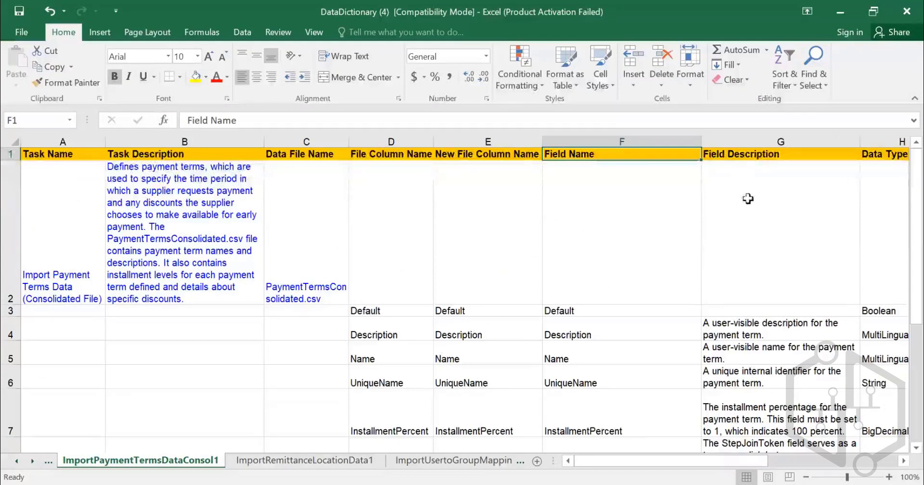
- Read the field descriptions of the Description, Name and UniqueName columns in the payment terms import
left_click(395, 335)
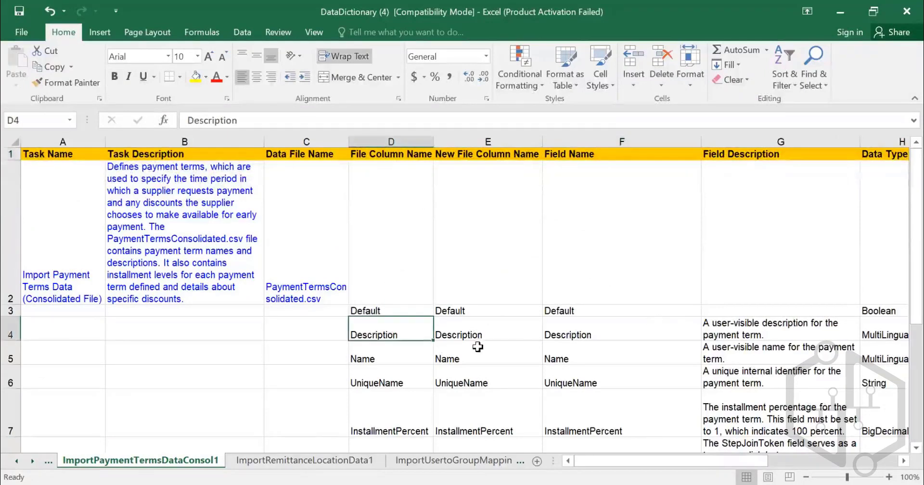
left_click(754, 332)
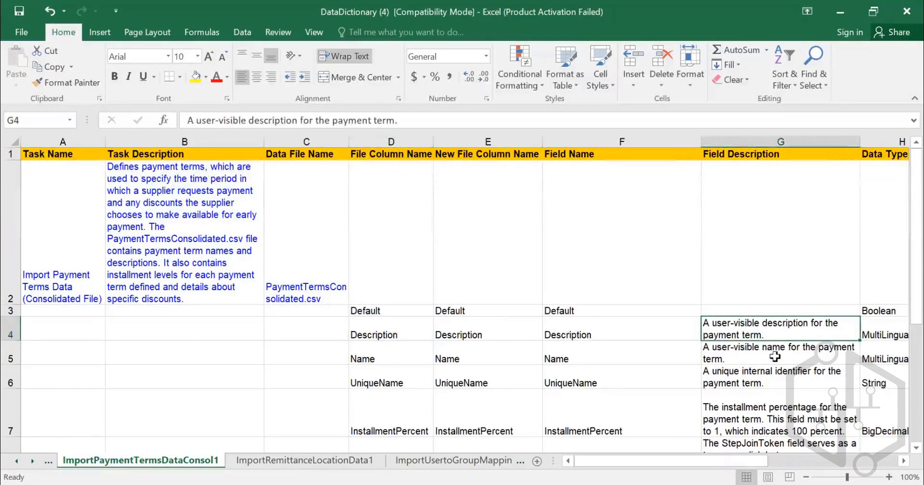
left_click(770, 358)
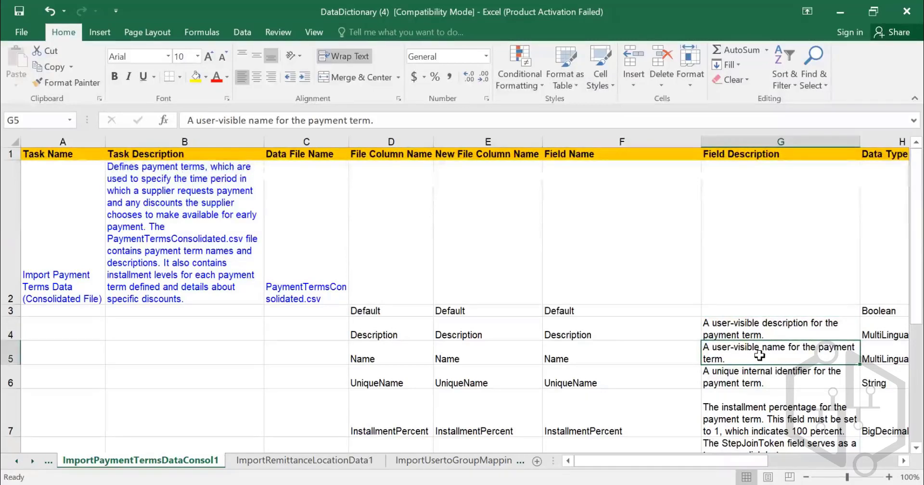
left_click(751, 381)
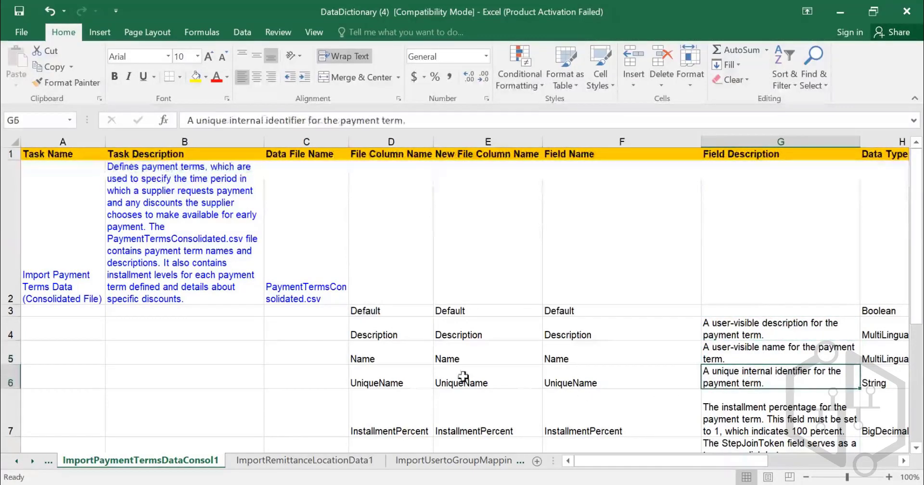
left_click(406, 381)
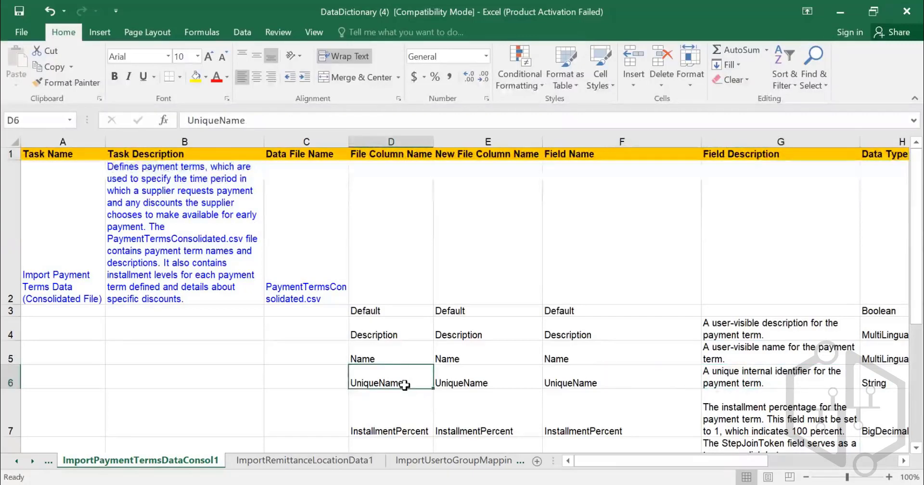
left_click(753, 380)
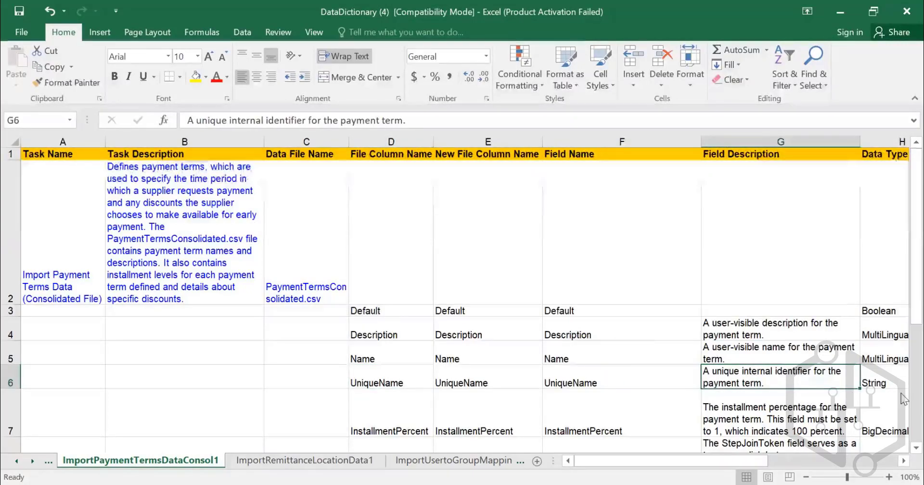
- Examine the Data Type entries for the Description, Name, UniqueName and InstallmentPercent fields
key("Right")
key("Right")
key("Right")
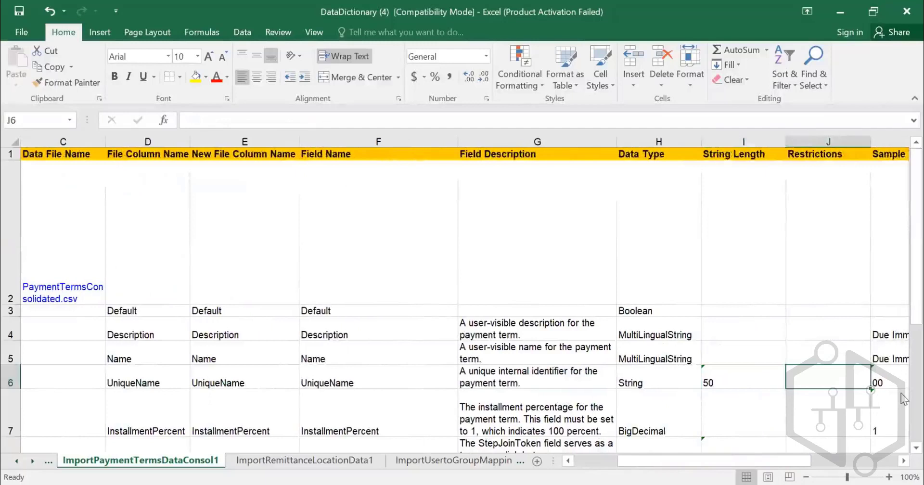
key("Left")
key("Up")
key("Up")
key("Left")
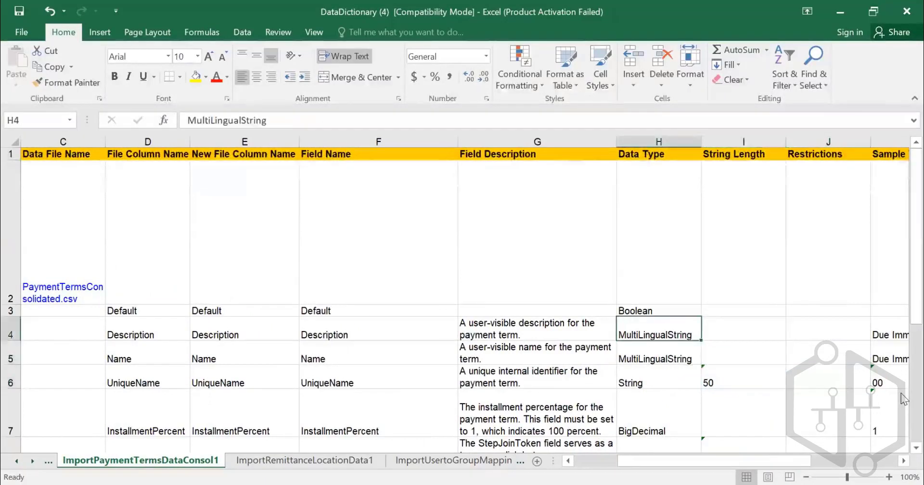
key("Down")
key("Down")
key("Down")
key("Up")
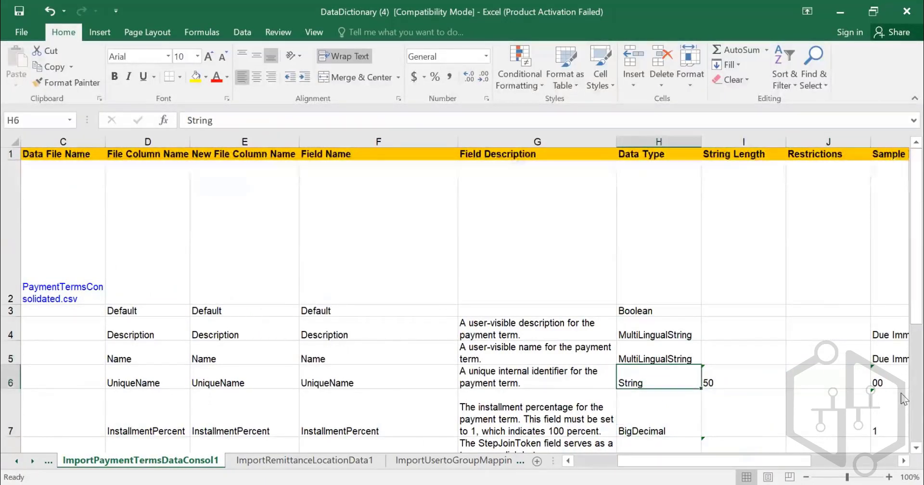
- Review the String Length entries from the UniqueName field down to PayInDays and return to the column header
key("Right")
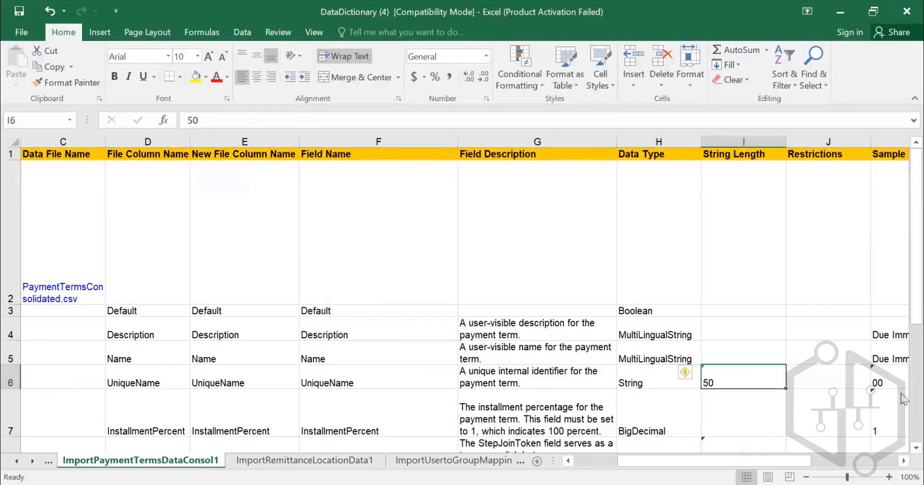
key("Down")
key("Down")
key("Down")
key("Down")
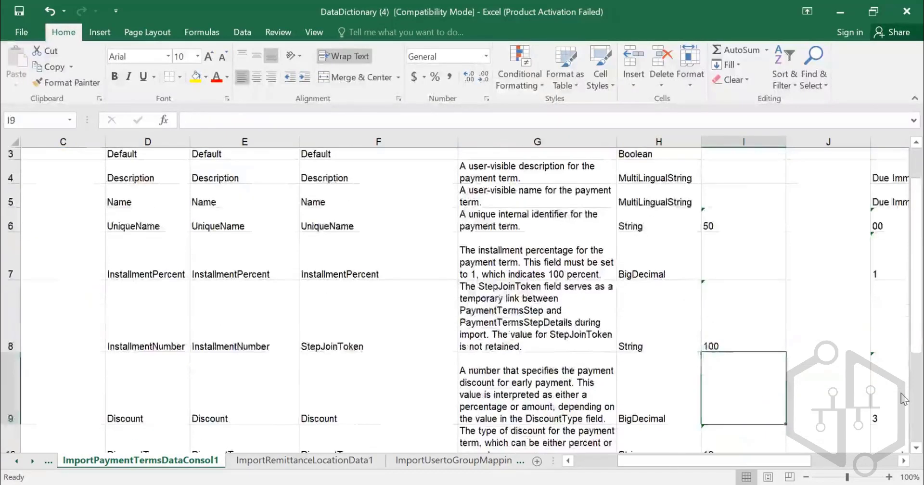
key("Down")
key("Down")
key("Down")
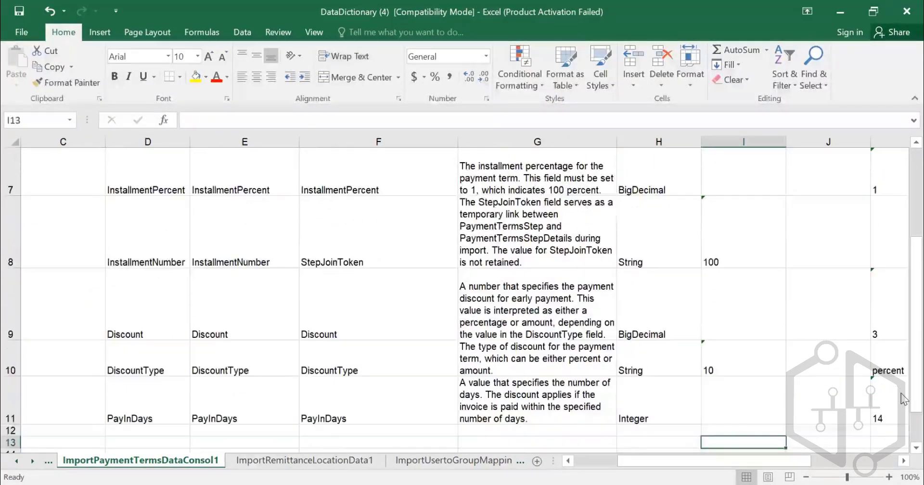
key("Up")
key("Up")
key("Up")
key("Up")
key("Up")
key("Up")
key("Up")
key("Up")
key("Up")
key("Up")
key("Up")
key("Up")
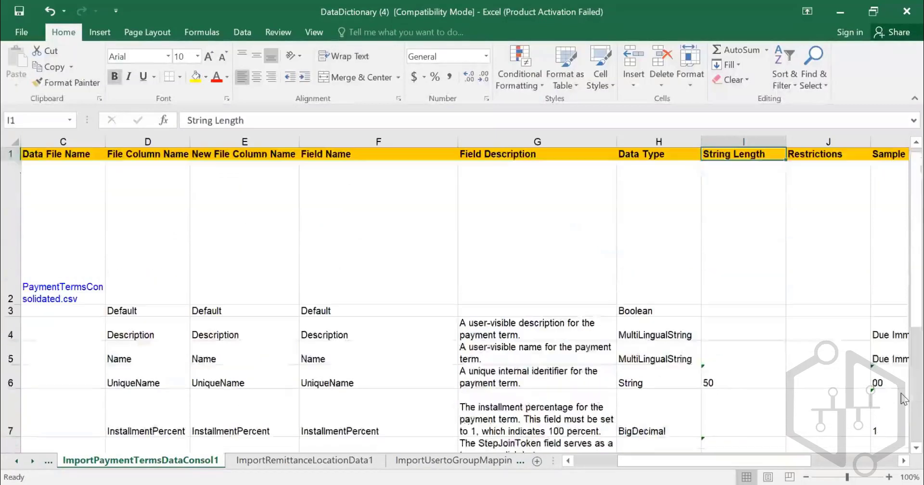
- Examine the UniqueName row's entries from Restrictions through Sample Values and Required to Allow Null
key("Down")
key("Down")
key("Down")
key("Down")
key("Down")
key("Right")
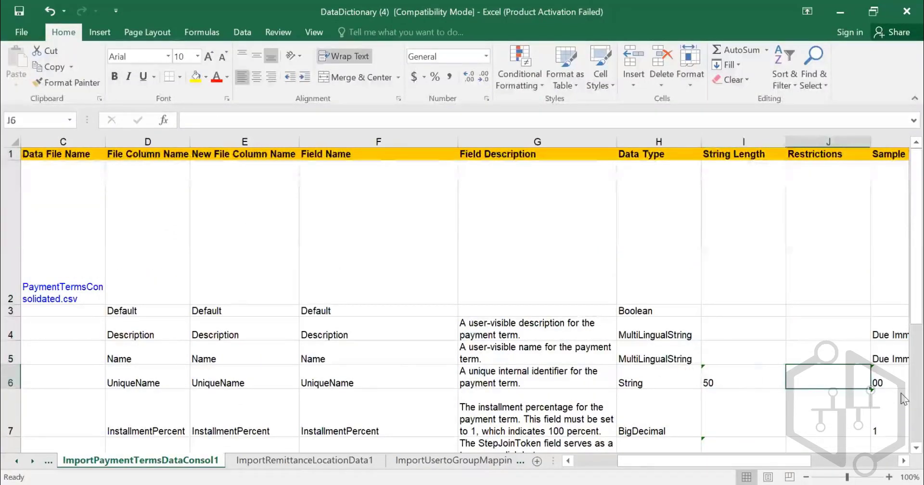
key("Right")
key("Right")
key("Right")
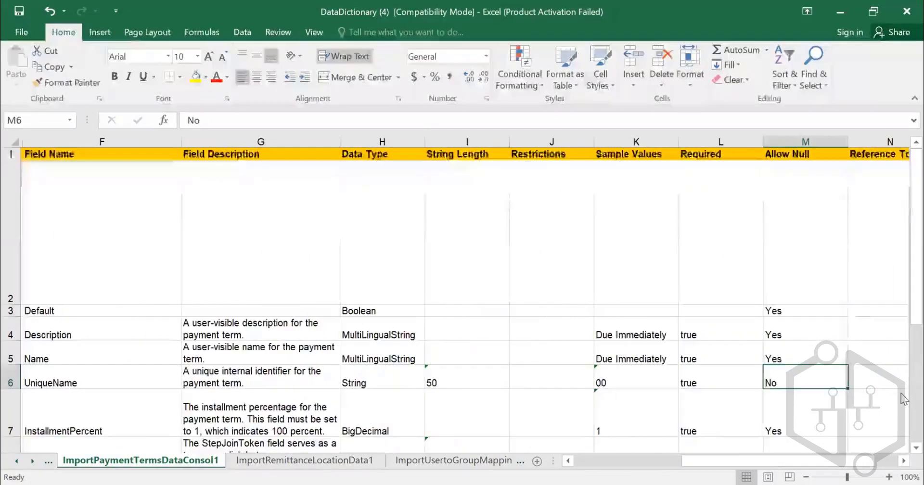
- Review the Sample Values entries for the payment terms fields from Description down to PayInDays
key("Left")
key("Left")
key("Up")
key("Up")
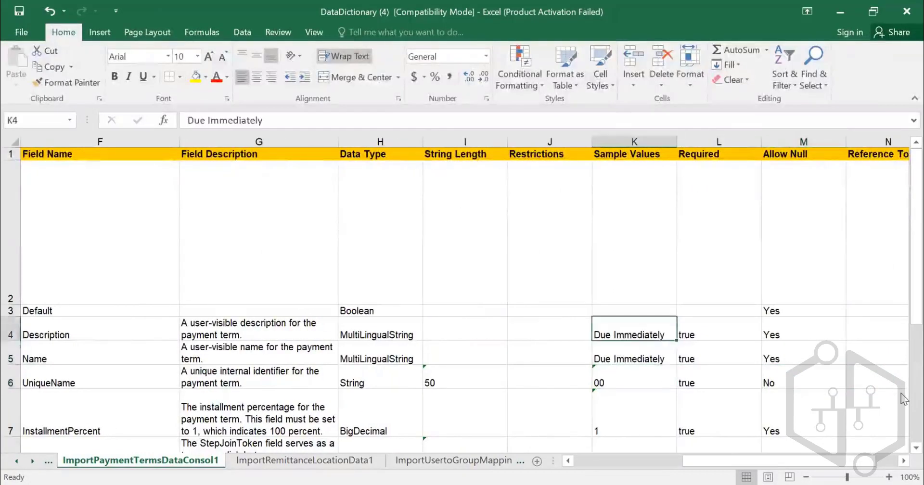
key("Down")
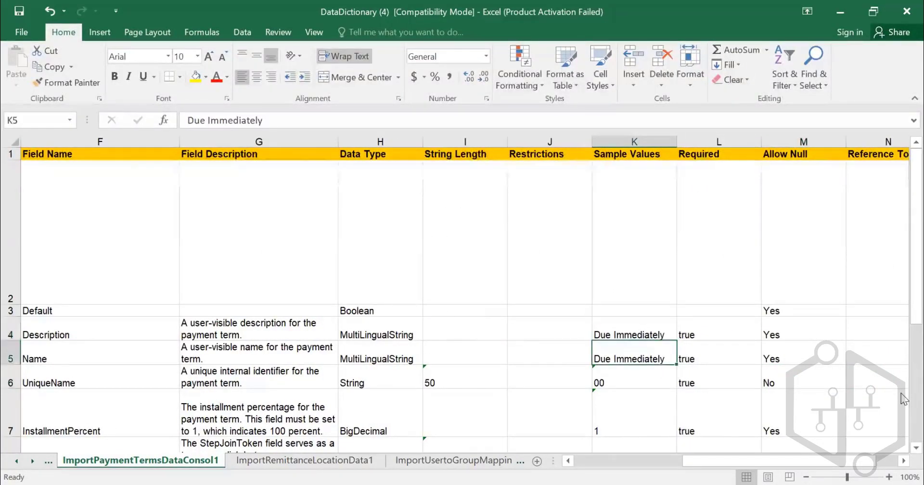
key("Up")
key("Down")
key("Down")
key("Down")
key("Down")
key("Down")
key("Down")
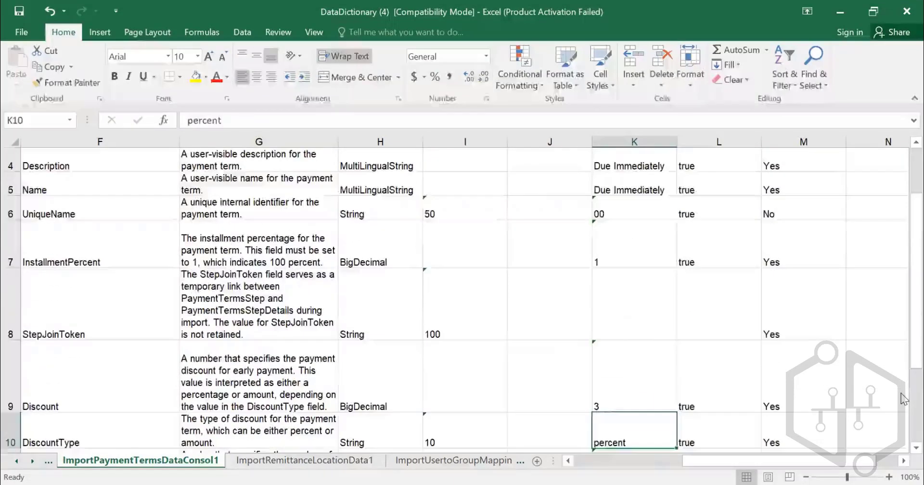
key("Up")
key("Up")
key("Up")
key("Up")
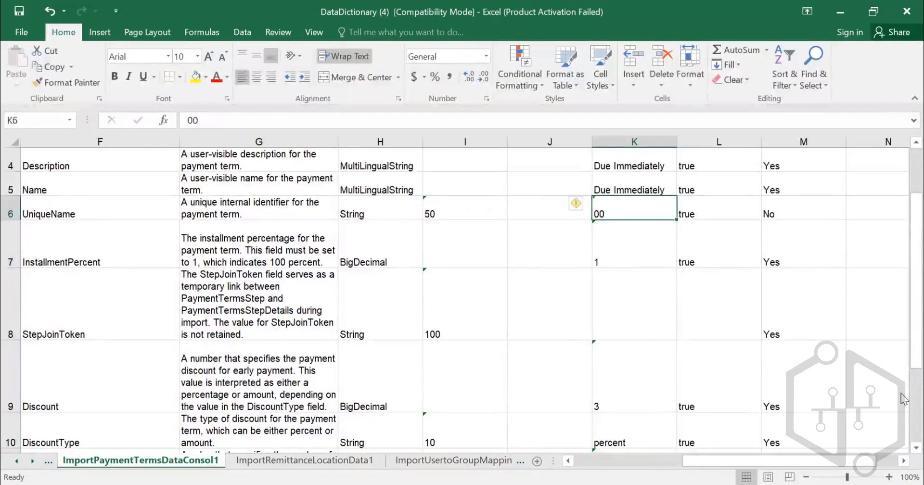
key("Down")
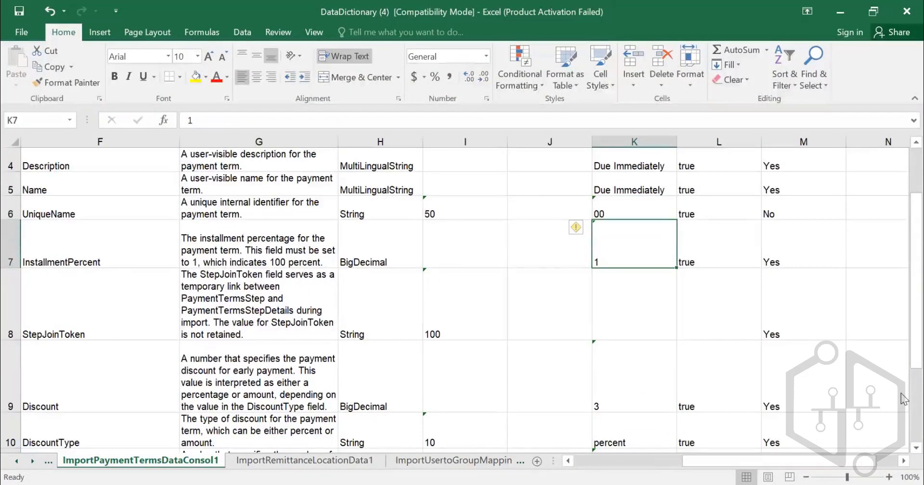
key("Down")
key("Down")
key("Down")
key("Down")
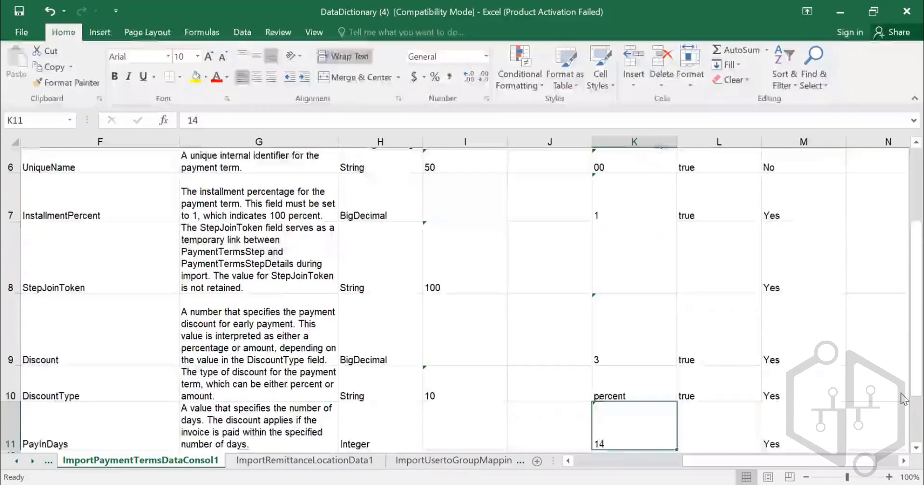
key("Up")
key("Up")
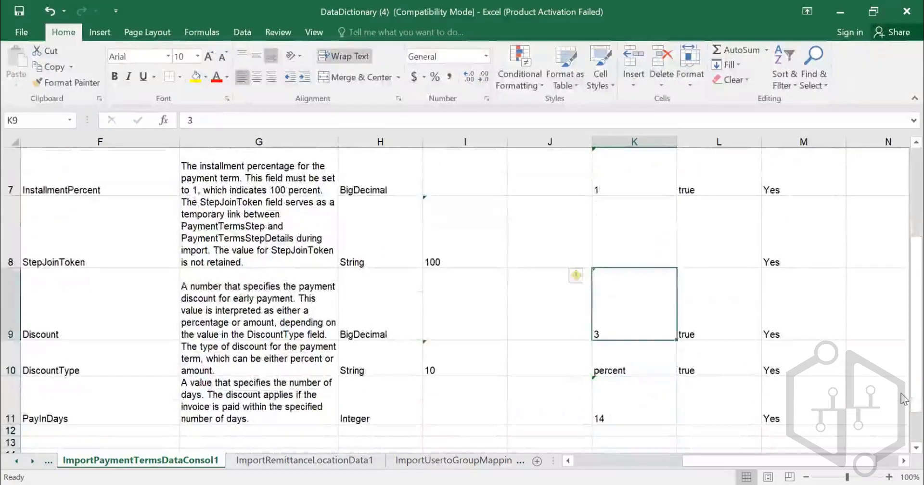
key("Up")
key("Up")
key("Up")
key("Up")
key("Up")
key("Up")
key("Up")
key("Up")
- Check the Required entries for each payment terms field down to PayInDays and return to the column header
key("Right")
key("Down")
key("Down")
key("Down")
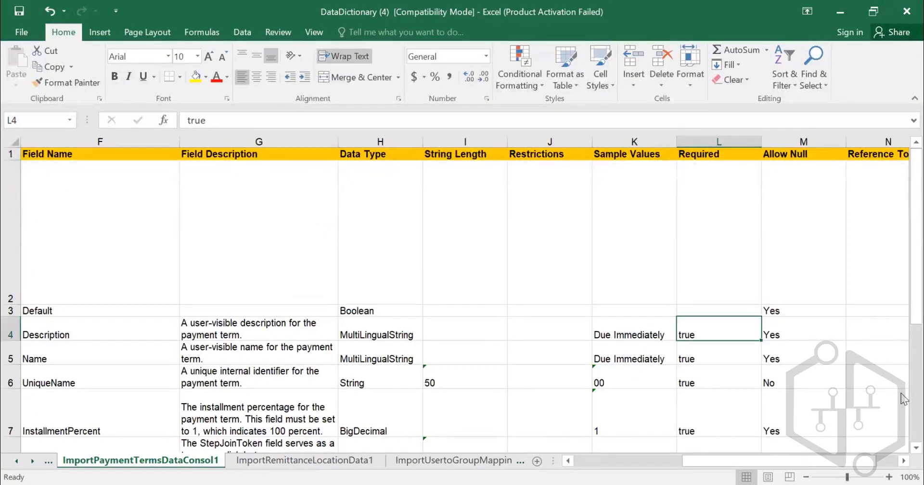
key("Down")
key("Down")
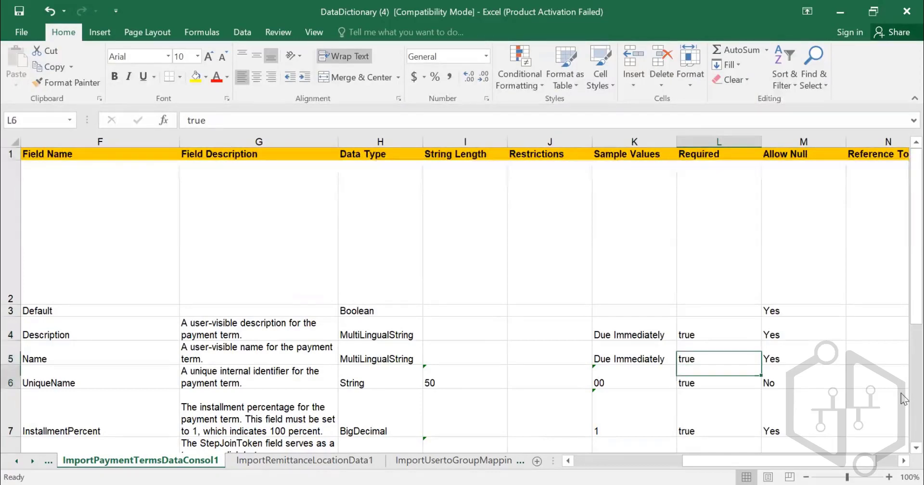
key("Down")
key("Down")
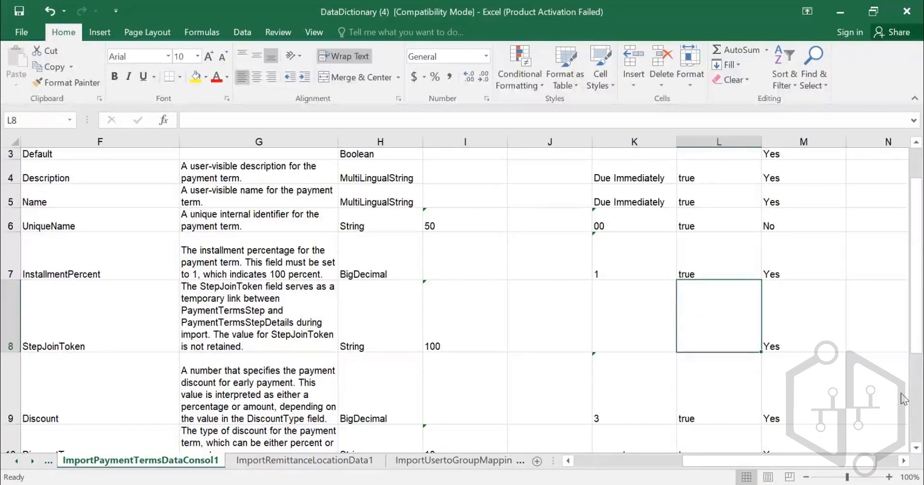
key("Down")
key("Down")
key("Down")
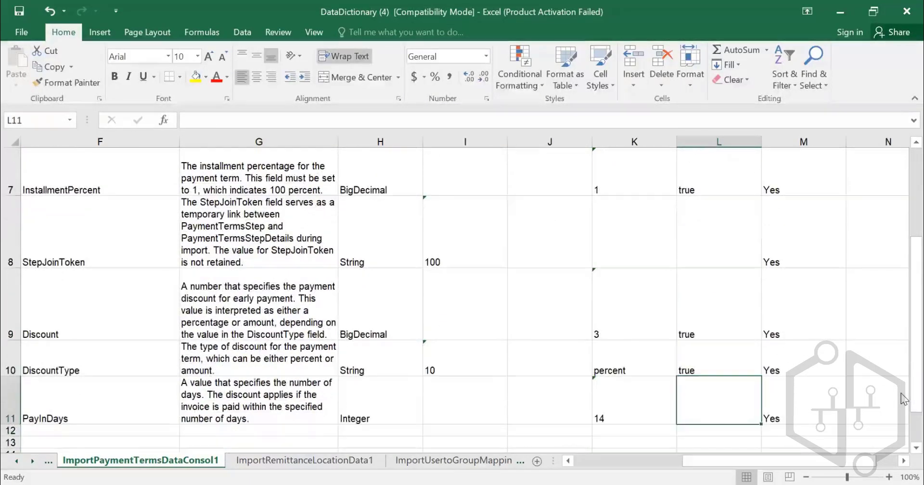
key("Up")
key("Up")
key("Up")
key("Up")
key("Up")
key("Up")
key("Up")
key("Up")
key("Up")
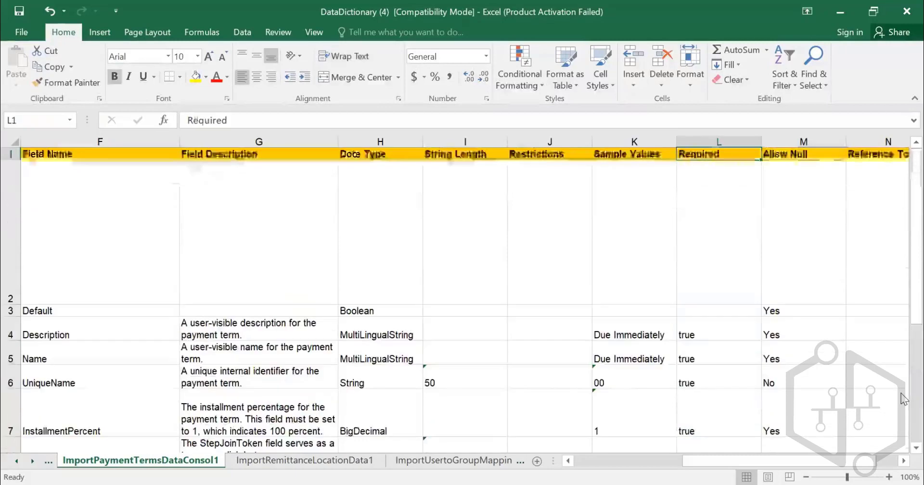
- Review the Allow Null entries for each payment terms field from Default down to PayInDays and return to the column header
key("Right")
key("Down")
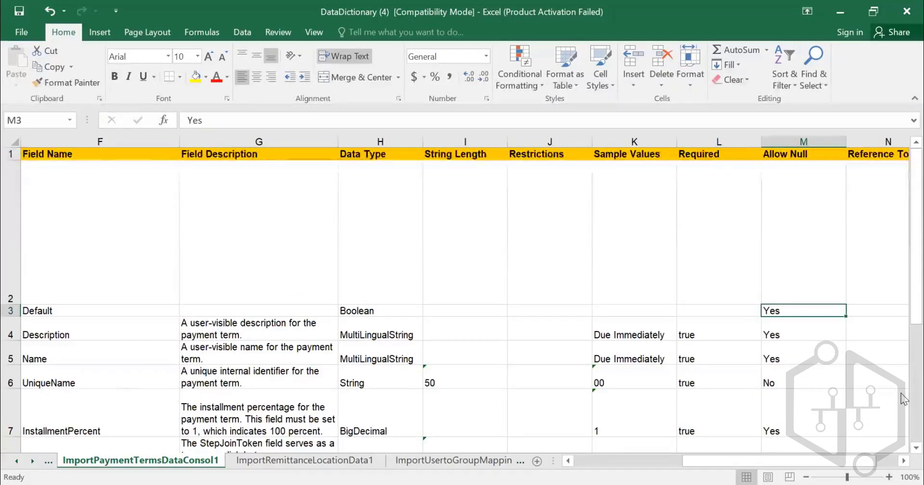
key("Right")
key("Left")
key("Down")
key("Down")
key("Down")
key("Down")
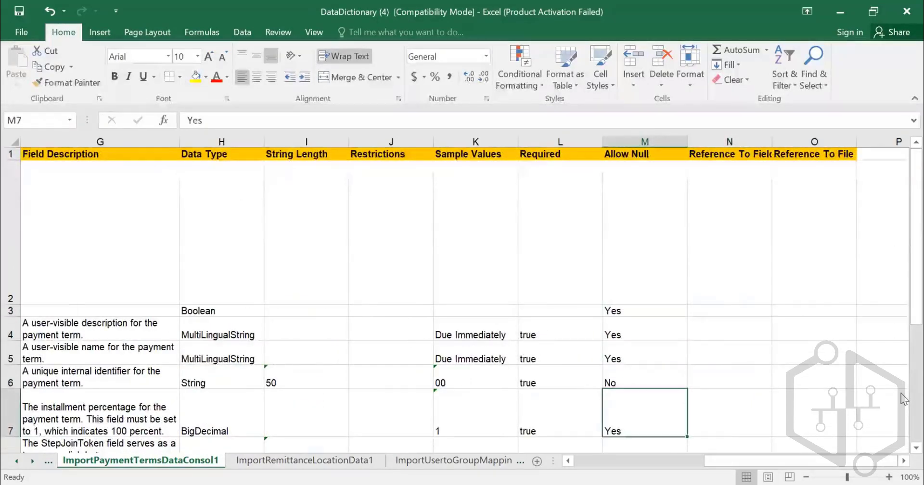
key("Down")
key("Up")
key("Up")
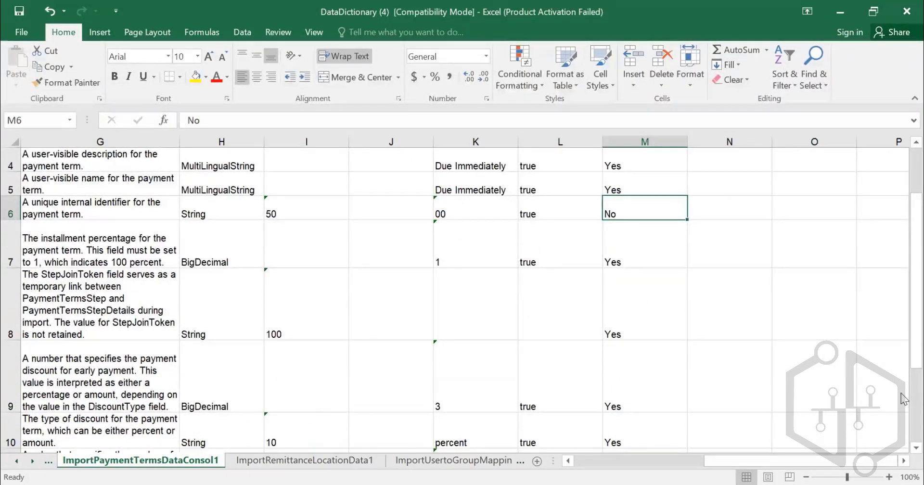
key("Down")
key("Down")
key("Down")
key("Down")
key("Down")
key("Down")
key("Down")
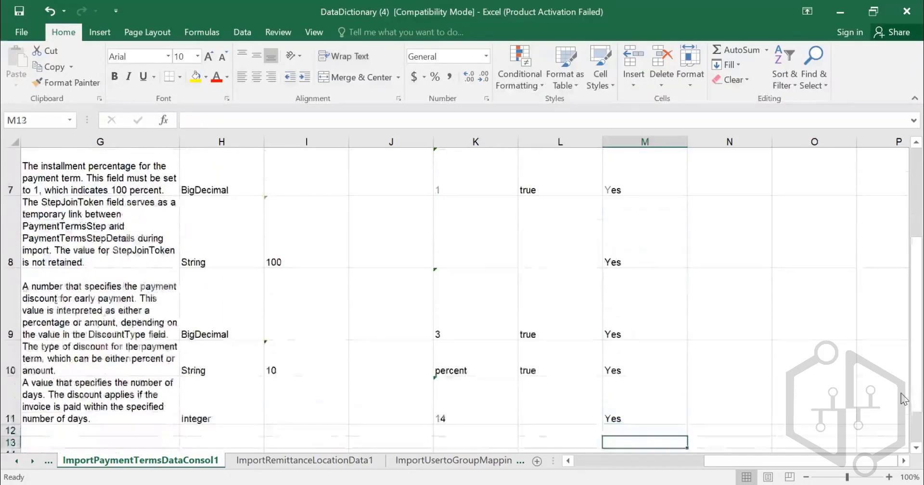
key("Up")
key("Up")
key("Up")
key("Up")
key("Up")
key("Up")
key("Up")
key("Up")
key("Up")
key("Up")
key("Up")
key("Up")
- Check the Reference To Field column header and return along the header row to Task Name
key("Right")
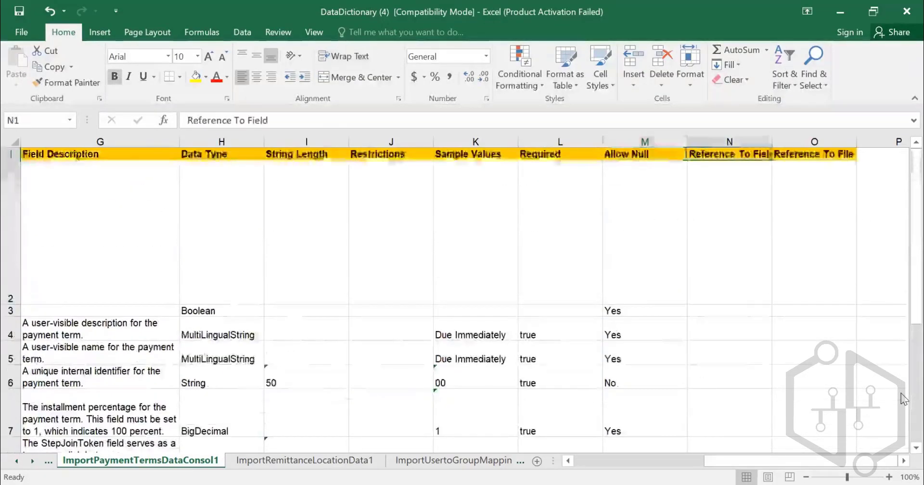
key("Left")
key("Left")
key("Left")
key("Left")
key("Left")
key("Left")
key("Left")
key("Left")
key("Left")
key("Left")
key("Left")
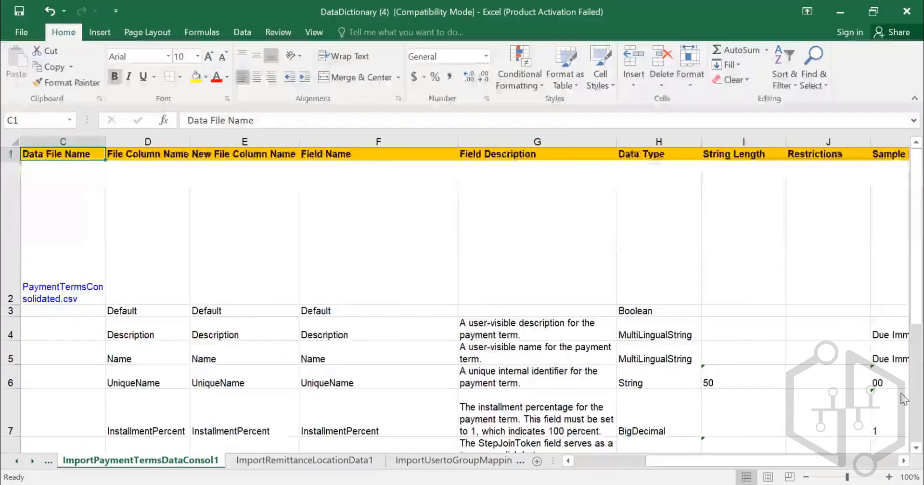
key("Left")
key("Left")
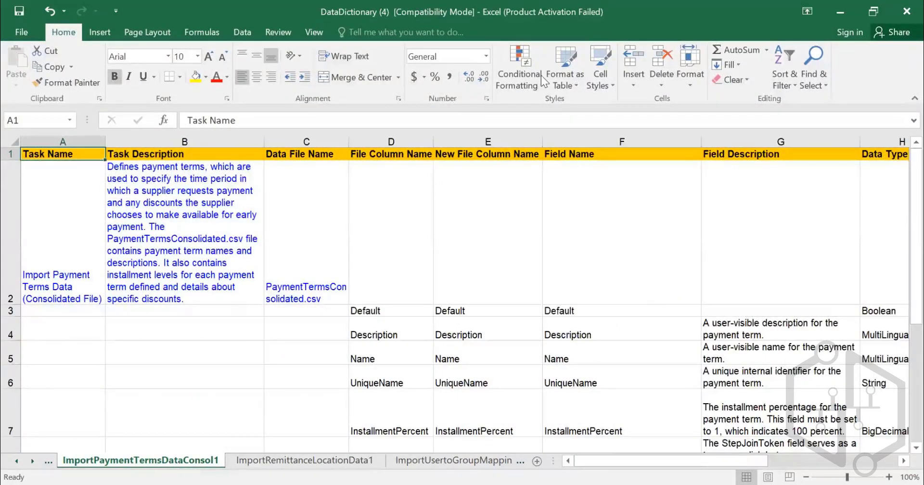
- Switch to SAP Ariba in the browser, reload the Data Download page, and open Core Administration
key("alt+Tab")
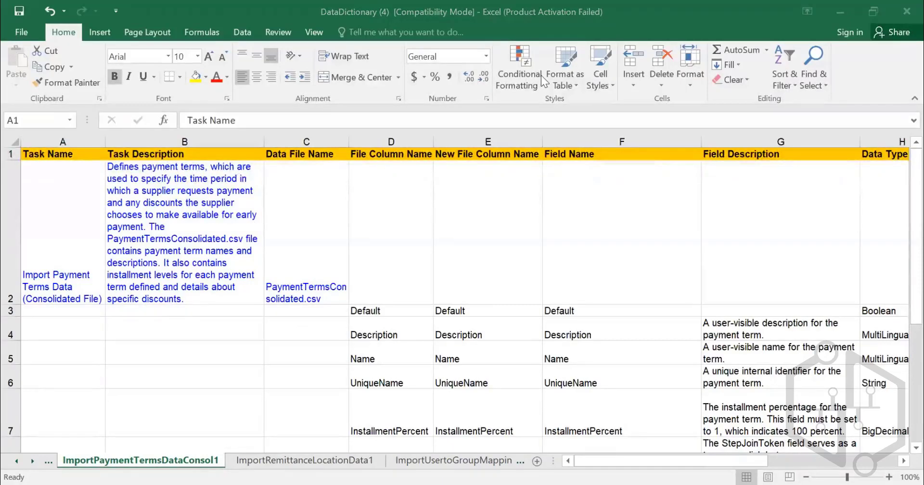
key("alt+Tab")
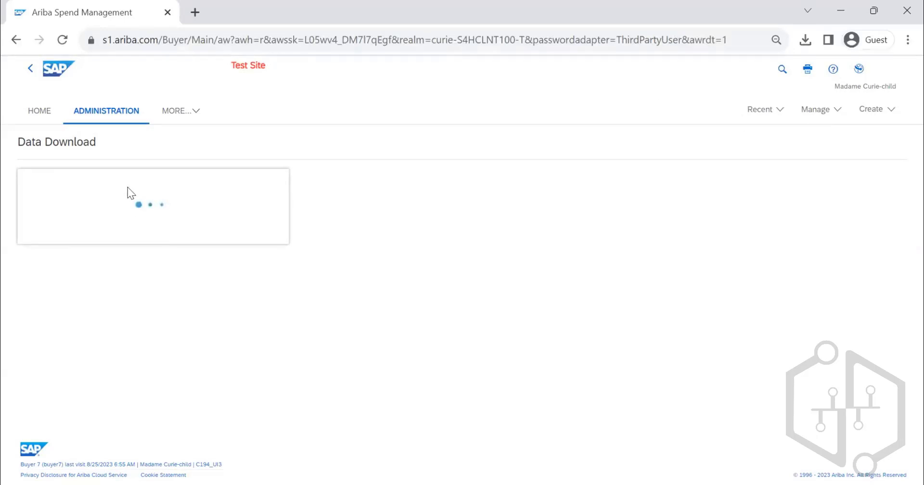
left_click(62, 40)
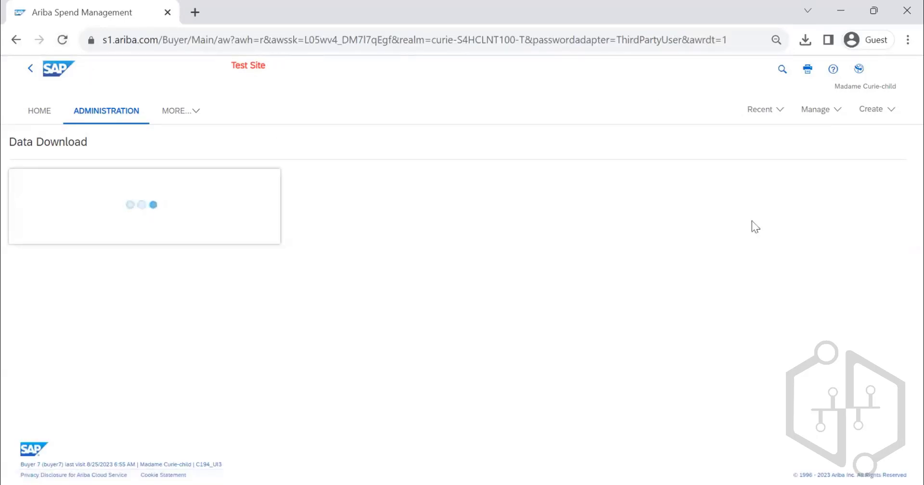
left_click(816, 114)
left_click(725, 120)
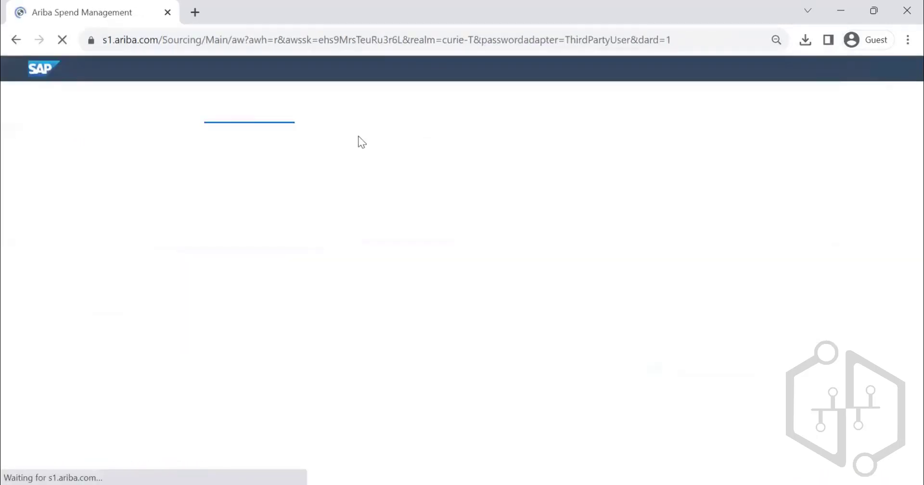
scroll(57, 431, "down", 1)
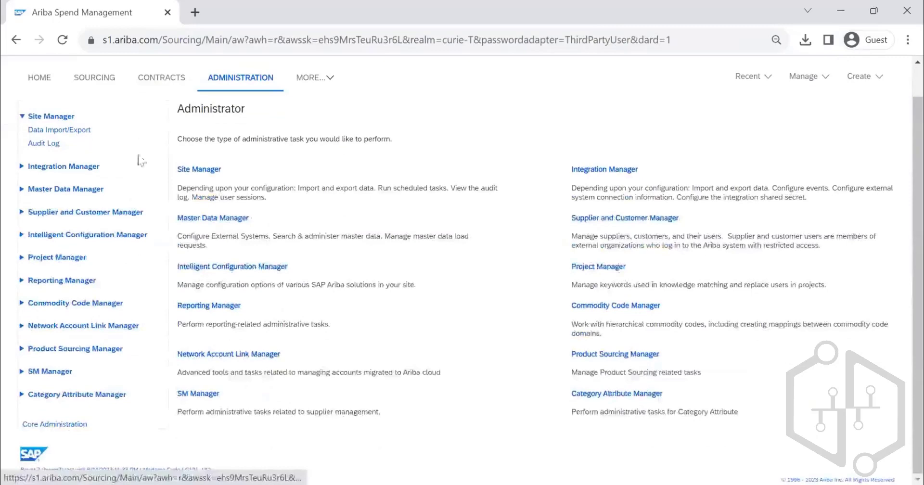
left_click(65, 424)
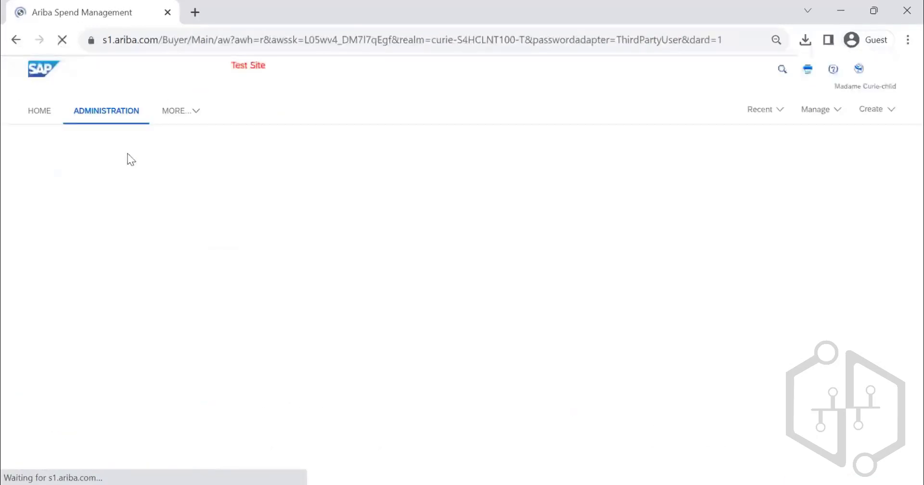
- Open Data Import/Export and search the import tasks for IMPORT PAYMENT
left_click(82, 165)
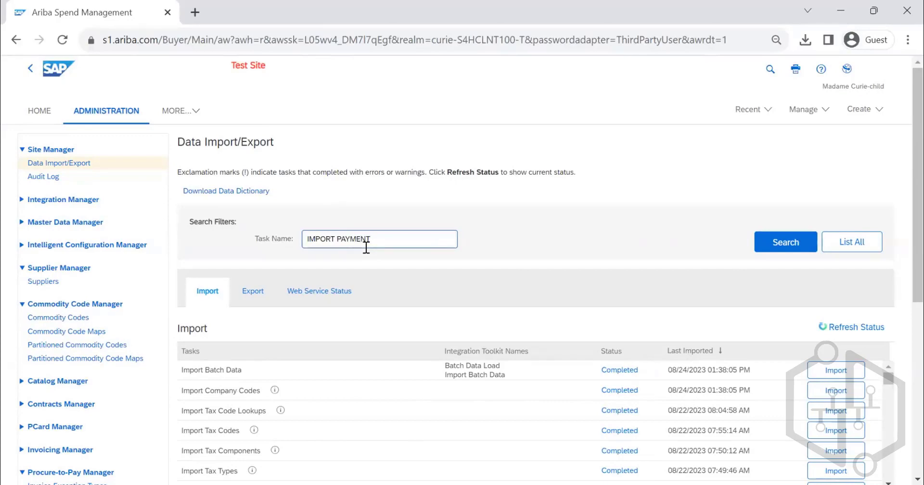
key("Return")
scroll(378, 350, "down", 2)
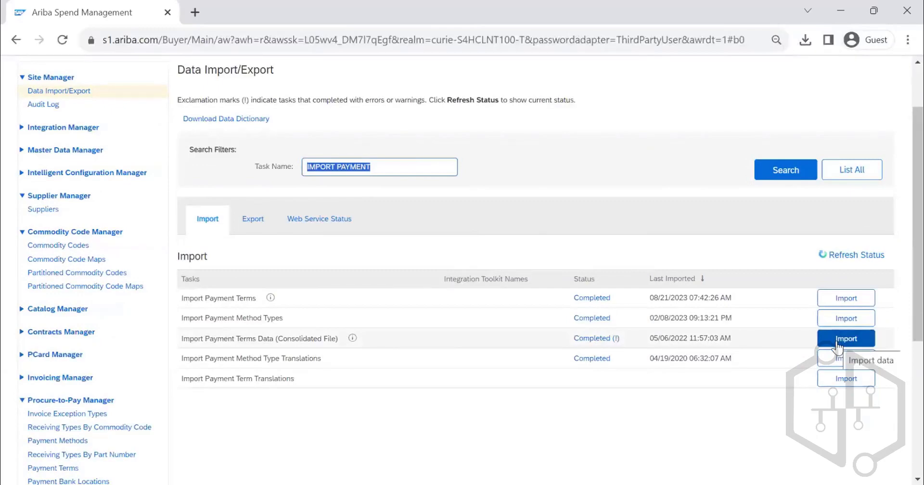
- Open the import of Payment Terms Data (Consolidated File) and read the descriptions of the Load and Create operations
left_click(830, 357)
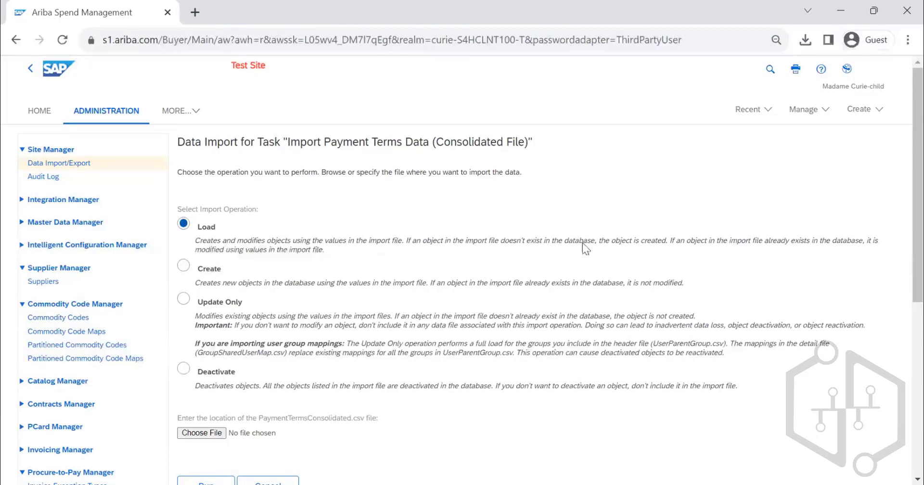
left_click_drag(668, 238, 400, 242)
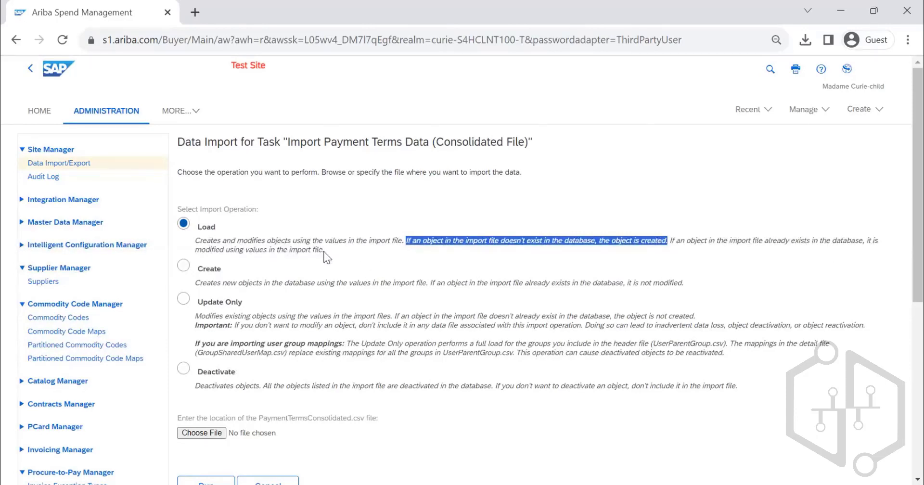
left_click_drag(324, 252, 195, 243)
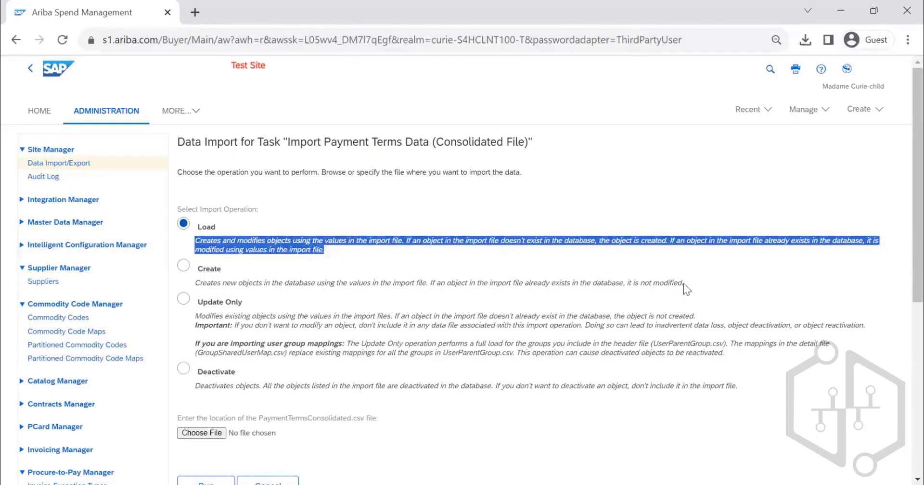
left_click_drag(685, 283, 188, 281)
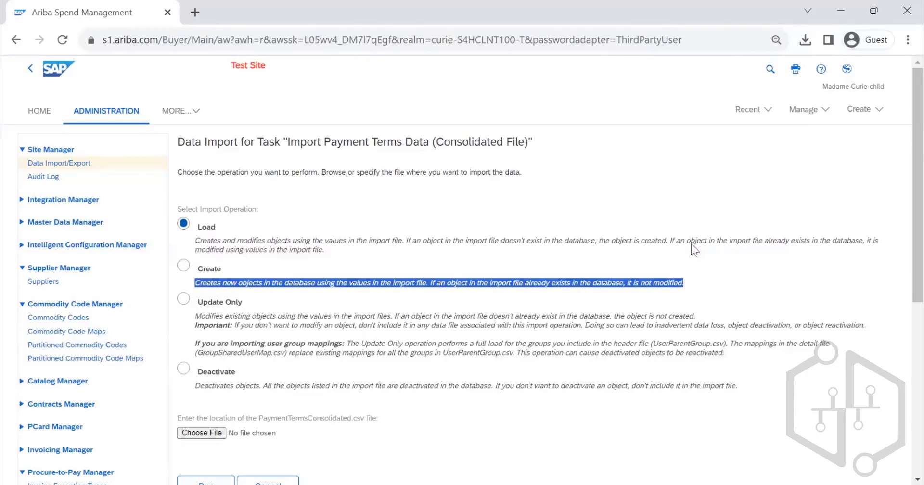
- Try the Update Only and Deactivate operations, highlight the PaymentTermsConsolidated.csv file name, and cancel the import
scroll(698, 250, "down", 2)
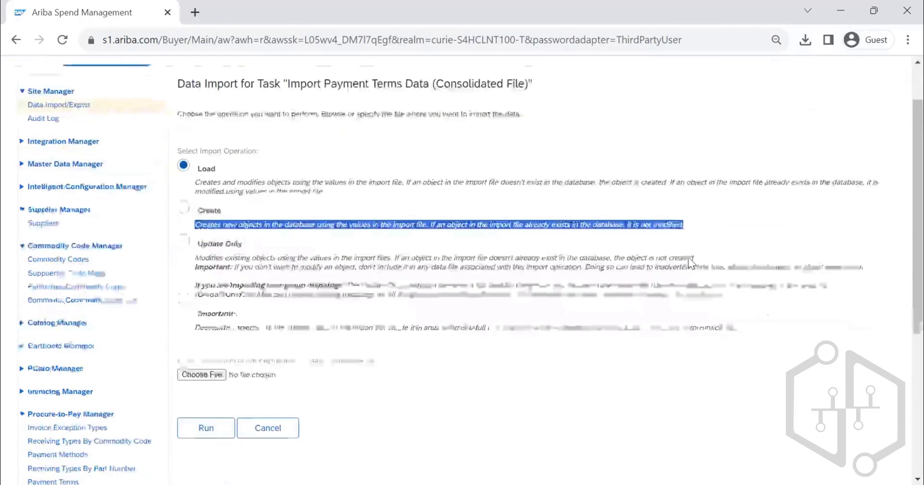
left_click(222, 231)
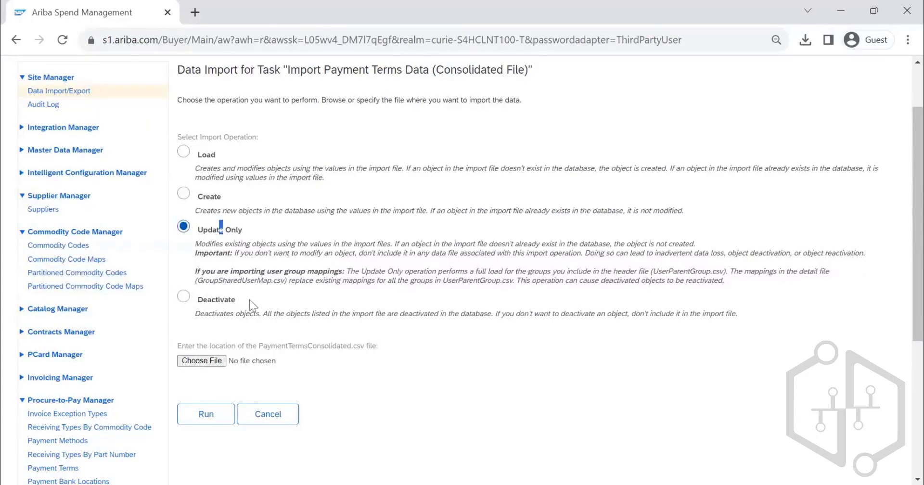
left_click(218, 302)
left_click_drag(288, 343, 390, 345)
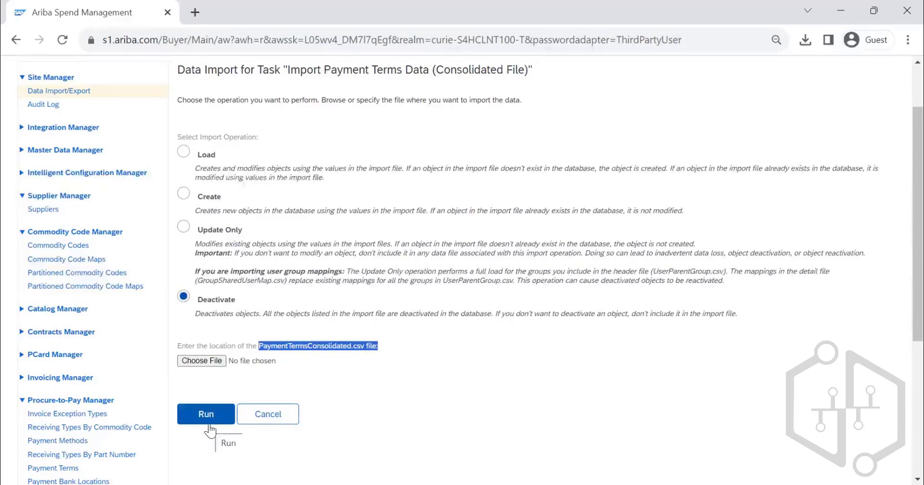
left_click(269, 414)
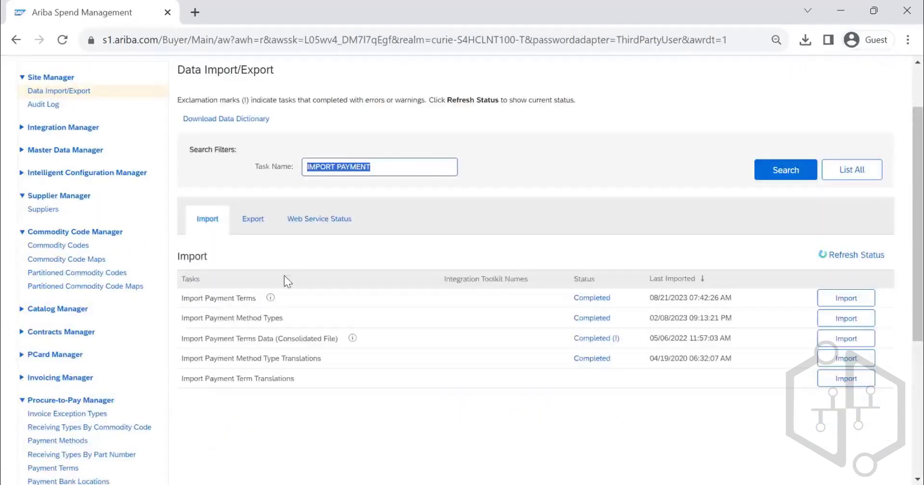
- Show the export tasks and search them for EXPORT PAYMENT
left_click(264, 223)
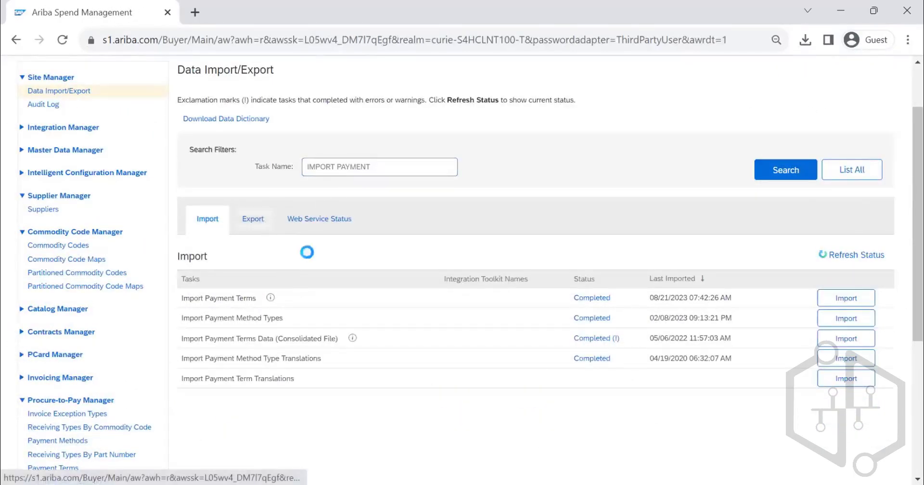
left_click(796, 182)
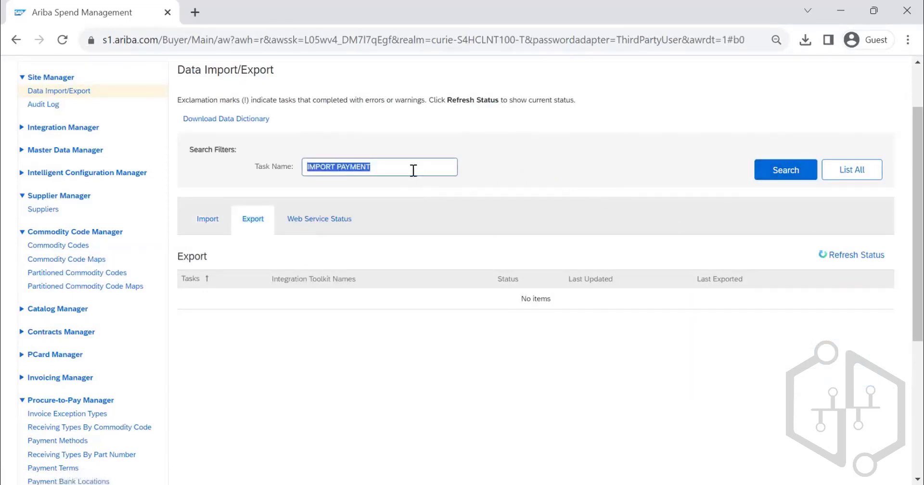
left_click(784, 173)
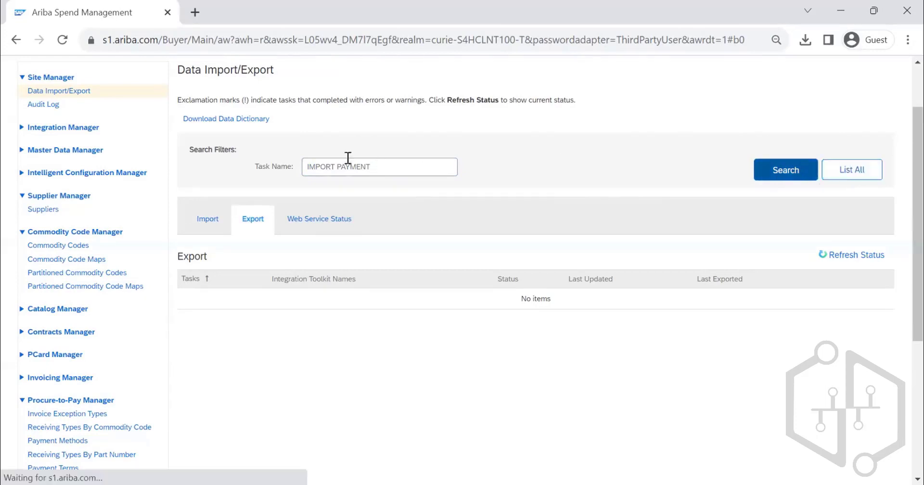
left_click(443, 166)
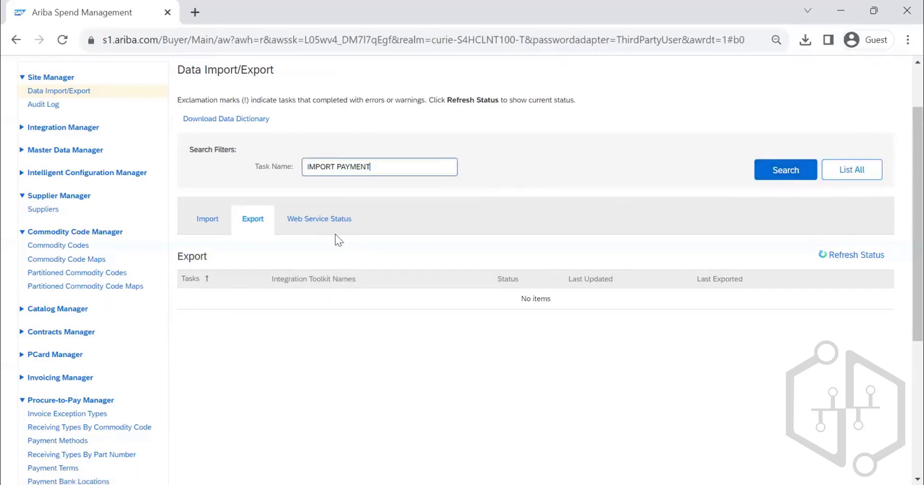
double_click(325, 169)
type("EXPORT")
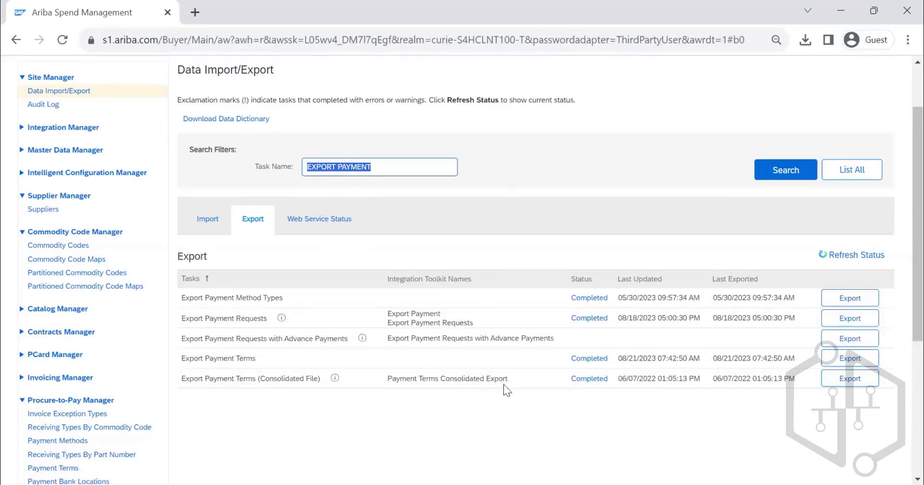
- Export Payment Terms (Consolidated File) with adapter source All, save it as PaymentTermsConsolidatedExport in Downloads, and open it in Excel
left_click(851, 381)
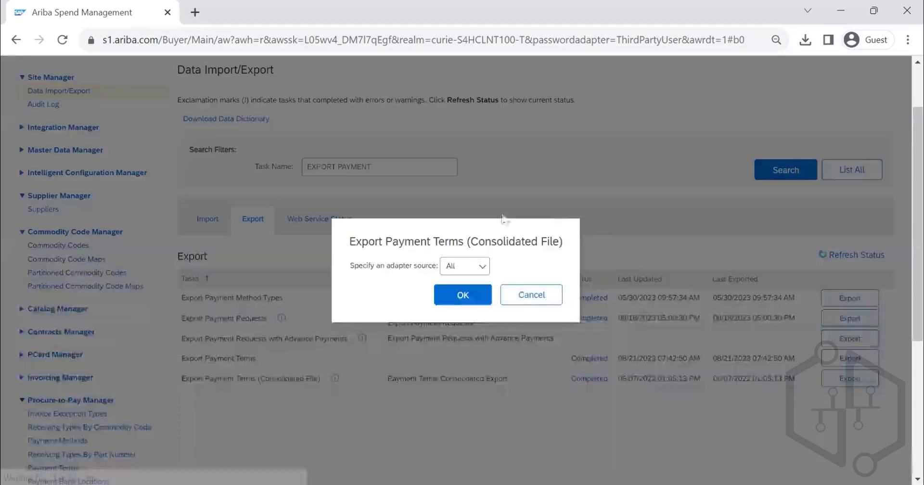
left_click(454, 296)
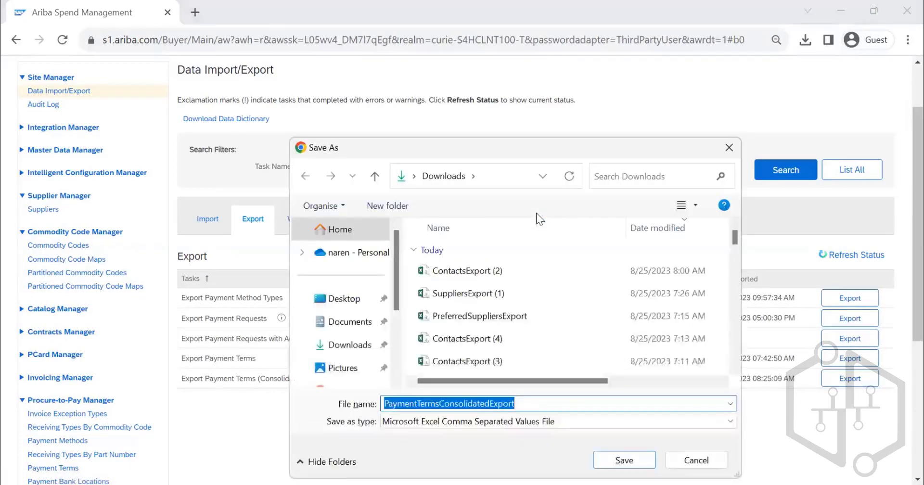
left_click(624, 461)
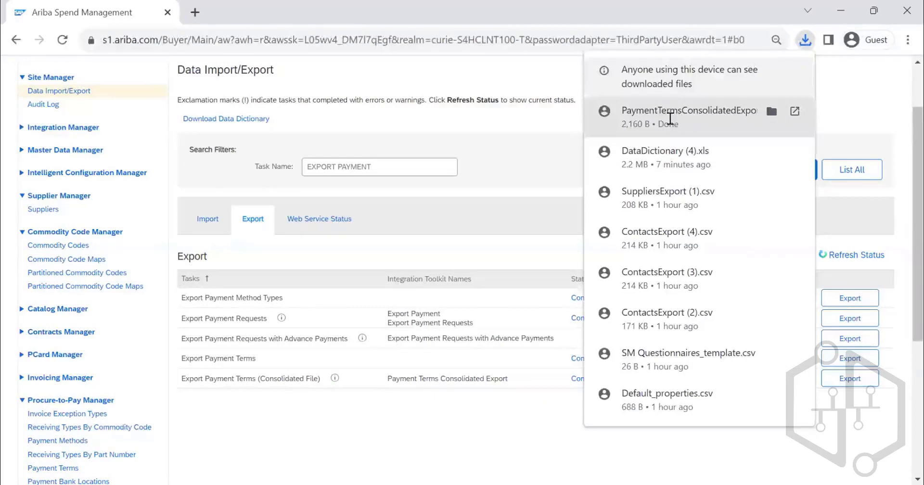
left_click(673, 115)
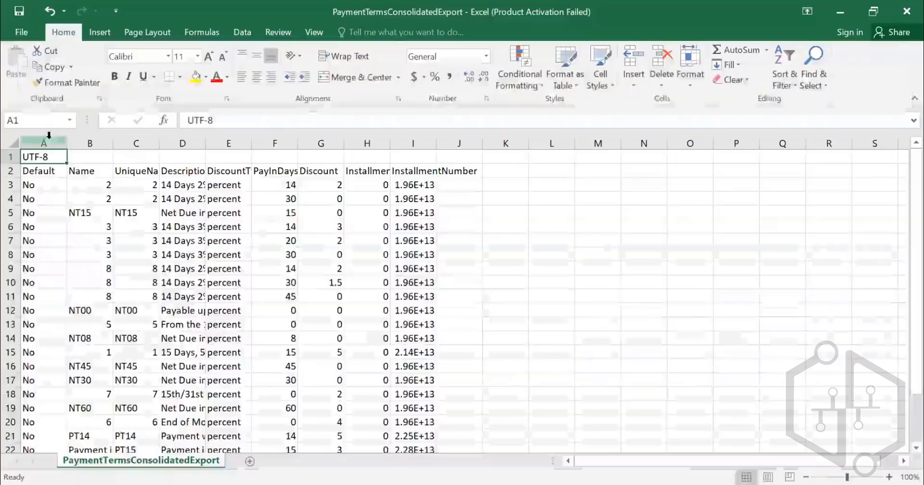
- Autofit the widths of columns A to I and left-align the Name column in the exported payment terms
left_click(44, 143)
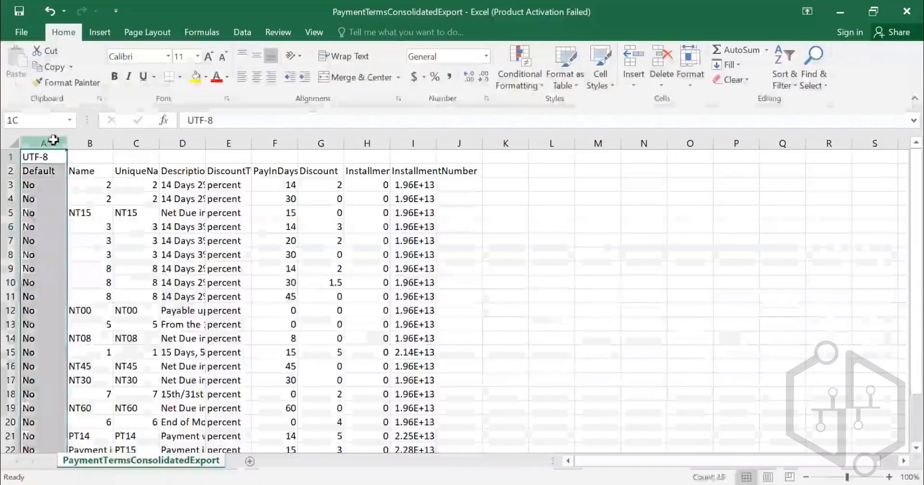
left_click_drag(43, 143, 435, 141)
double_click(437, 140)
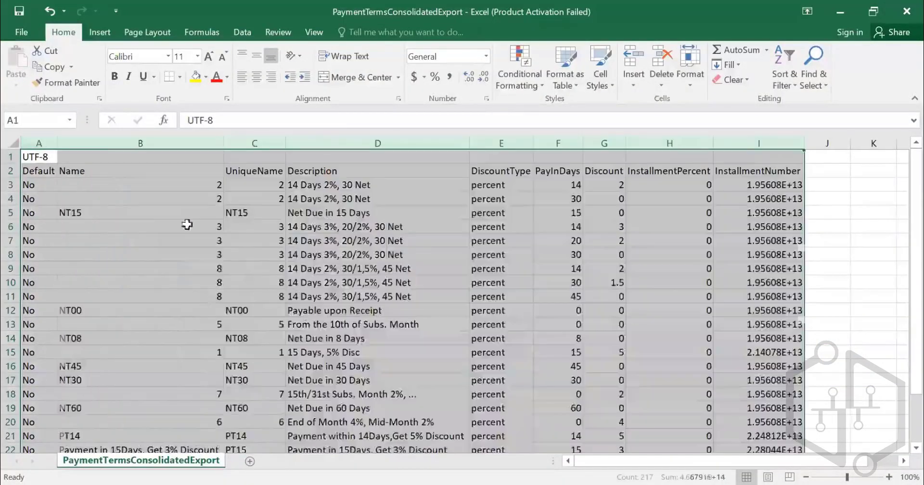
left_click(155, 140)
left_click(242, 77)
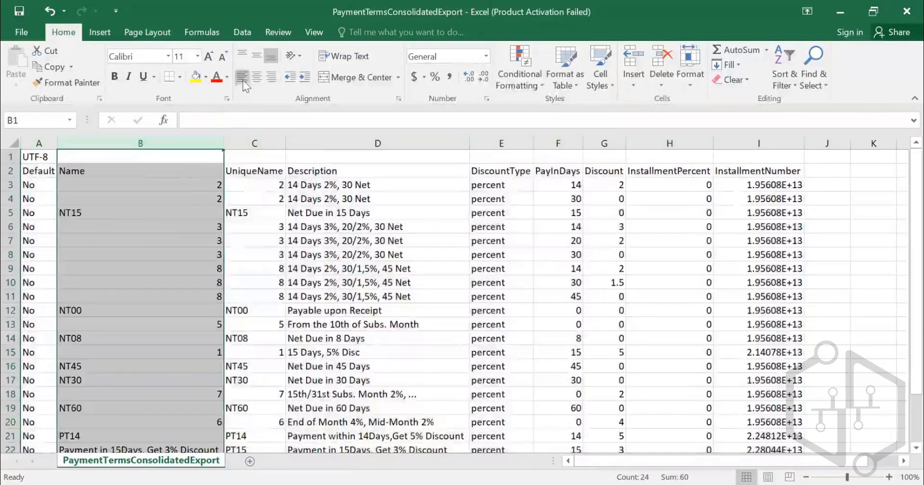
- Go through the row 2 headers of the exported payment terms one by one, from Default to InstallmentNumber
left_click(58, 169)
left_click(55, 169)
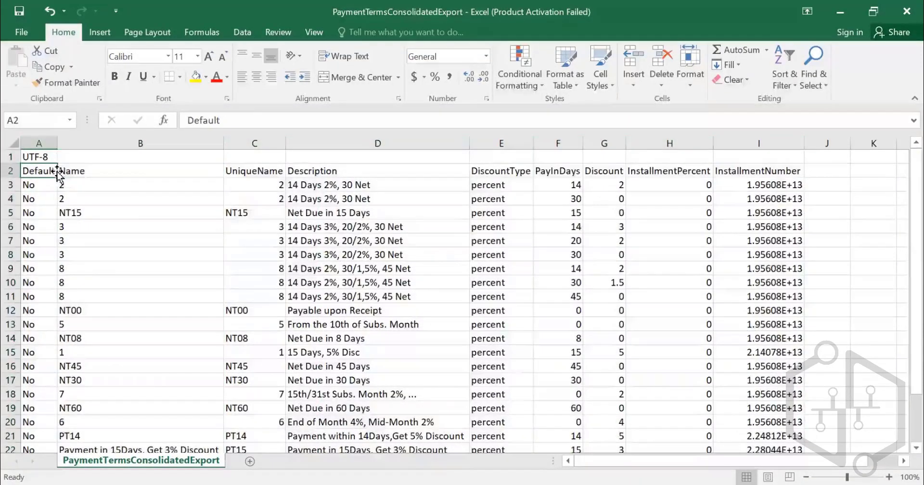
left_click(106, 173)
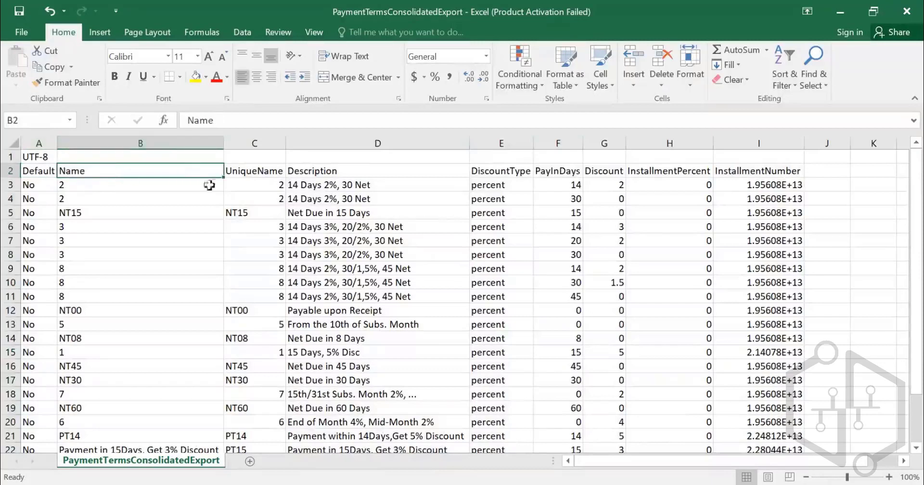
left_click(245, 175)
left_click(320, 170)
left_click(481, 170)
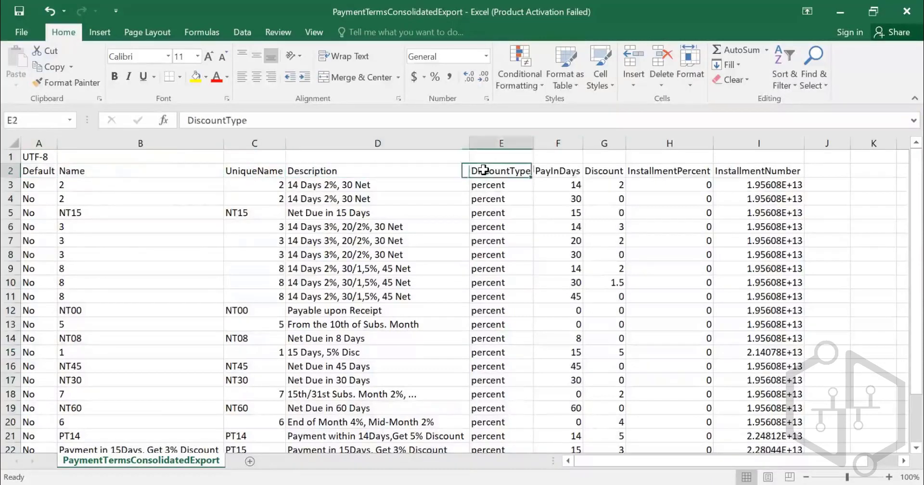
left_click(554, 174)
left_click(606, 172)
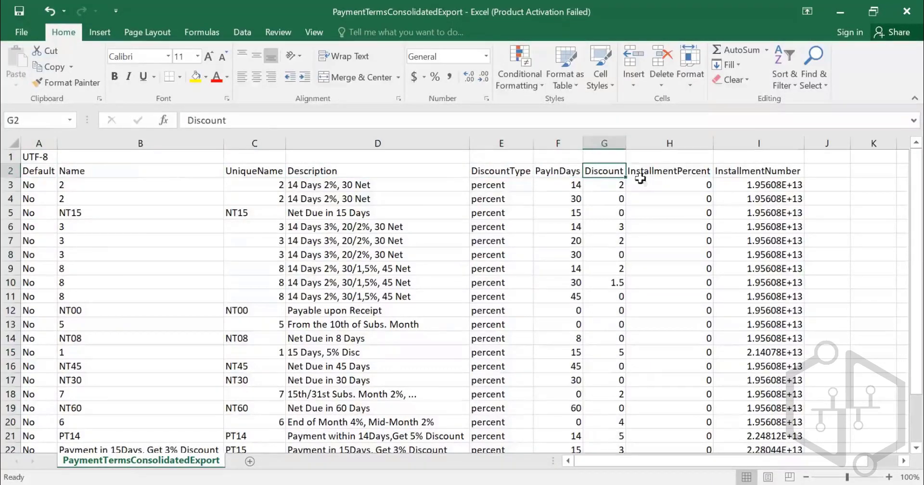
left_click(669, 176)
left_click(758, 171)
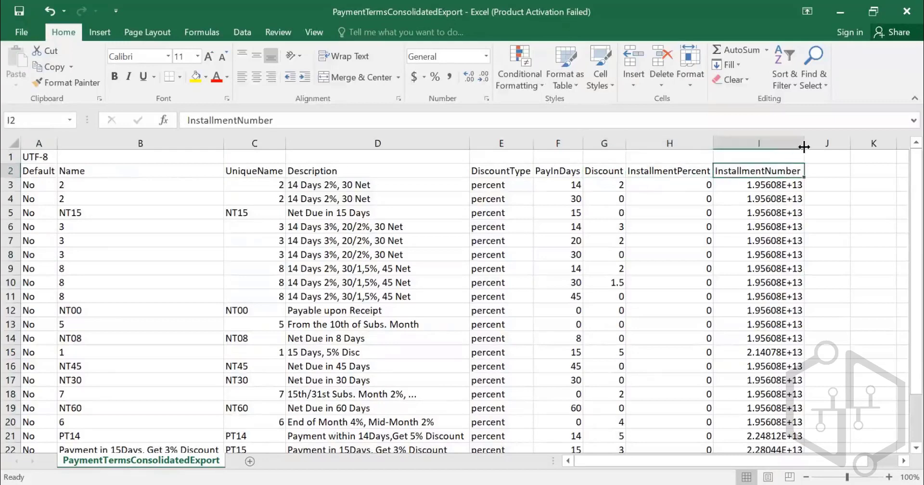
- Apply the custom number format 0 to the entire InstallmentNumber column
left_click(785, 143)
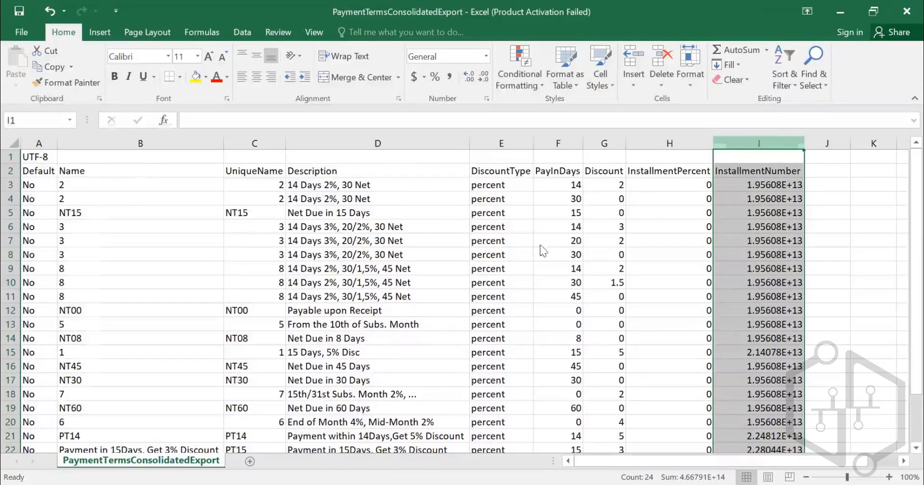
key("ctrl+1")
left_click(41, 203)
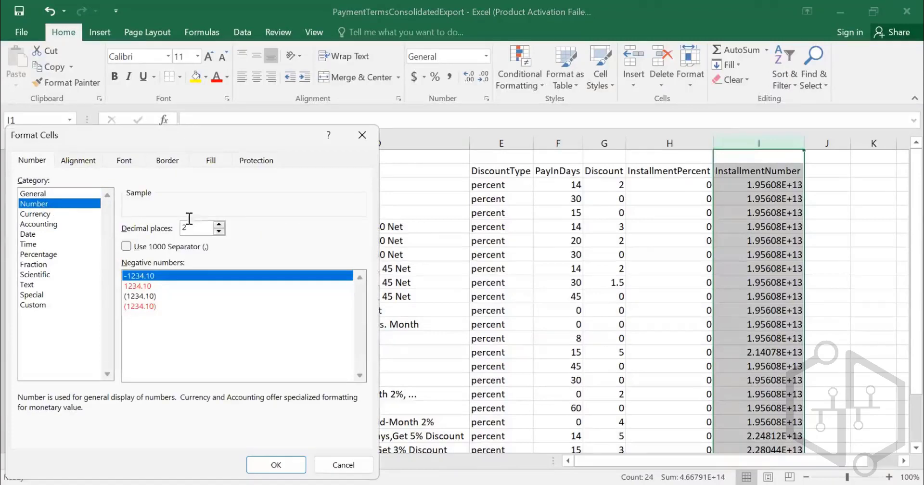
left_click(33, 305)
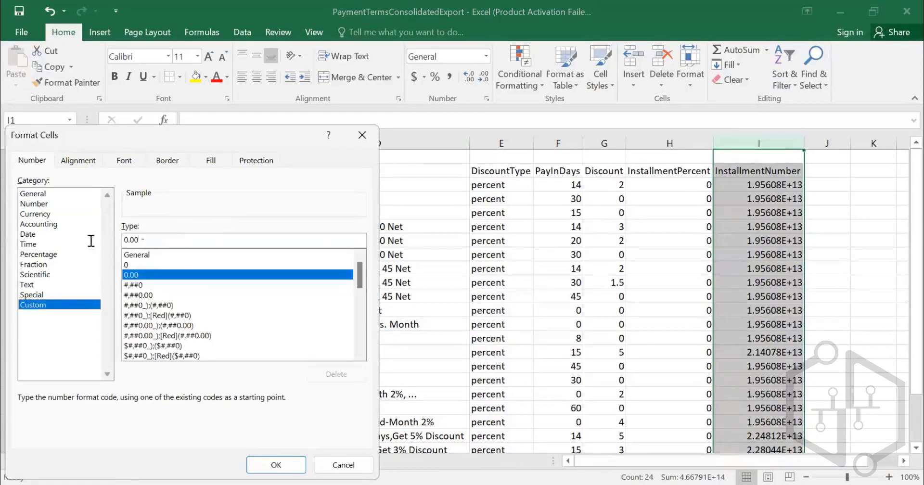
left_click_drag(142, 239, 90, 241)
type("0")
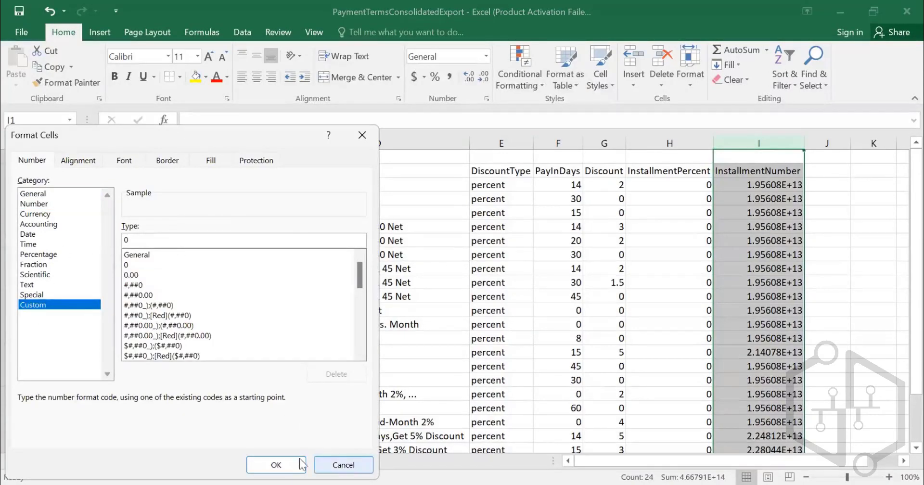
key("Return")
left_click(669, 255)
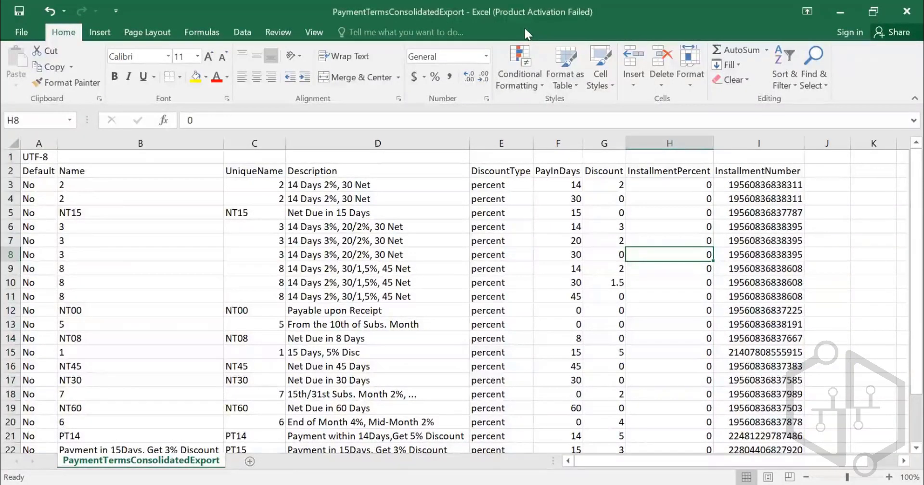
- Switch to the DataDictionary (4) workbook and open its Indexes sheet
key("alt+Tab")
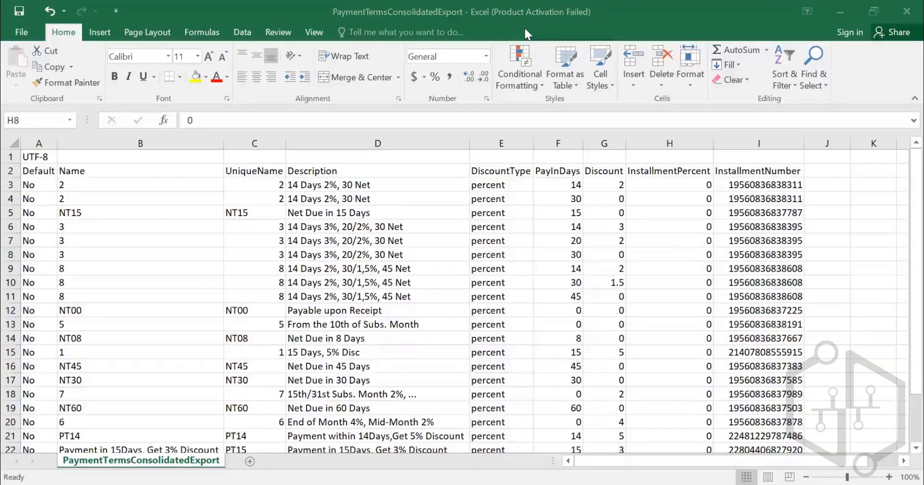
key("alt+Tab")
scroll(382, 318, "up", 2)
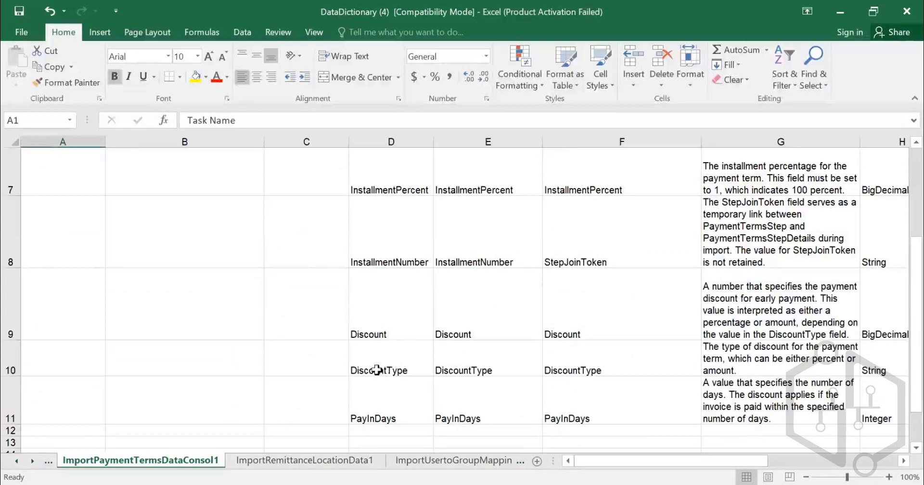
right_click(40, 465)
left_click(53, 443)
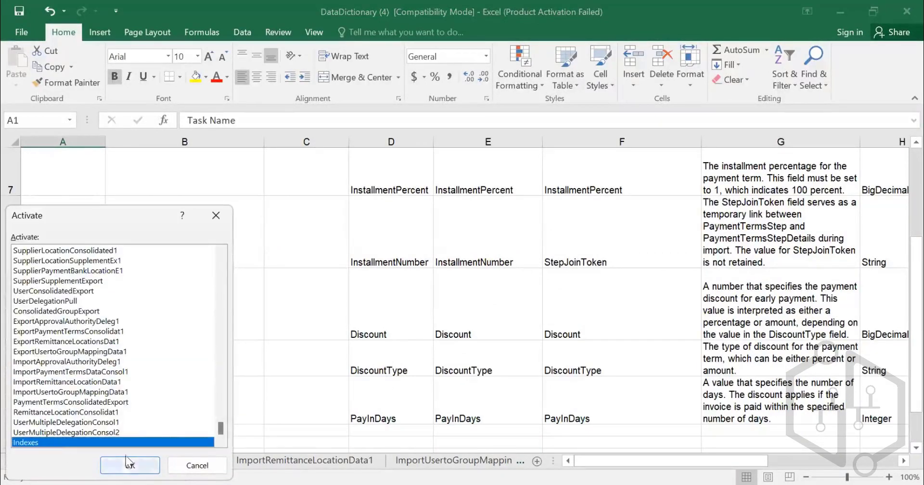
key("Return")
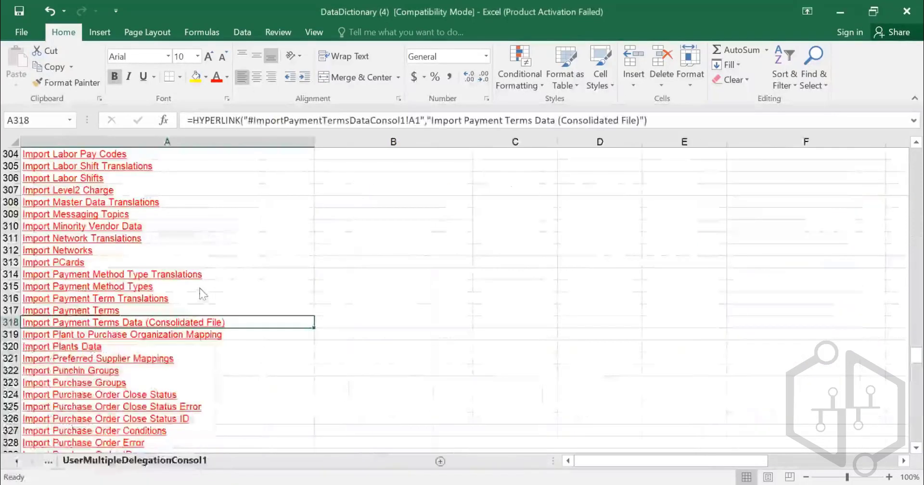
- Search the Indexes sheet for USER and follow the Import User Data (Consolidated File) link
scroll(201, 293, "down", 8)
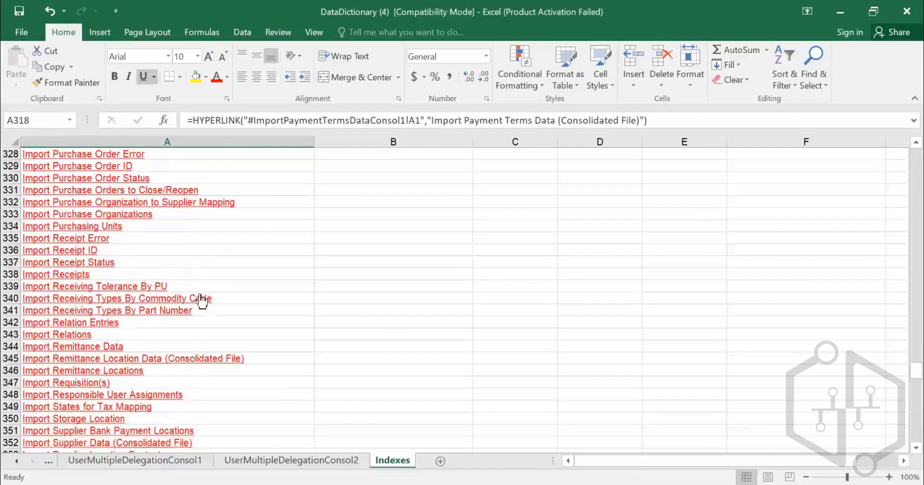
key("ctrl+f")
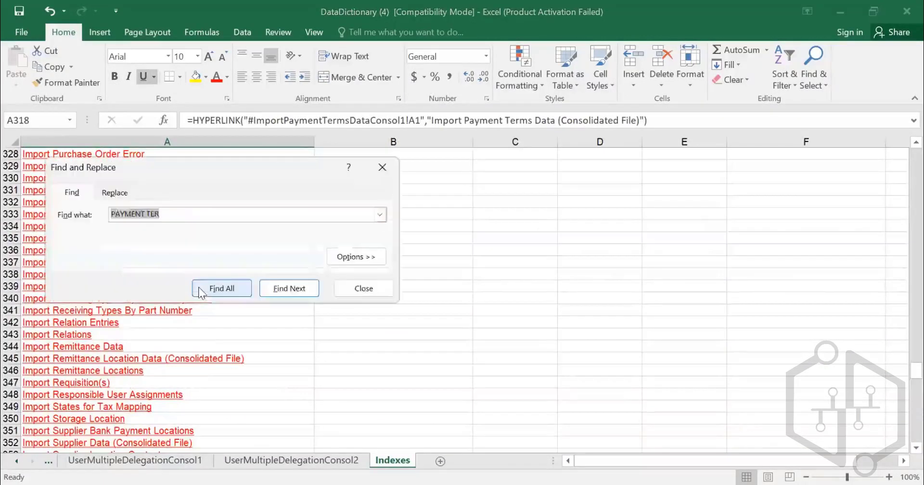
type("USER")
key("Return")
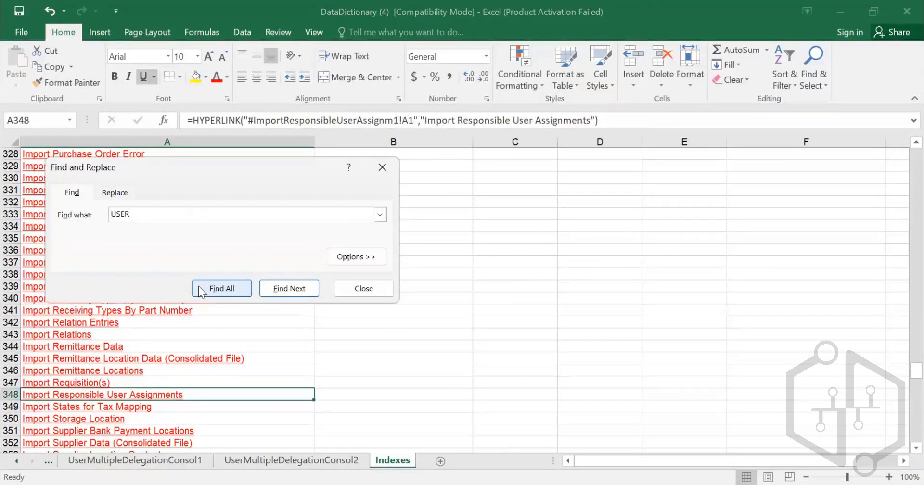
key("Return")
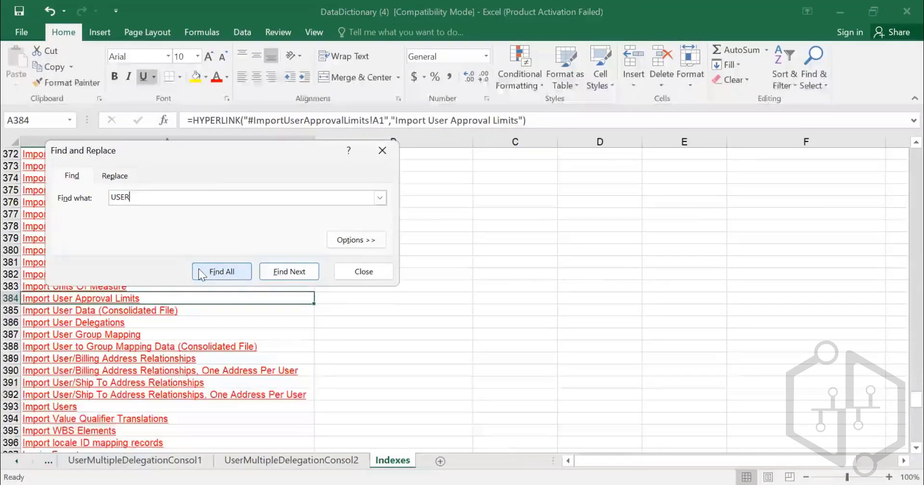
key("Escape")
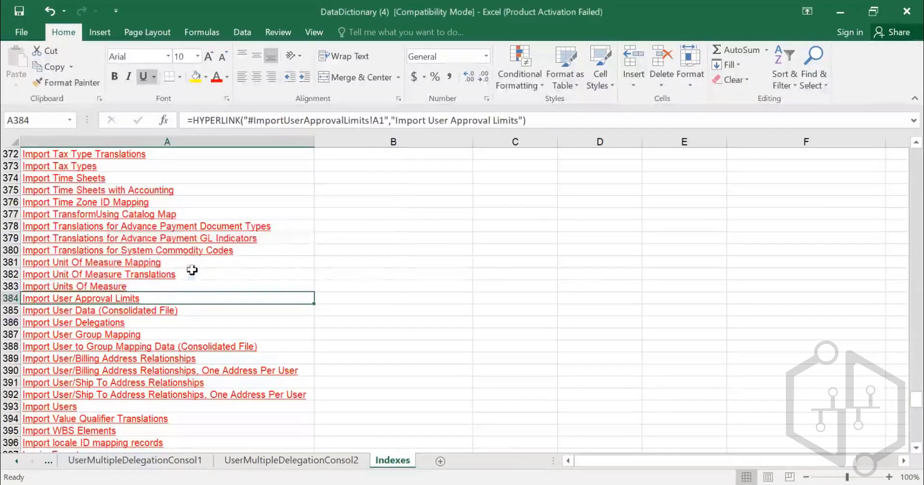
left_click(132, 319)
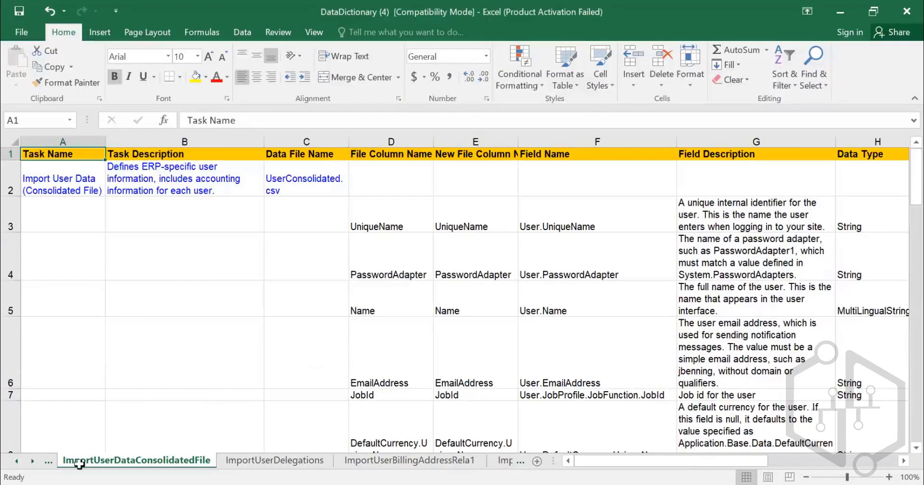
- Examine the UniqueName, PasswordAdapter, Name and EmailAddress file columns of the user data import
left_click(385, 235)
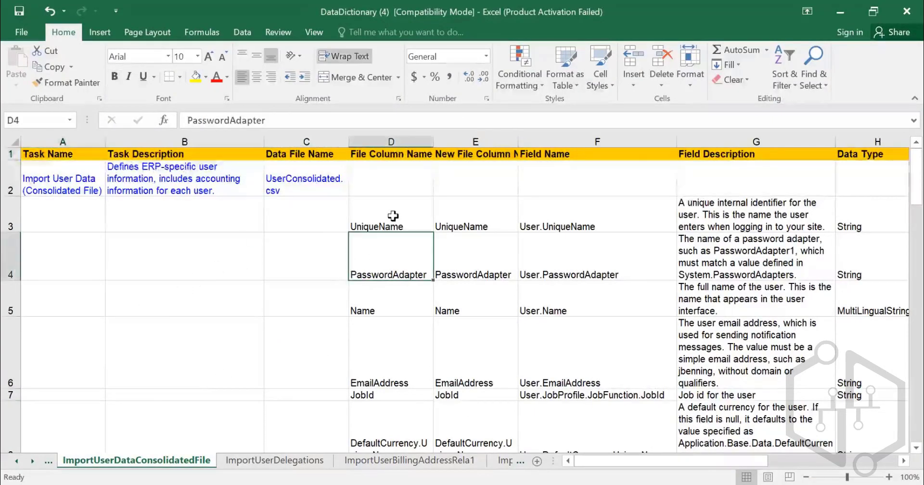
left_click(393, 215)
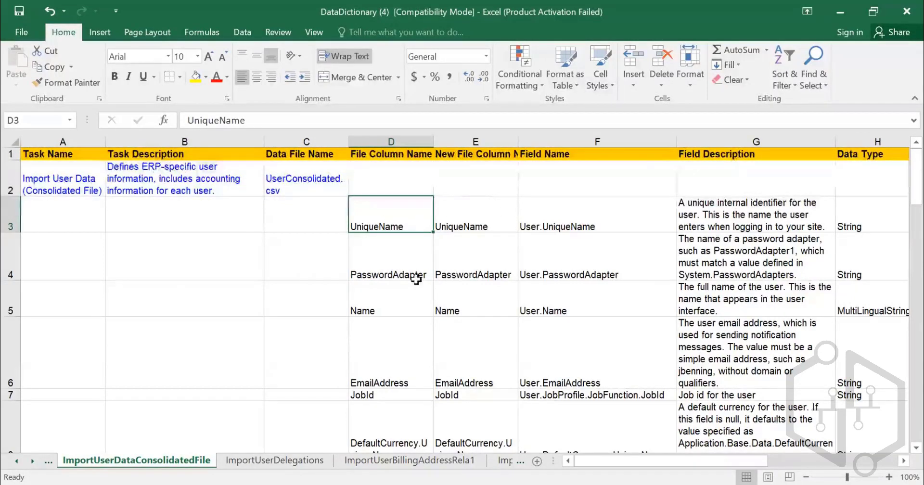
left_click(414, 265)
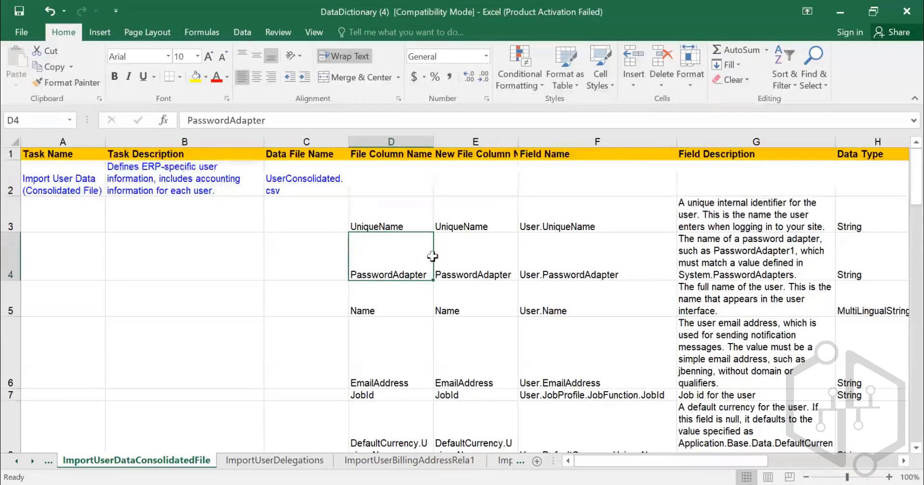
left_click(394, 310)
left_click(409, 372)
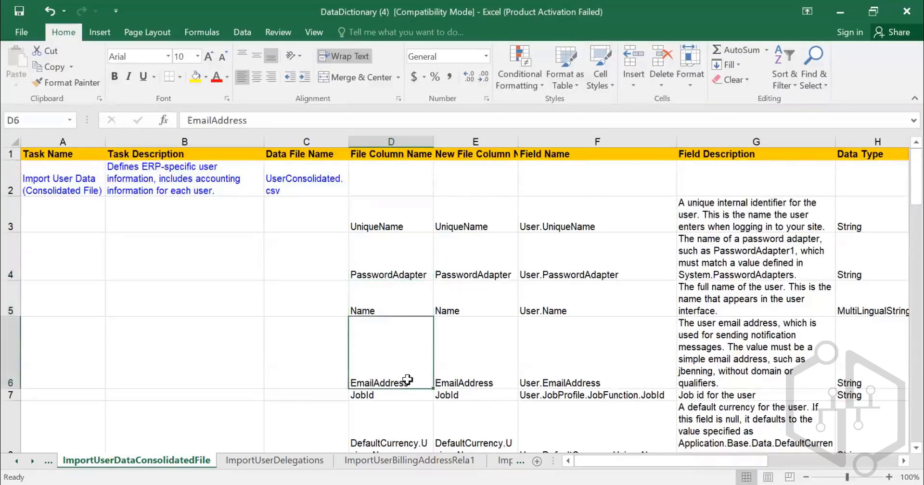
scroll(407, 370, "down", 1)
scroll(402, 348, "down", 2)
scroll(402, 235, "up", 3)
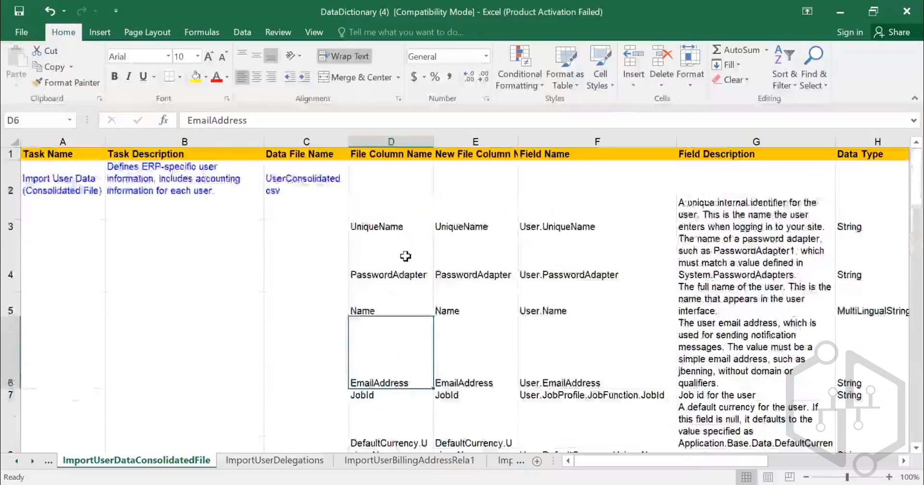
- Examine the supervisor fields, AlternateEmailAddresses and PurchasingUnit among the user import's file columns
scroll(409, 274, "down", 5)
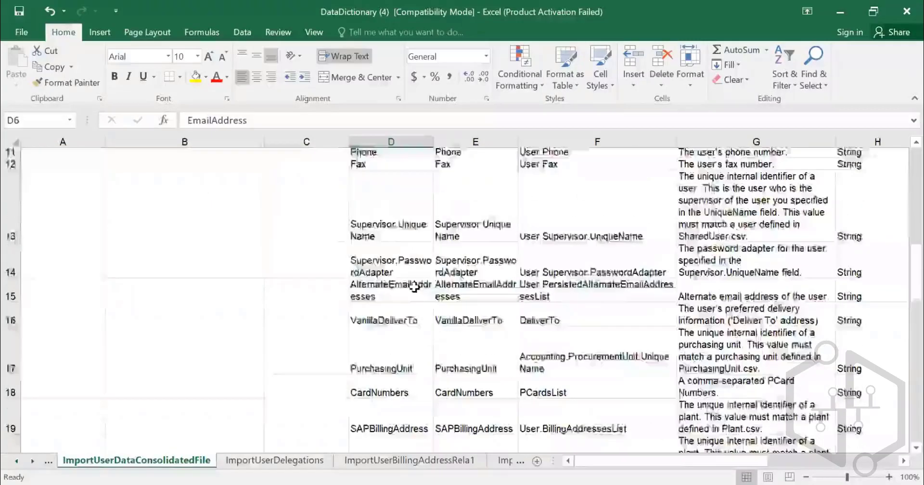
left_click(394, 204)
scroll(393, 207, "up", 5)
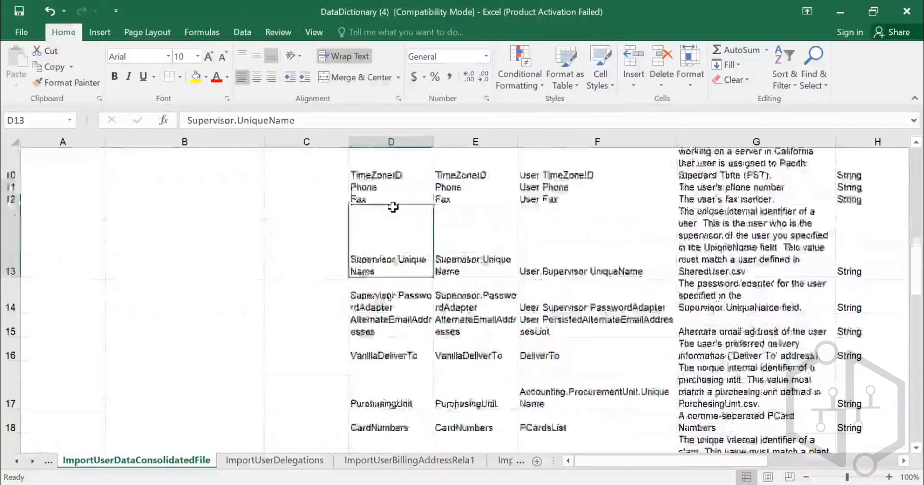
scroll(393, 208, "down", 3)
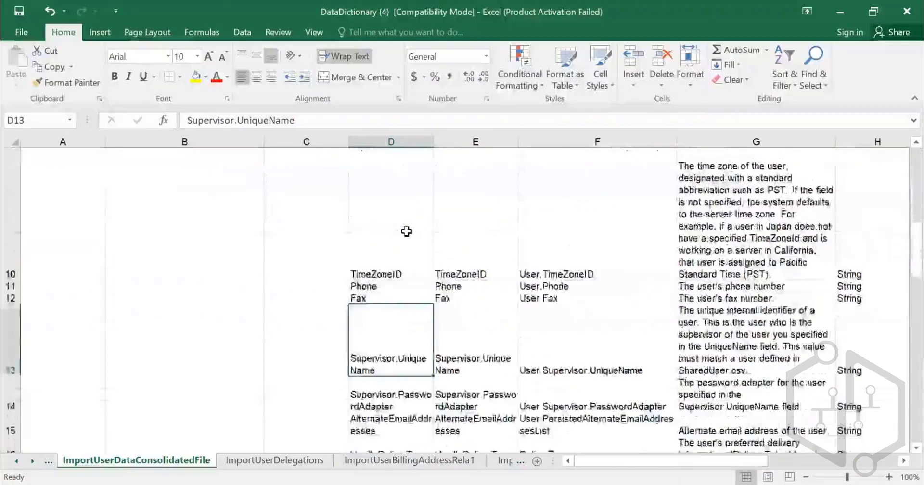
scroll(395, 250, "down", 1)
left_click(395, 250)
left_click(395, 266)
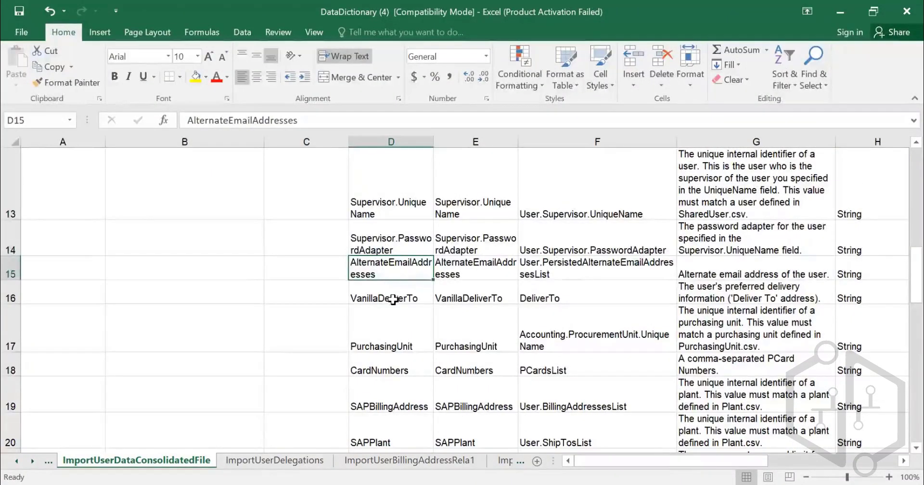
left_click(390, 335)
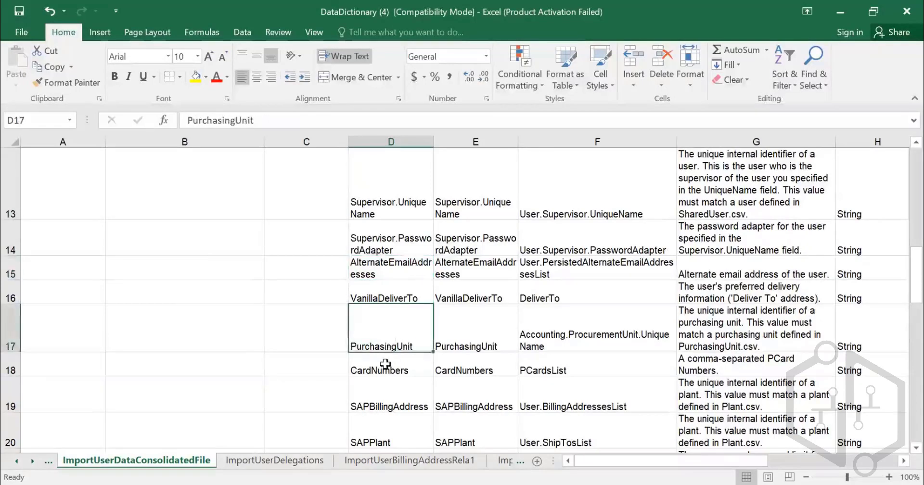
- Select the file column names from SAPCostCenter to the second SAPCompanyCode, cells D23 to D27
scroll(385, 356, "down", 1)
scroll(387, 336, "down", 2)
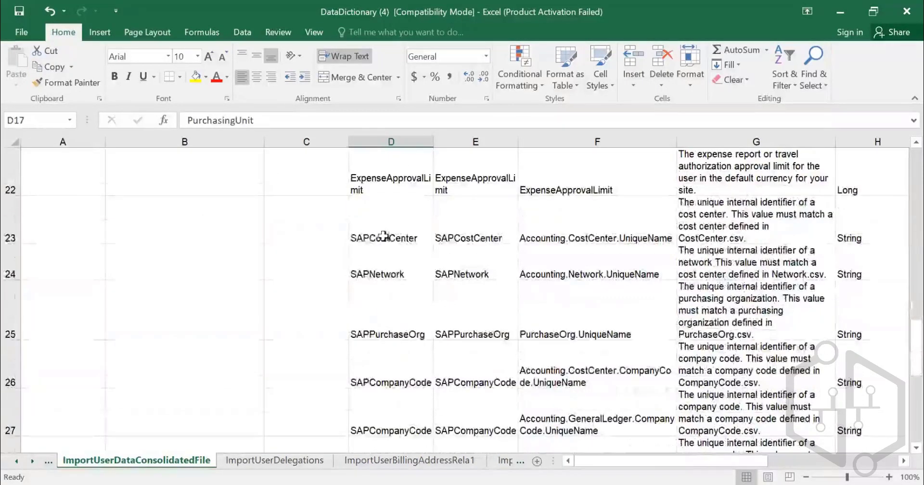
left_click_drag(383, 224, 392, 360)
left_click_drag(383, 408, 388, 404)
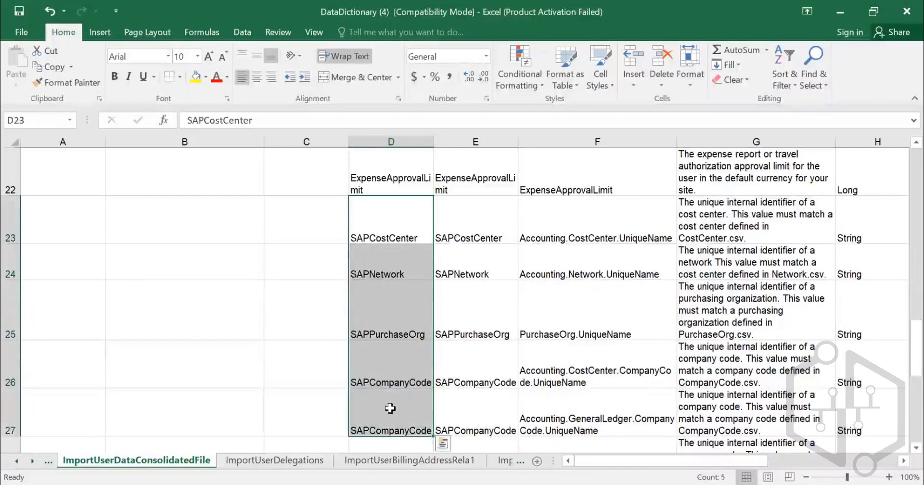
scroll(411, 373, "down", 2)
- Review the user import's data type, string length, restrictions and sample value columns, moving across row 5 to column M
scroll(845, 295, "up", 8)
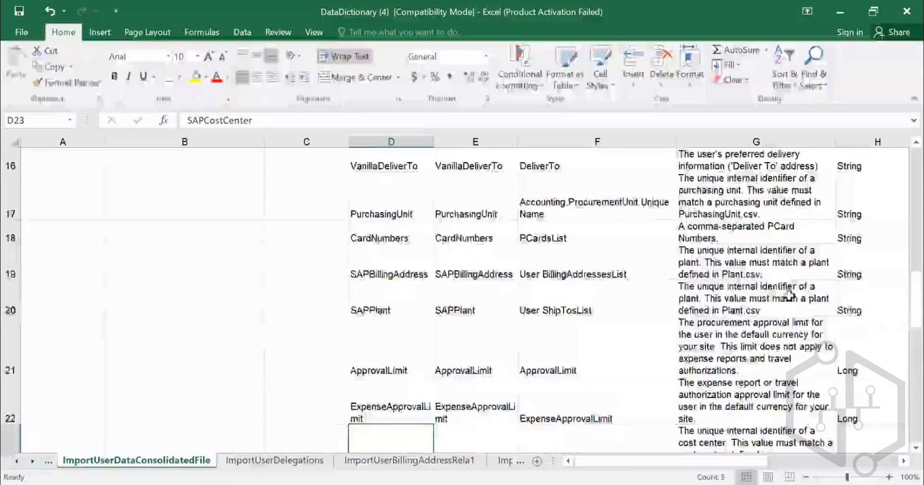
scroll(841, 305, "right", 2)
left_click(841, 305)
key("Right")
key("Right")
key("Right")
key("Right")
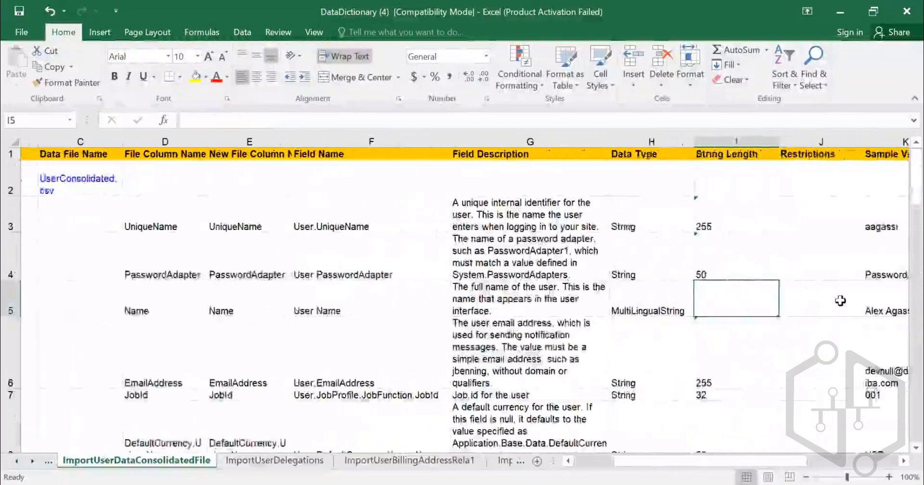
scroll(733, 260, "down", 5)
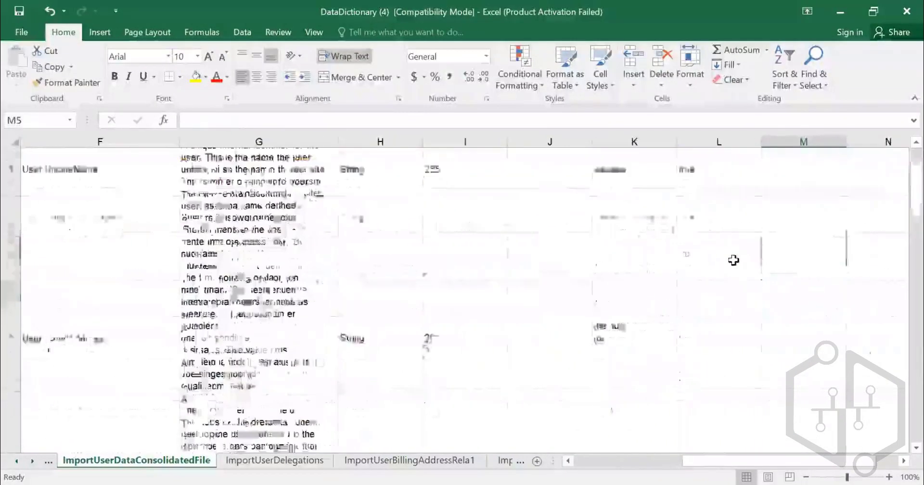
- Review the user import's Required column from TimeZoneID down to ImportCtrl, selecting cells in column L
scroll(720, 277, "up", 2)
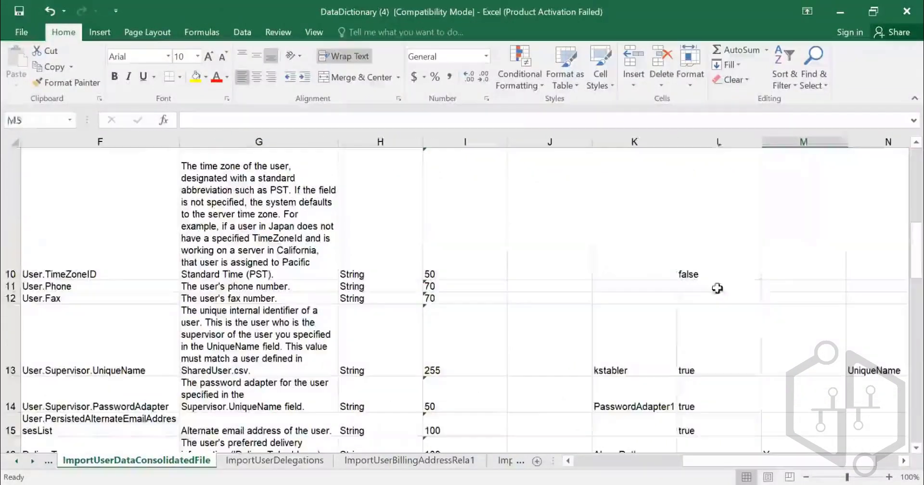
left_click_drag(720, 278, 723, 325)
scroll(726, 309, "down", 1)
scroll(725, 309, "down", 6)
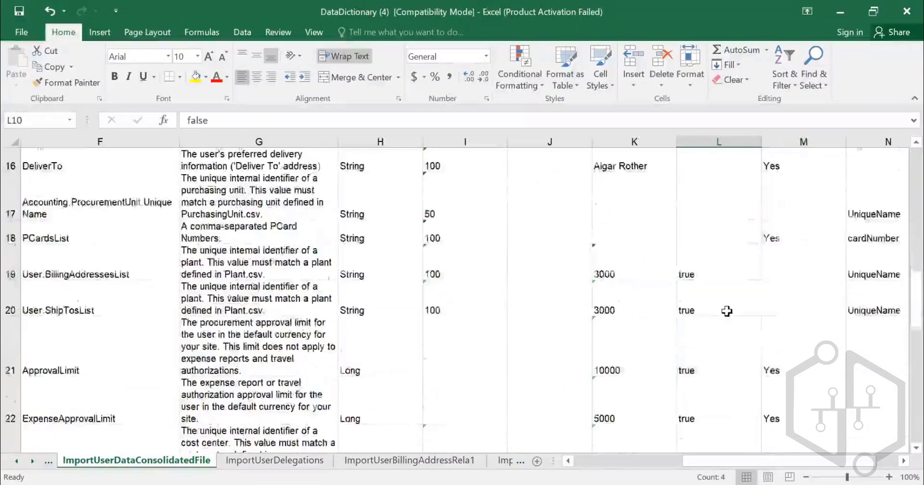
scroll(726, 312, "down", 1)
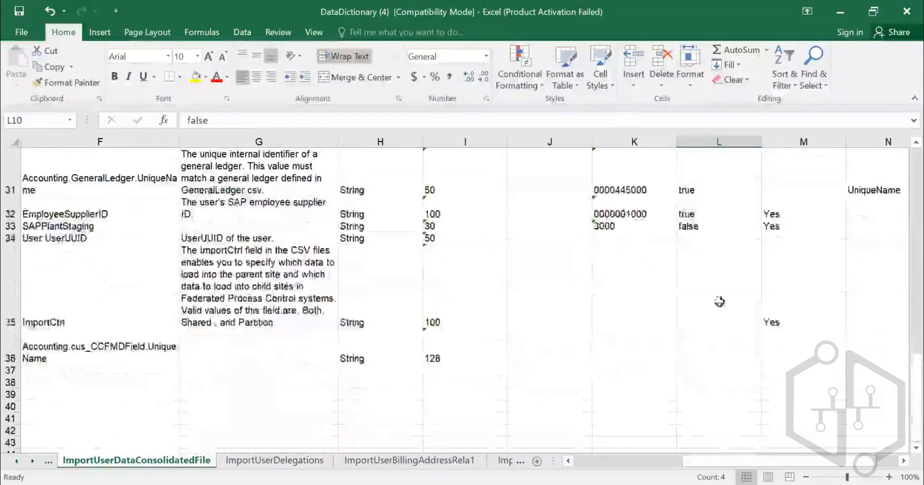
left_click_drag(724, 313, 719, 348)
scroll(790, 239, "up", 10)
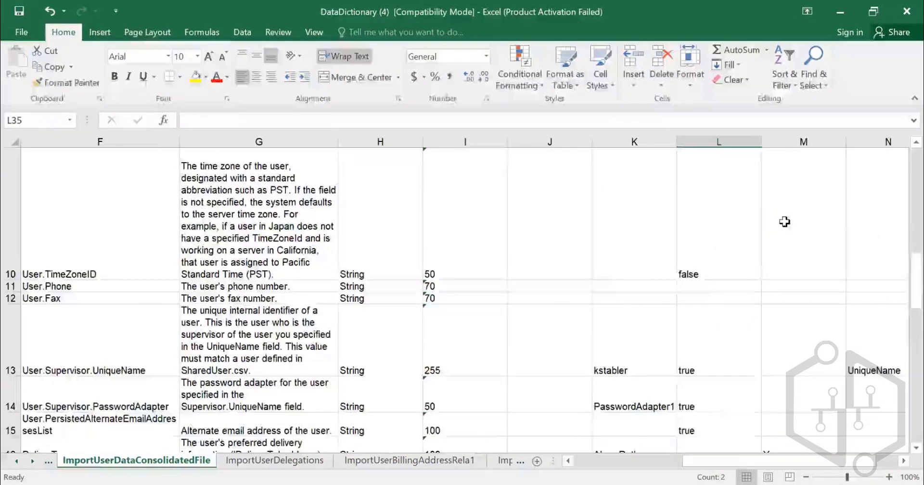
- Examine the user import's sample values in column K, from UniqueName, PasswordAdapter and Name down through the accounting fields
left_click(641, 220)
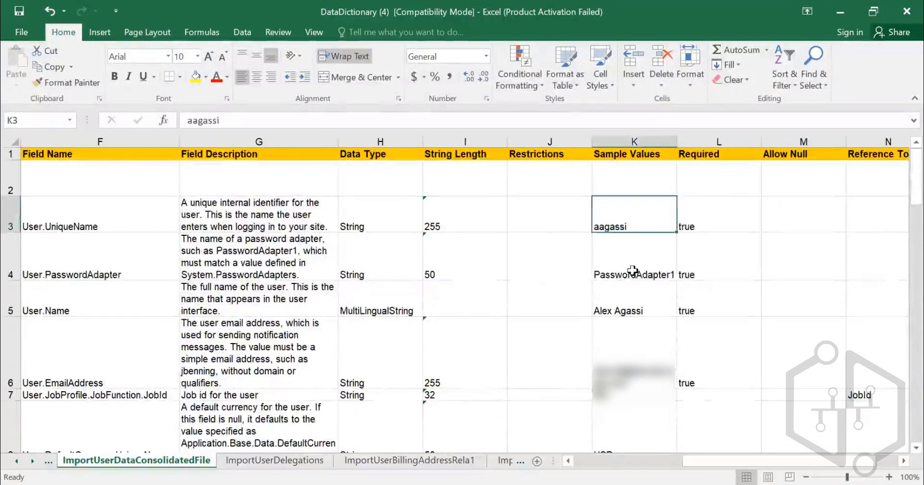
left_click(632, 260)
left_click(630, 310)
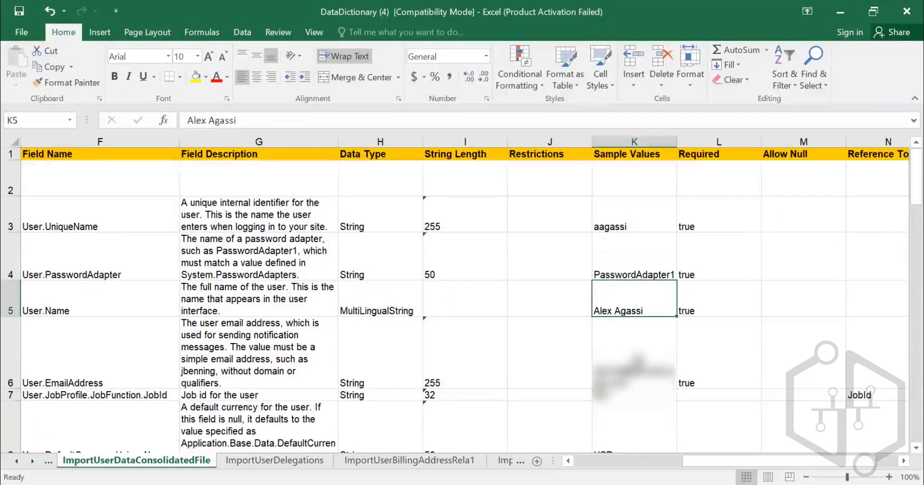
scroll(632, 308, "down", 5)
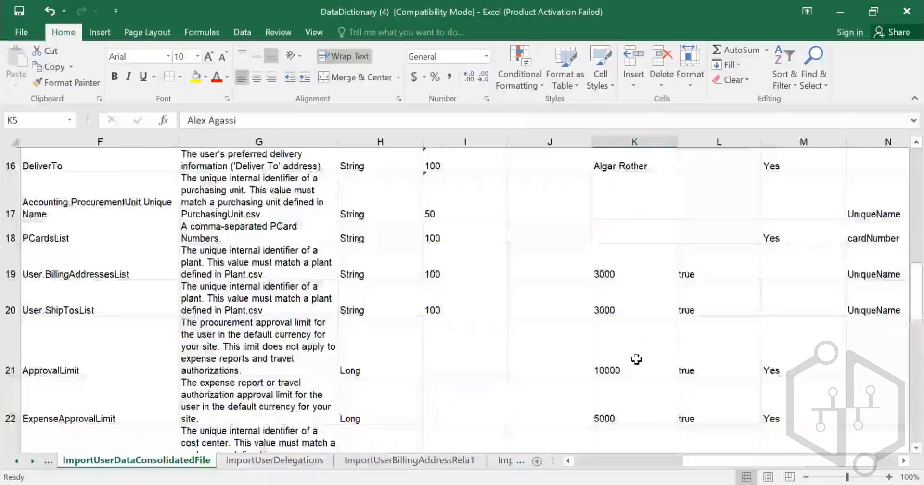
scroll(634, 345, "up", 3)
left_click(631, 337)
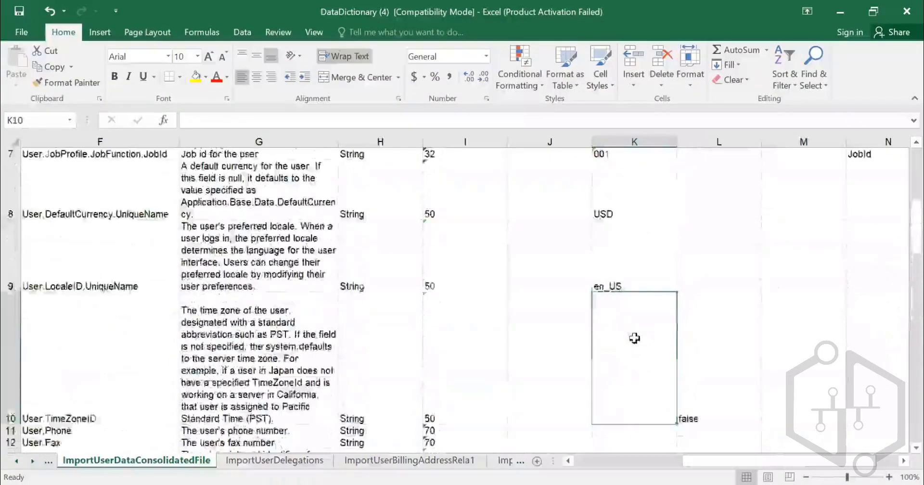
scroll(625, 312, "down", 1)
left_click(622, 298)
scroll(625, 298, "down", 2)
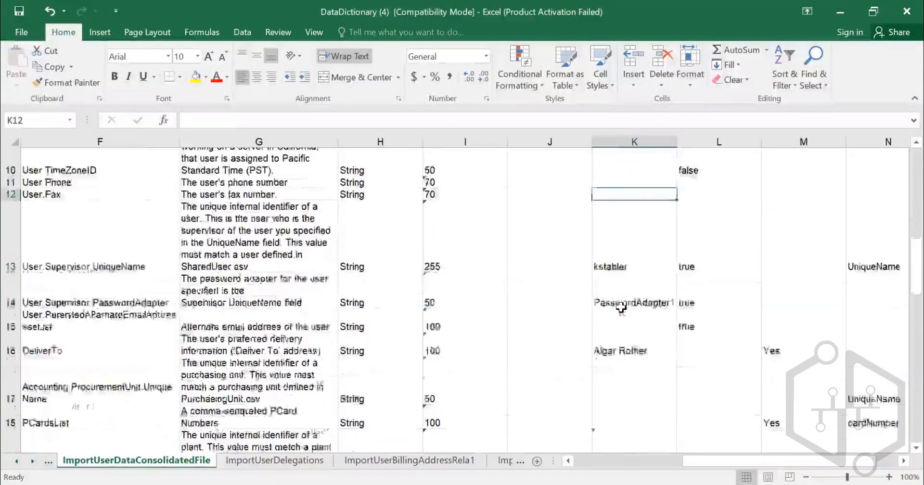
scroll(663, 304, "down", 2)
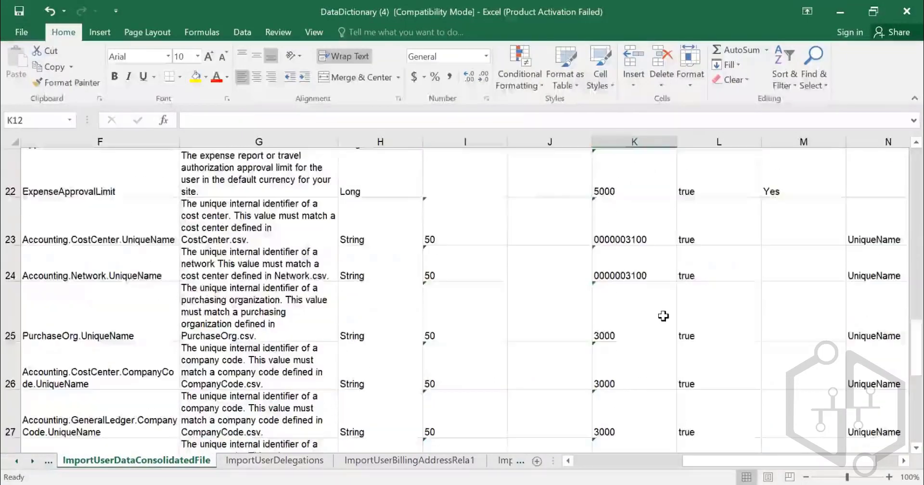
scroll(662, 316, "down", 2)
scroll(659, 313, "up", 10)
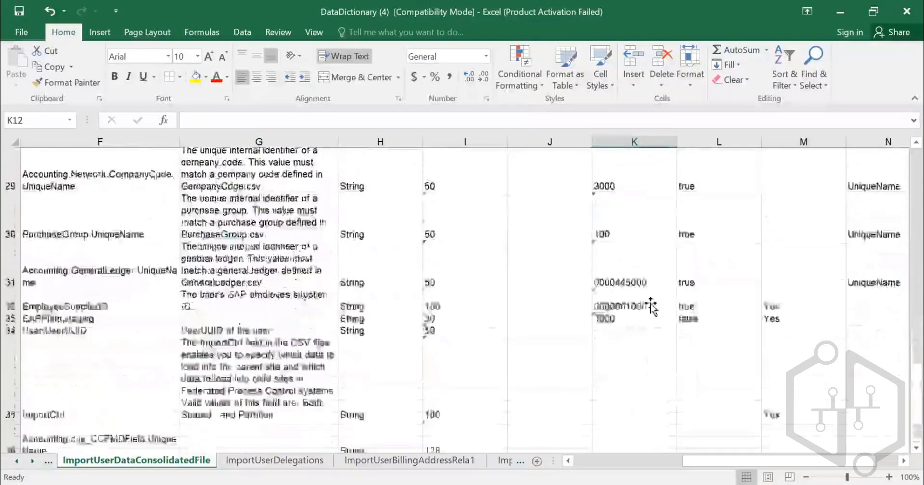
- Return to cell A1 of the user import sheet and activate the Indexes sheet from the workbook's sheet list
key("ctrl+Home")
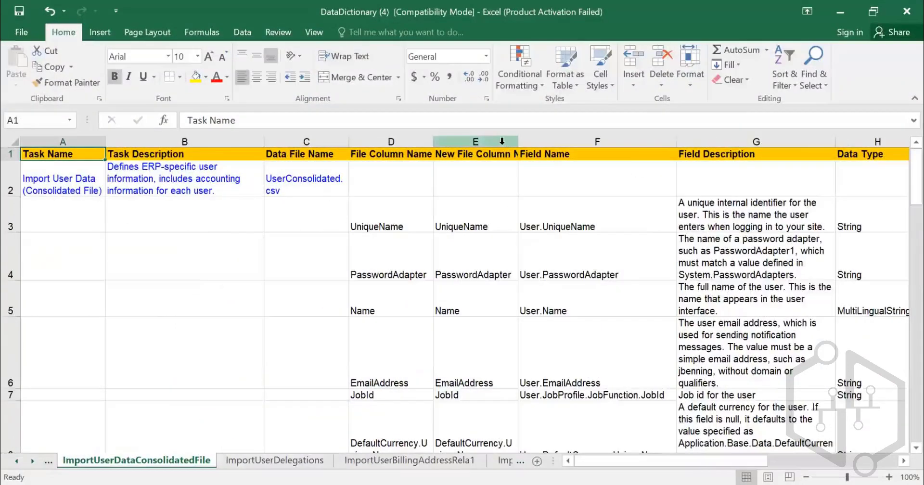
right_click(32, 464)
scroll(106, 394, "down", 10)
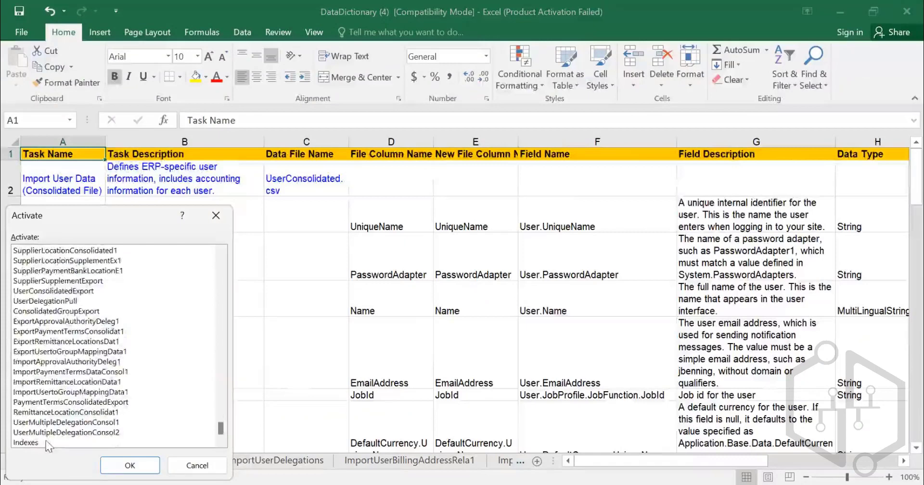
left_click(48, 443)
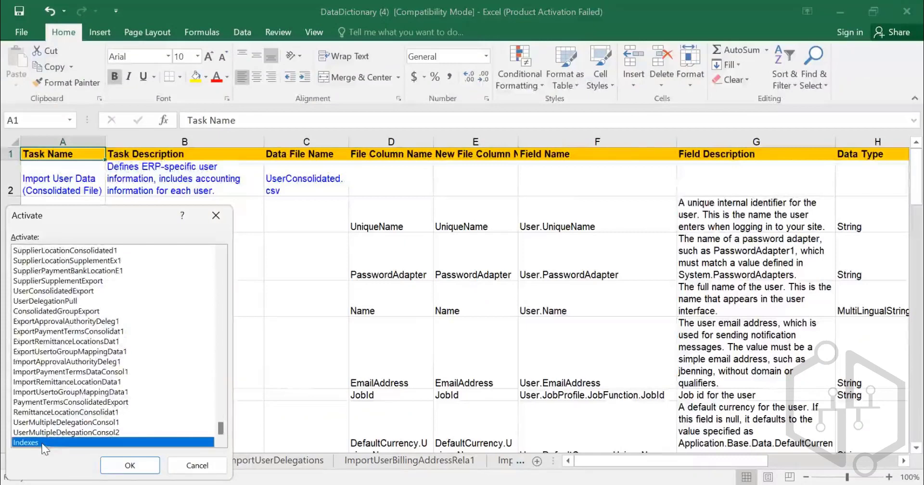
left_click(131, 465)
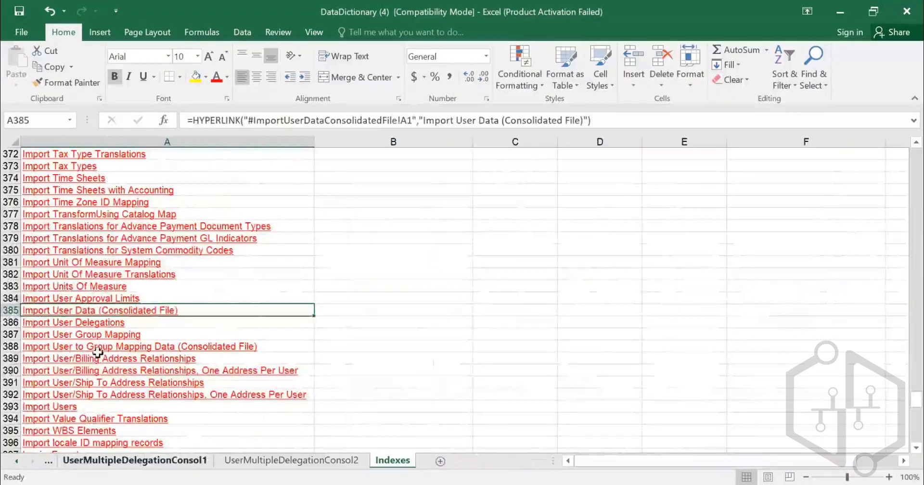
- Browse the Indexes sheet's task links from the user imports down to the last export and pull entries
scroll(116, 351, "up", 2)
scroll(118, 351, "down", 6)
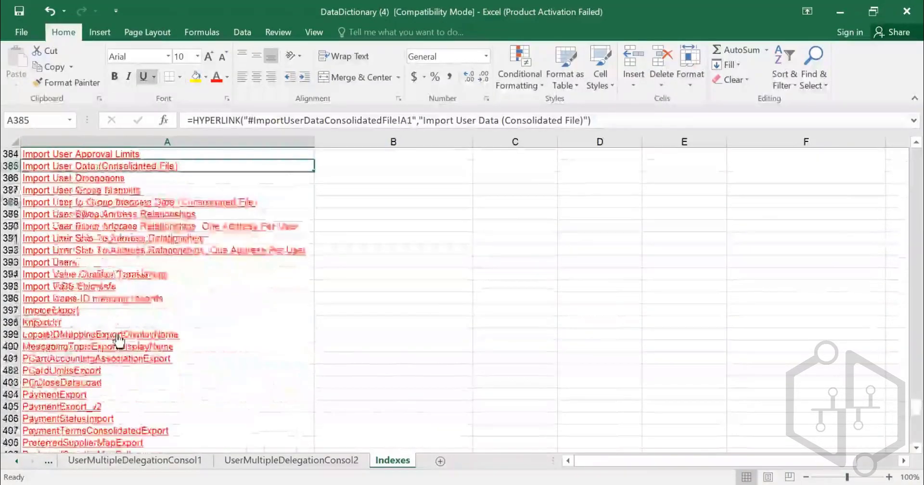
scroll(119, 340, "down", 11)
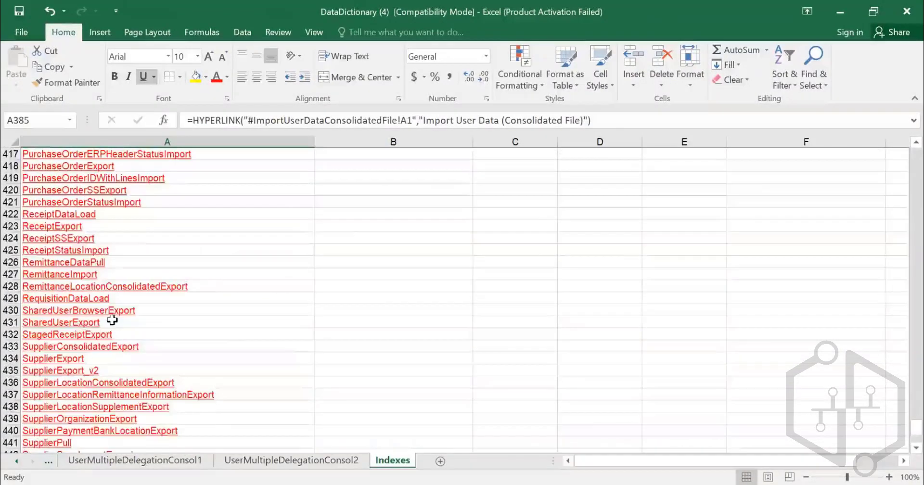
scroll(112, 319, "down", 3)
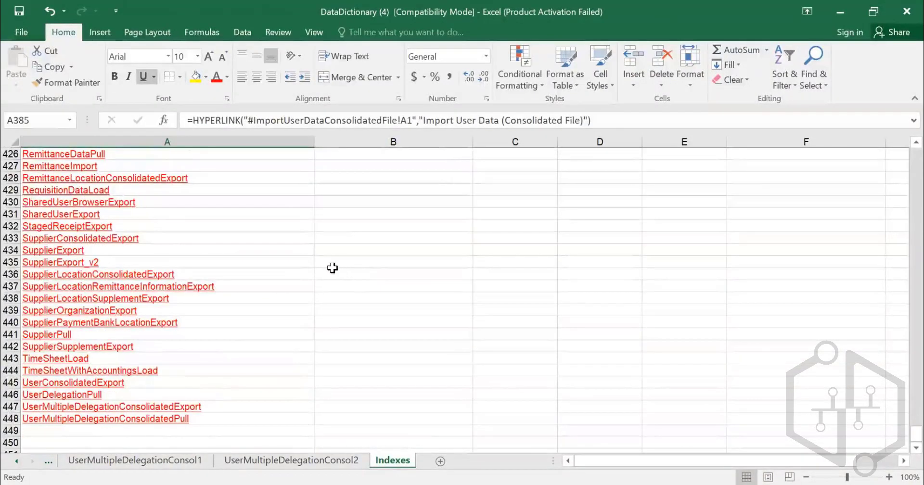
scroll(168, 248, "up", 7)
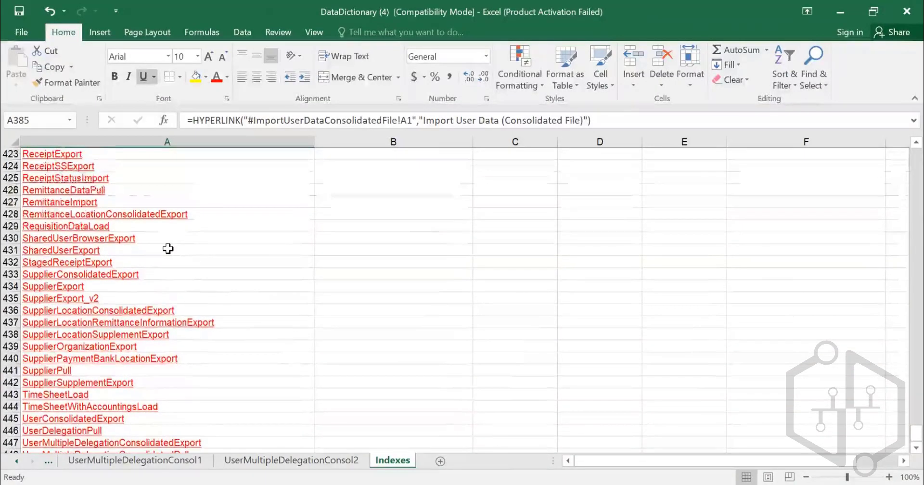
- Search the index for INTE and step through the matches to the Import Internal Order Codes entry
key("ctrl+f")
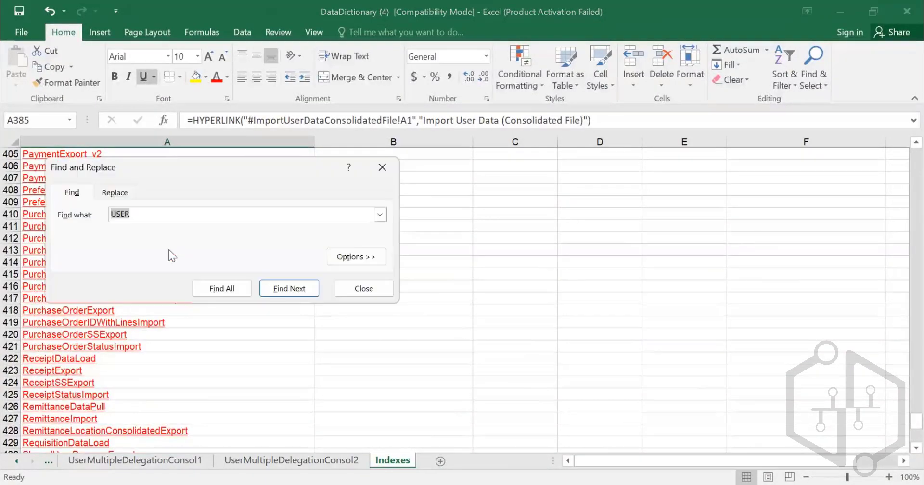
type("INTE")
key("Return")
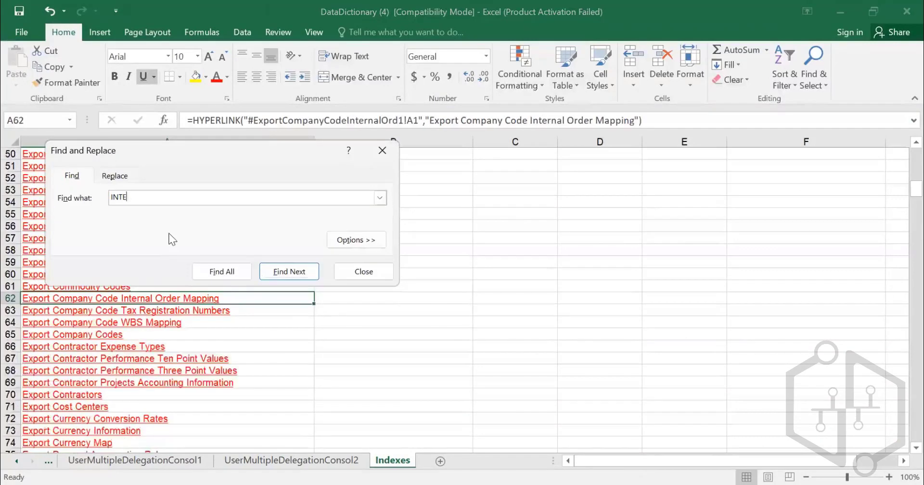
key("Return")
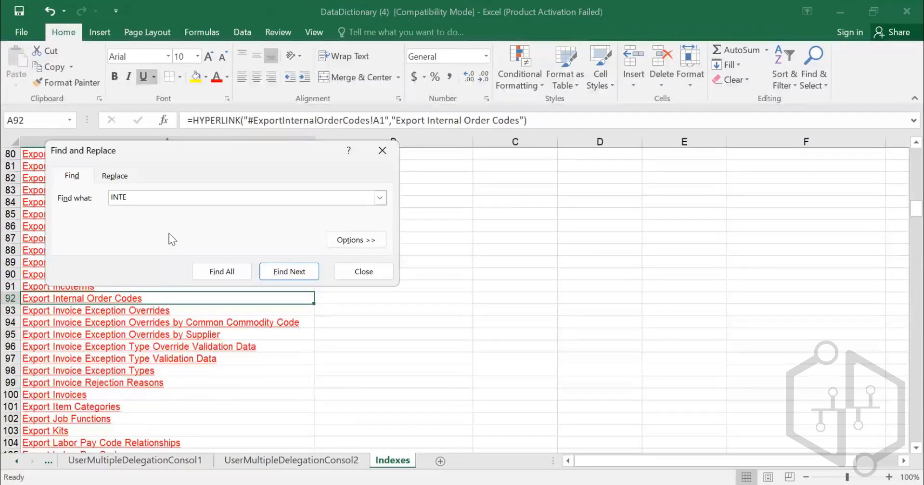
key("Return")
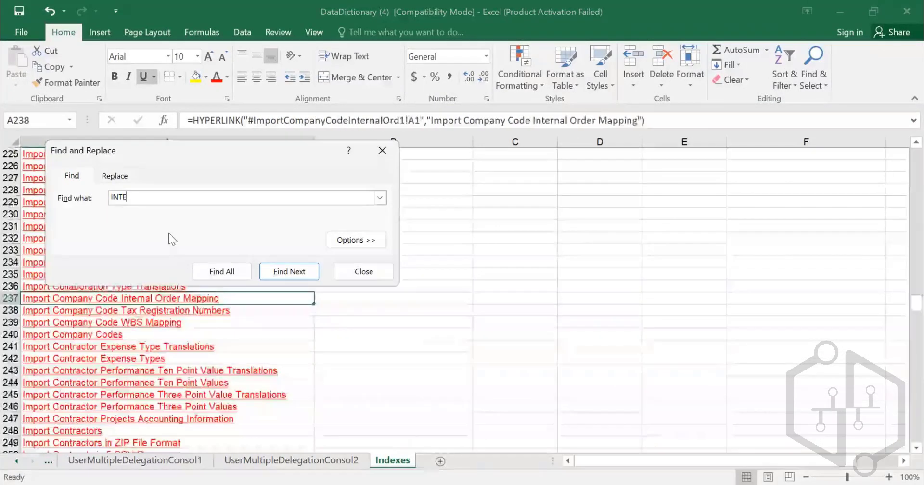
key("Return")
key("BackSpace")
key("BackSpace")
key("BackSpace")
key("BackSpace")
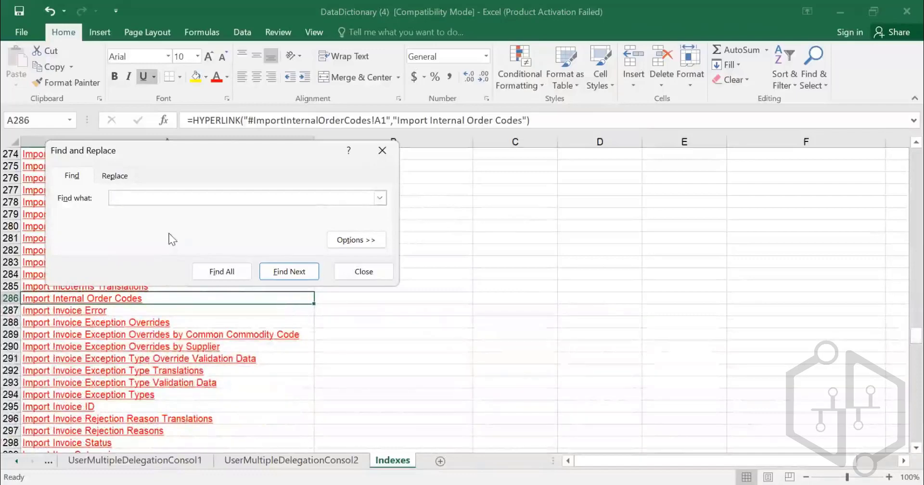
key("Escape")
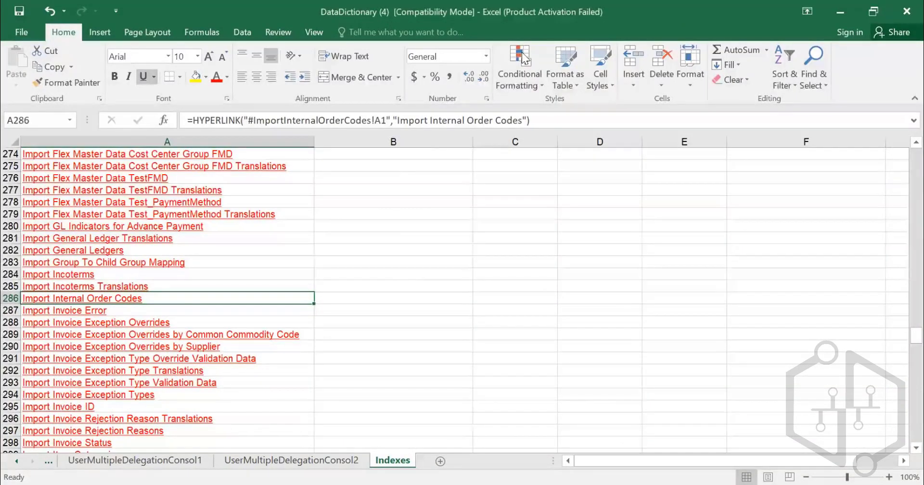
- Switch to SAP Ariba and list the commodity codes with an unfiltered search in the Commodity Code Manager
key("alt+Tab")
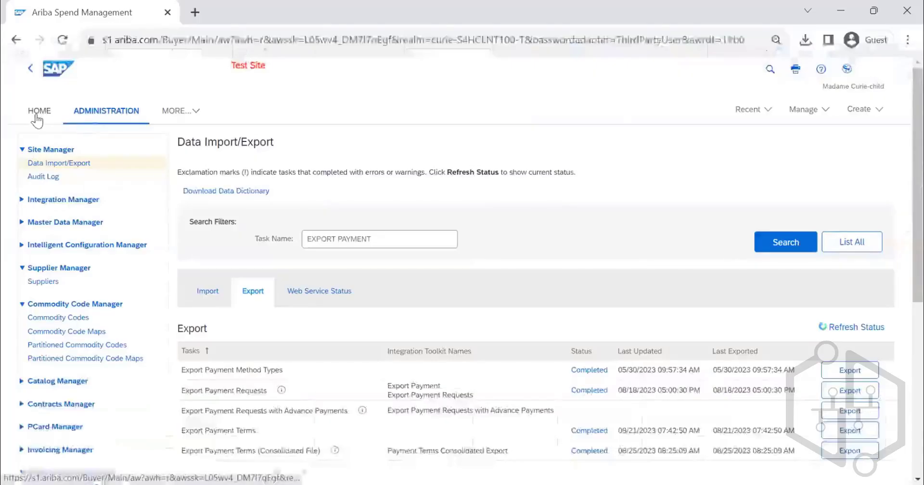
scroll(42, 188, "down", 3)
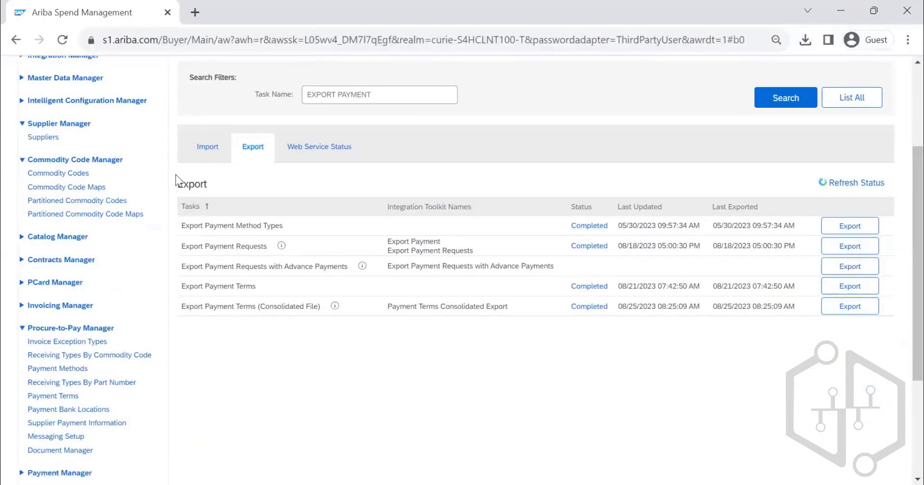
left_click(408, 206)
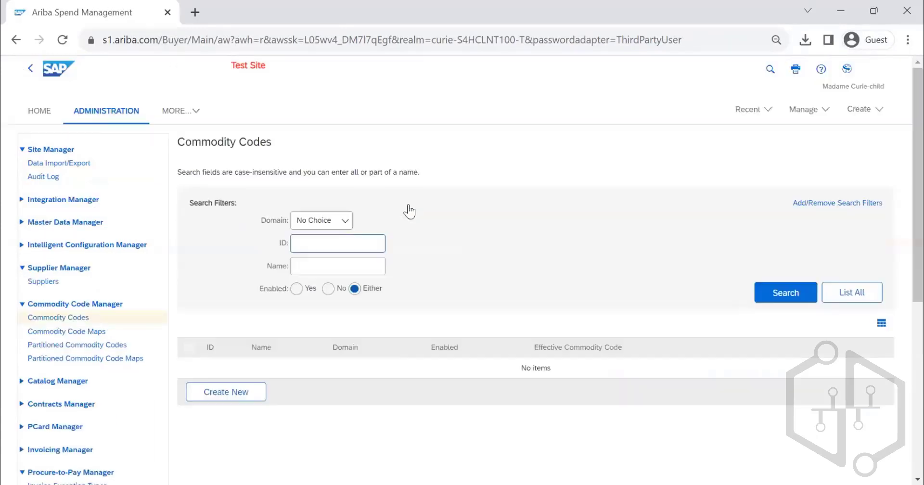
left_click(785, 292)
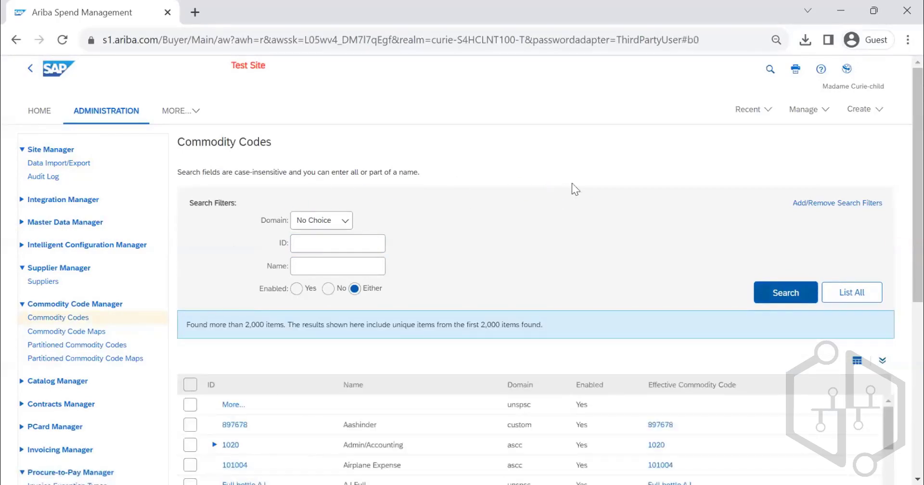
scroll(569, 184, "down", 2)
scroll(570, 184, "down", 1)
scroll(541, 177, "up", 2)
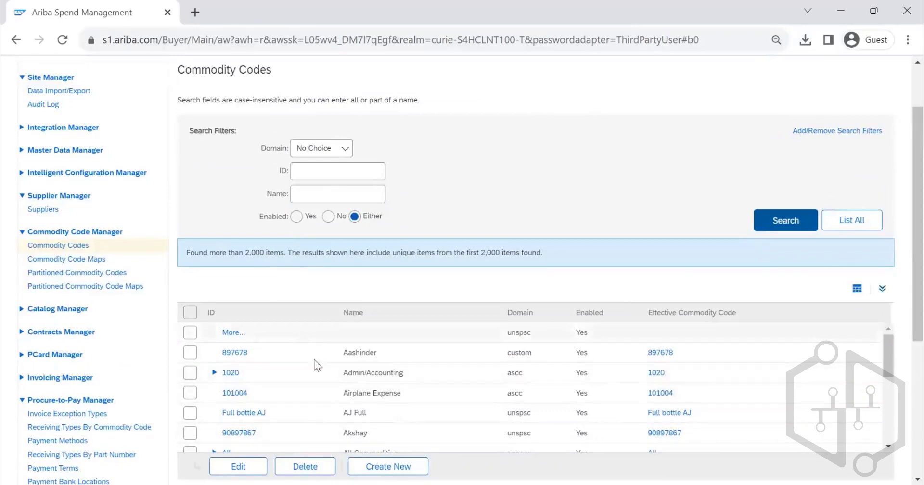
- Open the commodity code maps and run an unfiltered search to review the mappings between domains
left_click(56, 261)
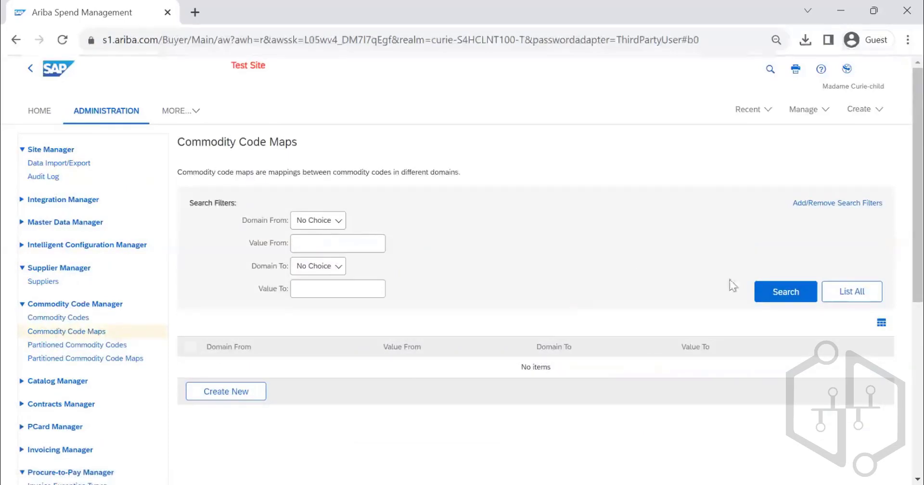
left_click(784, 291)
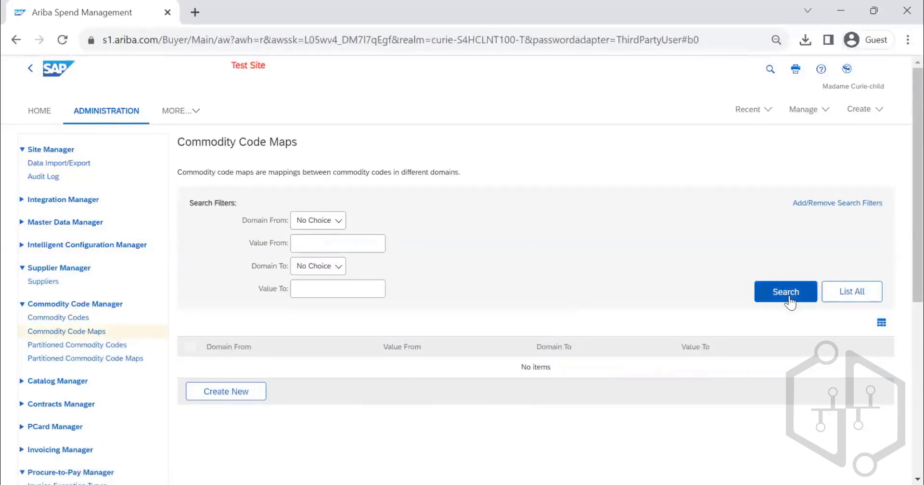
scroll(446, 217, "down", 3)
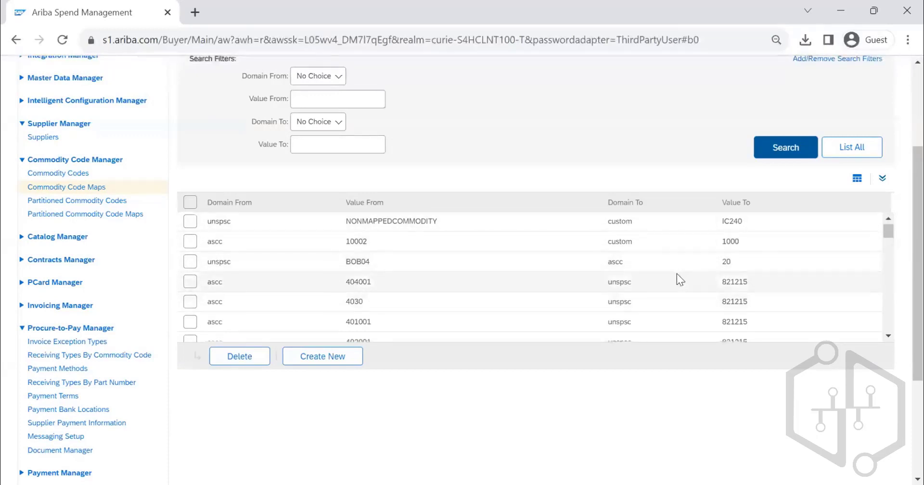
scroll(674, 269, "down", 3)
scroll(659, 272, "down", 2)
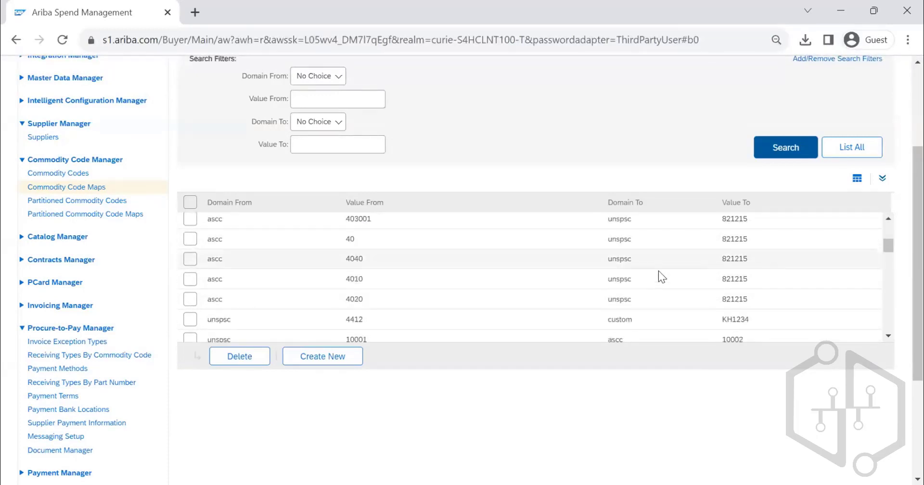
- Filter the commodity code maps from domain unspsc to domain custom and review the 4412 to KH1234 mapping
left_click(332, 76)
left_click(321, 117)
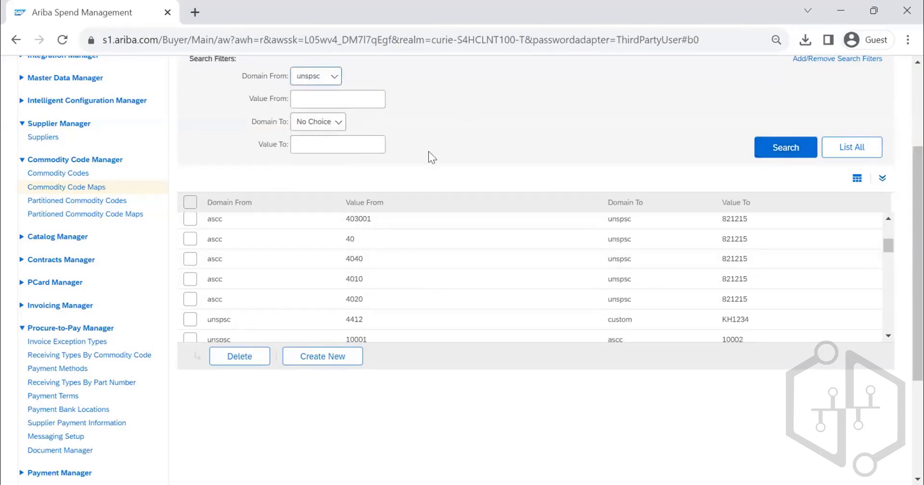
left_click(335, 125)
left_click(325, 178)
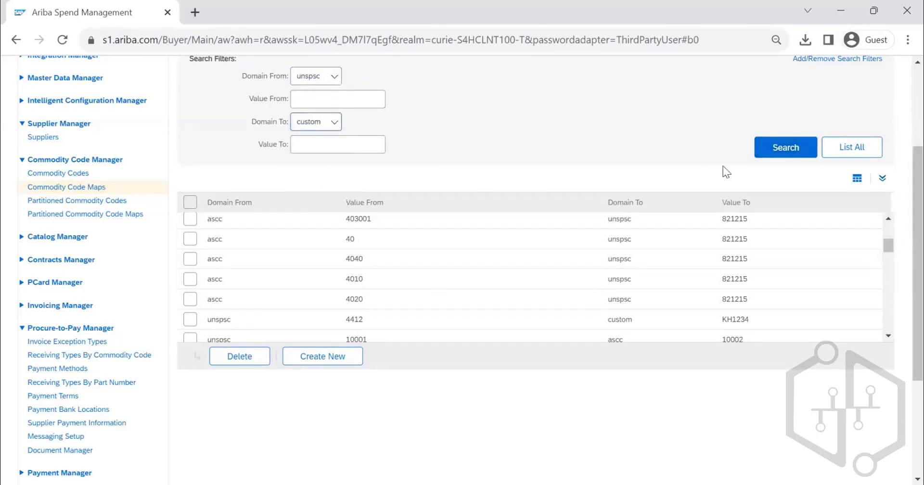
left_click(785, 148)
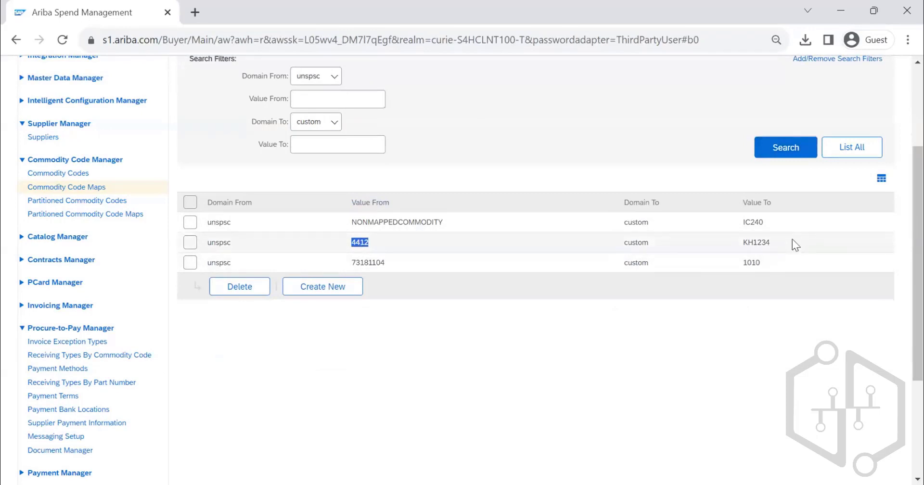
left_click_drag(792, 242, 750, 243)
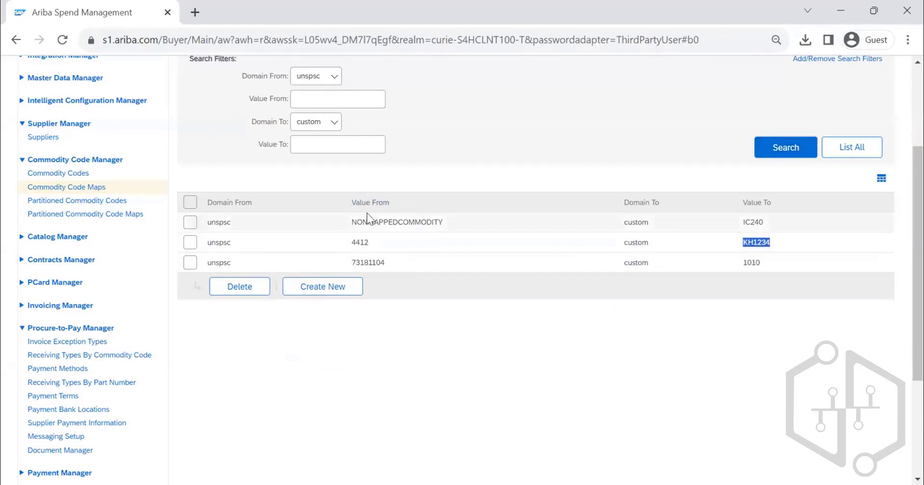
left_click(344, 290)
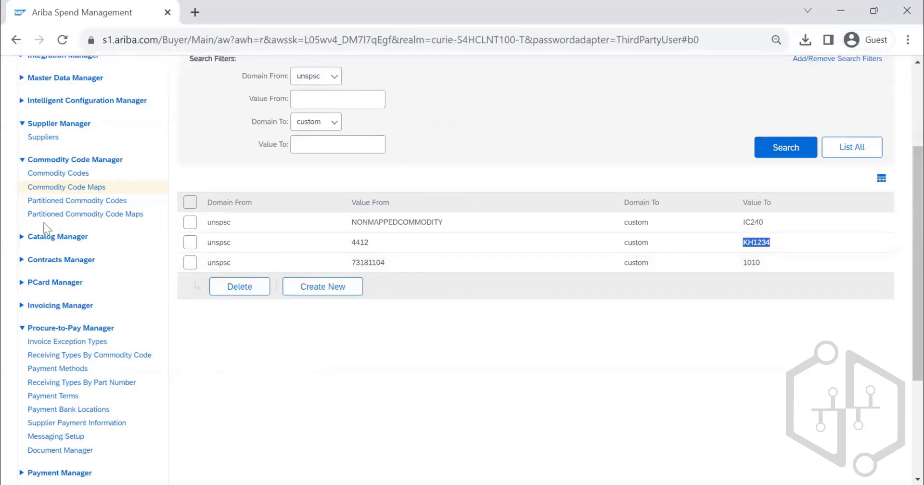
- Open the partitioned commodity codes and list them with an unfiltered search
left_click(74, 203)
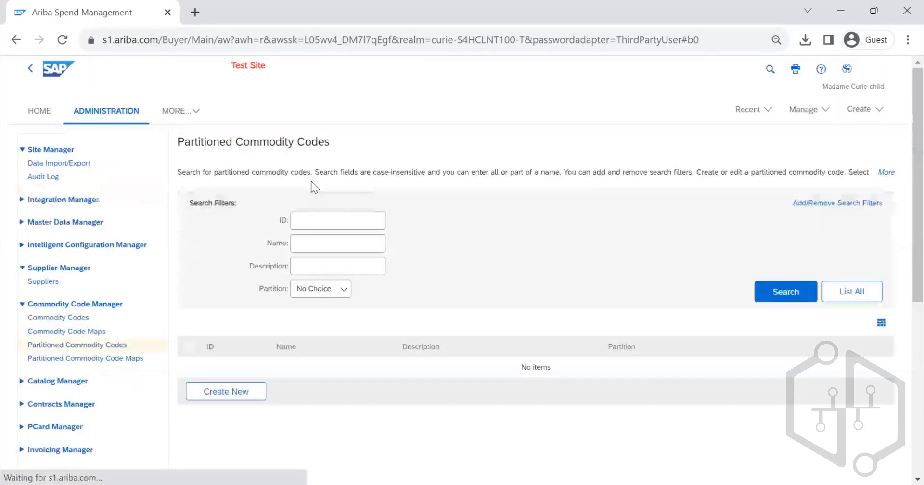
left_click(784, 292)
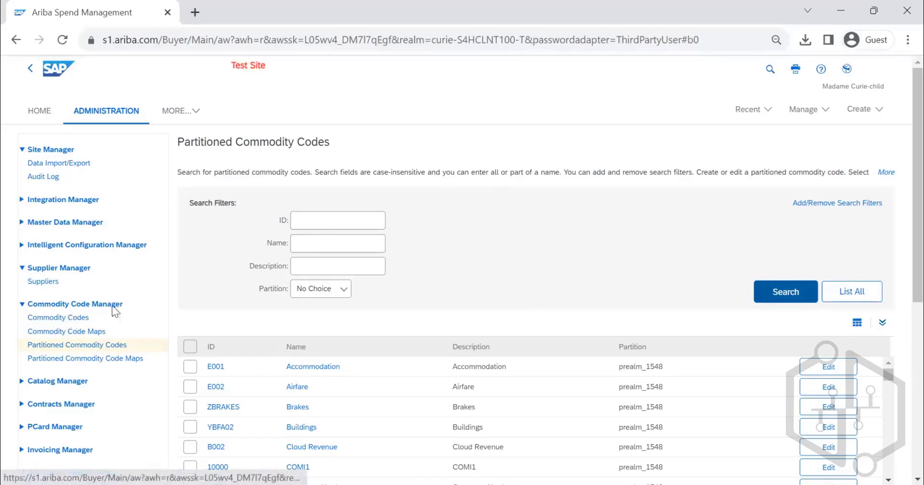
scroll(424, 288, "down", 2)
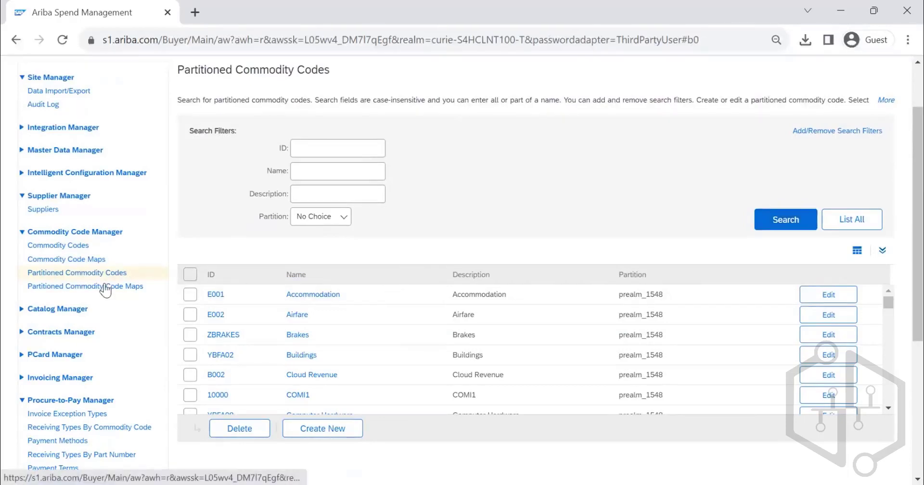
- Open the partitioned commodity code maps and list all mappings with an unfiltered search
left_click(129, 288)
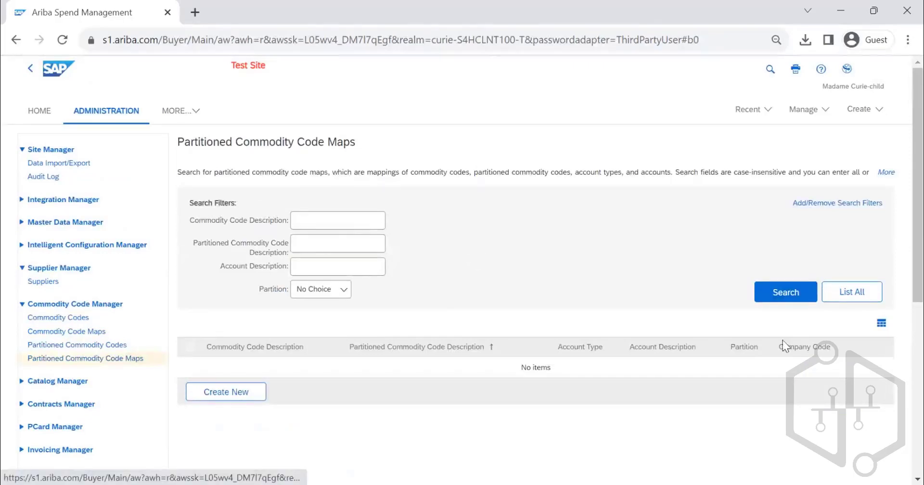
left_click(786, 293)
scroll(489, 251, "down", 3)
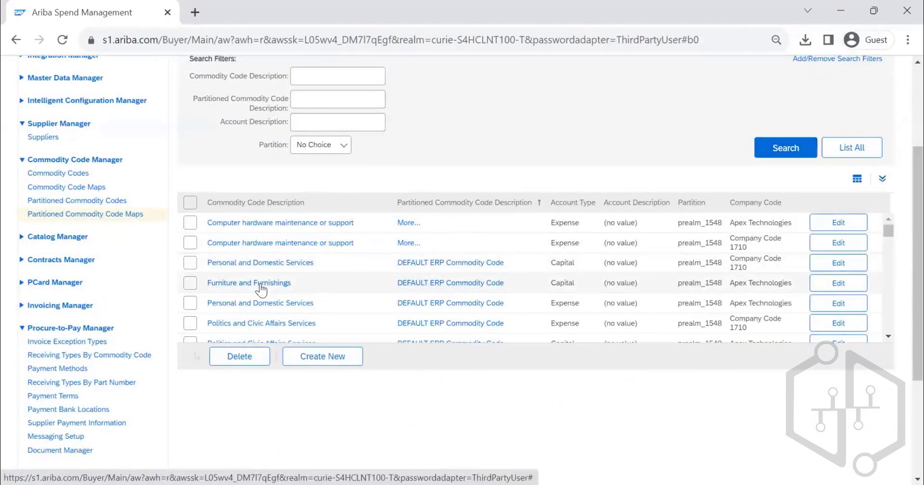
- Open the Furniture and Furnishings map entry for Apex Technologies and examine its details, including the account type
left_click(260, 285)
scroll(264, 284, "down", 3)
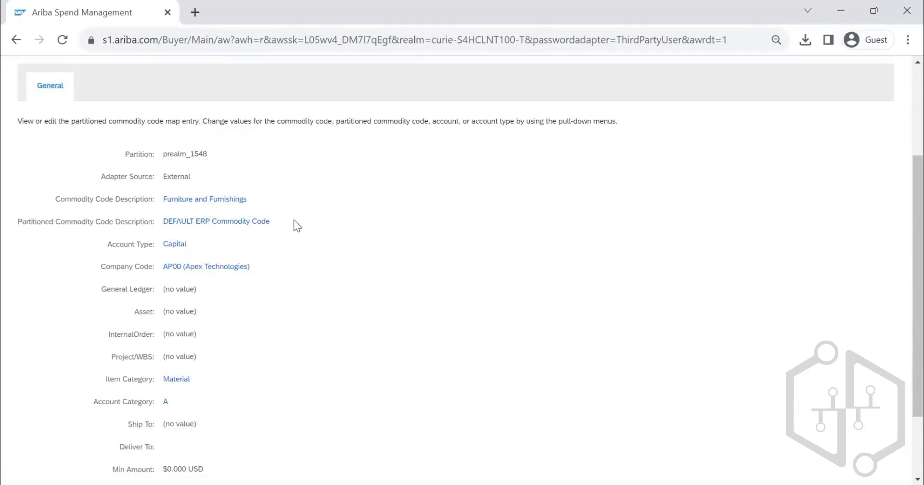
scroll(293, 220, "down", 2)
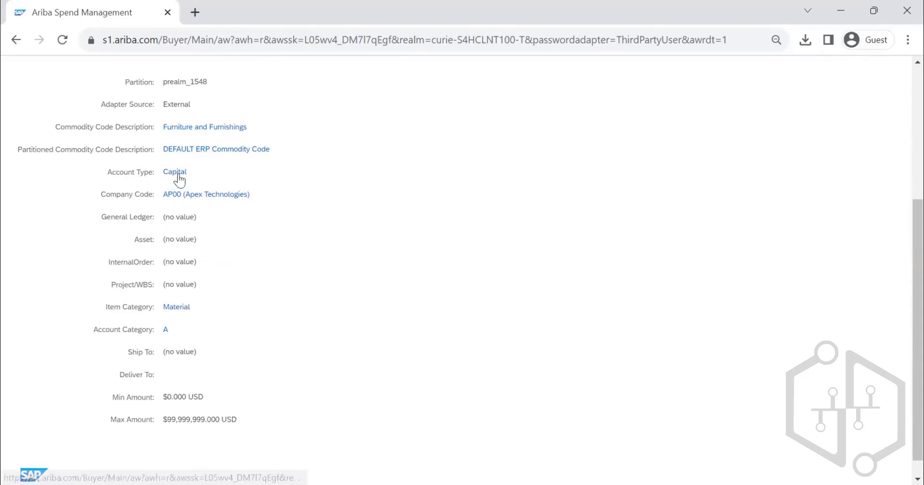
left_click_drag(186, 172, 167, 174)
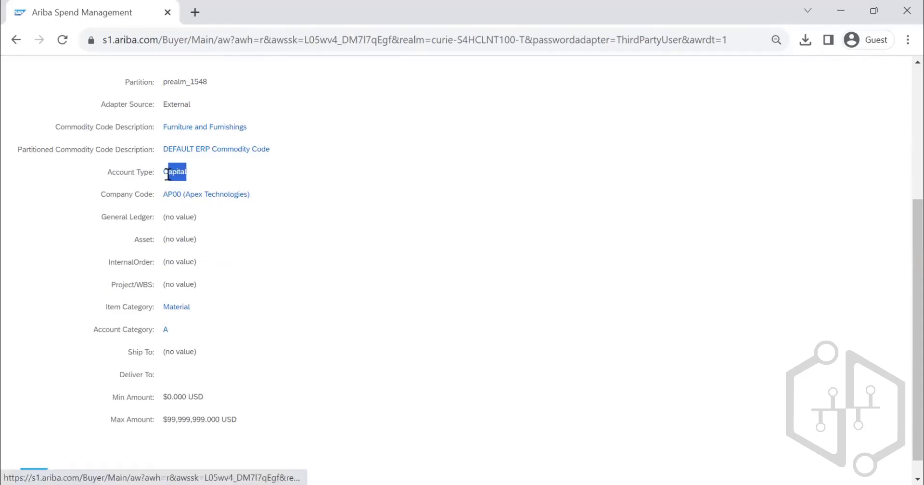
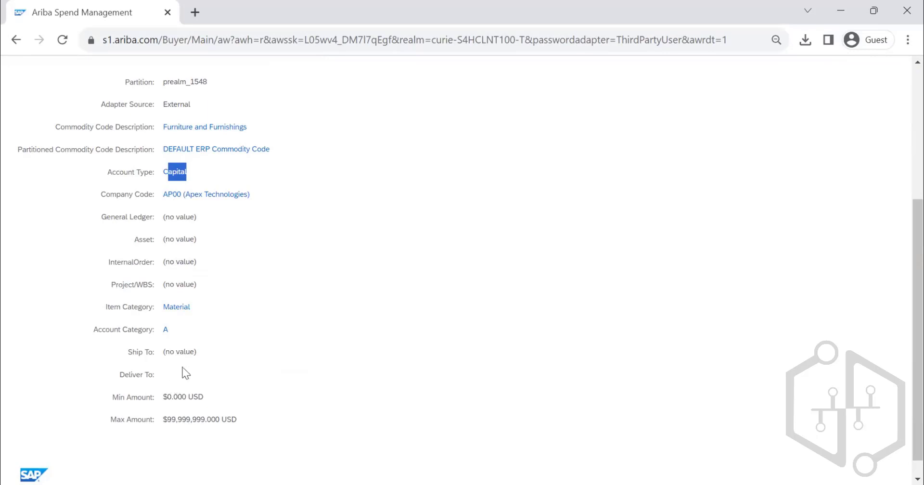
- Leave the map entry's details, search the Data Import/Export tasks for COMMODITY and review the commodity import tasks
scroll(206, 314, "up", 5)
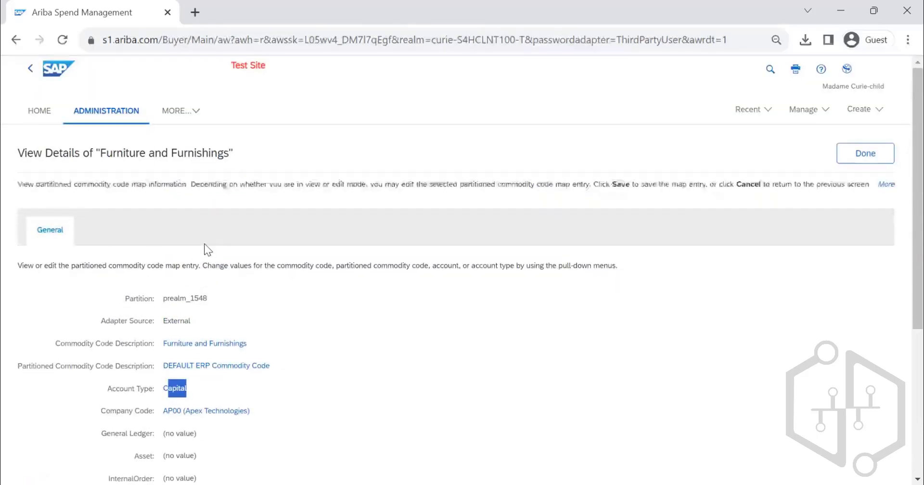
left_click(865, 159)
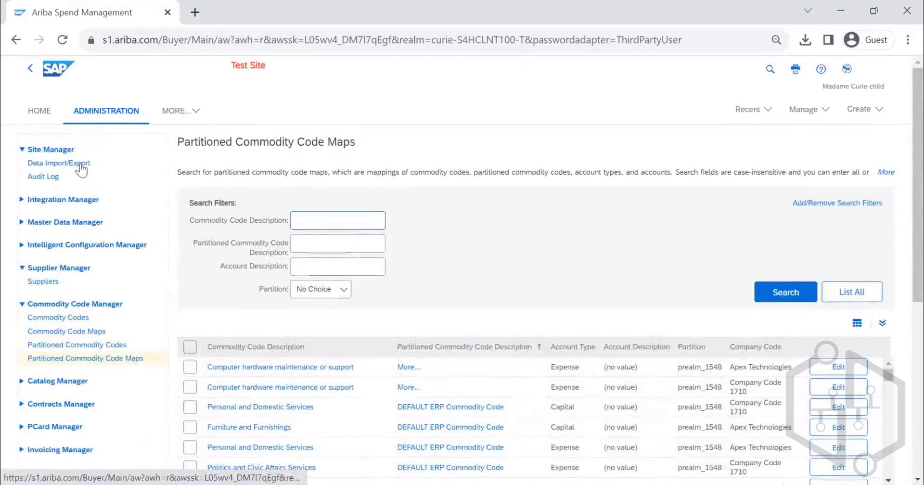
left_click(80, 165)
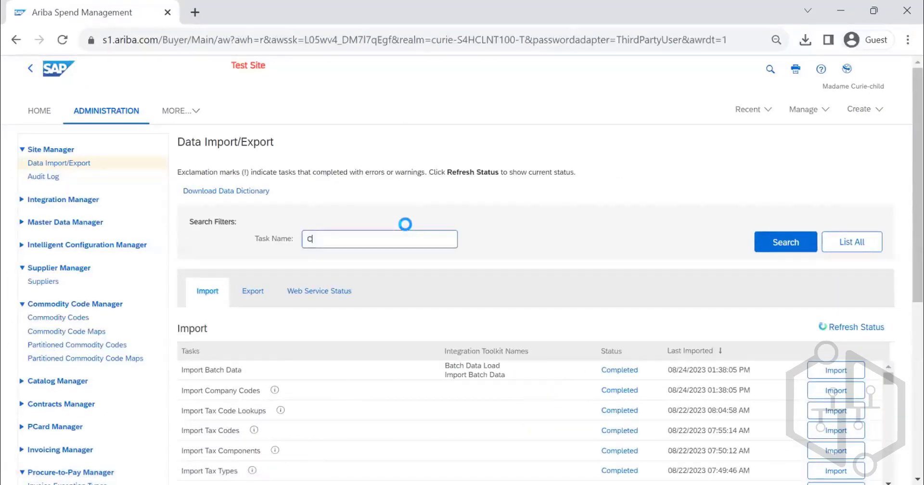
type("COMMODITY")
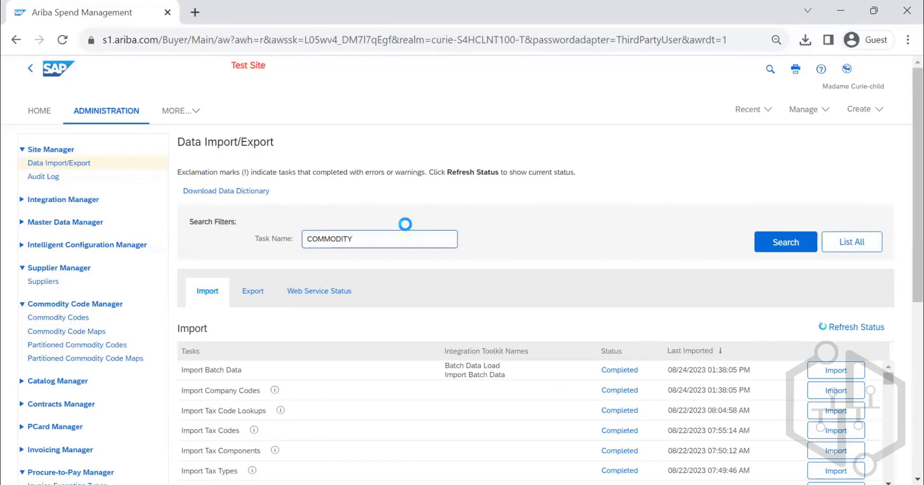
scroll(260, 246, "down", 3)
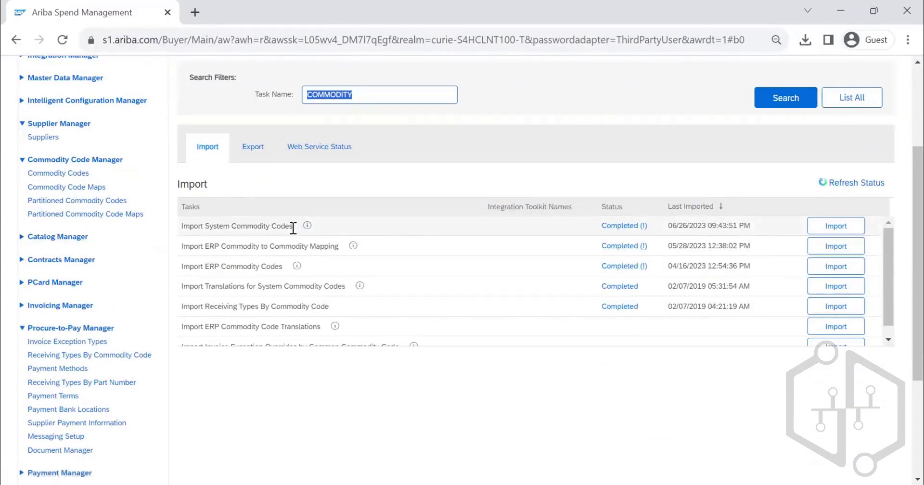
left_click_drag(299, 226, 186, 225)
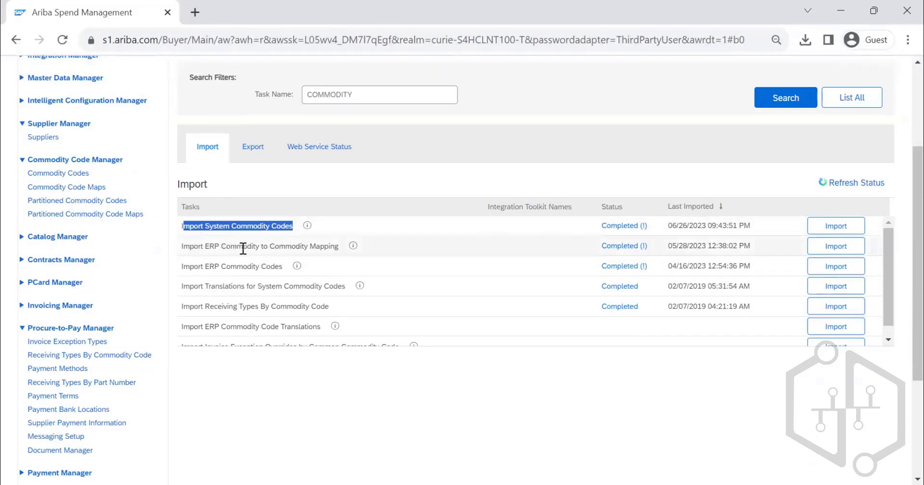
left_click_drag(267, 246, 359, 253)
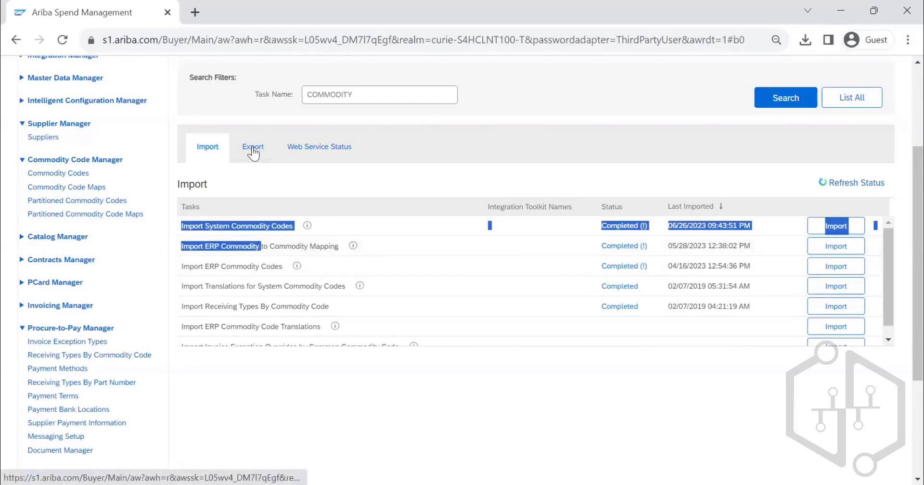
- Export the ERP Commodity to Commodity Mapping for all adapter sources, save it as CommodityExportMapExport (2) and open it in Excel
scroll(346, 254, "down", 3)
scroll(334, 234, "up", 5)
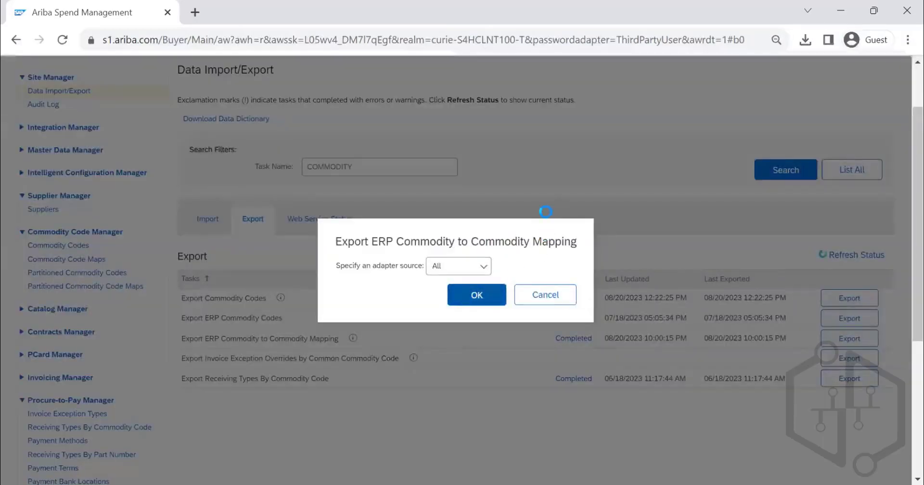
left_click(463, 295)
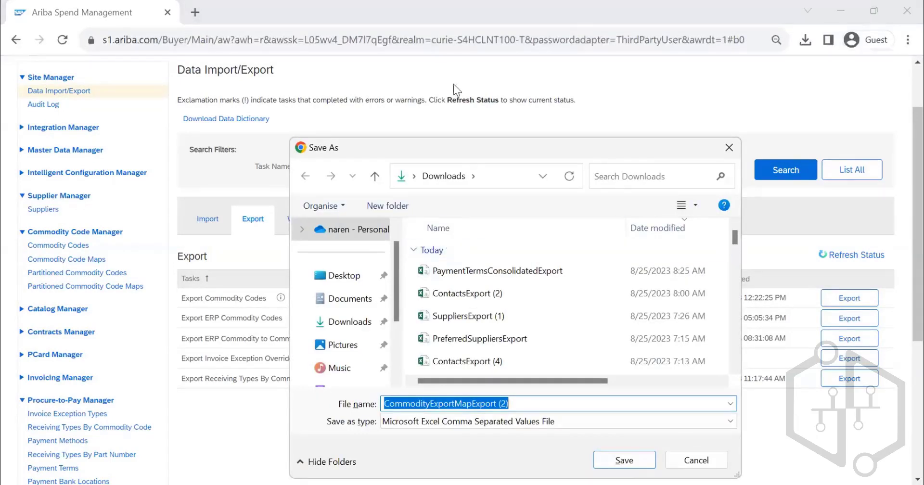
left_click(637, 464)
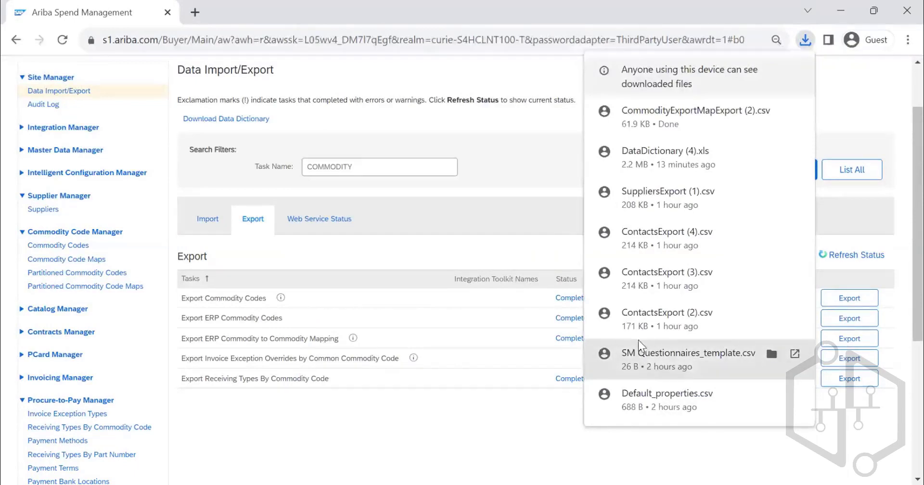
left_click(93, 484)
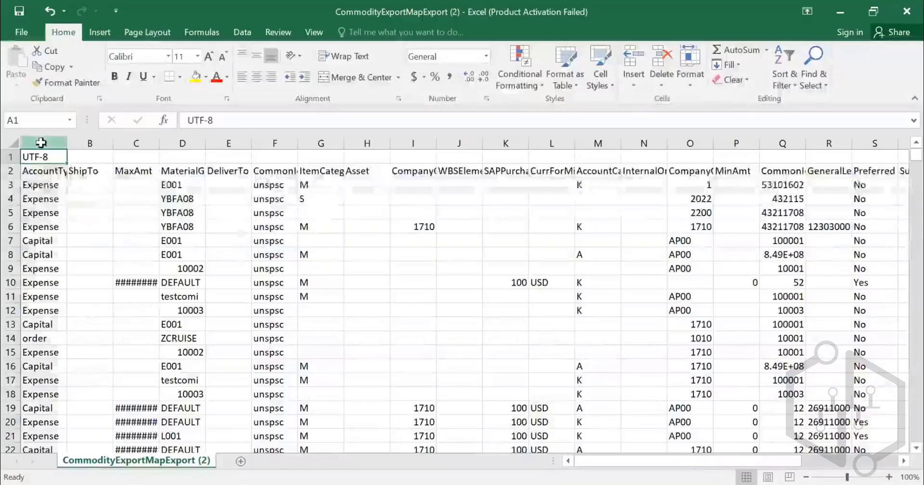
left_click_drag(41, 143, 505, 143)
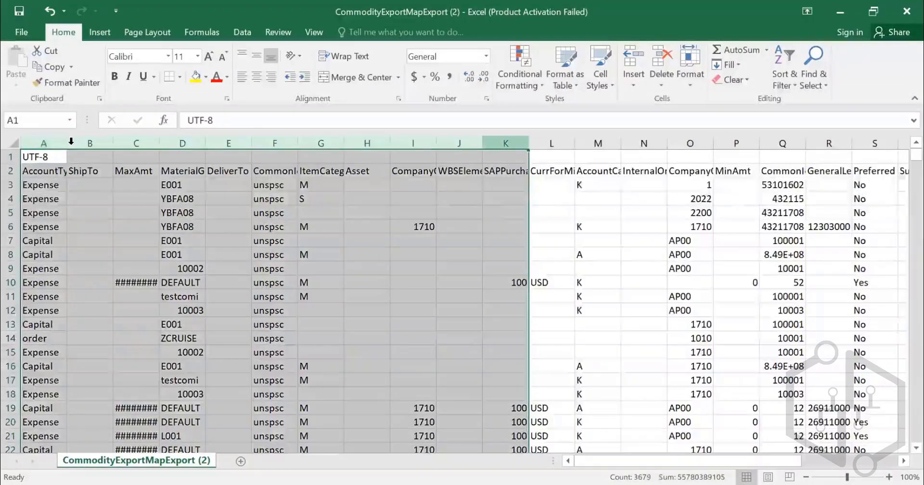
left_click(13, 143)
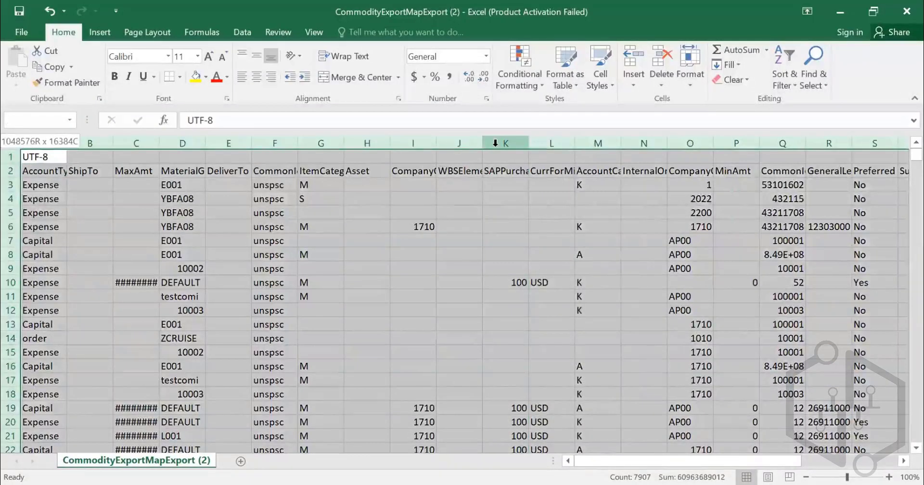
key("shift+Left")
key("shift+Left")
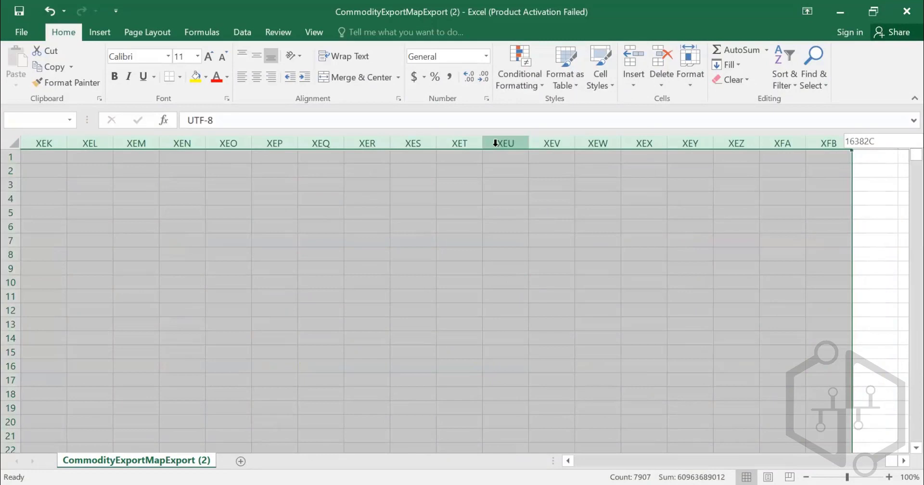
key("ctrl+Home")
left_click(45, 170)
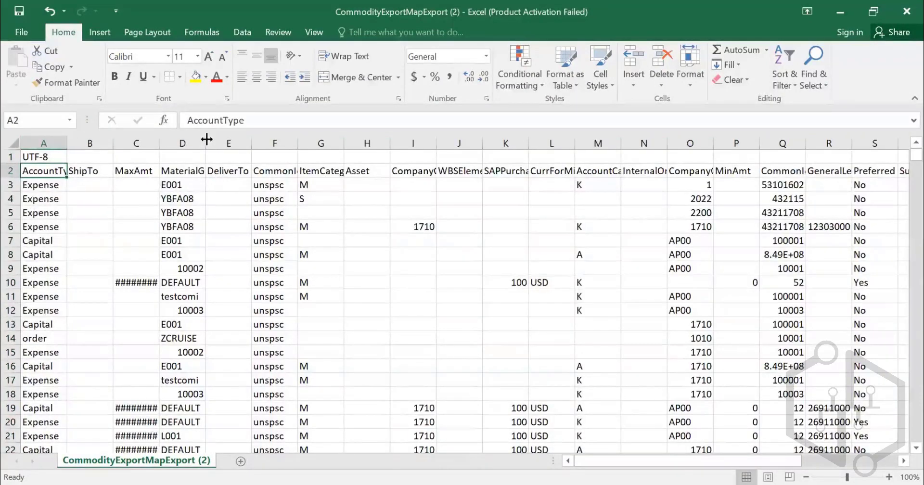
- Fit the MaterialGroup column's width to its contents and left-align the MaterialGroup and CommonId columns
double_click(205, 143)
left_click(197, 143)
left_click(242, 78)
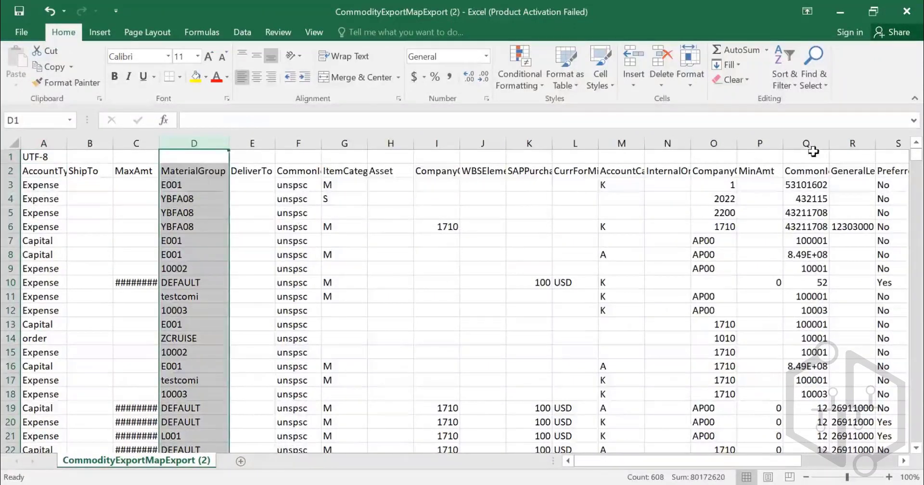
left_click(815, 172)
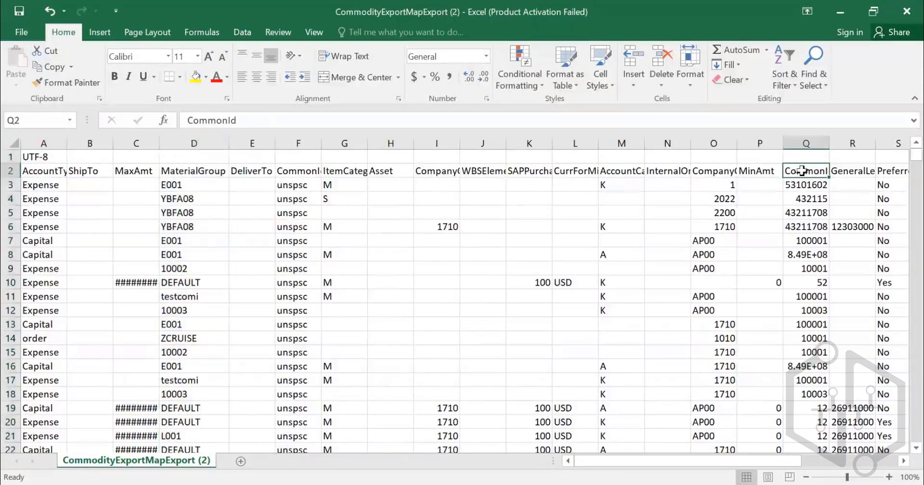
left_click(806, 143)
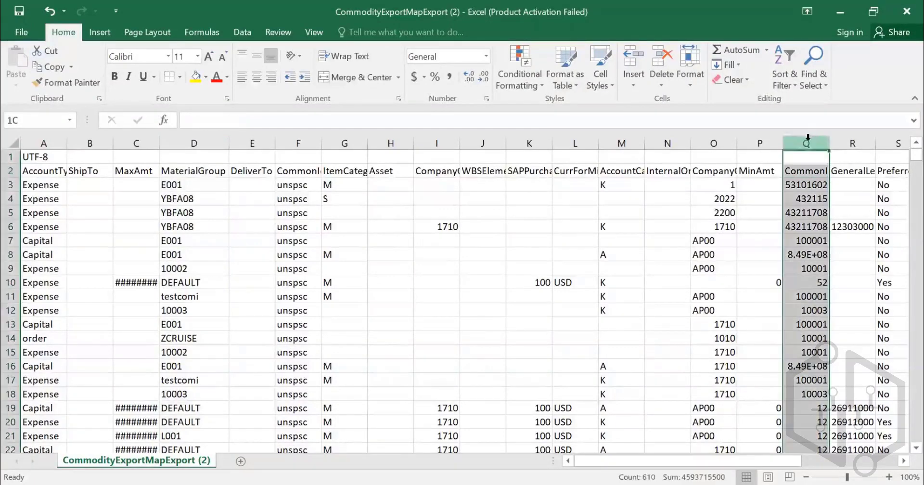
left_click(242, 77)
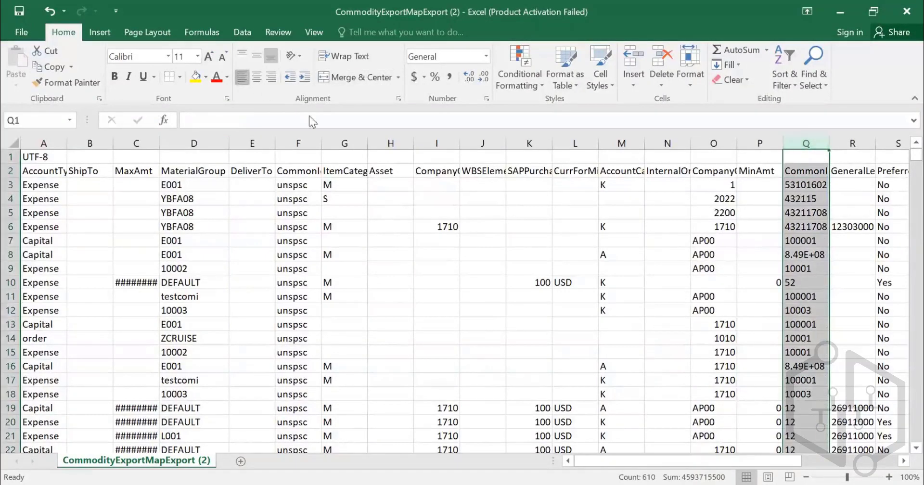
- Examine the remaining columns of the exported mapping, from GeneralLedger through AssetClass
left_click(853, 243)
key("Right")
key("Right")
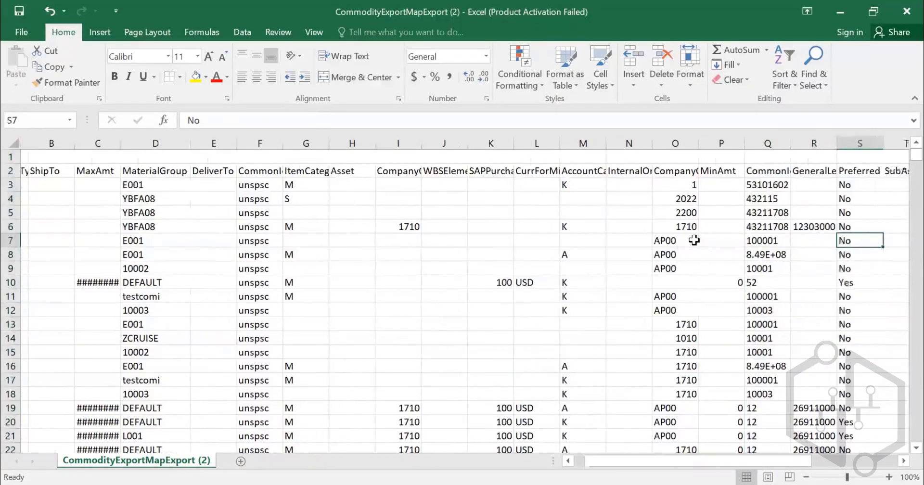
key("Right")
key("Right")
key("Right")
key("Right")
key("Right")
key("Right")
key("Right")
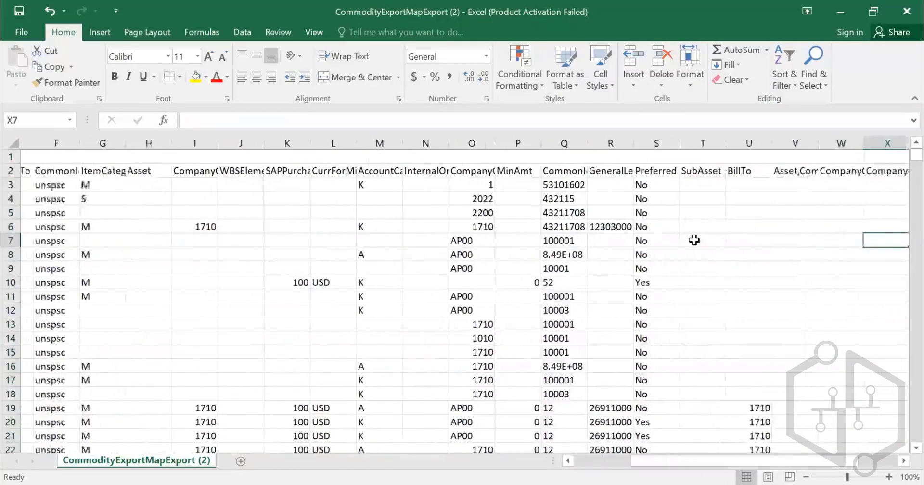
key("Right")
key("Right")
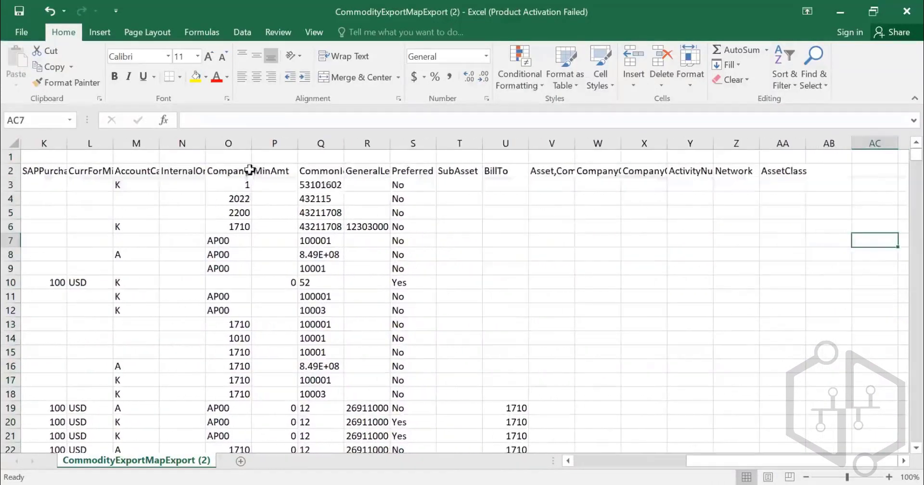
- Add filters to the header row of the exported mapping, starting from the CompanyCode header
left_click(246, 171)
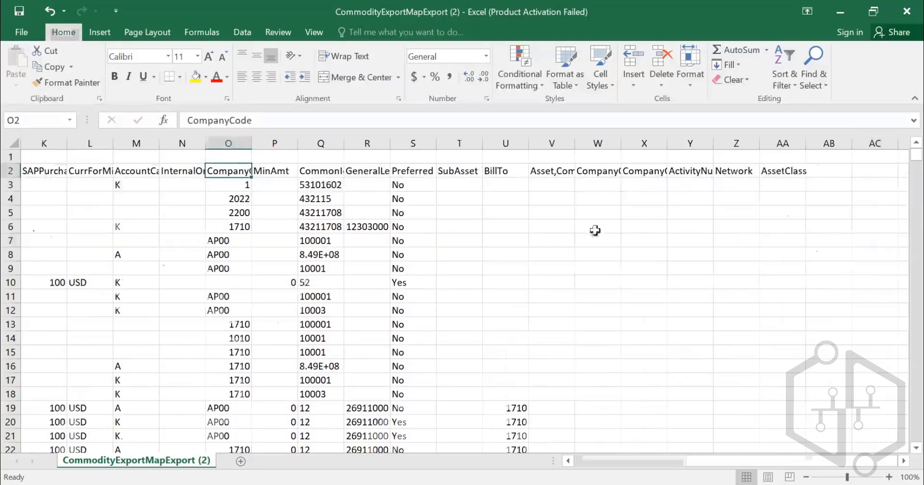
key("ctrl+shift+l")
left_click(823, 171)
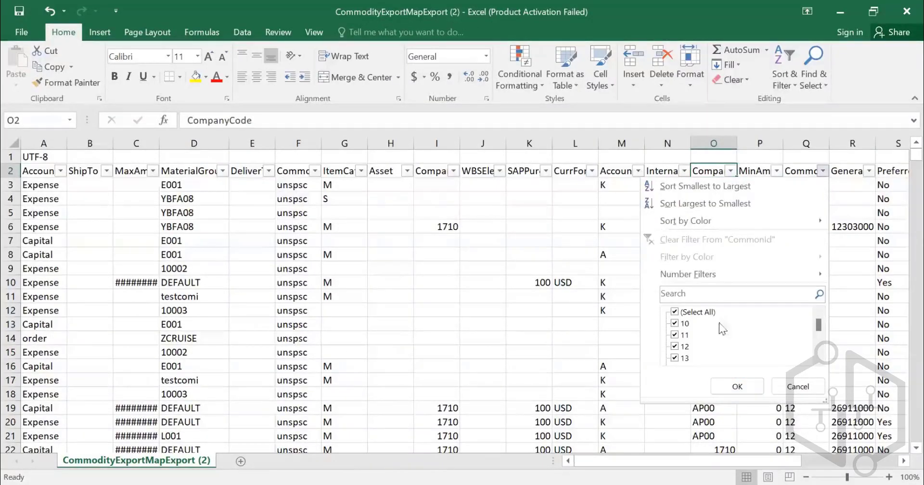
left_click(791, 387)
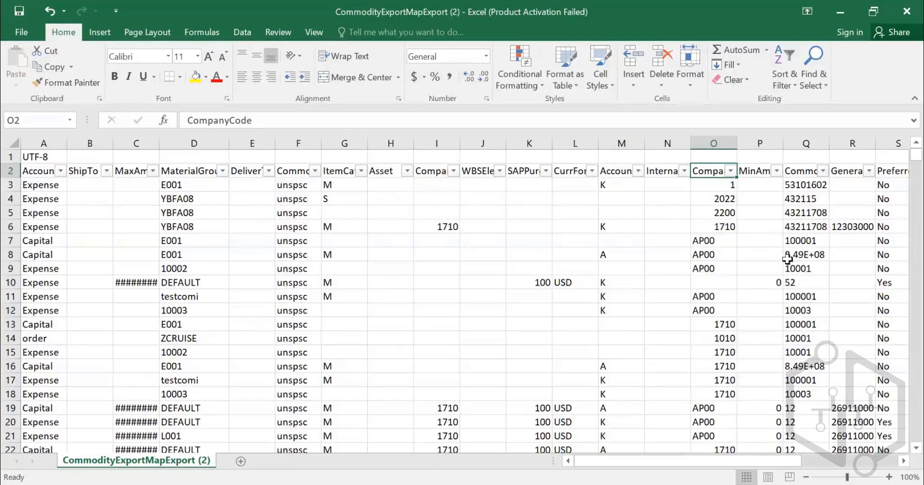
left_click(824, 171)
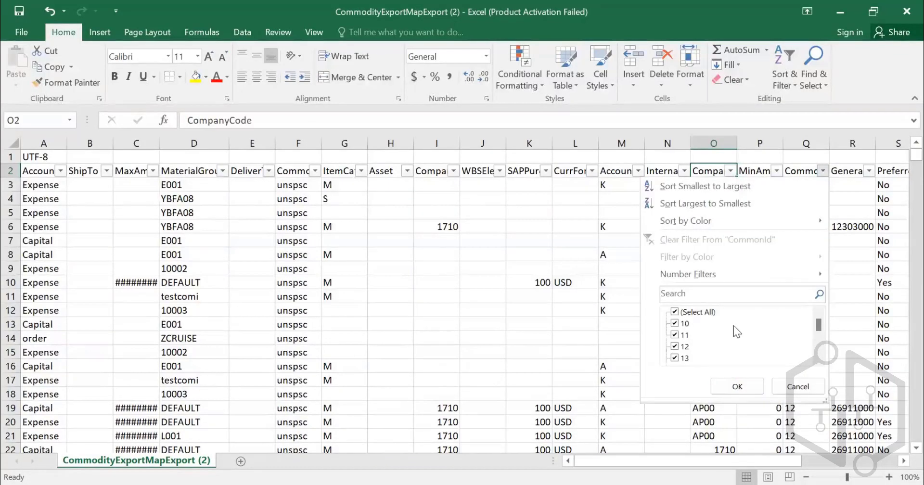
left_click(798, 387)
left_click(802, 296)
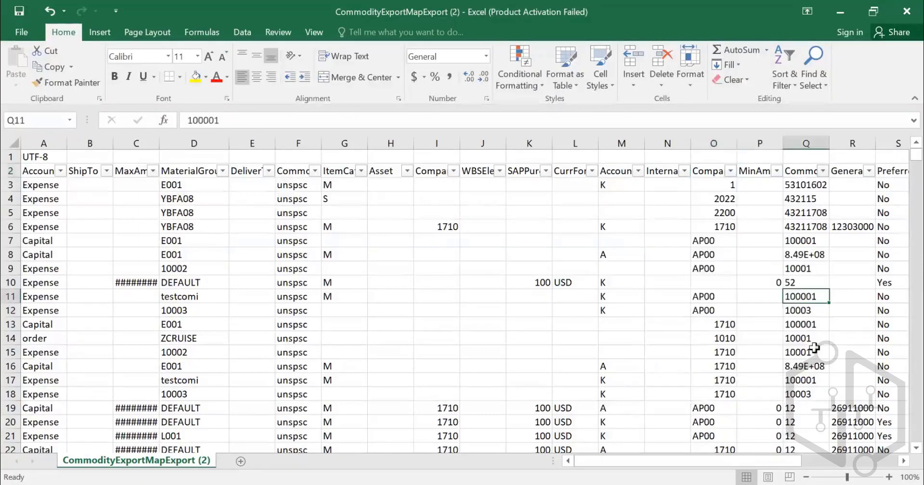
- Filter the CommonId column to show only the rows with commodity code 10001
left_click(824, 171)
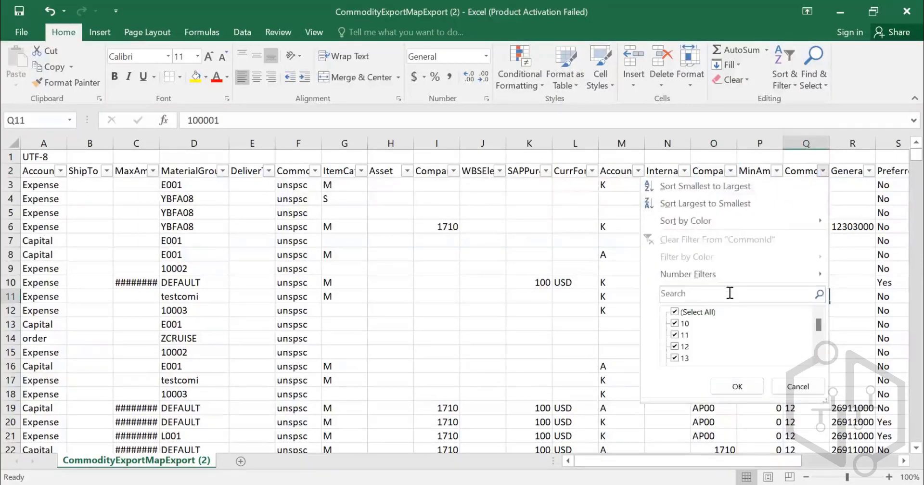
left_click(728, 293)
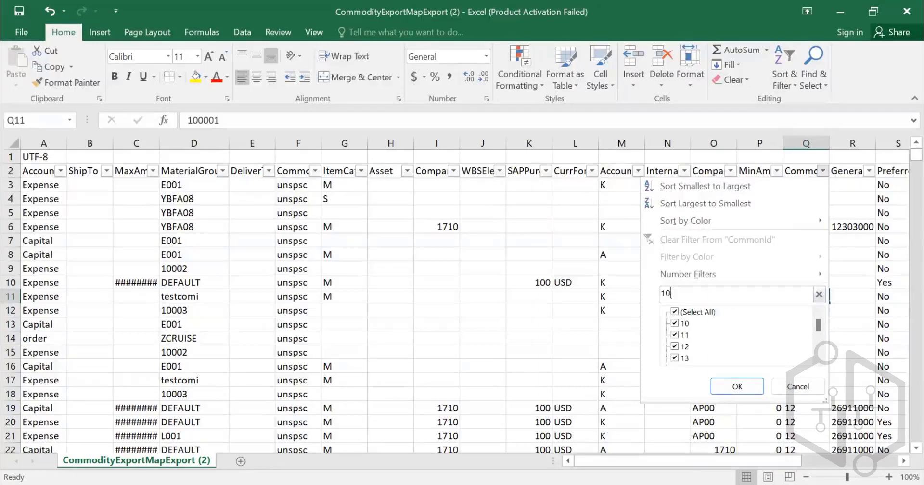
type("10001")
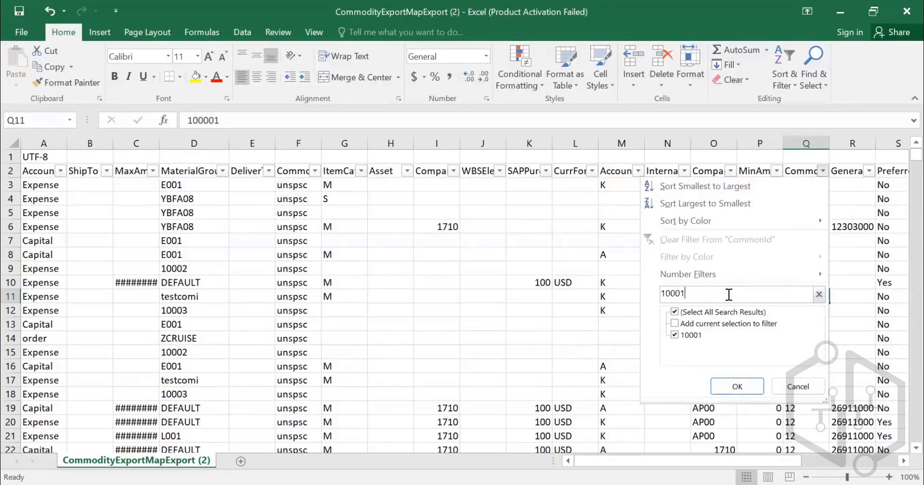
left_click(737, 386)
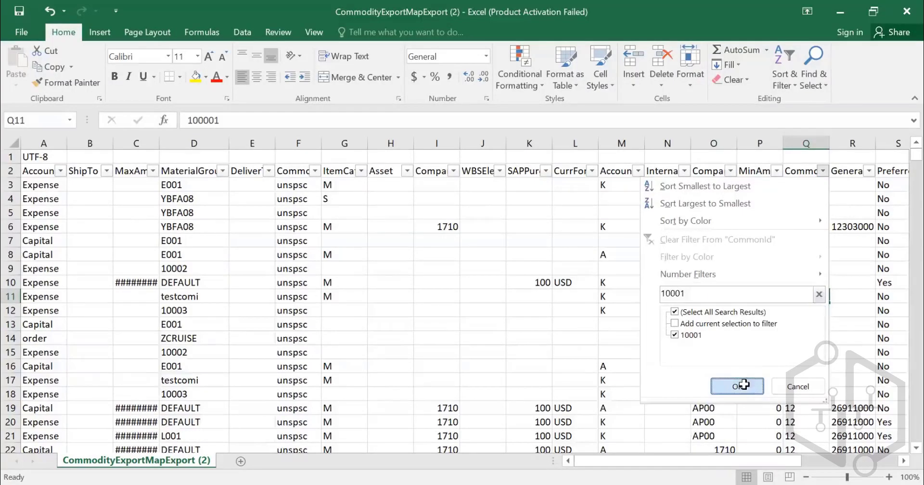
- Compare the CommonId values of the filtered rows with the material group each one is mapped to
left_click(805, 173)
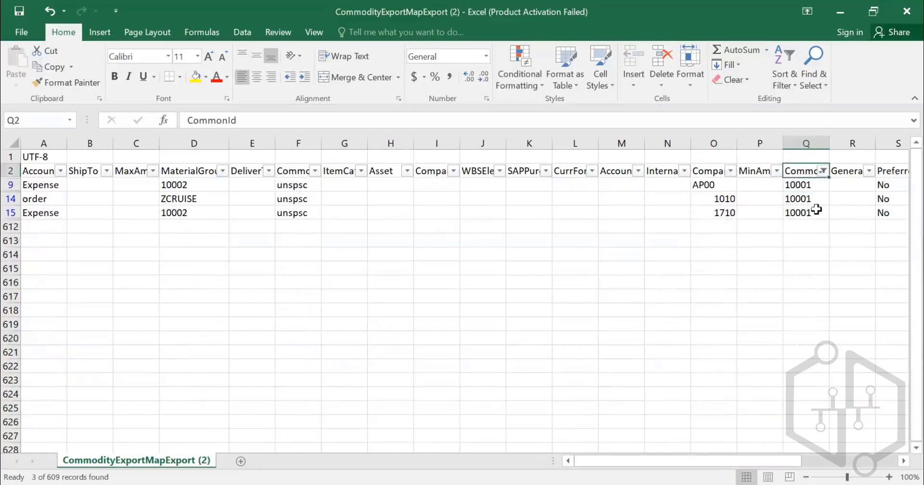
left_click(810, 185)
left_click_drag(811, 204, 813, 212)
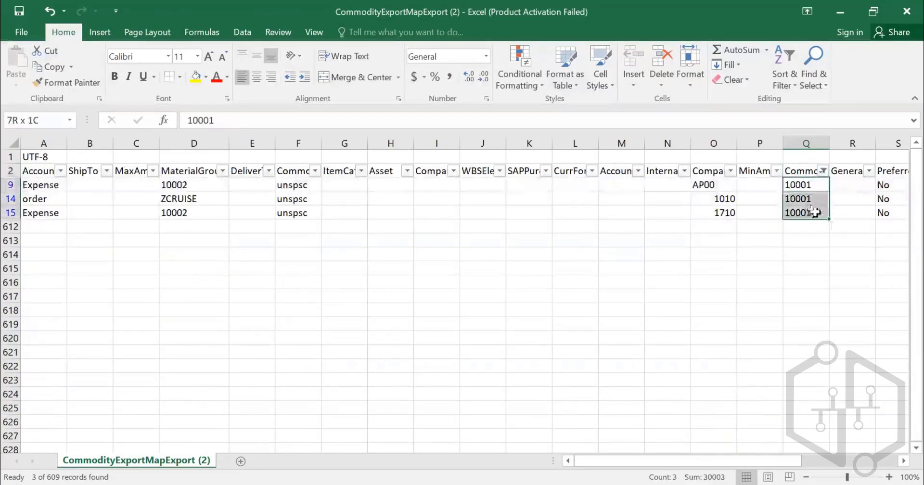
left_click(187, 185)
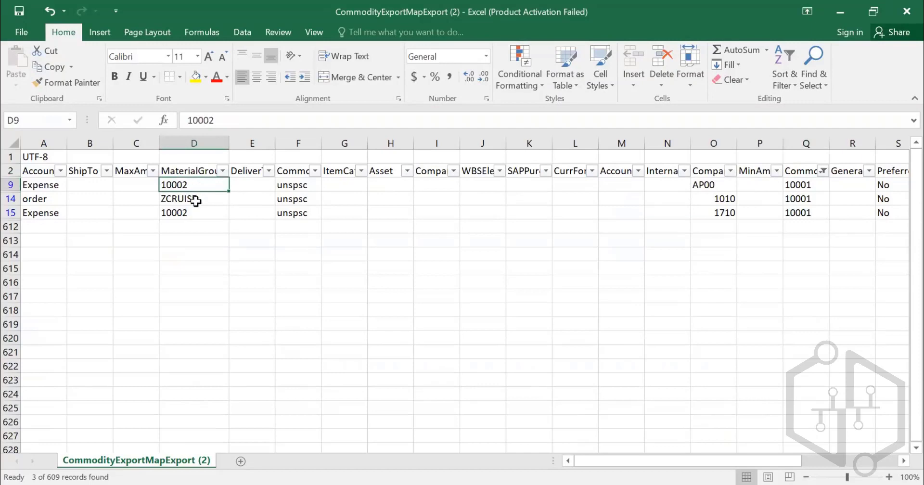
left_click(192, 201)
left_click(193, 214)
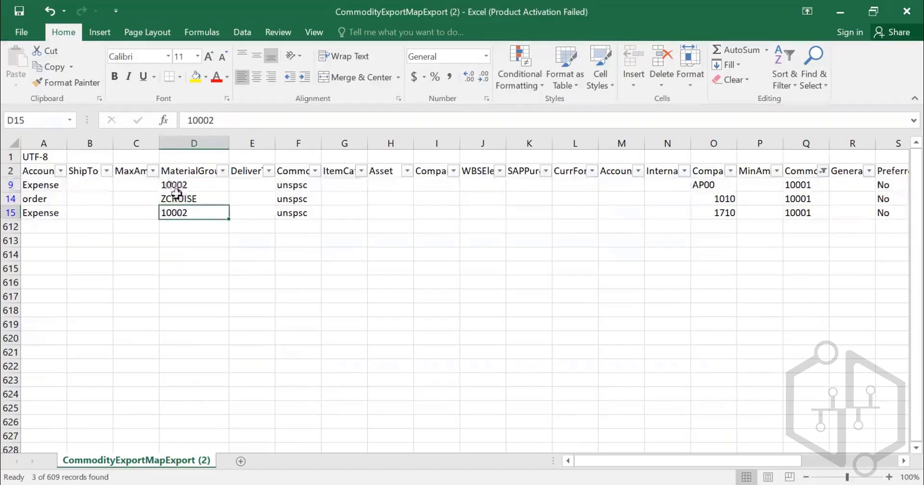
- Compare the account type in column A and the company code in column O across the rows for commodity code 10001
left_click(53, 186)
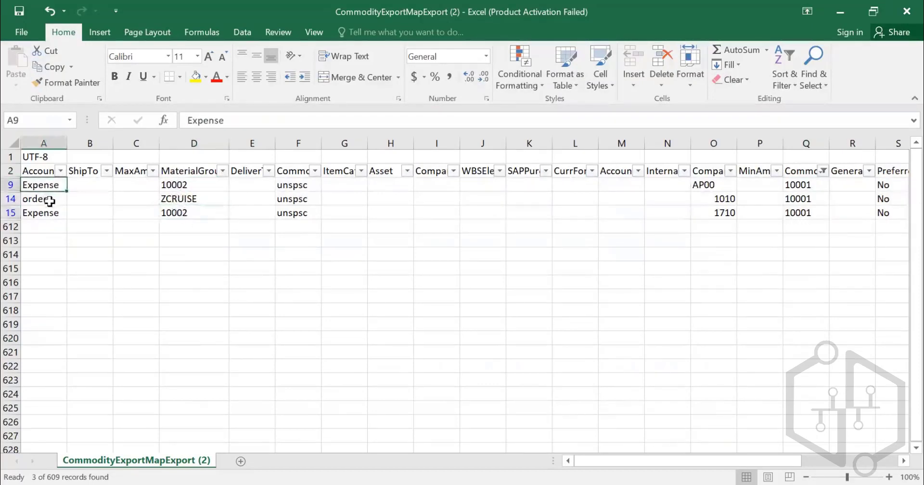
key("Down")
left_click(54, 213)
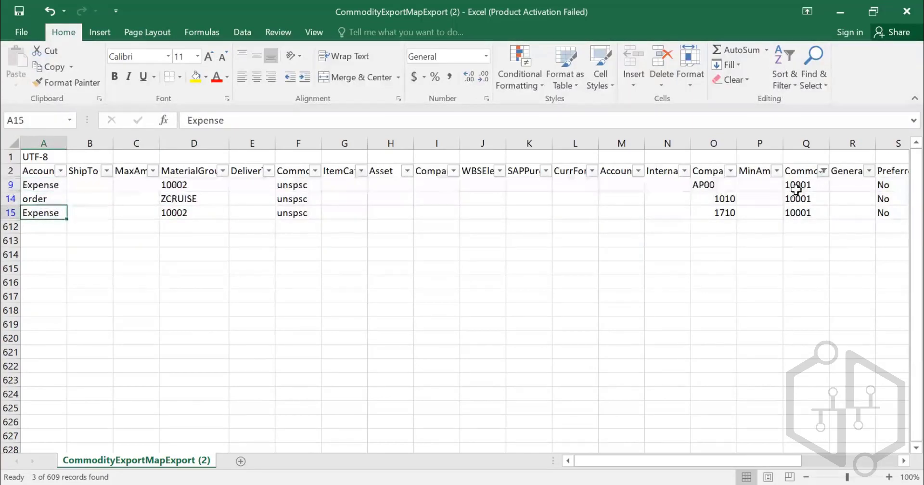
left_click(713, 185)
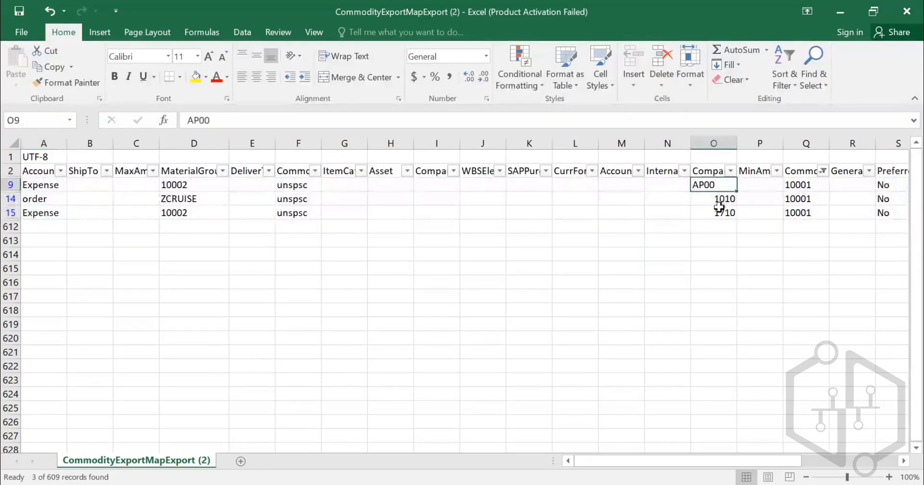
left_click(719, 199)
left_click(721, 213)
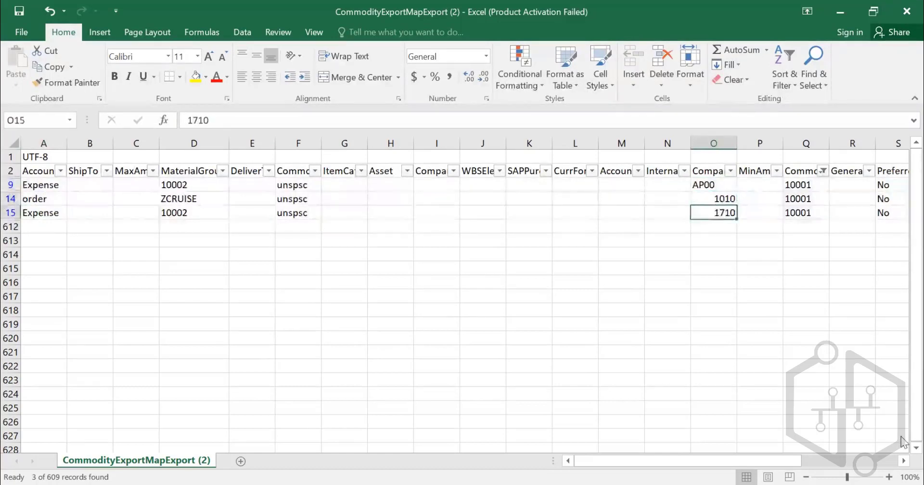
- Examine the fields of row 15 across all columns, from the account type through AssetClass
key("Left")
key("Left")
key("Left")
key("Left")
key("Left")
key("Left")
key("Left")
key("Left")
key("Left")
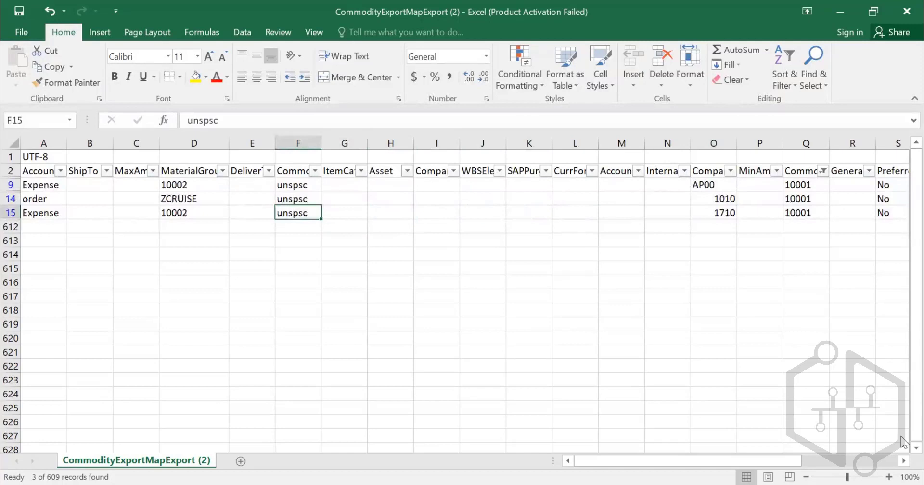
key("Left")
key("Left")
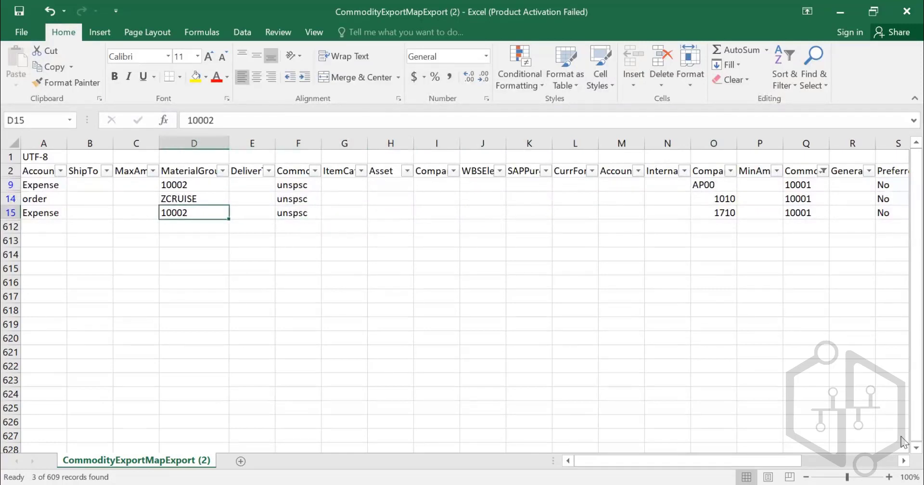
key("Right")
key("Right")
key("Right")
key("Right")
key("Right")
key("Right")
key("Right")
key("Right")
key("Right")
key("Right")
key("Right")
key("Right")
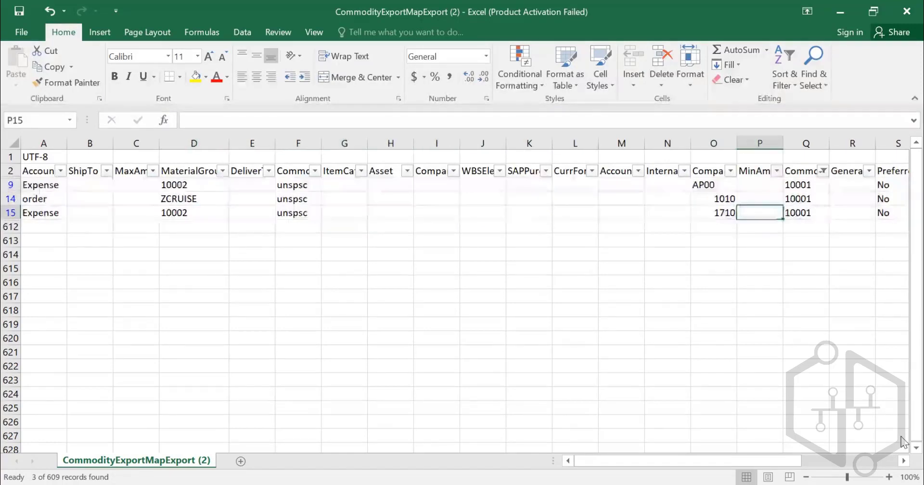
key("Right")
key("Right")
key("Right")
key("Right")
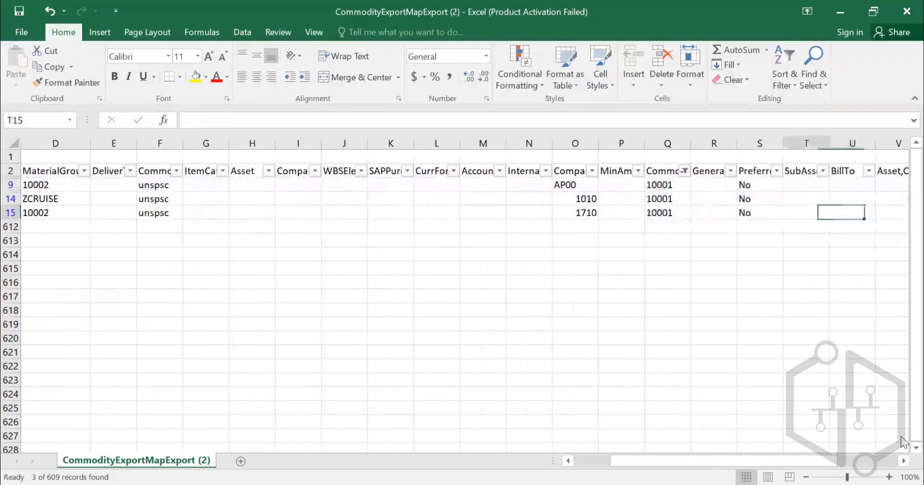
key("Right")
key("Right")
key("Right")
key("Right")
key("Right")
key("Right")
key("Right")
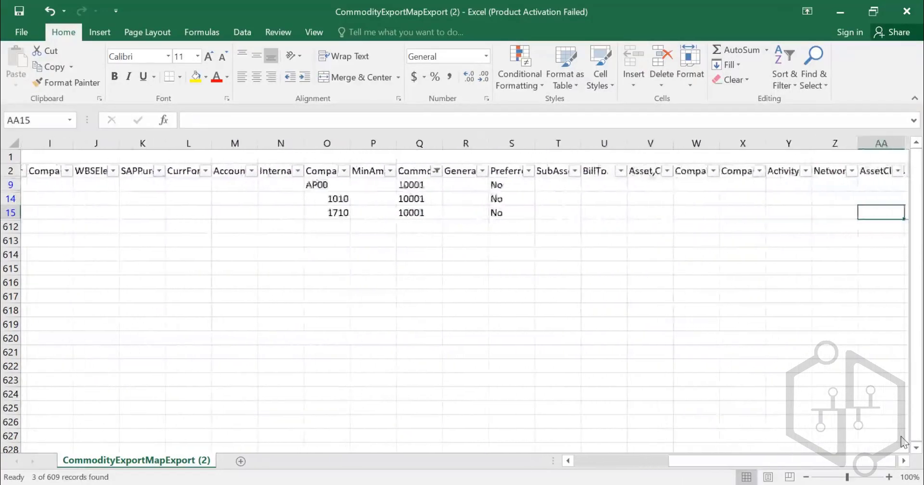
key("Right")
key("Right")
key("Right")
key("Left")
key("Left")
key("Left")
key("Left")
key("Left")
key("Left")
key("Left")
key("Left")
key("Left")
key("Left")
key("Left")
key("Left")
key("Left")
key("Left")
key("Left")
key("Left")
key("Left")
key("Left")
key("Left")
key("Left")
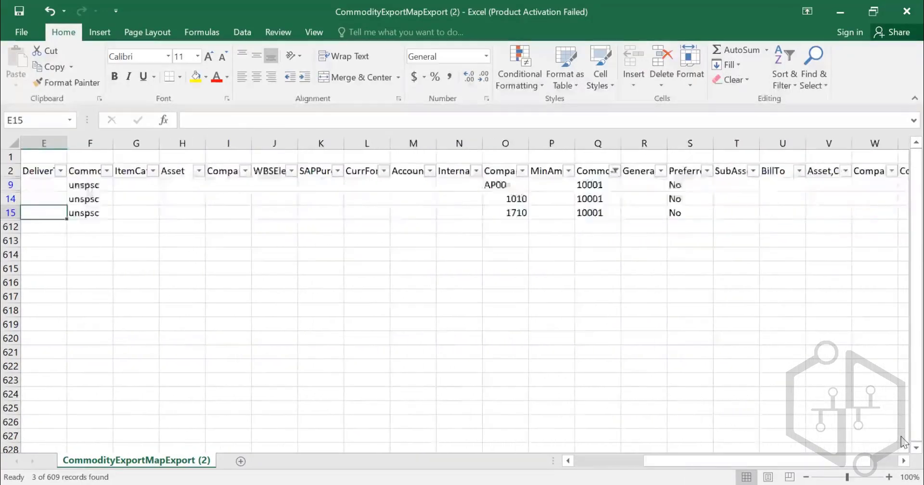
key("Left")
key("Left")
key("Left")
key("Left")
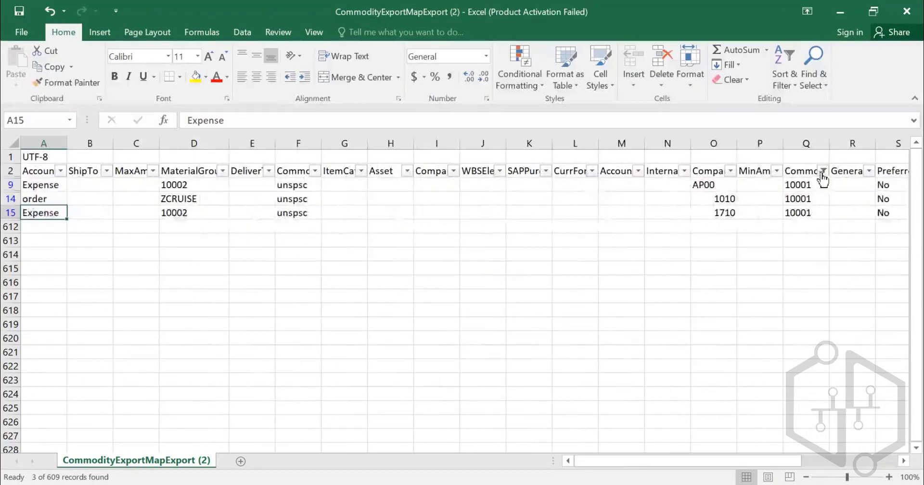
- Show all CommonId values again and filter the ItemCategory column to D, M and S, leaving out blanks
left_click(823, 172)
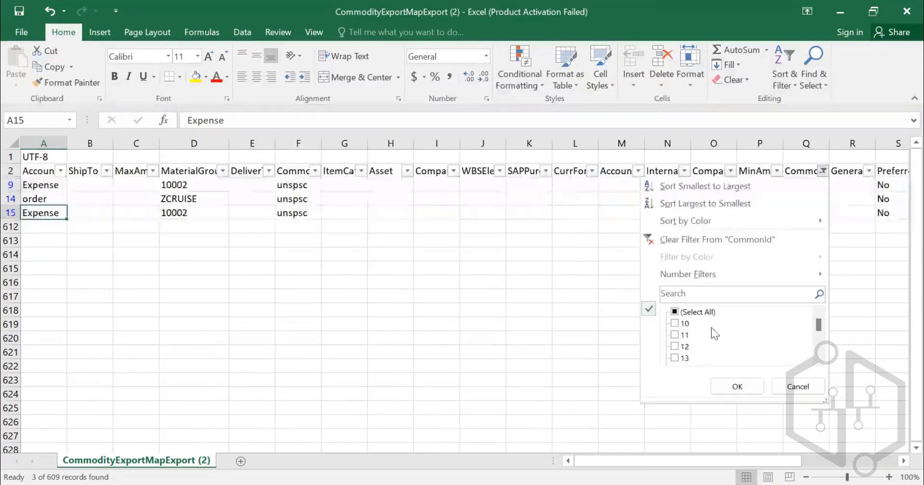
left_click(732, 382)
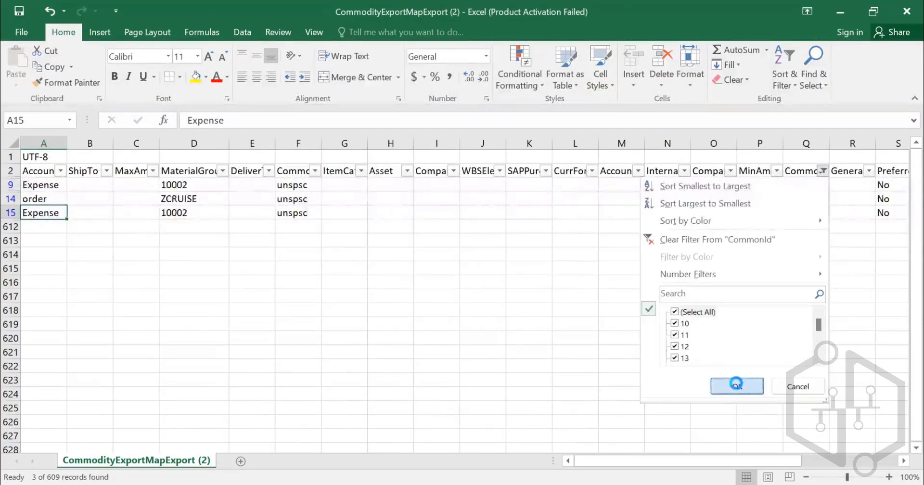
left_click(361, 171)
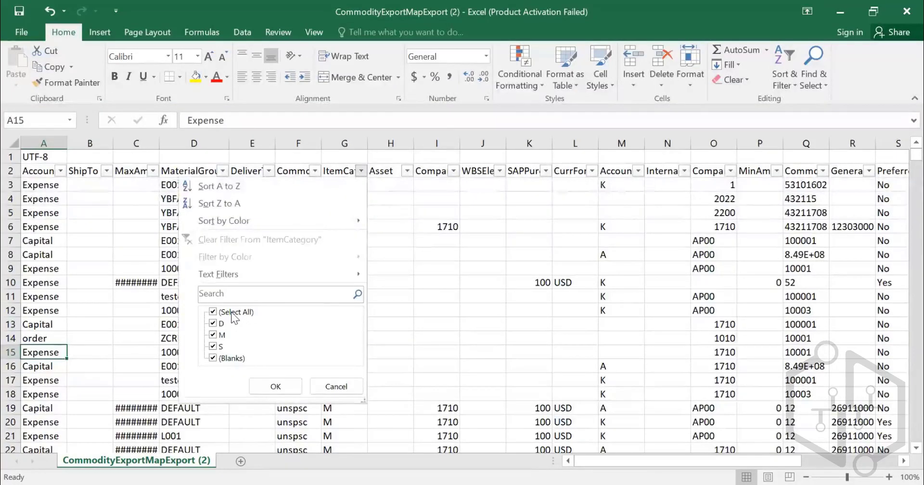
left_click(213, 313)
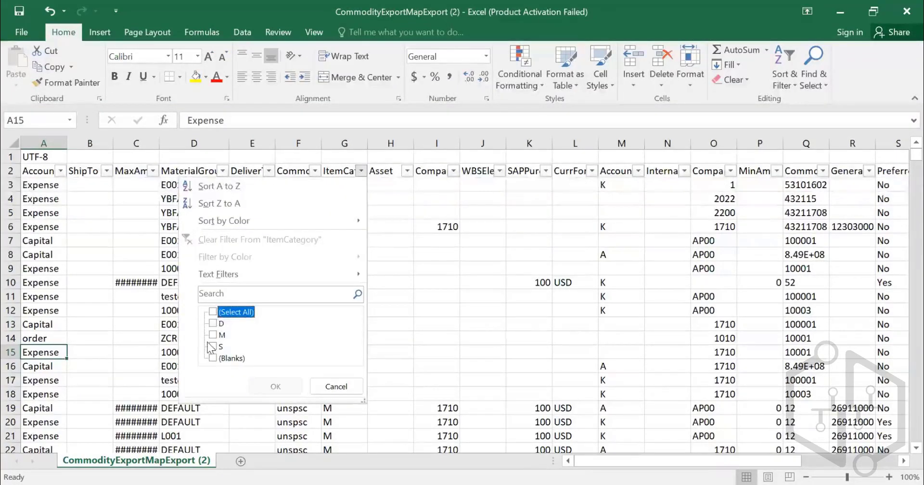
left_click(217, 324)
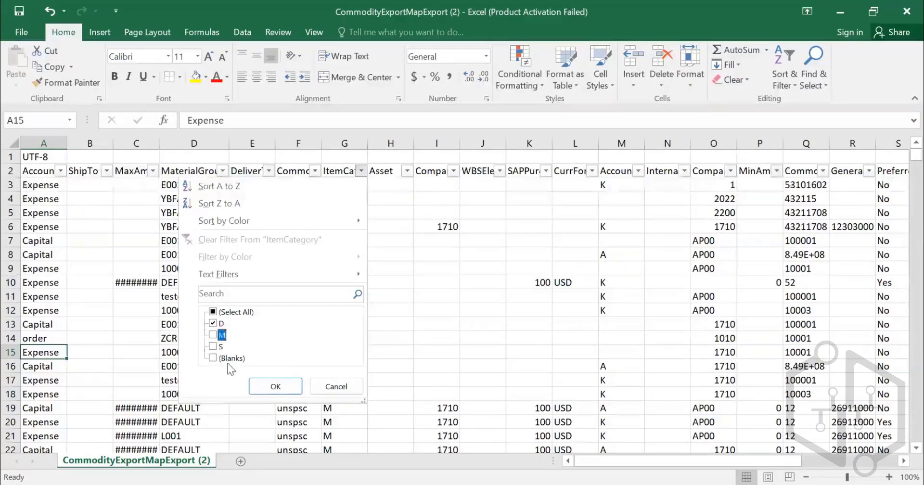
left_click(213, 347)
left_click(213, 336)
left_click(275, 386)
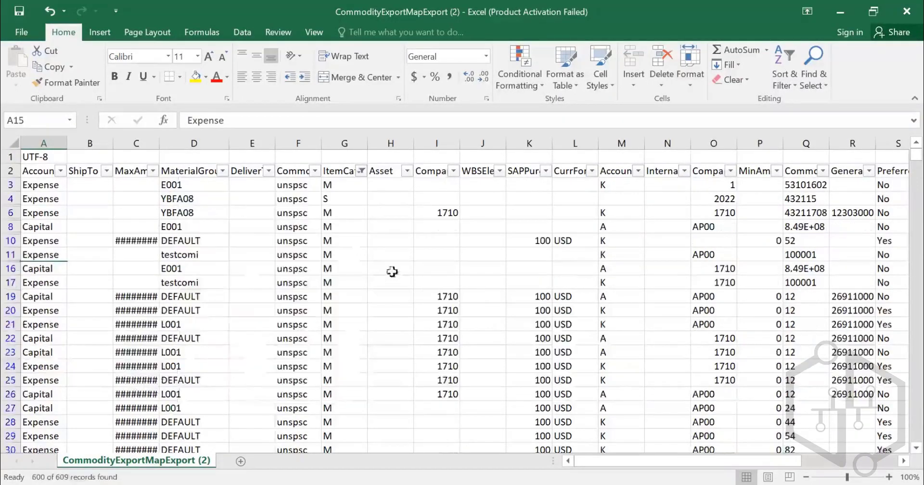
- Examine the ItemCategory values in the filtered list and the material group and item category mapped to commodity code 100001 in row 11
scroll(344, 223, "down", 3)
scroll(344, 223, "up", 3)
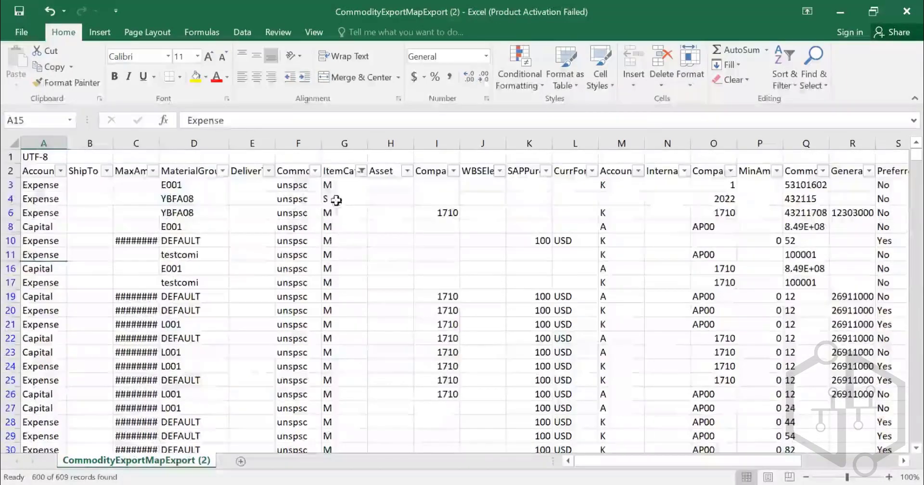
left_click(336, 201)
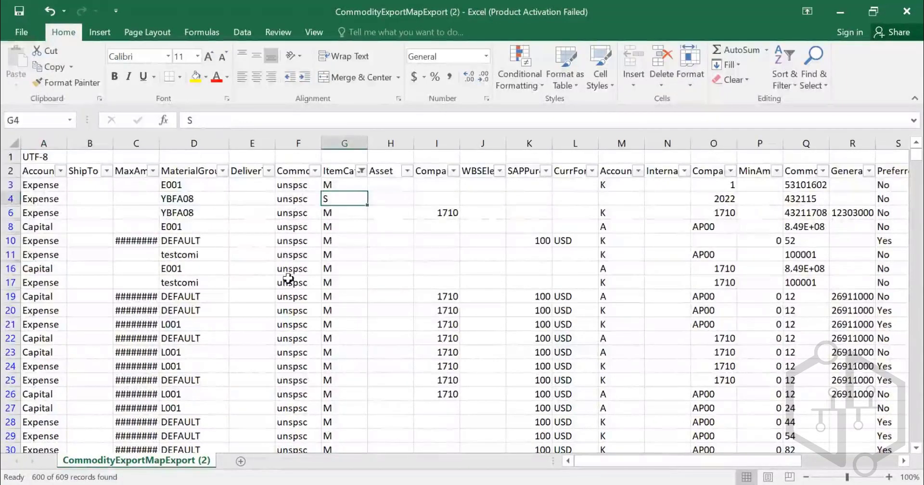
left_click_drag(336, 217, 338, 297)
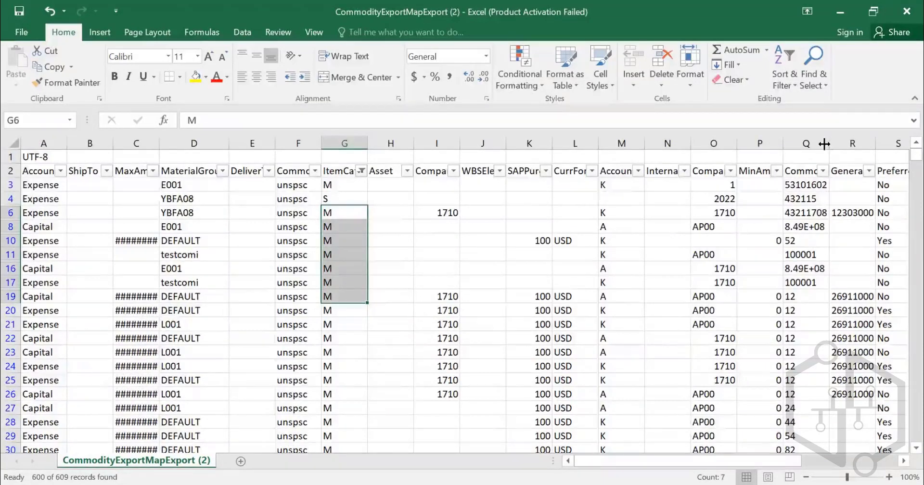
left_click(809, 255)
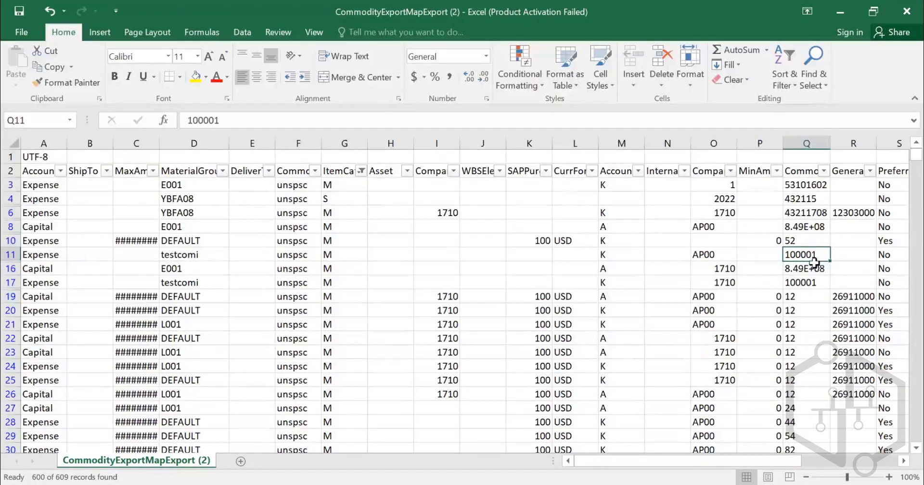
left_click(188, 254)
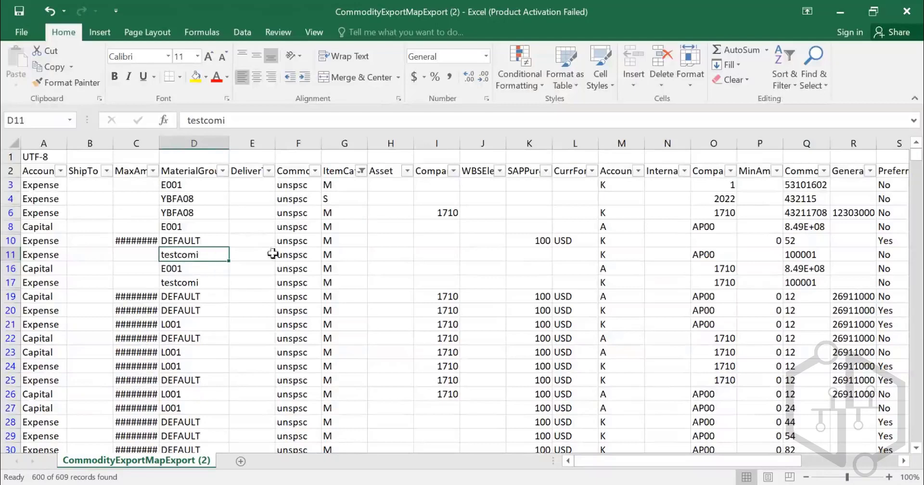
left_click(341, 257)
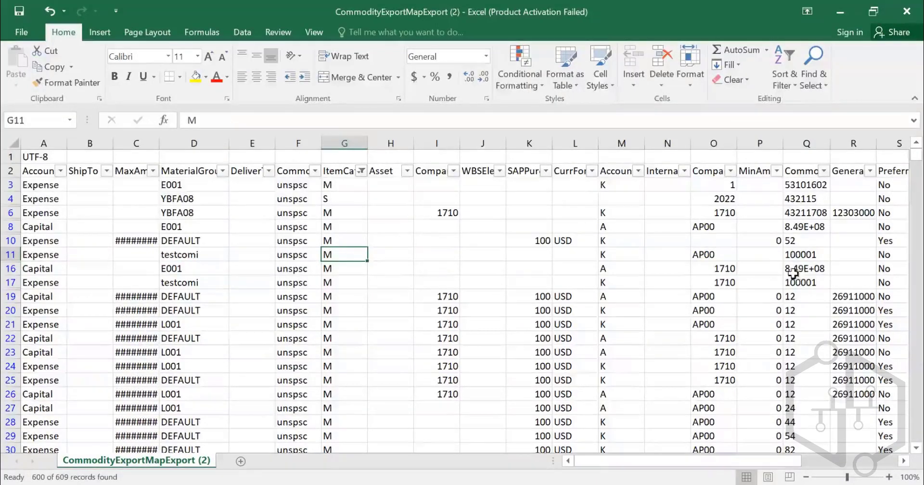
- Filter the CommonId column by commodity code 100001, copied from row 11
left_click(796, 256)
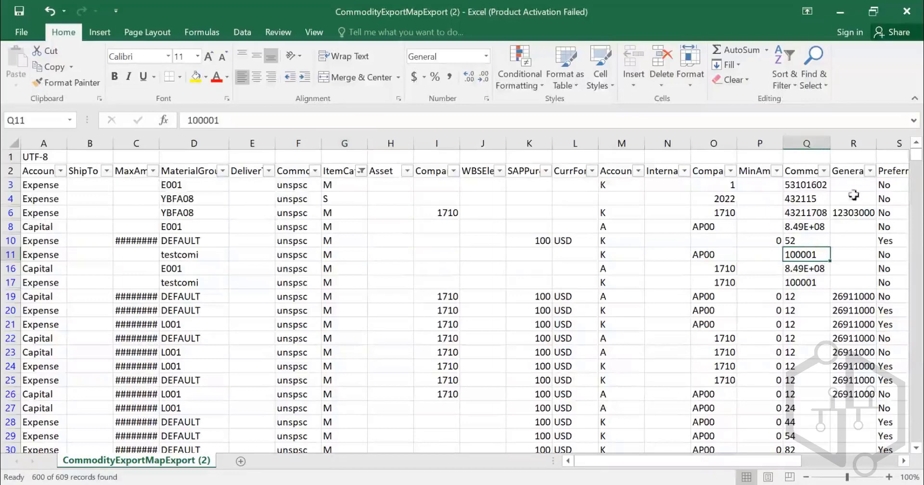
left_click(300, 124)
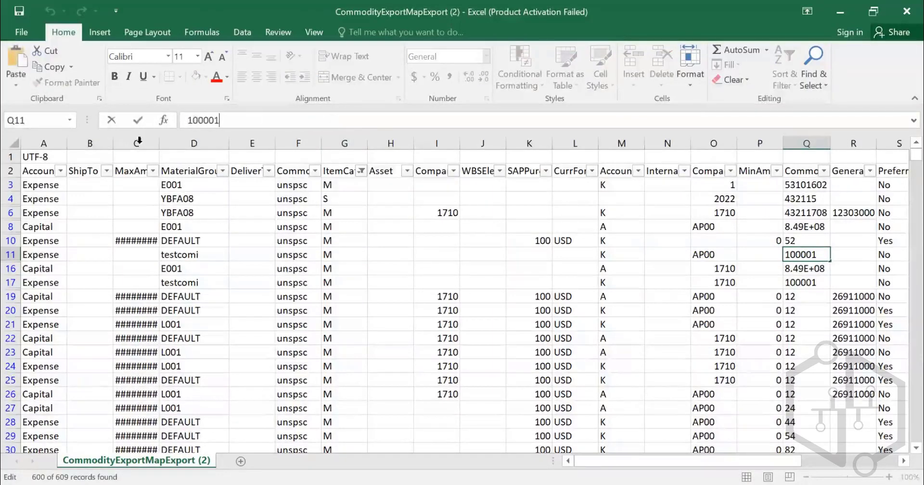
left_click_drag(217, 122, 160, 116)
key("ctrl+c")
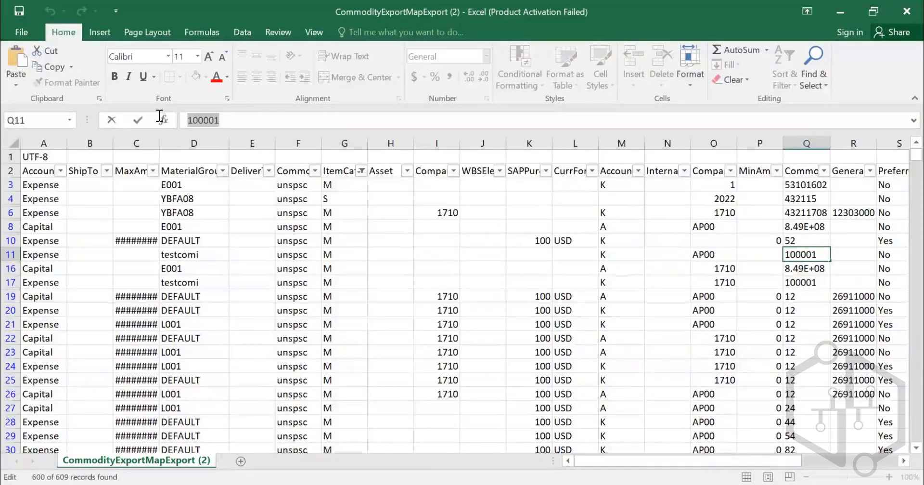
left_click(821, 171)
left_click(698, 293)
key("ctrl+v")
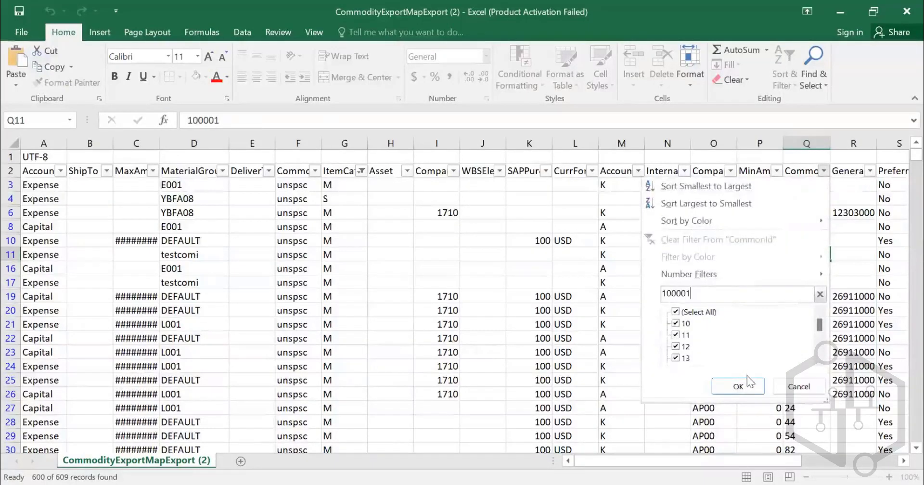
left_click(752, 385)
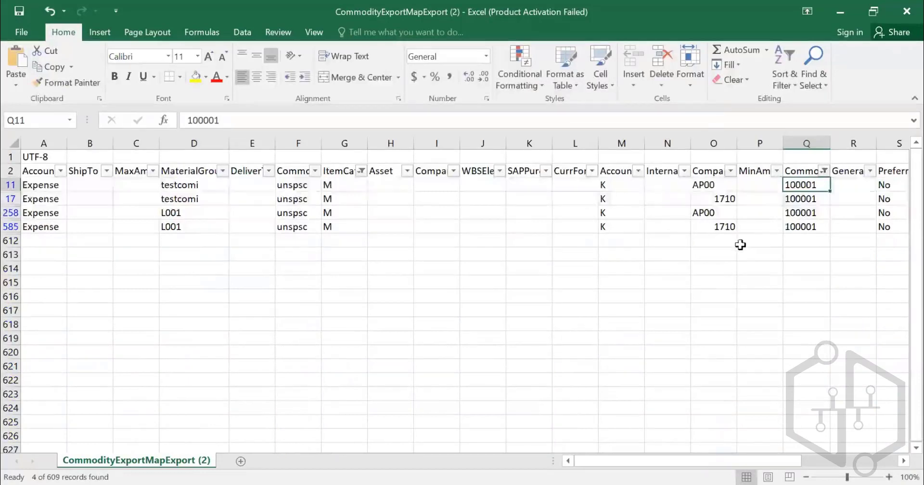
- Review the ItemCategory values of the rows for commodity code 100001 and the material group and other fields of row 258
left_click_drag(342, 186, 344, 223)
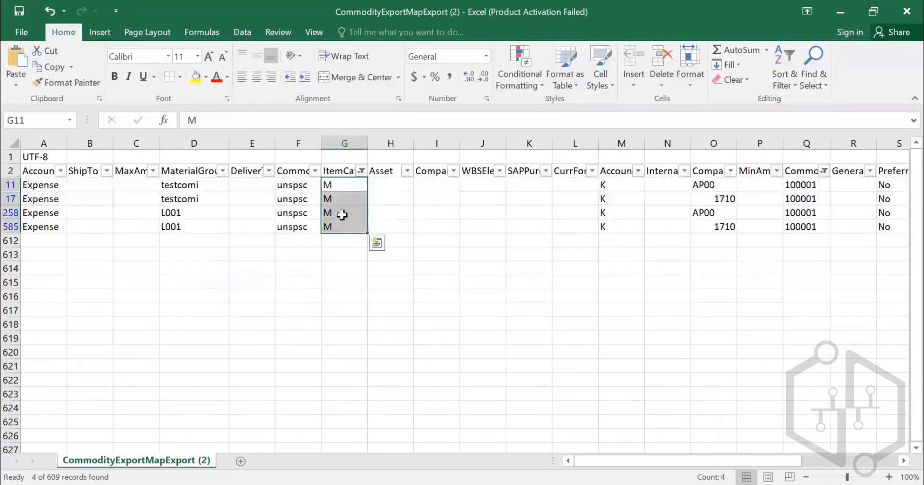
left_click(351, 213)
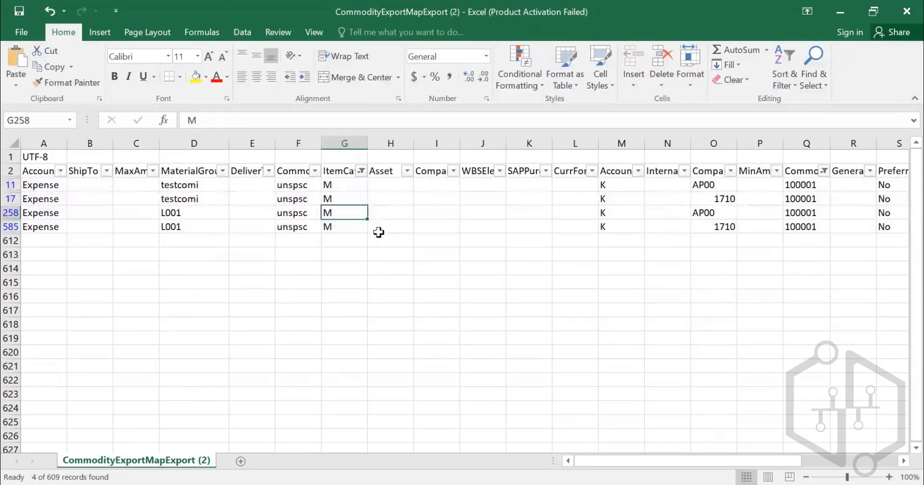
key("Left")
key("Left")
key("Left")
key("Left")
key("Left")
key("Left")
key("Right")
key("Right")
key("Right")
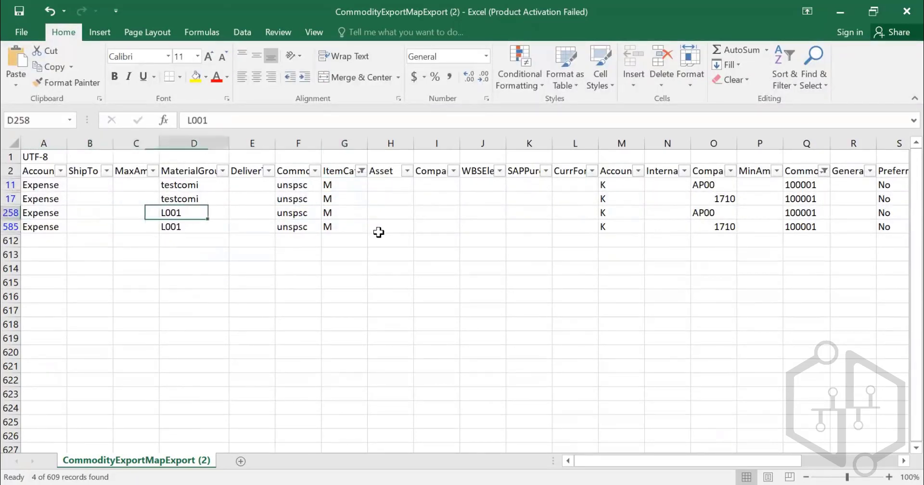
key("Right")
key("Right")
key("Right")
key("Right")
key("Right")
key("Right")
key("Right")
key("Right")
key("Right")
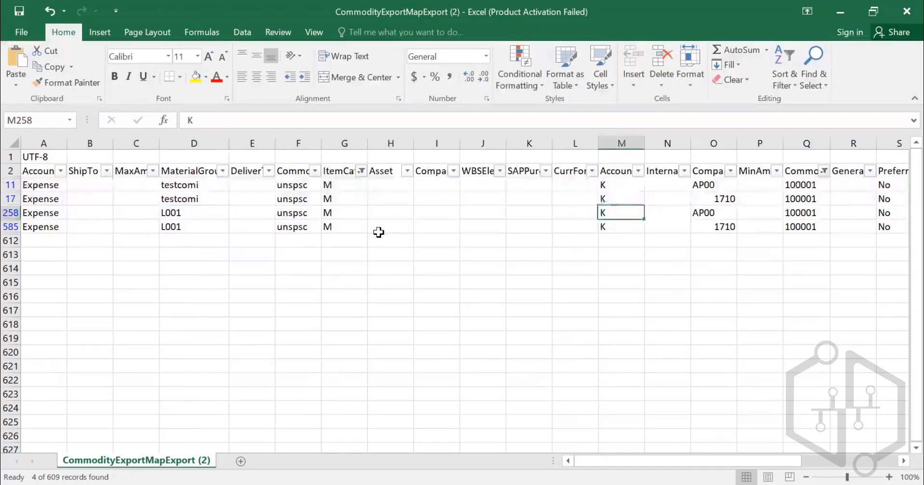
key("Right")
- Compare the account values in column M across the filtered rows and check them against the CommonId in row 17
key("Left")
key("Left")
key("Up")
key("Up")
key("Right")
key("Down")
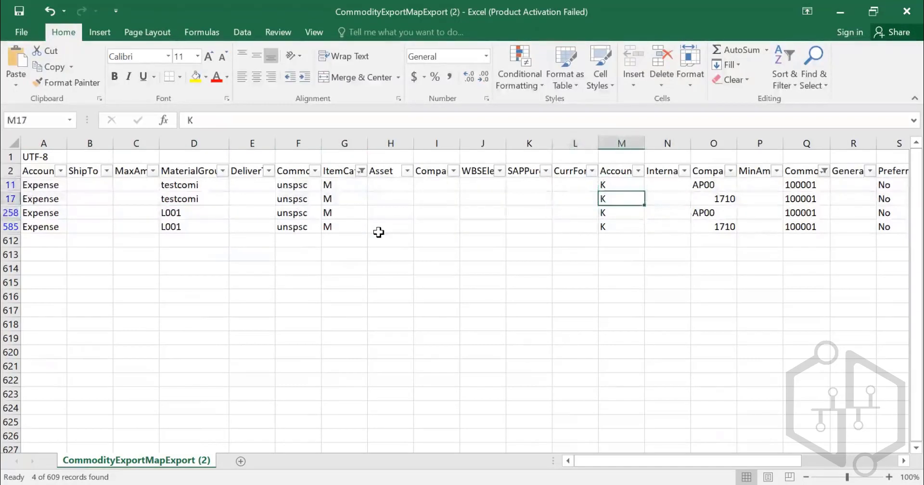
key("Down")
key("Down")
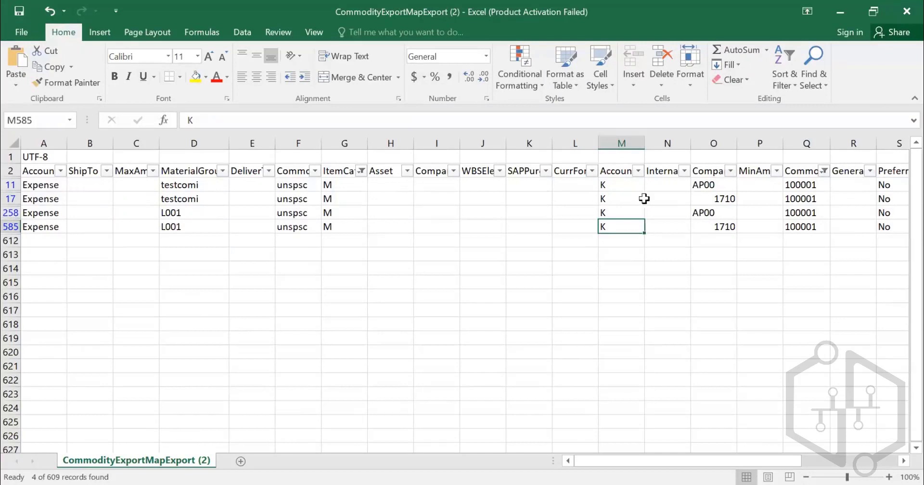
left_click(797, 199)
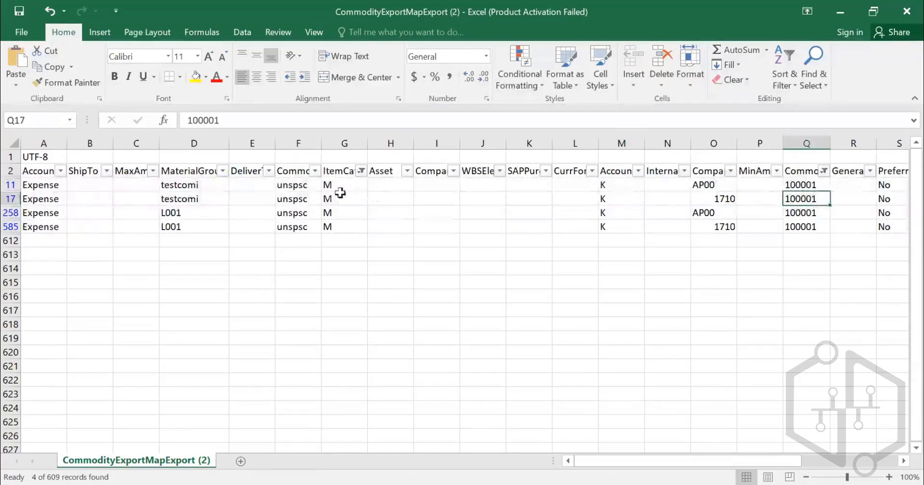
- Review the account values in column M of the filtered rows and the fields of row 11 out to column W
left_click(638, 172)
key("Escape")
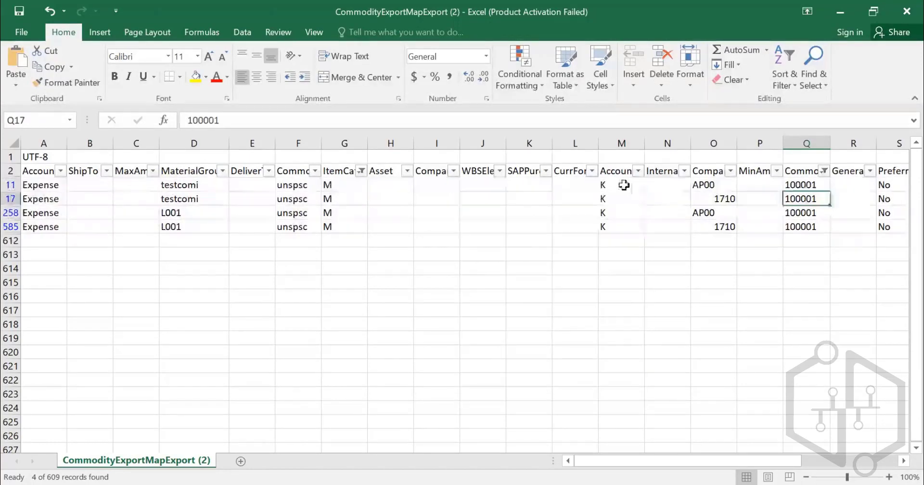
left_click_drag(623, 186, 625, 221)
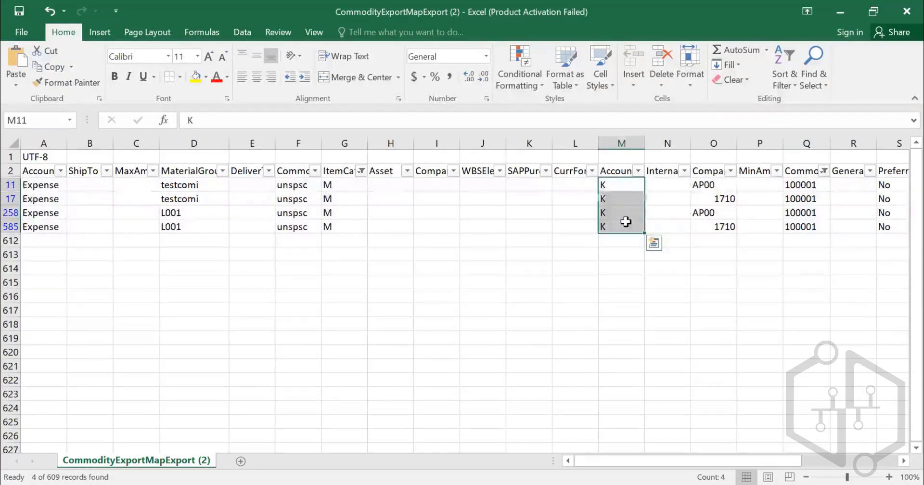
key("Right")
key("Left")
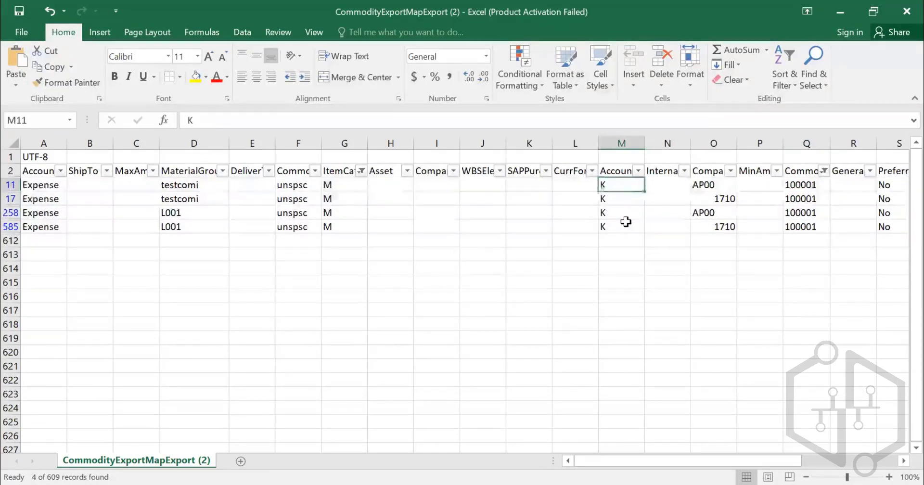
key("Right")
key("Right")
key("Right")
key("Right")
key("Right")
key("Right")
key("Right")
key("Right")
key("Left")
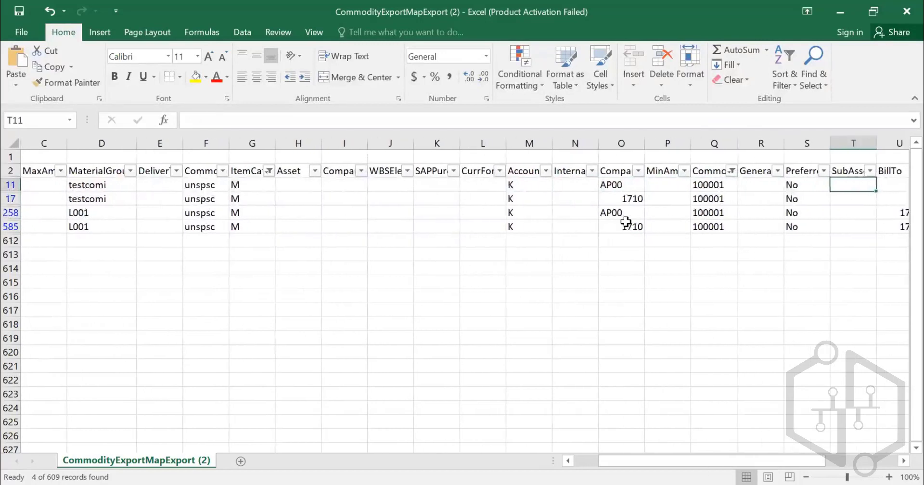
key("Left")
key("Left")
key("Left")
key("Left")
key("Left")
key("Left")
key("Left")
key("Left")
key("Left")
key("Left")
key("Right")
key("Right")
key("Right")
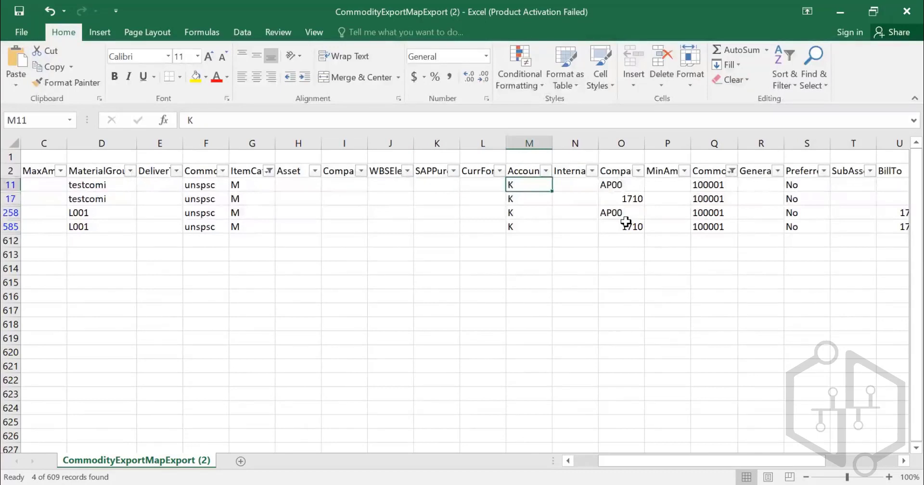
key("Right")
key("Right")
key("Right")
key("Right")
key("Right")
key("Right")
key("Right")
key("Right")
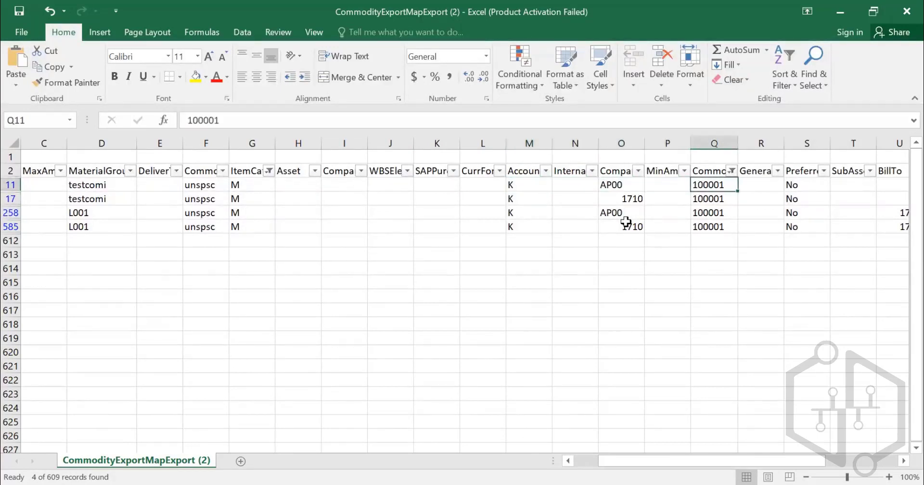
key("Right")
key("Right")
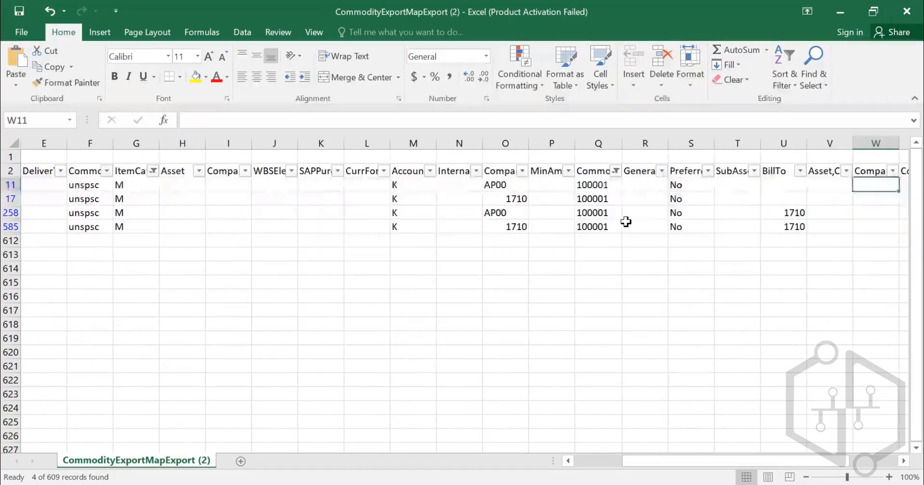
- Examine the fields of row 585 out past the last header column and back to column A
key("Down")
key("Down")
key("Left")
key("Left")
key("Down")
key("Left")
key("Left")
key("Left")
key("Left")
key("Left")
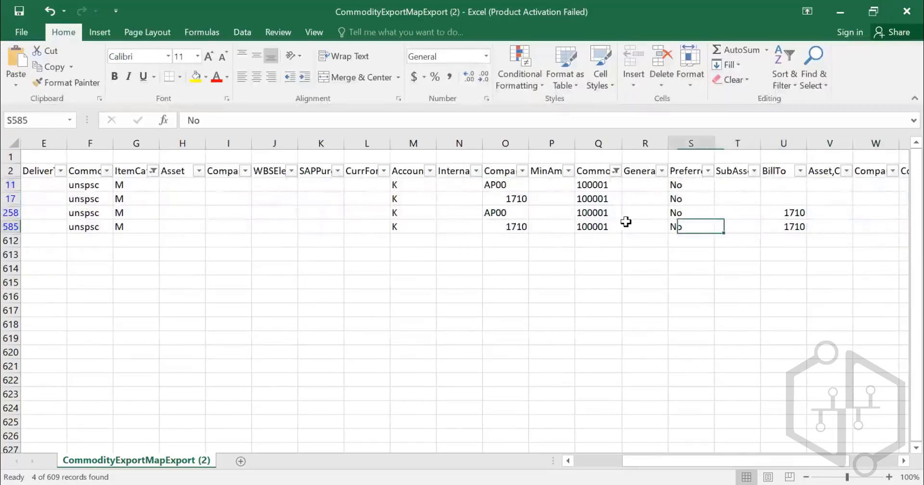
key("Right")
key("Right")
key("Right")
key("Right")
key("Right")
key("Right")
key("Right")
key("Right")
key("Right")
key("Right")
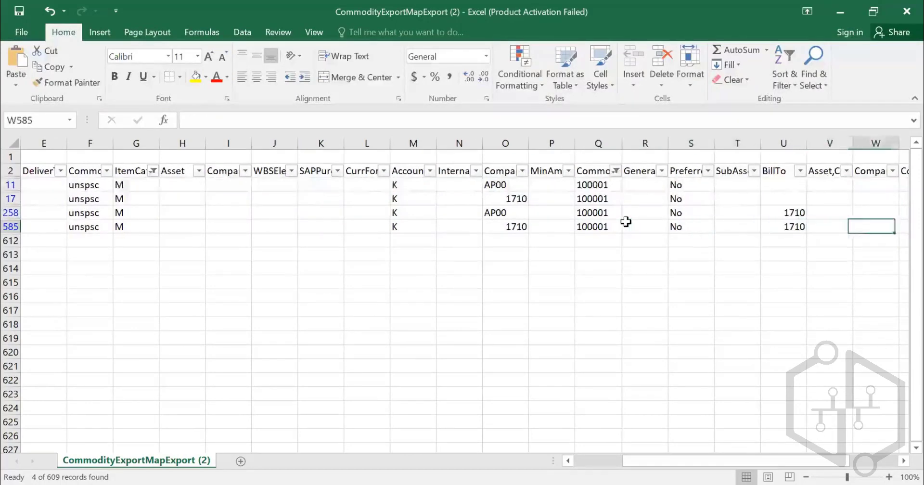
key("Right")
key("Right")
key("Right")
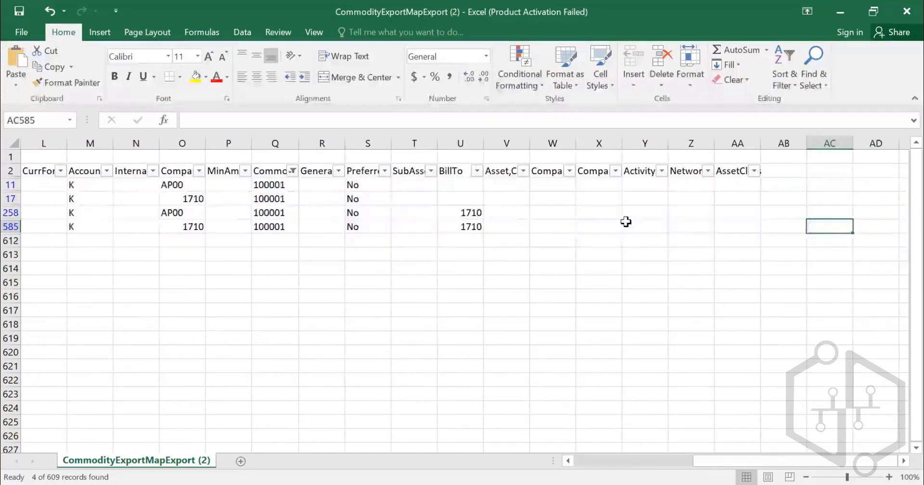
key("Left")
key("Left")
key("Left")
key("Left")
key("Left")
key("Left")
key("Left")
key("Left")
key("Left")
key("Left")
key("Left")
key("Left")
key("Left")
key("Left")
key("Left")
key("Left")
key("Left")
key("Left")
key("Left")
key("Left")
key("Left")
key("Left")
key("Left")
key("Left")
key("Left")
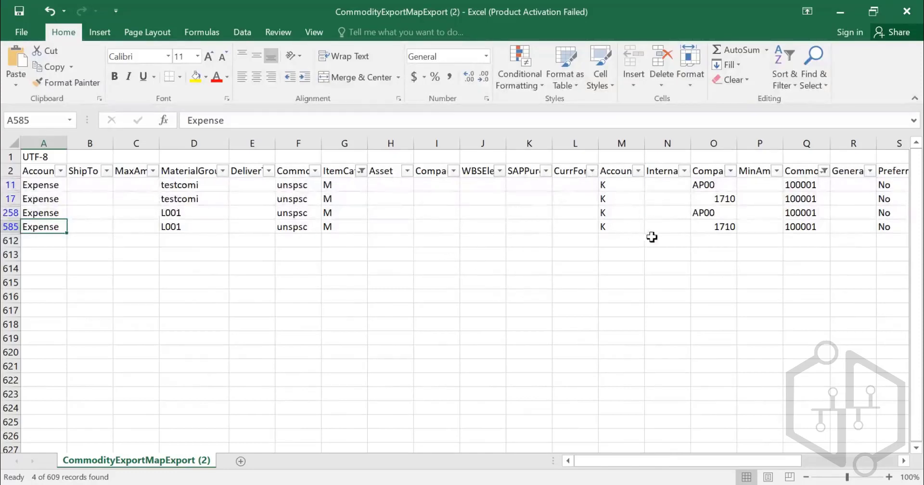
- Compare the commodity codes in column Q, account values in column M and company values in column O across the filtered rows
left_click_drag(808, 197, 810, 227)
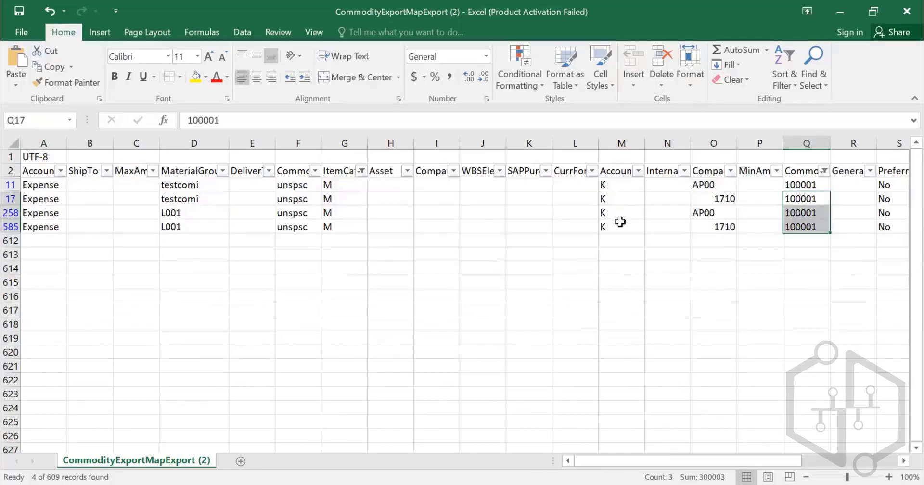
left_click_drag(616, 187, 629, 220)
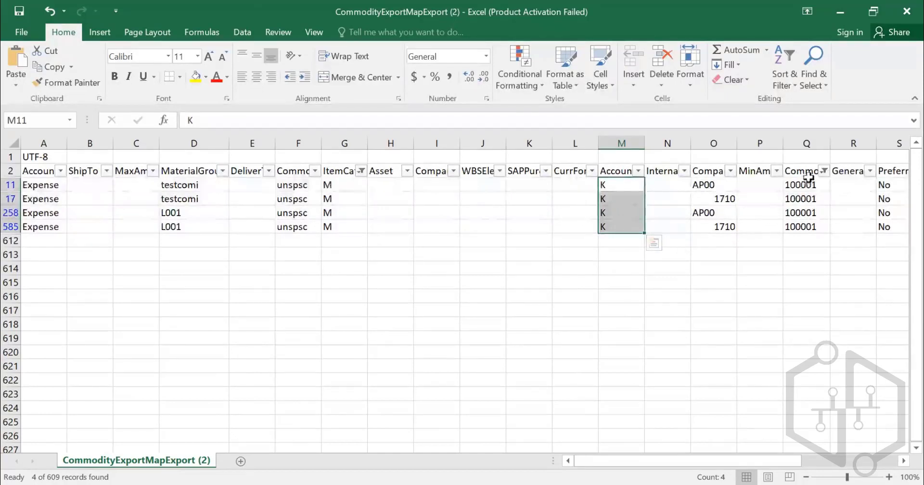
left_click(797, 199)
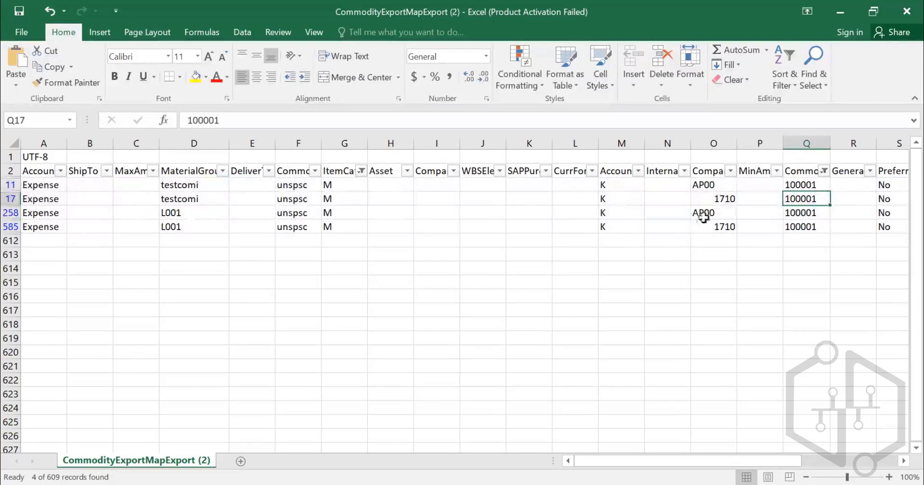
left_click(718, 228)
left_click_drag(718, 230, 721, 186)
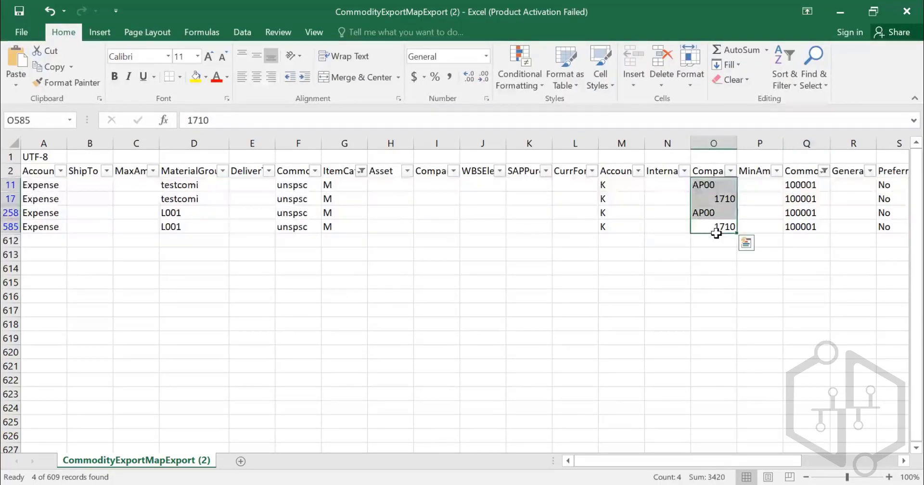
left_click(611, 228)
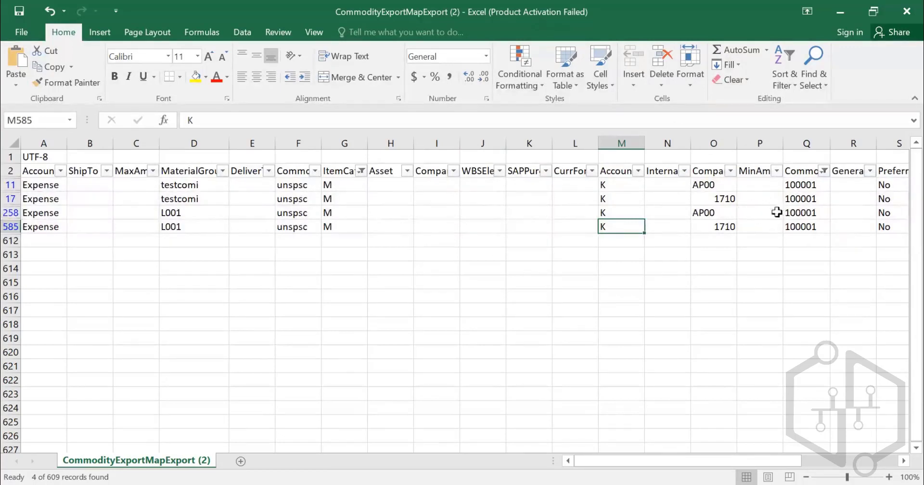
left_click_drag(802, 184, 802, 227)
left_click(802, 227)
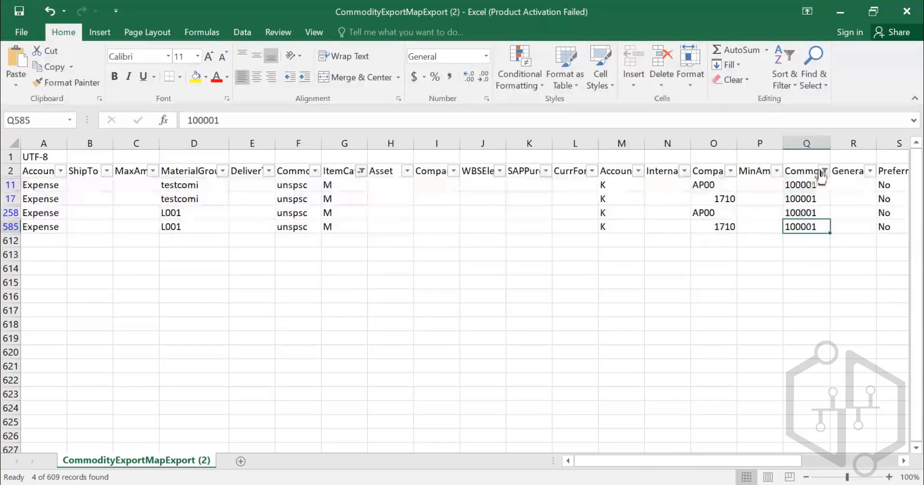
left_click(719, 226)
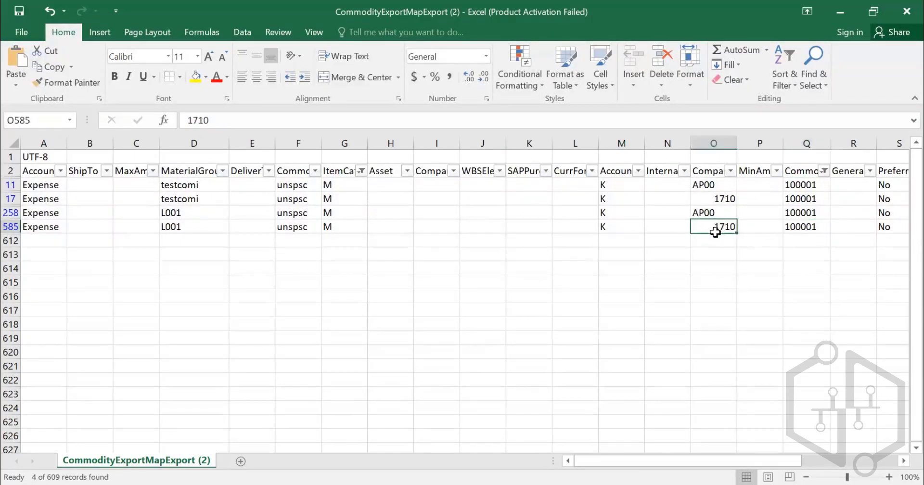
left_click(629, 228)
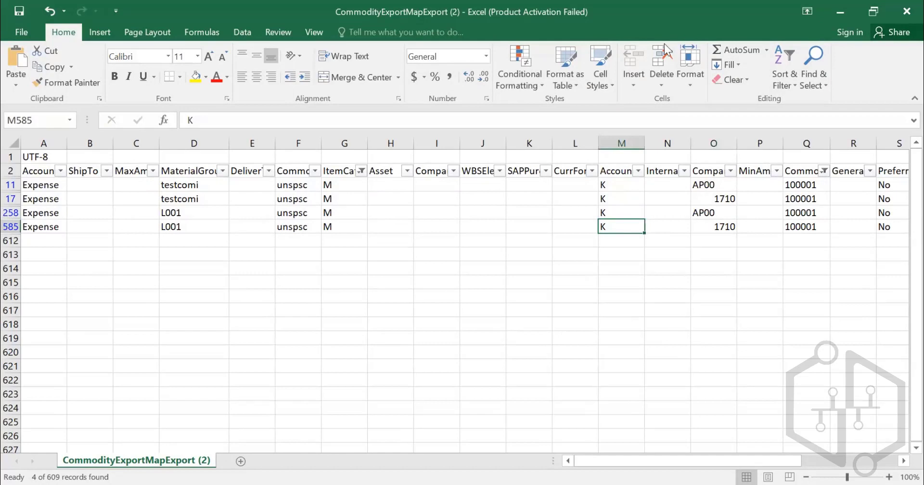
- Switch to SAP Ariba and examine the Export ERP Commodity Codes task among the commodity export tasks
key("alt+Tab")
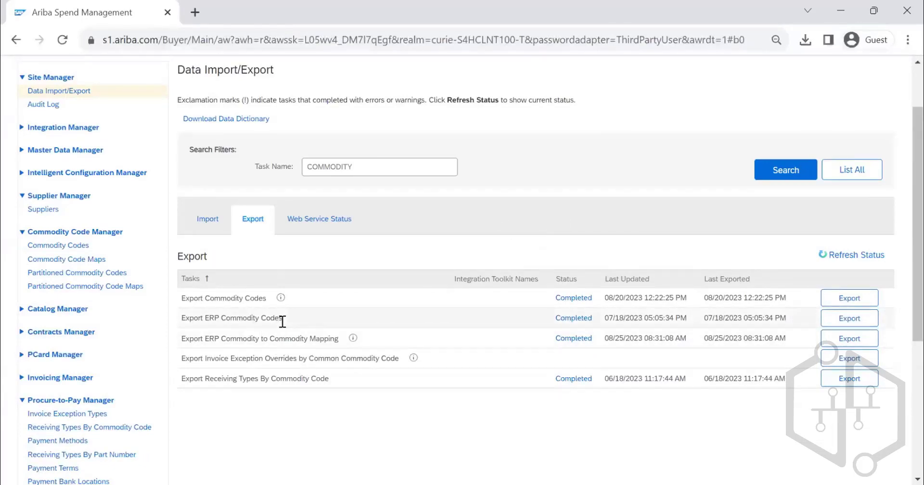
left_click_drag(289, 320, 196, 320)
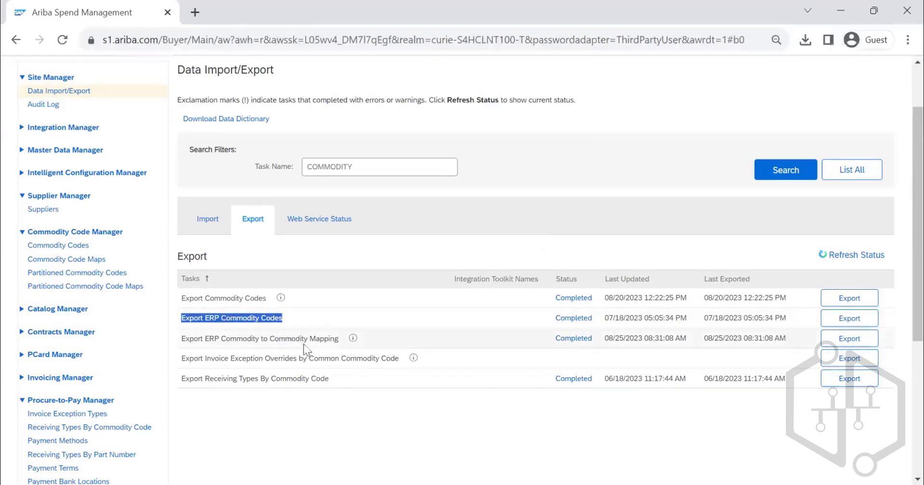
left_click(211, 232)
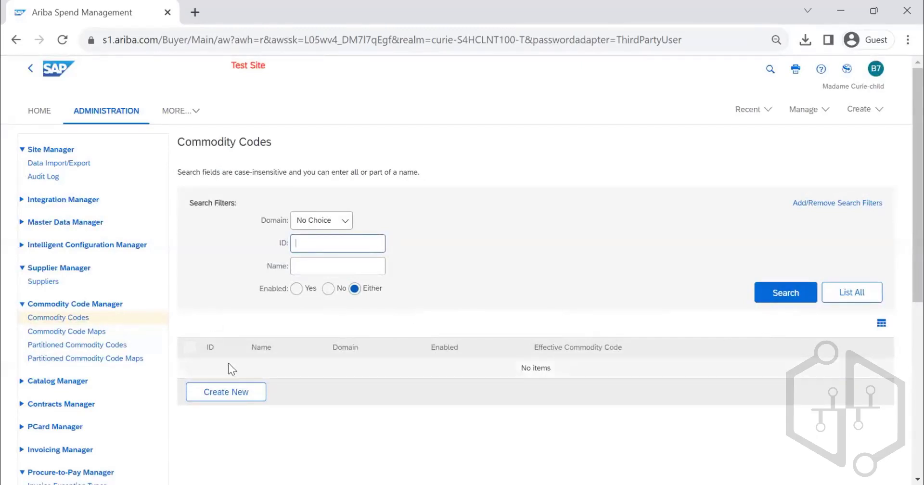
- Start a new commodity code under Commodity Codes with domain custom, ID 4523 and name FURNITURE FITTING
left_click(235, 399)
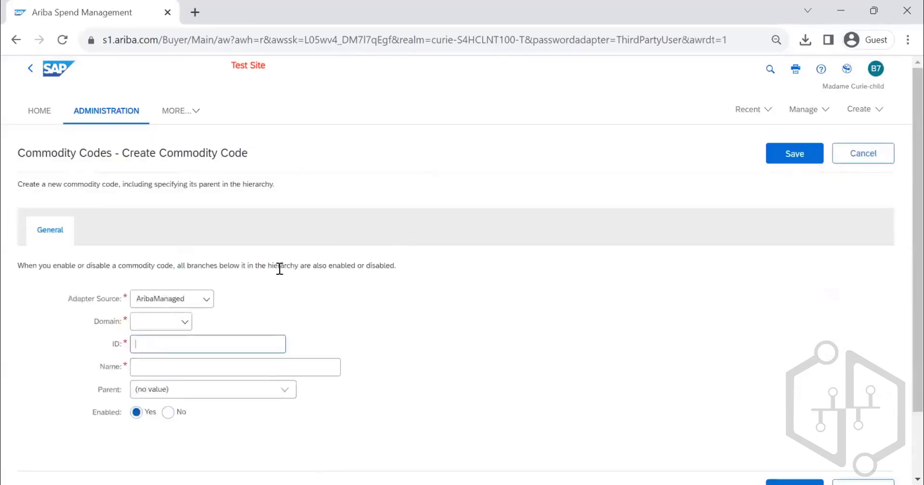
scroll(230, 296, "down", 2)
left_click(180, 252)
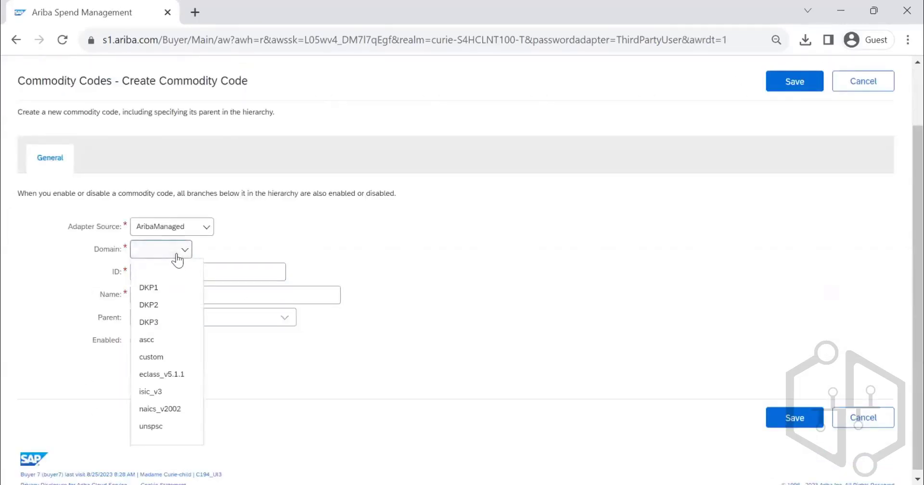
left_click(171, 356)
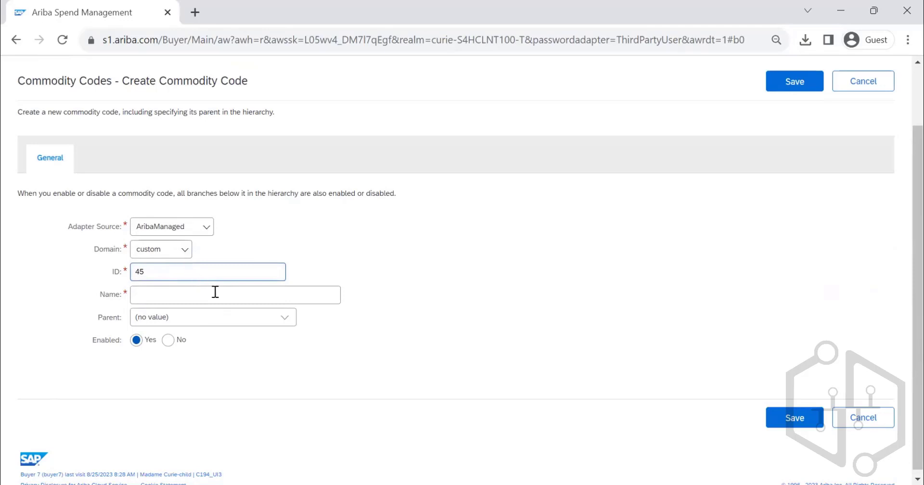
type("3")
left_click(210, 295)
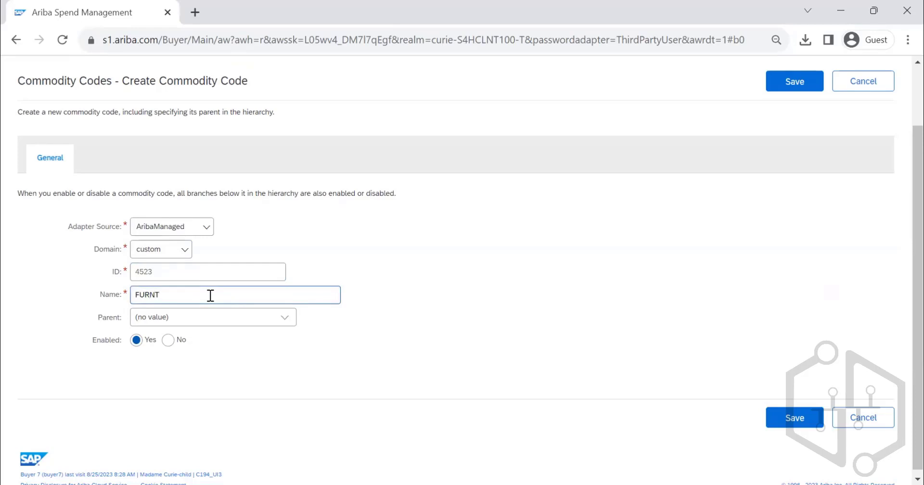
type("FURNITURE FITTING")
- Search the available parent commodity codes by ID for 45 and close the chooser without selecting one
left_click(289, 319)
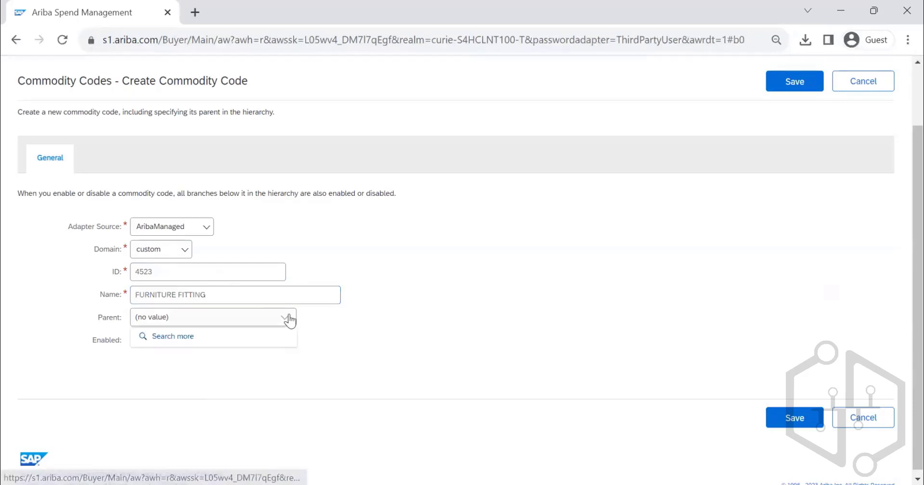
left_click(268, 336)
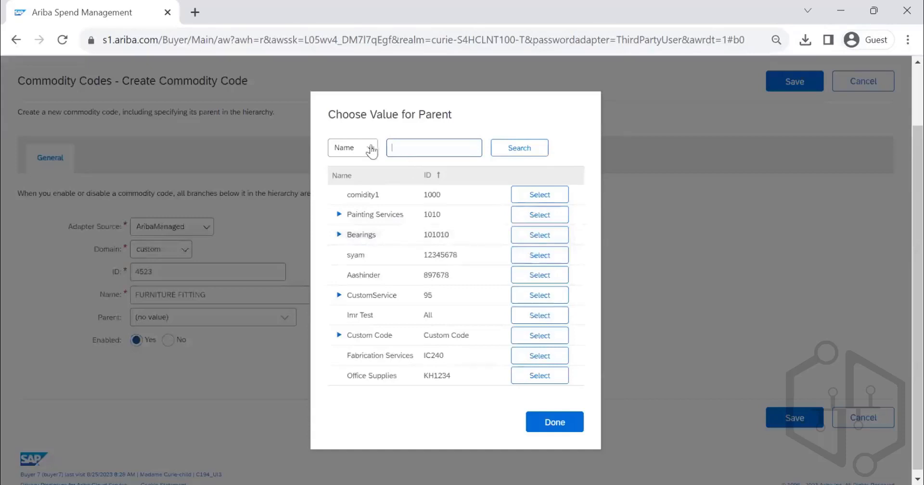
left_click(368, 148)
left_click(361, 187)
left_click(415, 149)
type("45")
left_click(494, 153)
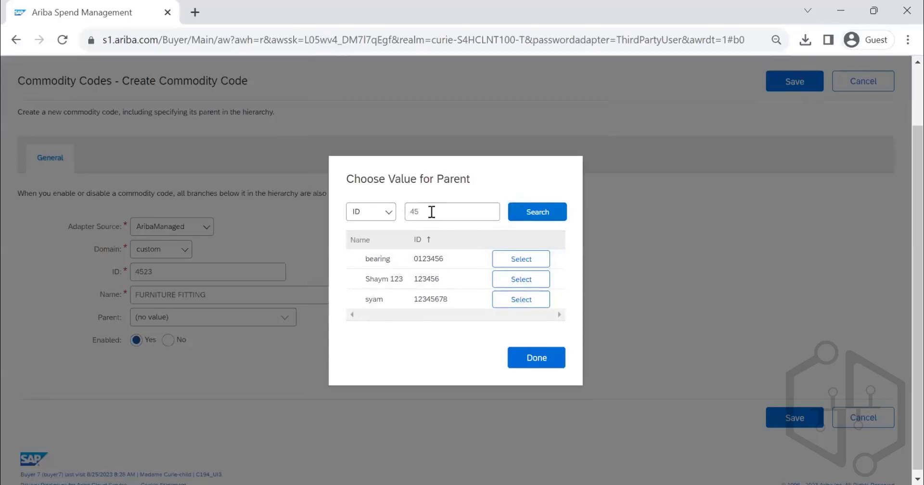
left_click(426, 210)
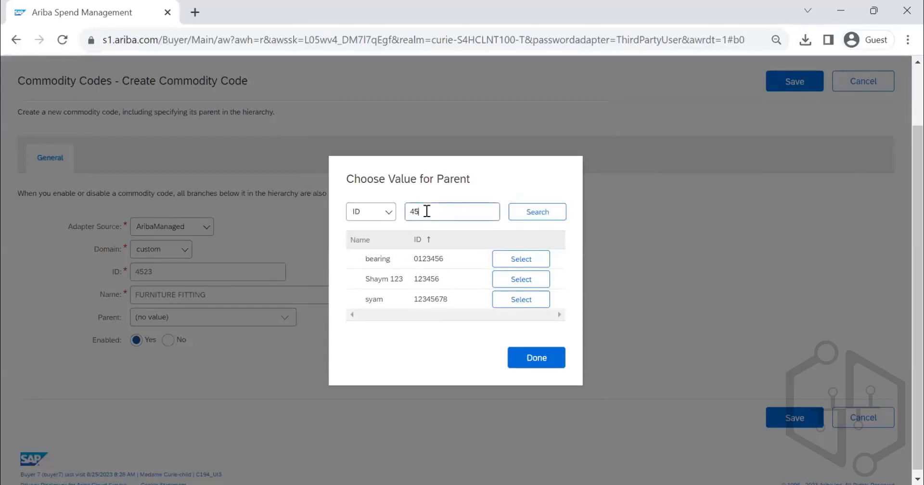
left_click(537, 364)
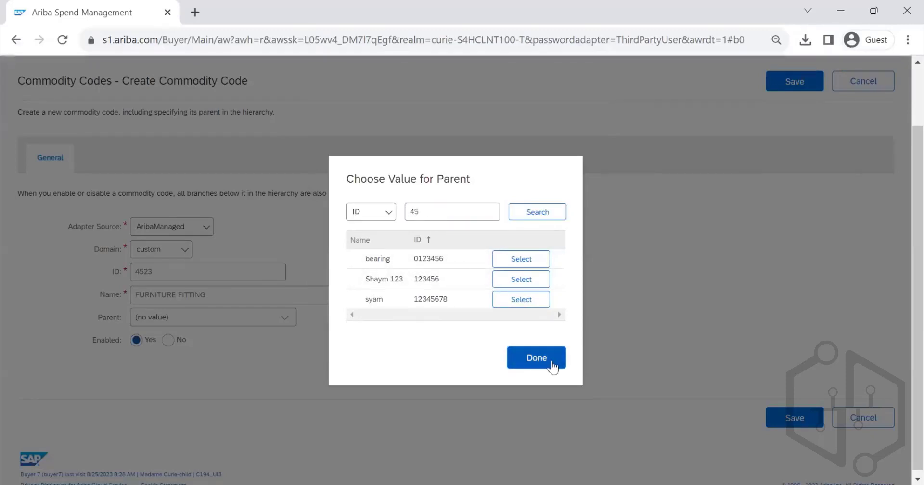
- Save the new commodity code and search the commodity codes by name for FURNITURE
left_click(788, 83)
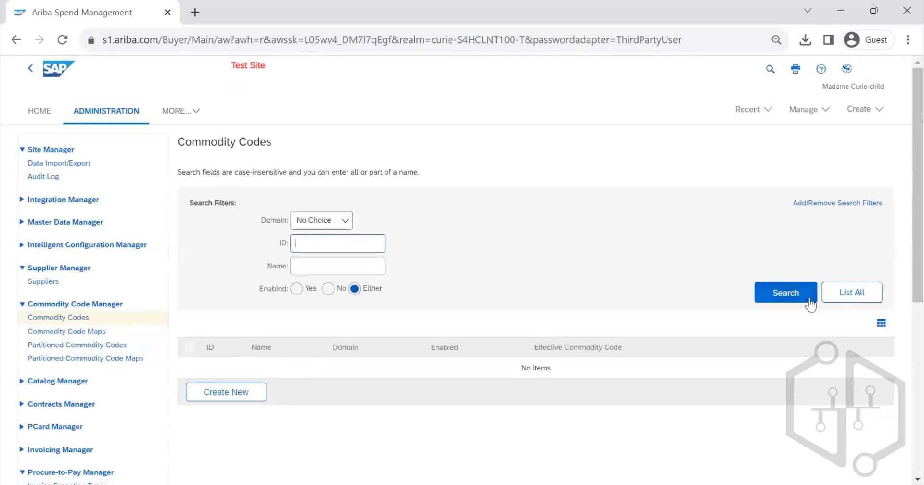
left_click(785, 293)
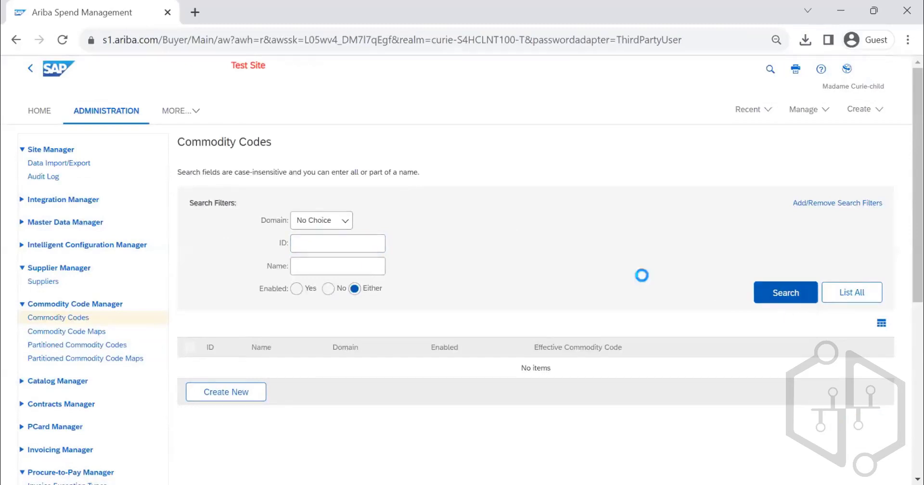
left_click(361, 266)
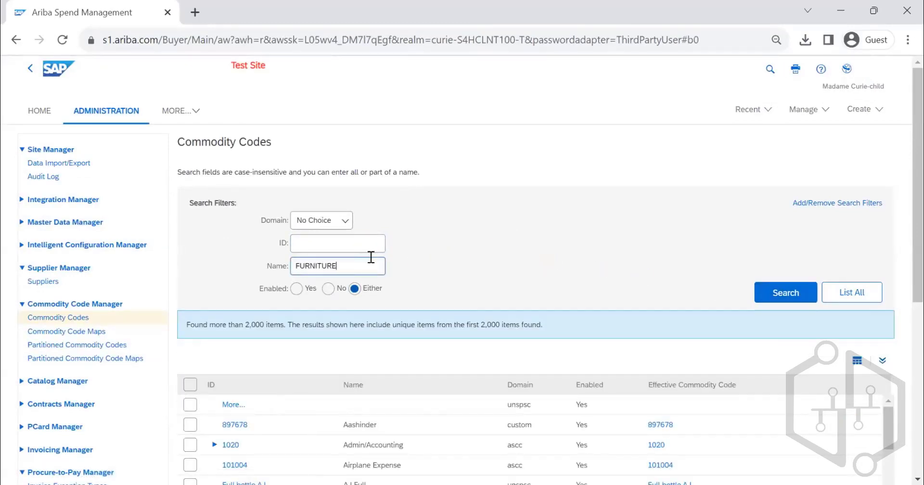
key("Return")
scroll(389, 253, "down", 3)
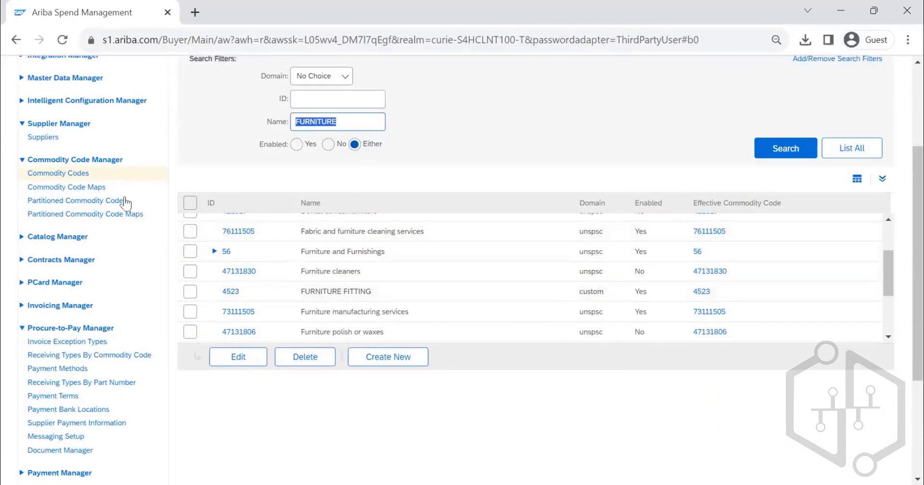
- Start a new commodity code map under Commodity Code Maps with custom as the source domain
left_click(100, 188)
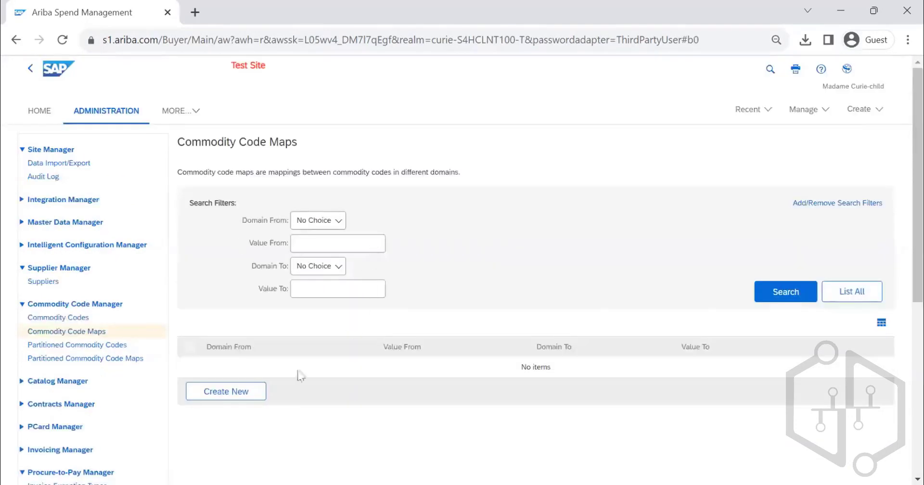
left_click(226, 393)
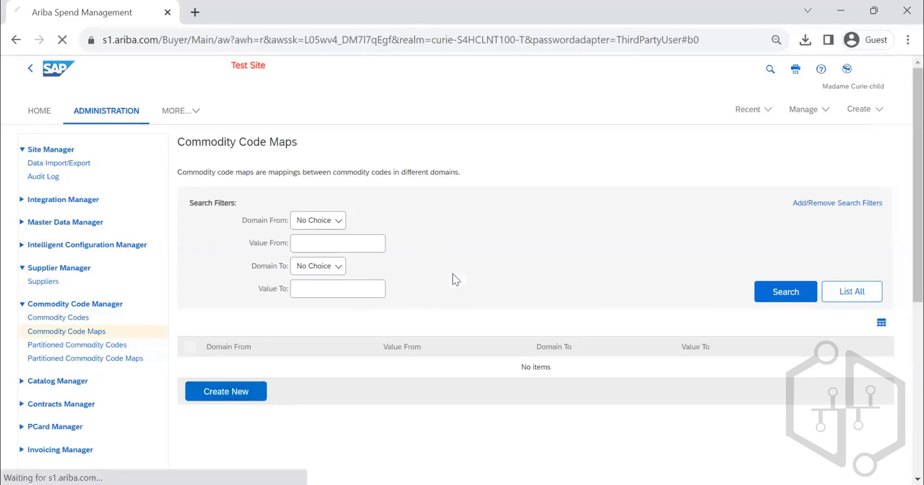
scroll(363, 221, "down", 2)
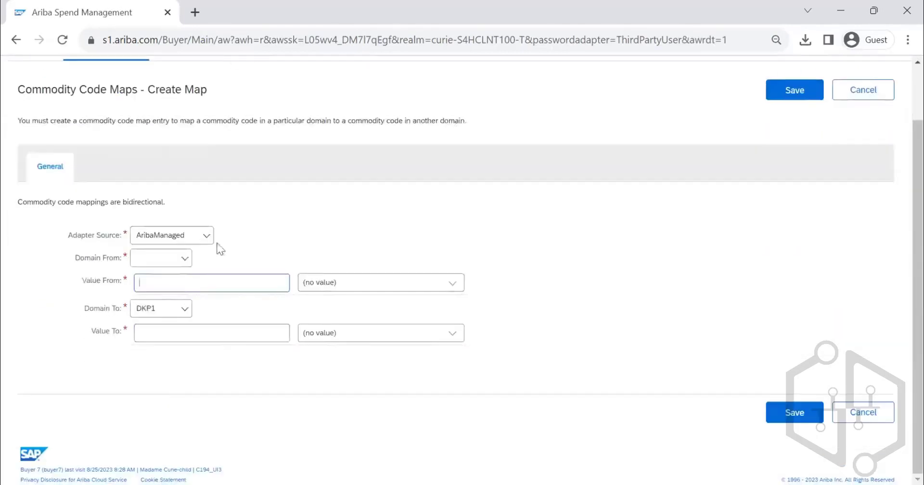
left_click(184, 258)
left_click(162, 365)
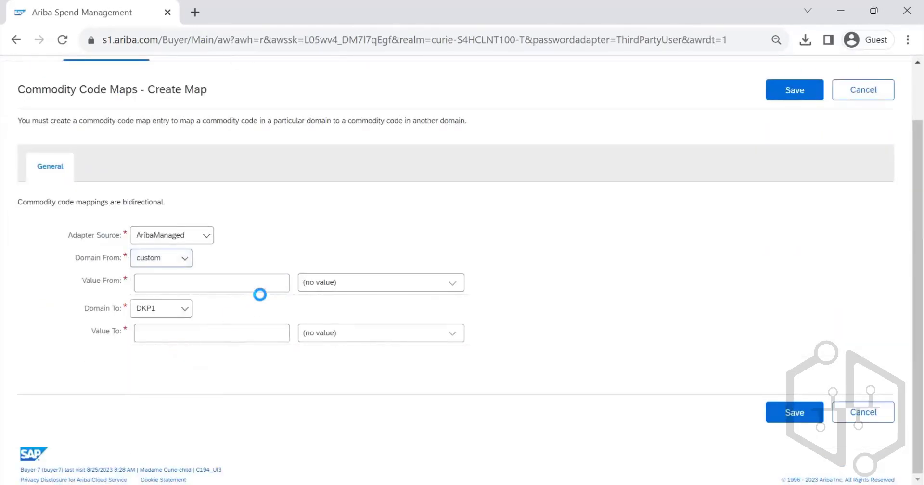
- Set the map's source value to 4523, finding FURNITURE FITTING by ID in the commodity code chooser and selecting it
left_click(256, 286)
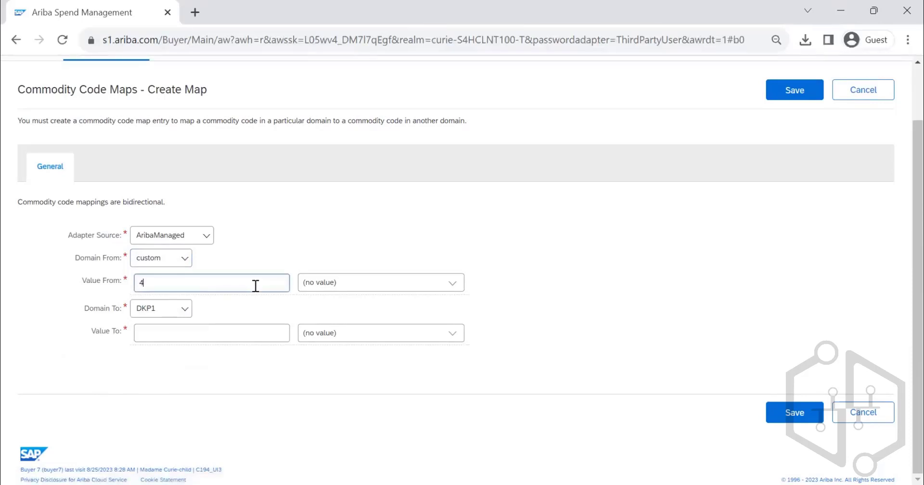
left_click(454, 284)
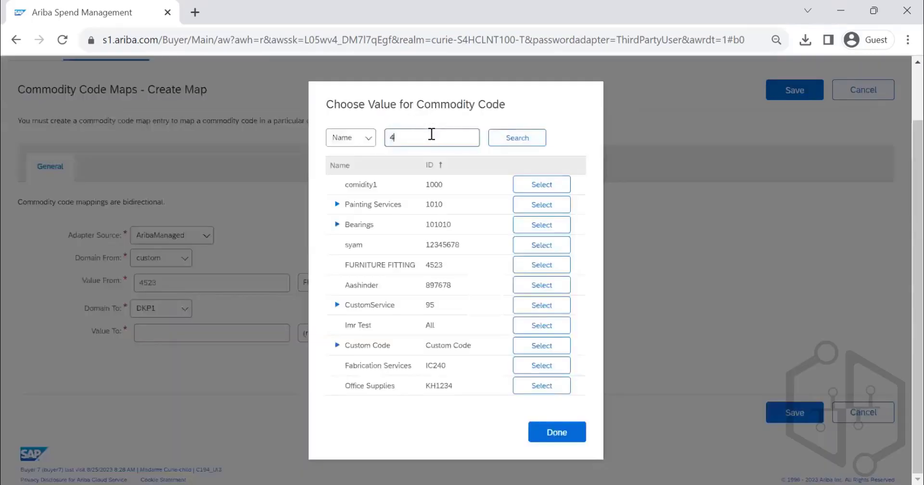
type("523")
left_click(367, 140)
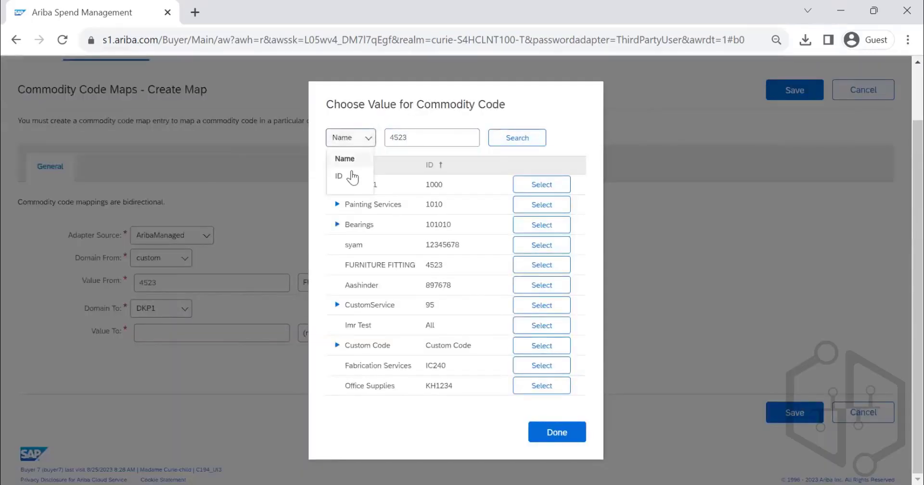
left_click(350, 176)
left_click(519, 144)
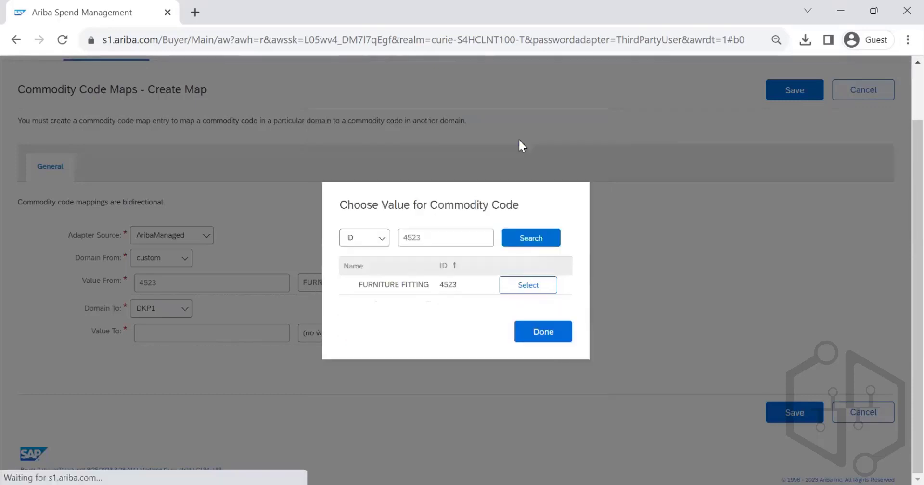
left_click(522, 291)
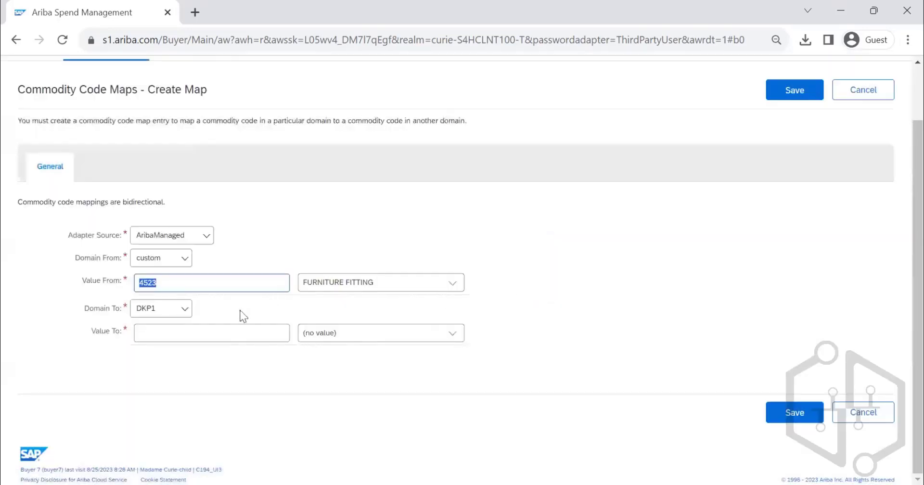
- Map the code to domain unspsc, value Furniture manufacturing services (73111505), found by searching names for FURNITURE, and save the map
left_click(161, 312)
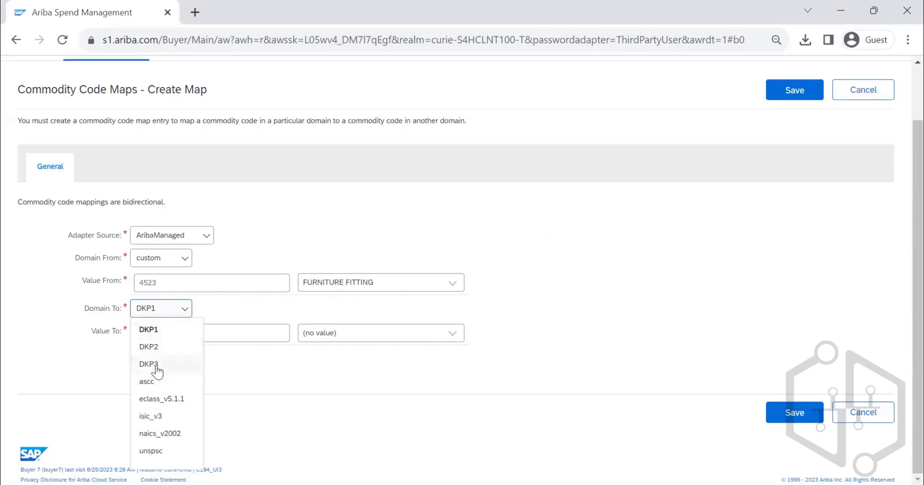
left_click(154, 449)
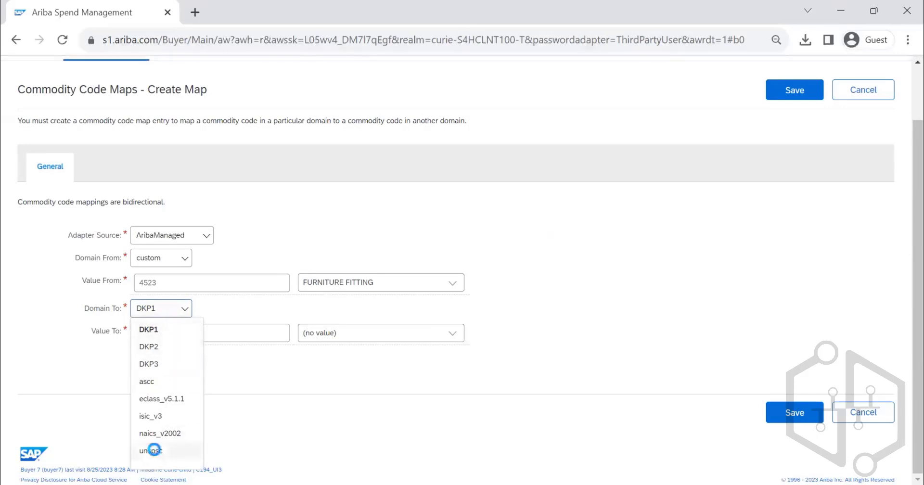
left_click(456, 340)
left_click(435, 351)
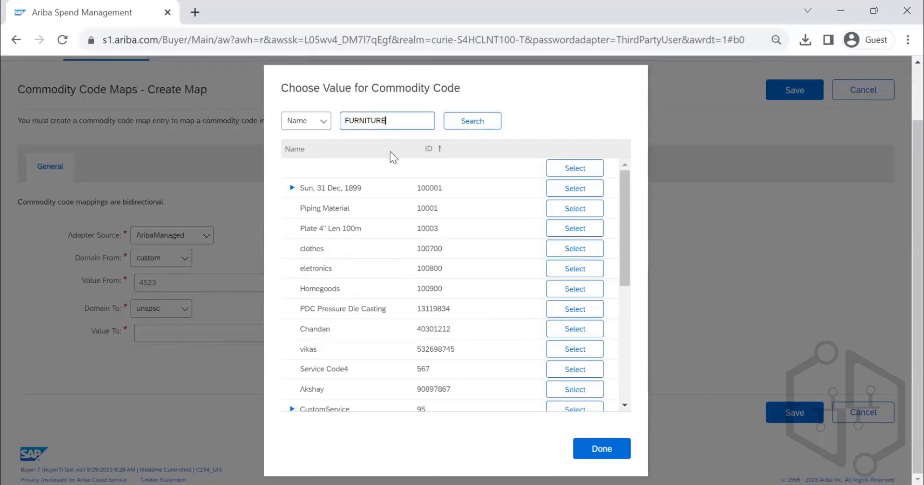
key("Return")
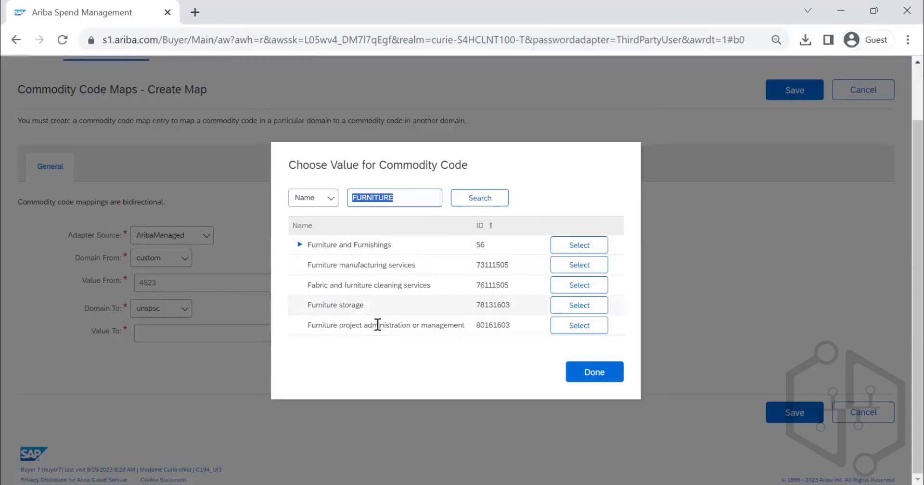
left_click(572, 266)
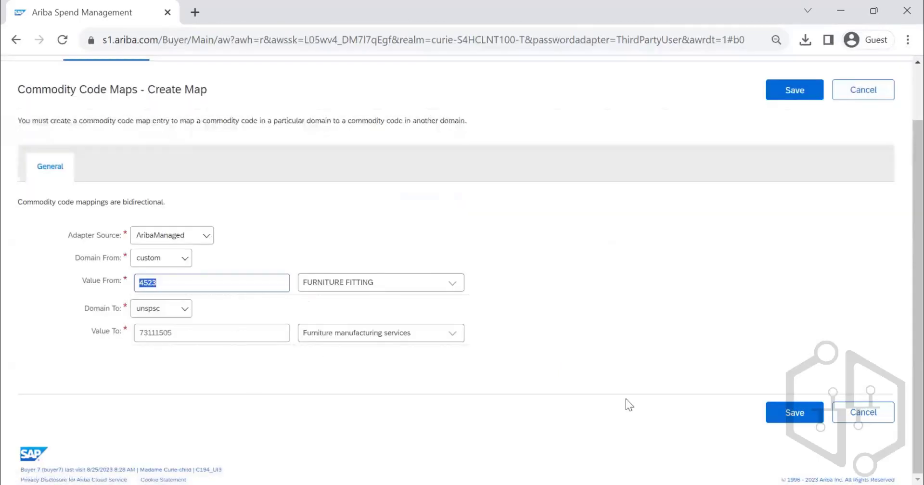
left_click(785, 421)
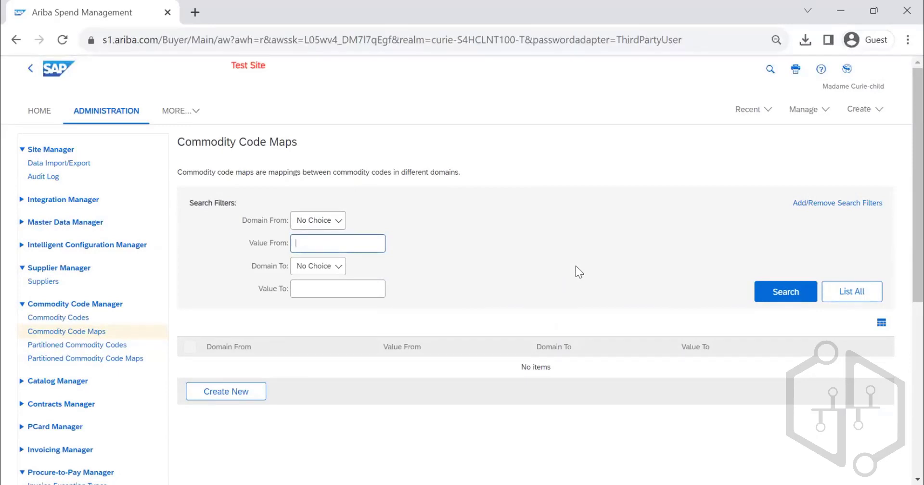
- Examine the creation forms for partitioned commodity codes and partitioned commodity code maps, cancelling without creating anything
left_click(79, 344)
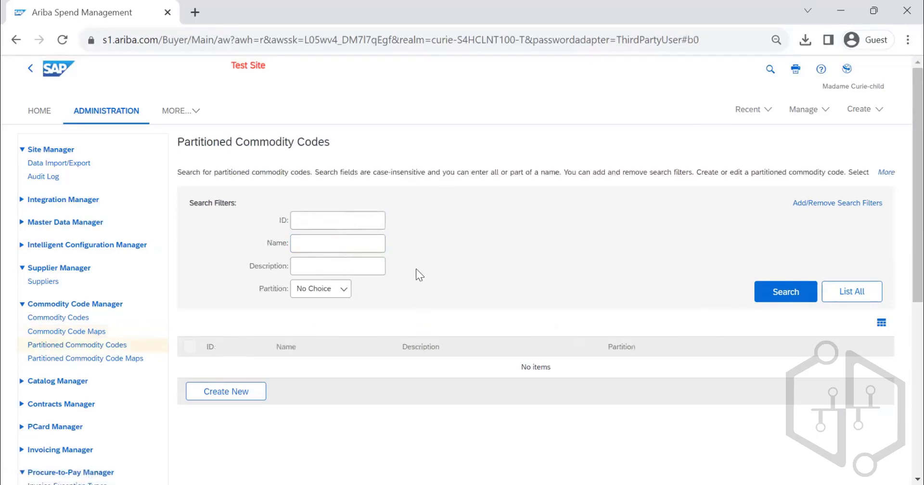
left_click(260, 396)
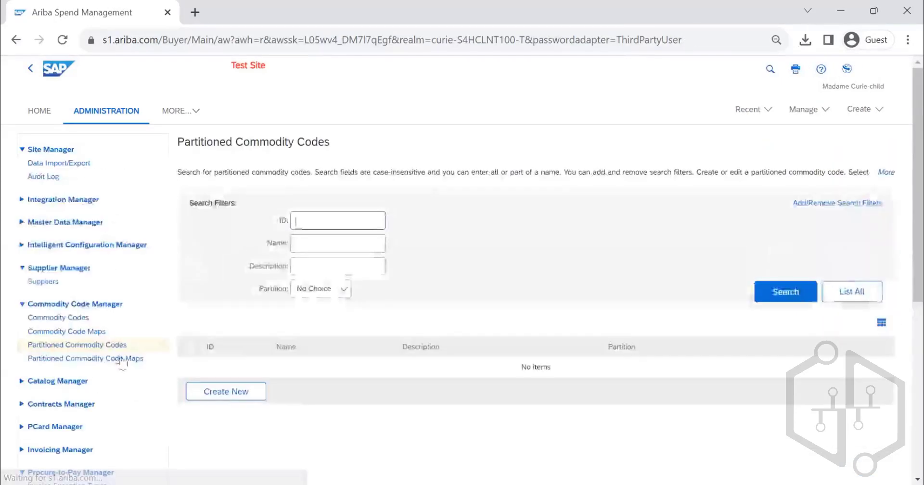
left_click(97, 360)
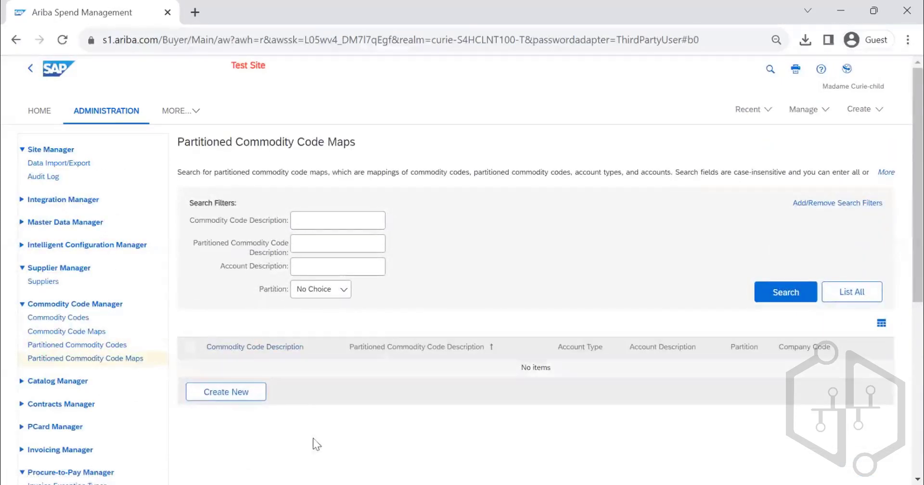
left_click(238, 394)
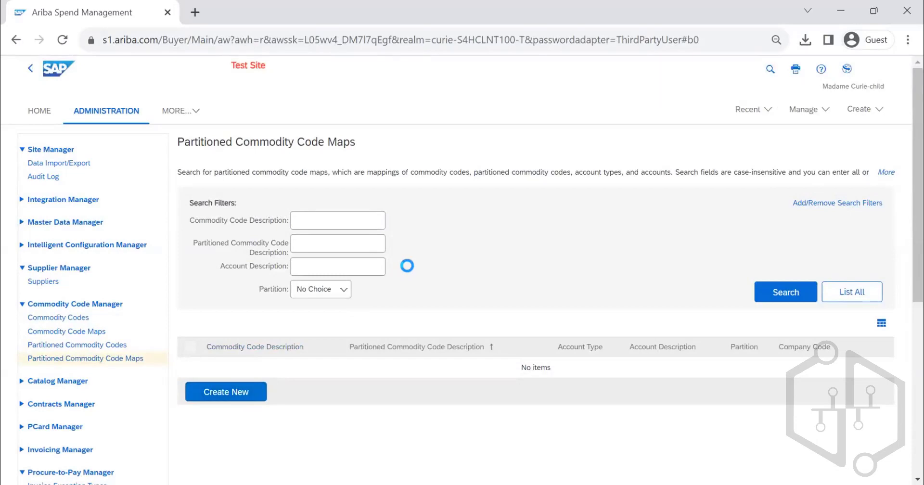
scroll(553, 284, "down", 3)
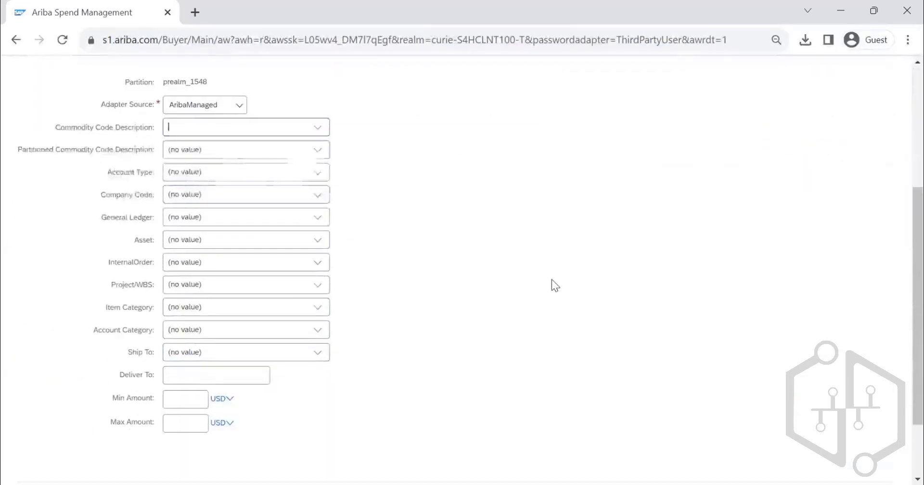
scroll(349, 273, "up", 3)
scroll(217, 346, "down", 3)
scroll(213, 241, "up", 1)
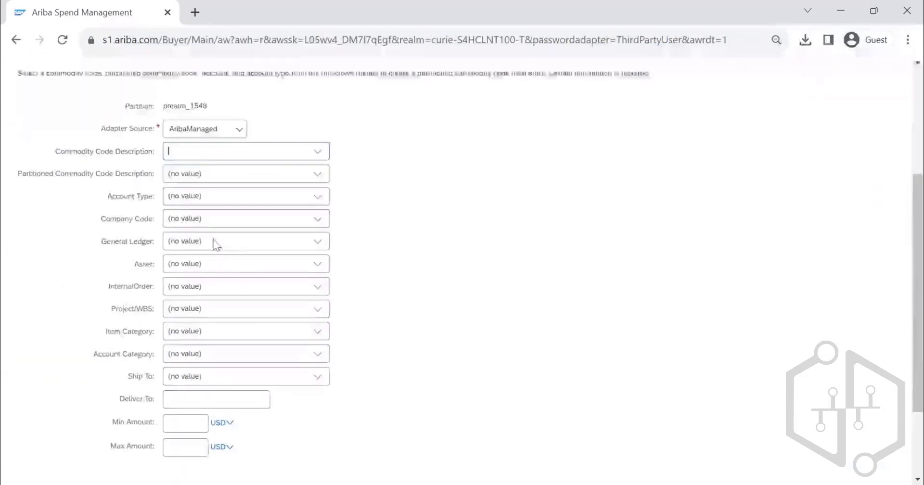
scroll(214, 244, "up", 4)
left_click(861, 157)
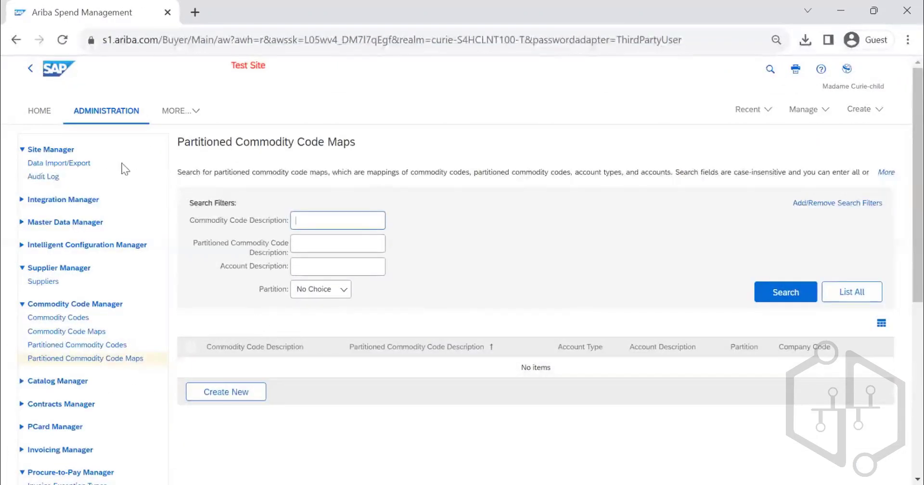
- Open Data Import/Export under Site Manager and view the import tasks
left_click(76, 165)
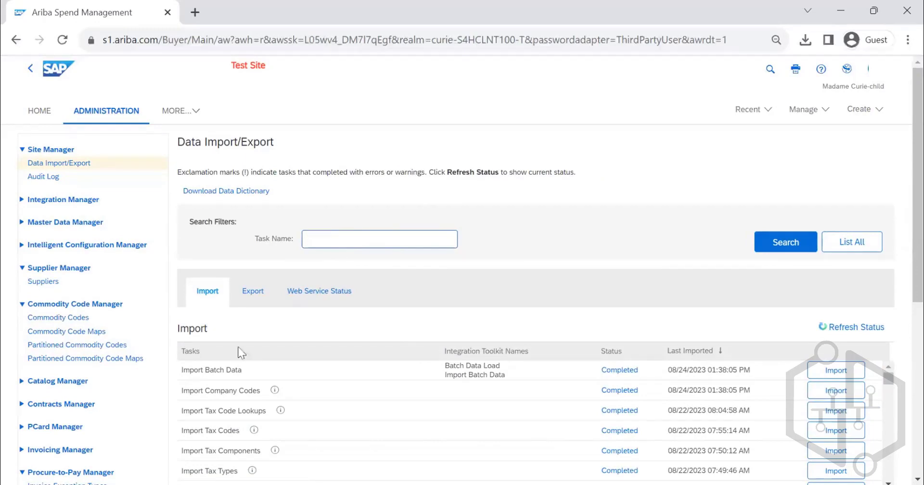
scroll(586, 272, "down", 3)
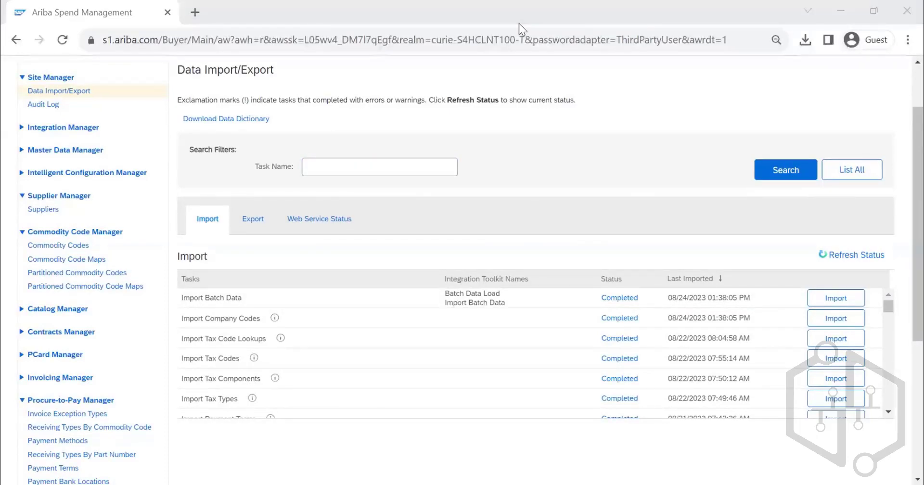
- Switch to the DataDictionary workbook in Excel and search the Indexes sheet for COMMODITY, stepping through matches to Export Commodity Codes
key("ctrl+f")
type("COMMODITY")
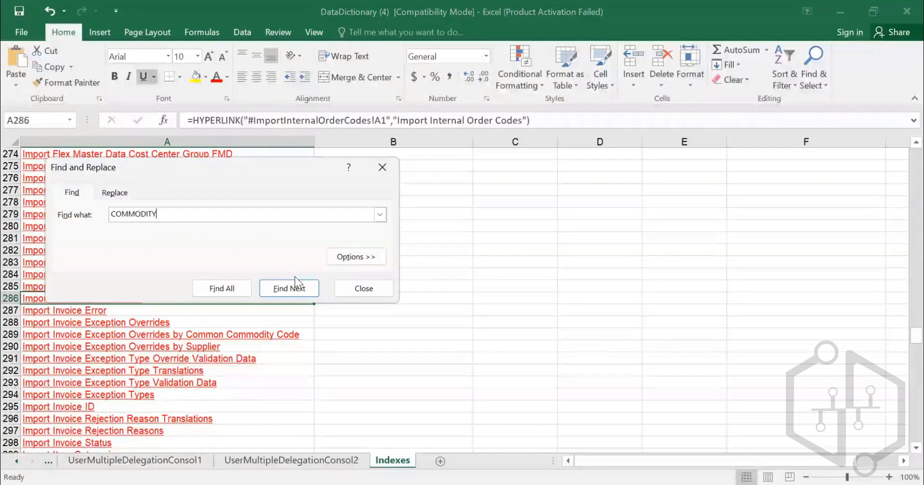
key("Return")
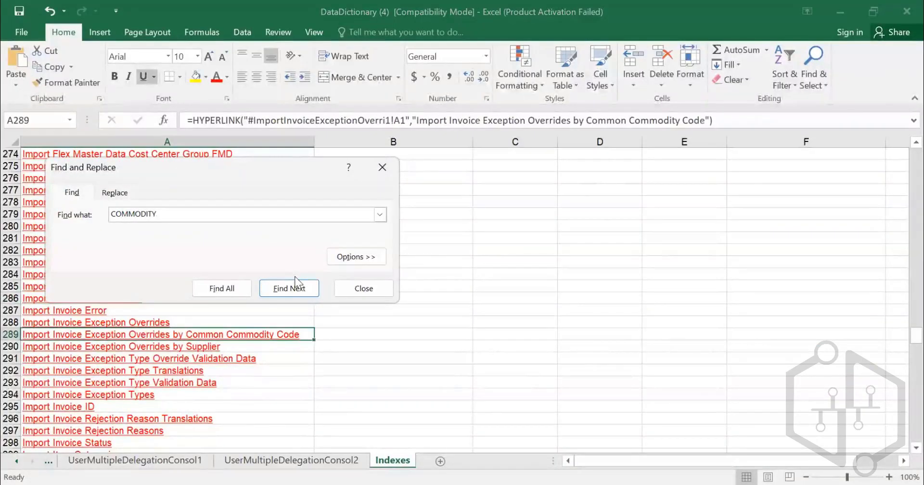
left_click(295, 283)
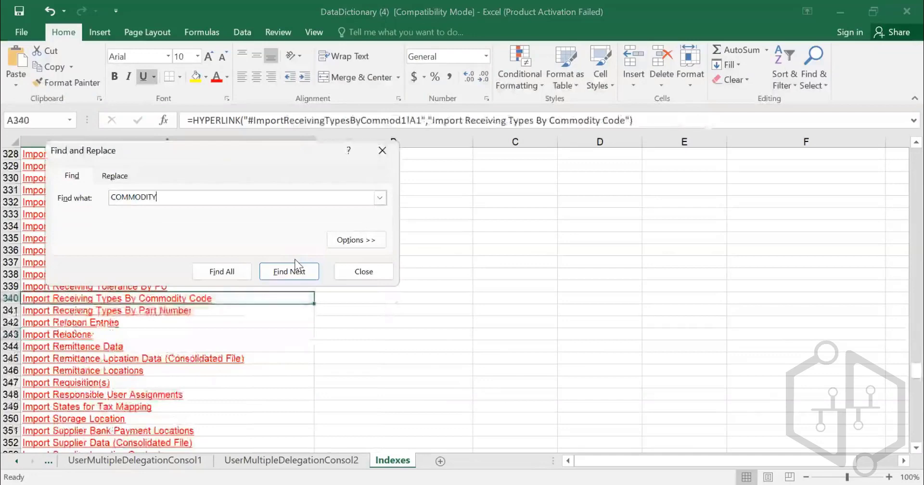
left_click(295, 261)
left_click(295, 260)
left_click(296, 260)
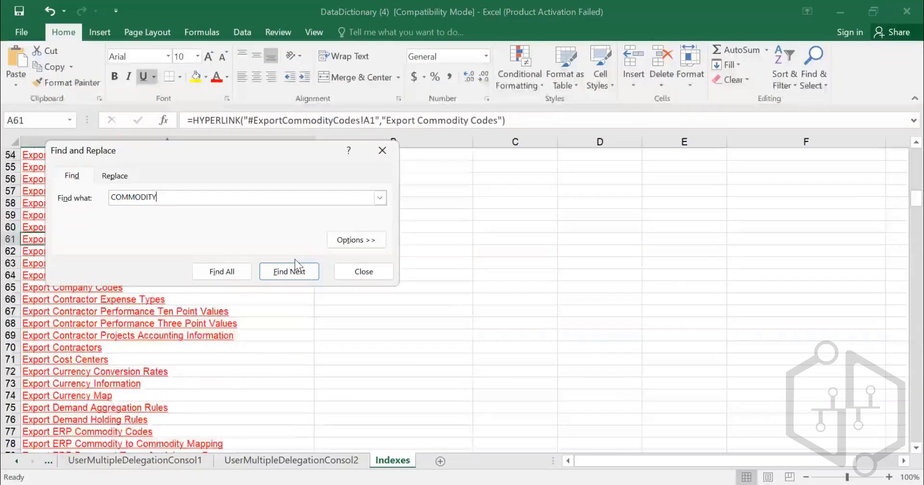
key("Escape")
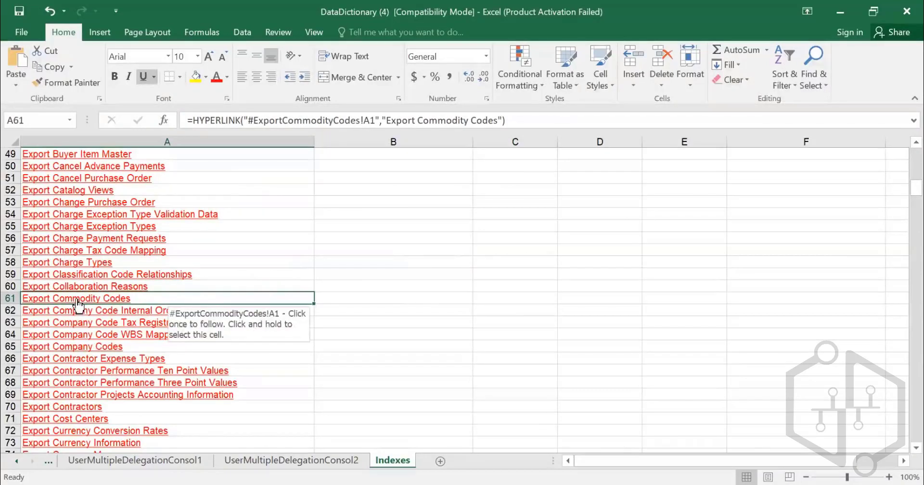
- Search the Indexes sheet for IMPORT COMMODITY CODES, retry with the shortened text IMPORT COMM, and close the search
key("ctrl+f")
type("IMPORT COMMODITY")
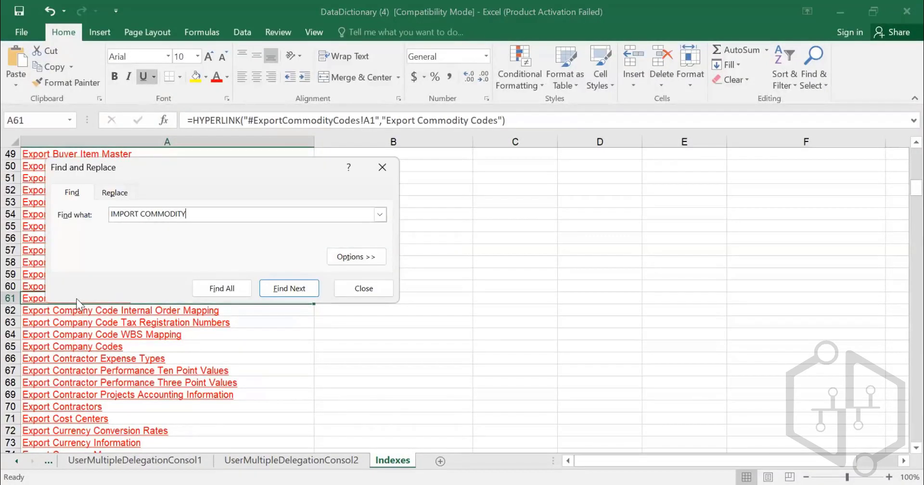
type("ES")
key("Return")
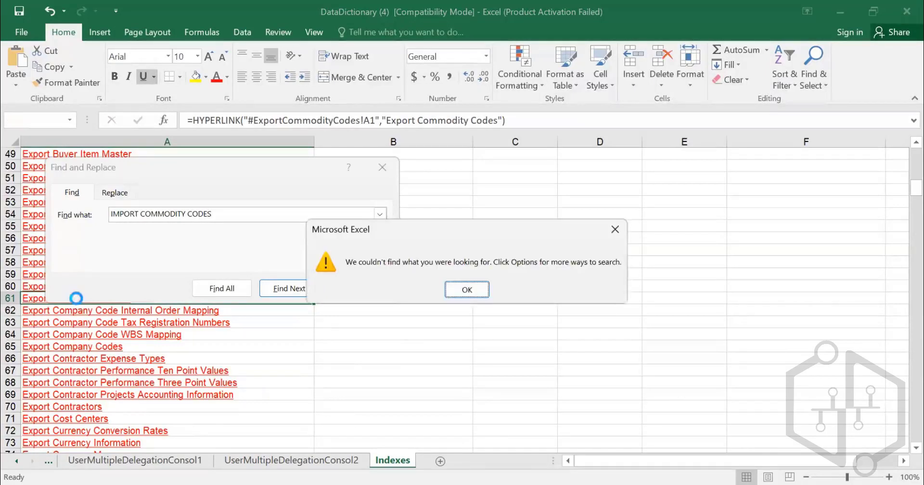
key("Return")
key("BackSpace")
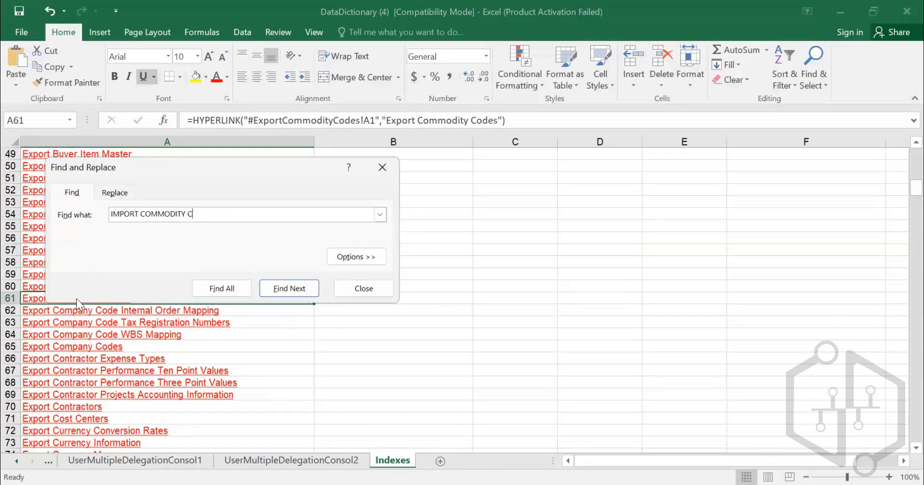
key("Return")
key("BackSpace")
key("BackSpace")
key("BackSpace")
key("BackSpace")
key("BackSpace")
key("Return")
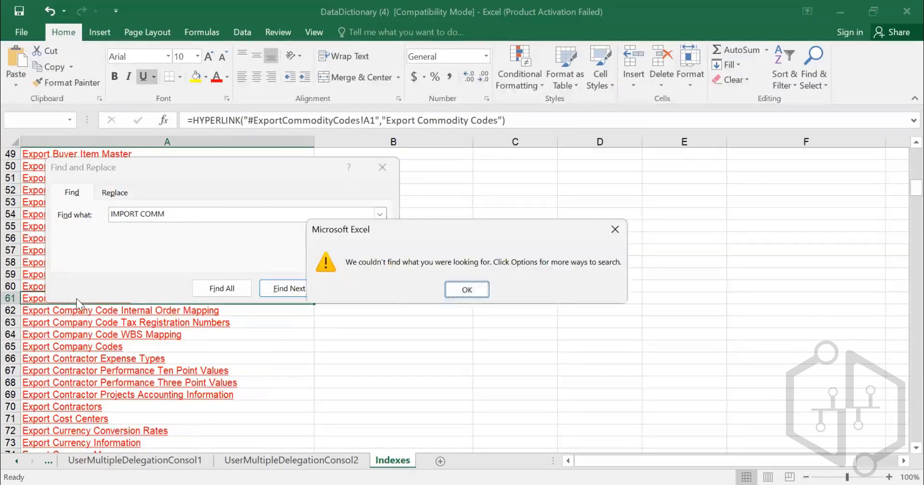
key("Return")
key("Escape")
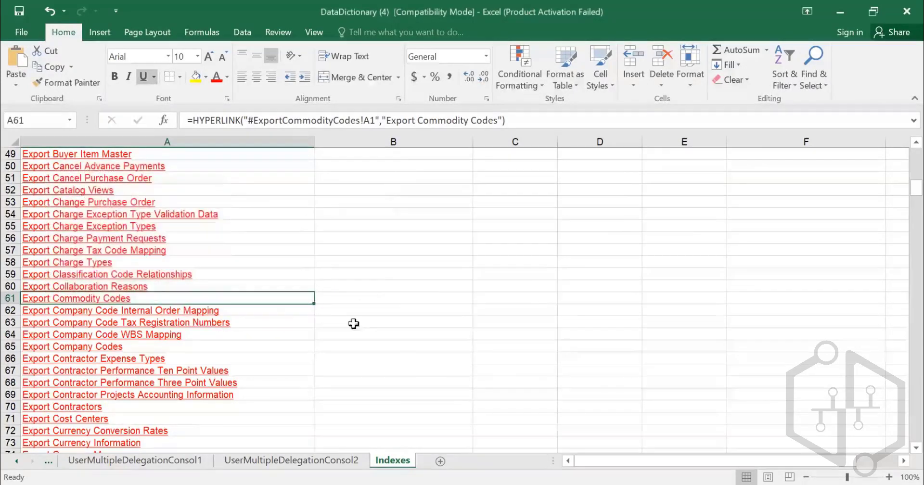
- Search the Indexes sheet for Commodity, stepping through matches to the import entries, and open the Import ERP Commodity Codes sheet
key("ctrl+f")
type("c")
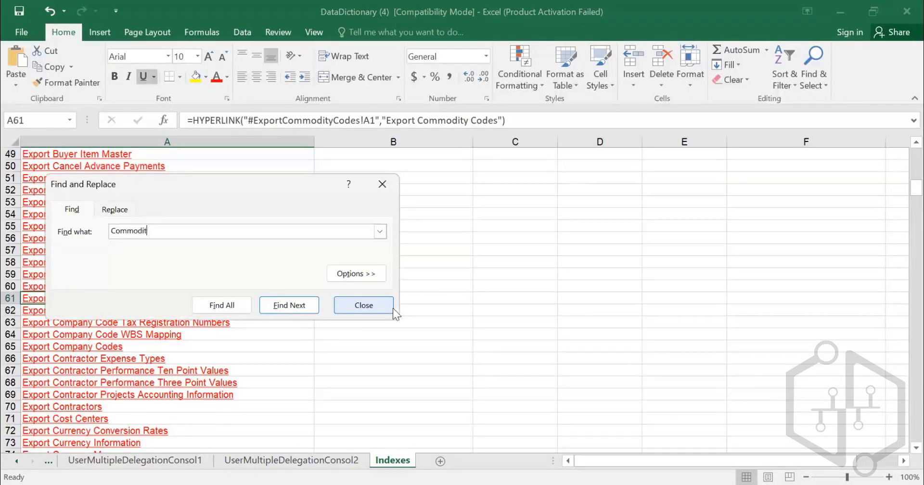
key("Return")
key("Return")
key("Return")
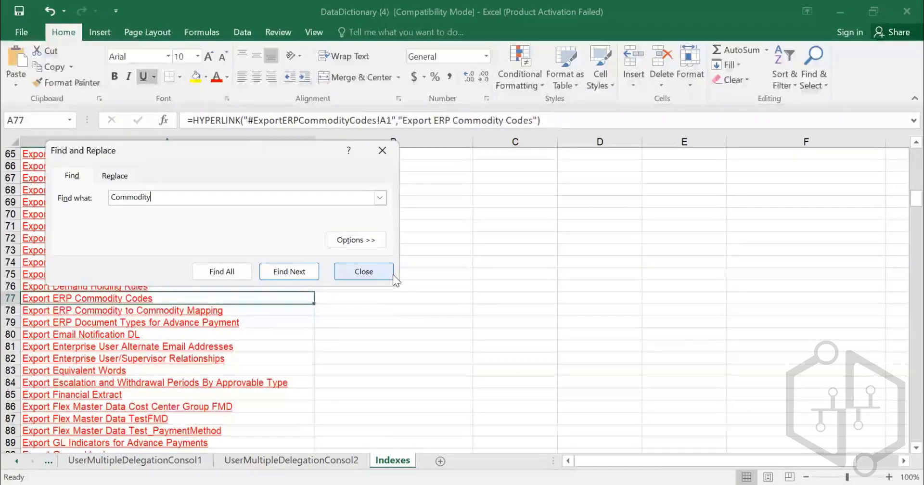
key("Return")
key("Return")
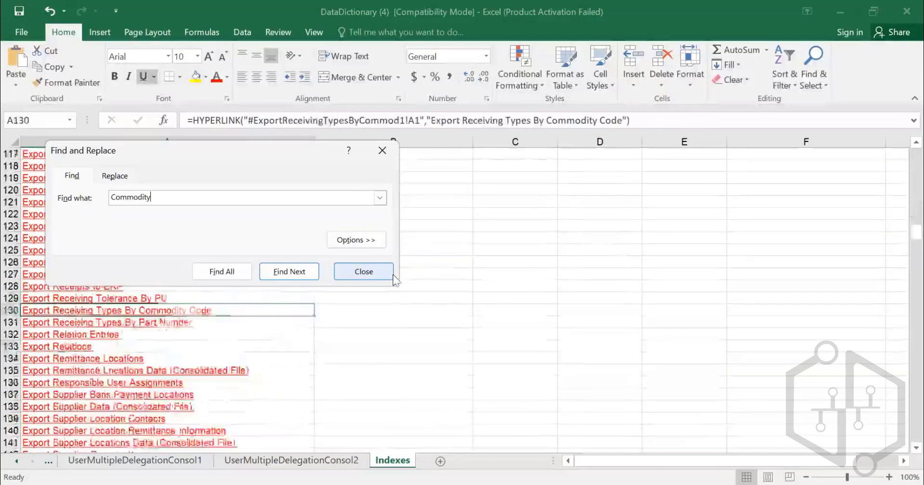
key("Return")
left_click(391, 272)
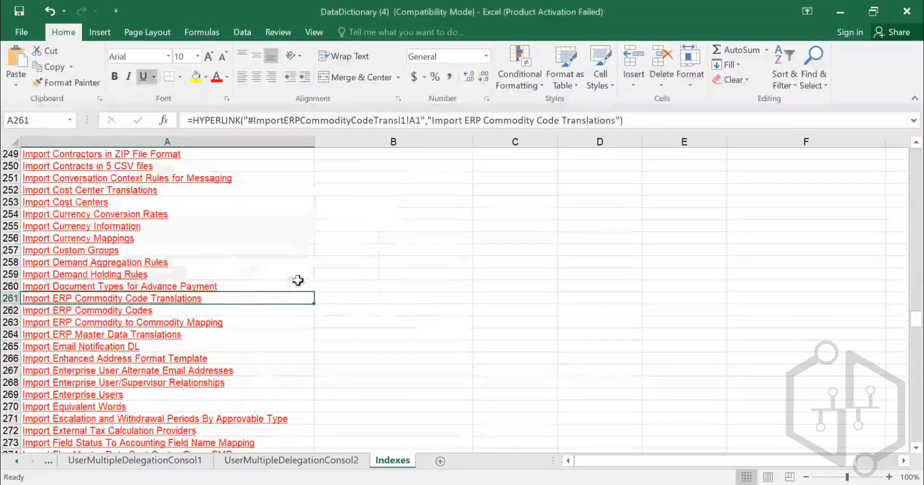
left_click(122, 309)
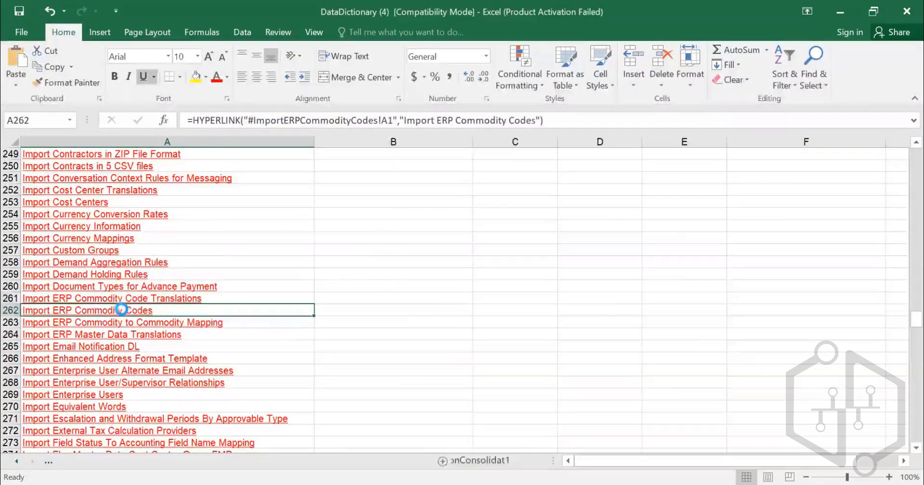
left_click(123, 309)
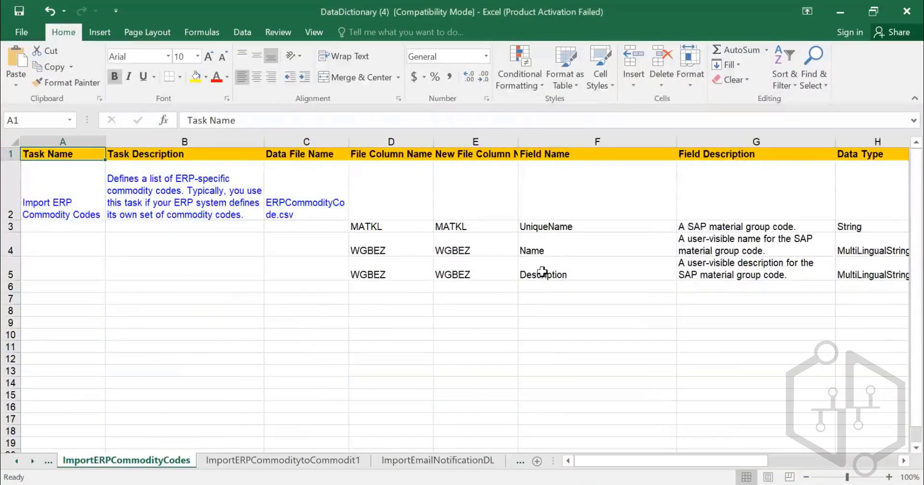
- Examine how the MATKL and WGBEZ file columns correspond to the field names and field descriptions in rows 3 to 5
left_click_drag(392, 230, 424, 269)
left_click(411, 229)
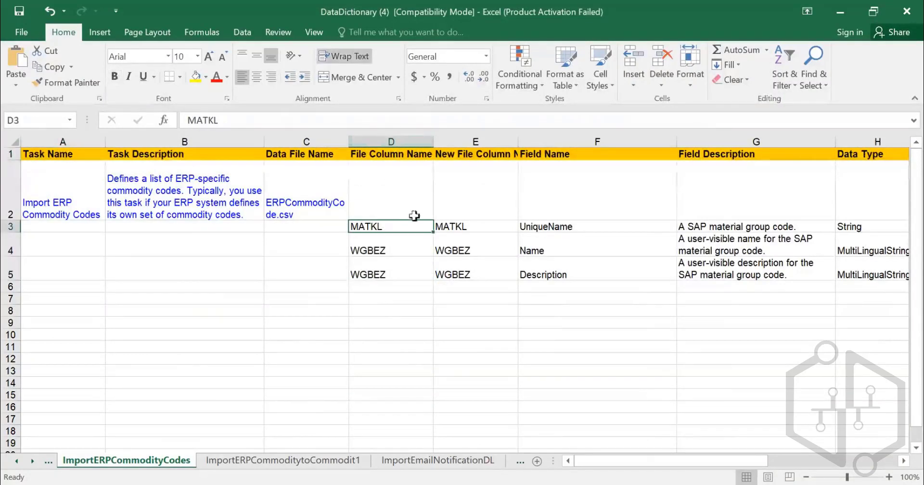
left_click(557, 227)
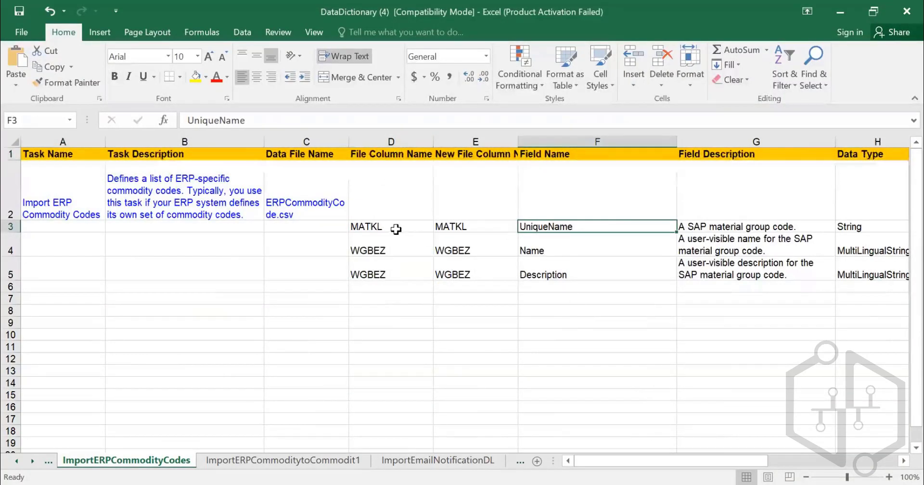
left_click_drag(396, 226, 406, 266)
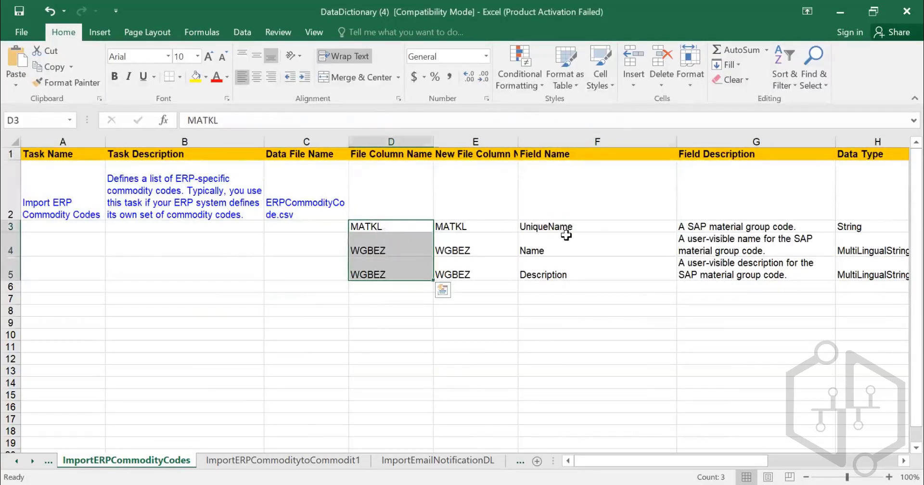
left_click(592, 238)
left_click(698, 226)
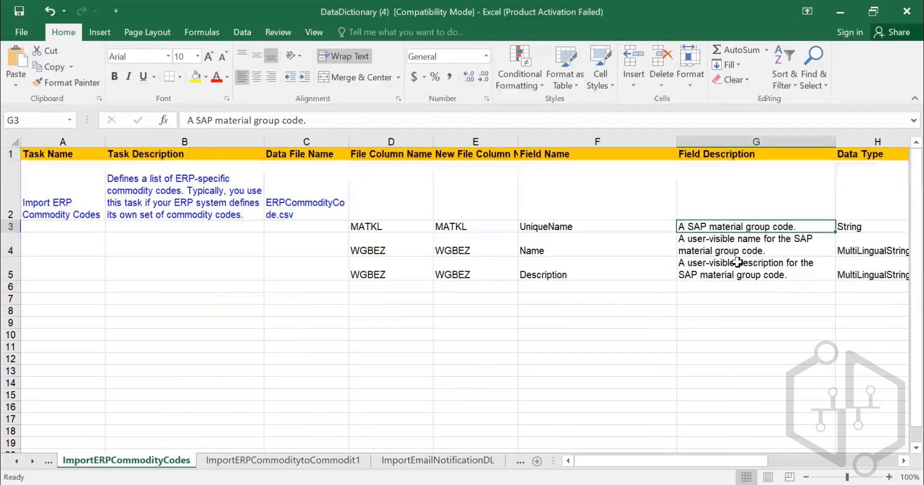
key("Left")
key("Left")
key("Left")
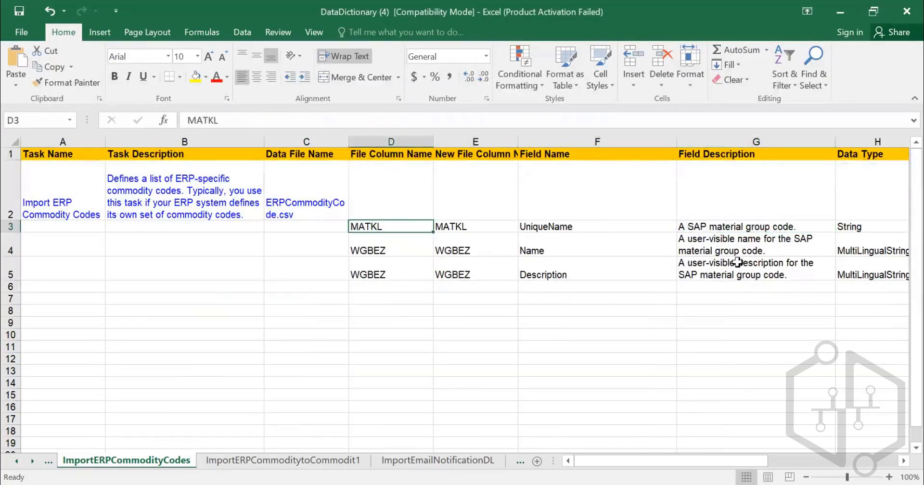
key("Right")
key("Right")
key("Right")
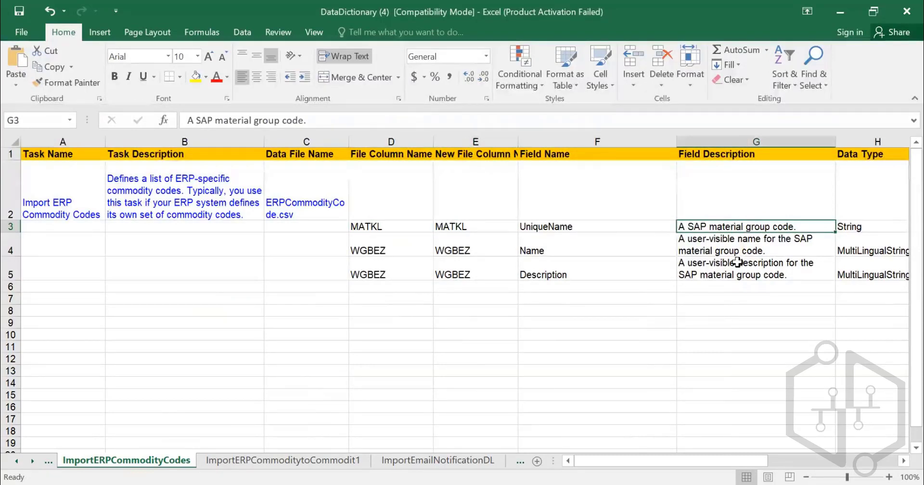
key("Down")
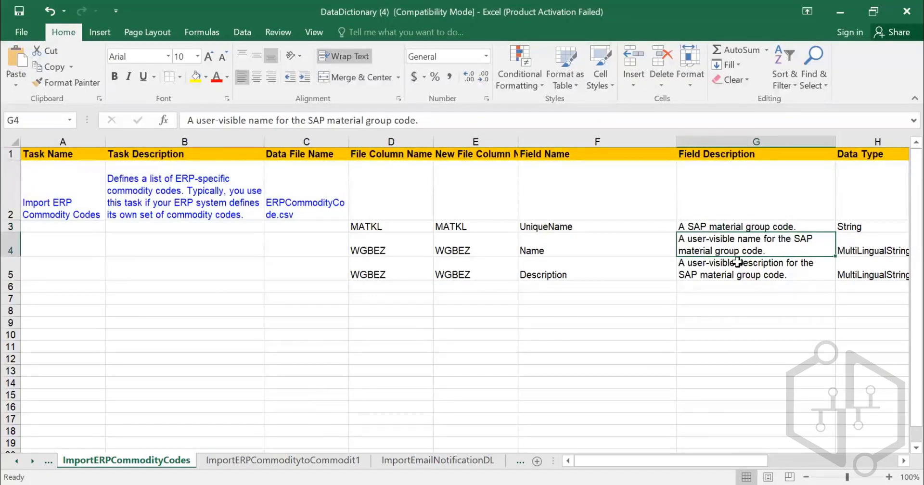
key("Down")
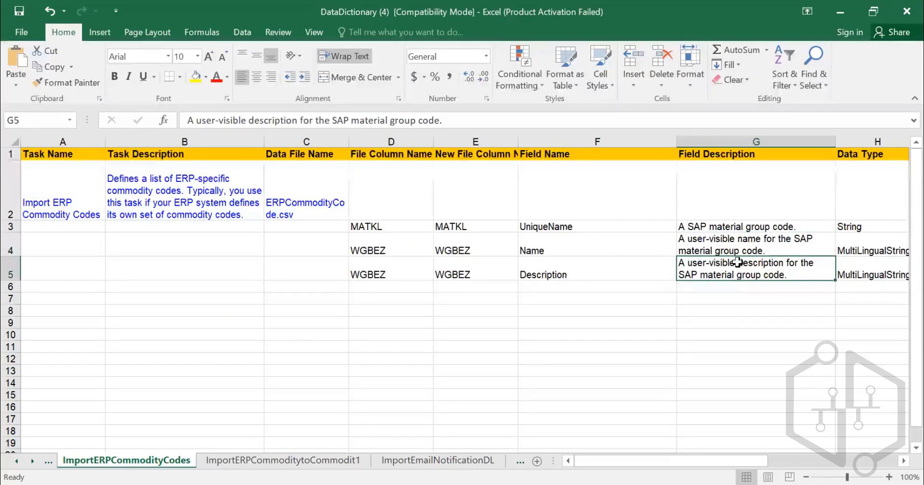
key("Left")
key("Up")
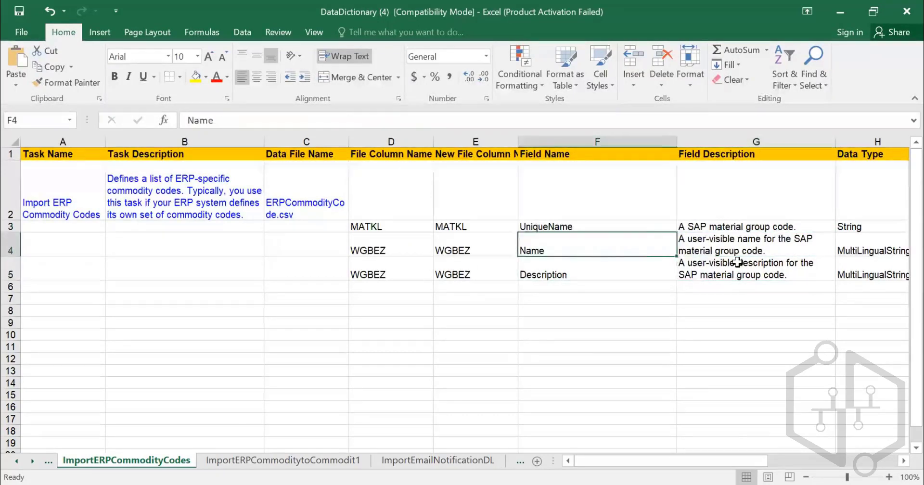
- Review the remaining template columns, from Data Type and String Length through Required, Allow Null and the reference columns
key("Right")
key("Down")
key("Right")
key("Right")
key("Right")
key("Right")
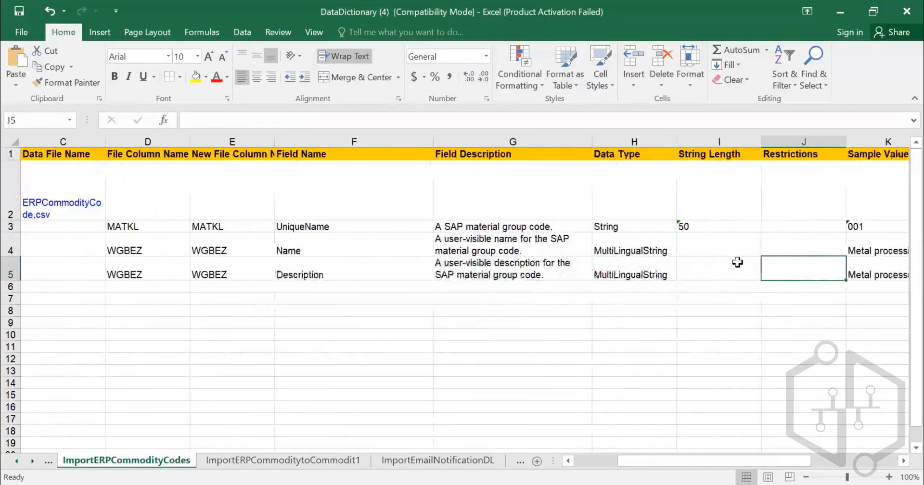
key("Left")
key("Right")
key("Right")
key("Right")
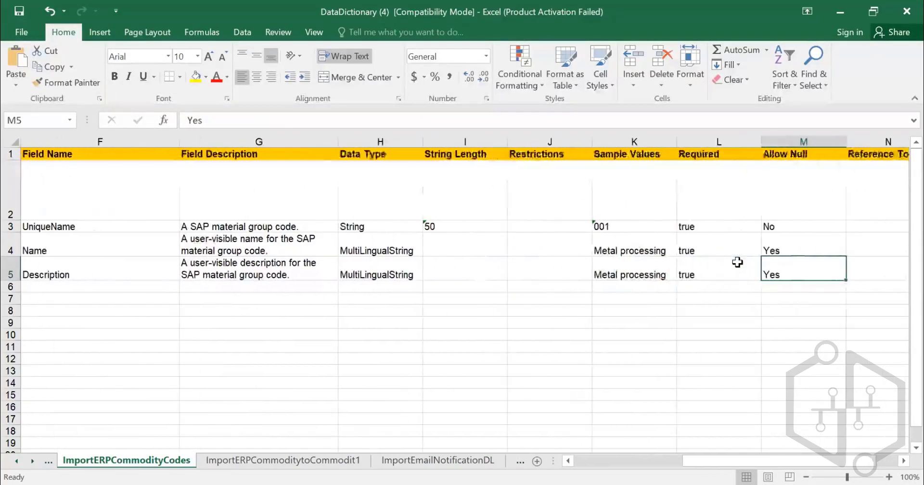
key("Up")
key("Down")
key("Right")
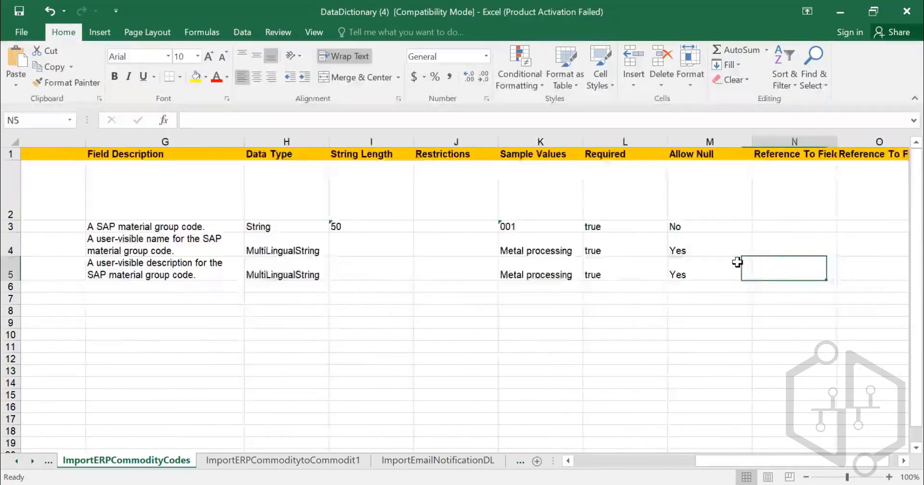
key("Right")
- Examine the Sample Values entries for the UniqueName, Name and Description fields
key("Left")
key("Left")
key("Left")
key("Left")
key("Up")
key("Up")
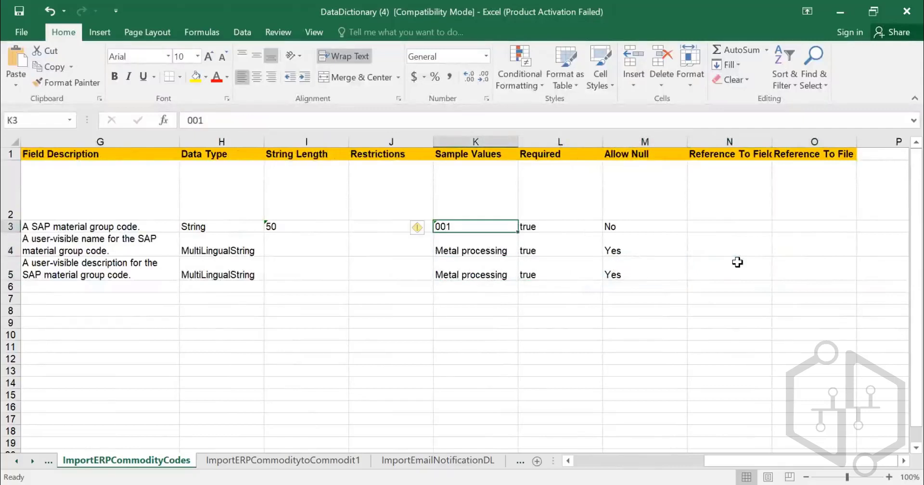
key("Down")
key("Down")
key("Down")
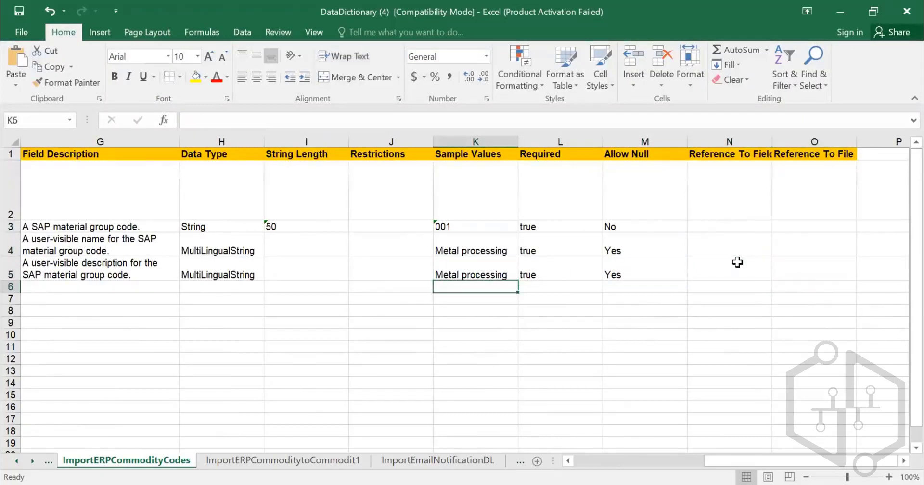
- Recheck the String Length and Data Type columns against the file column names, finishing back at the Task Name column
key("Up")
key("Left")
key("Left")
key("Left")
key("Right")
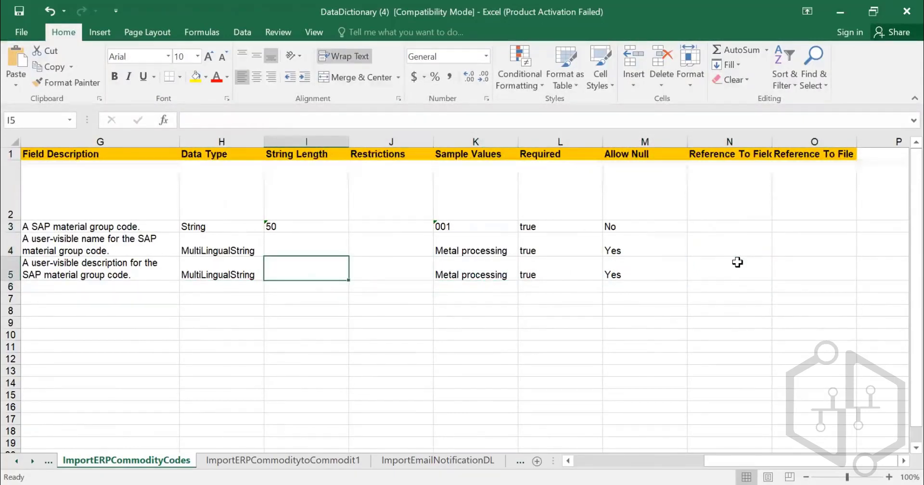
key("Up")
key("Up")
key("Left")
key("Left")
key("Left")
key("Left")
key("Left")
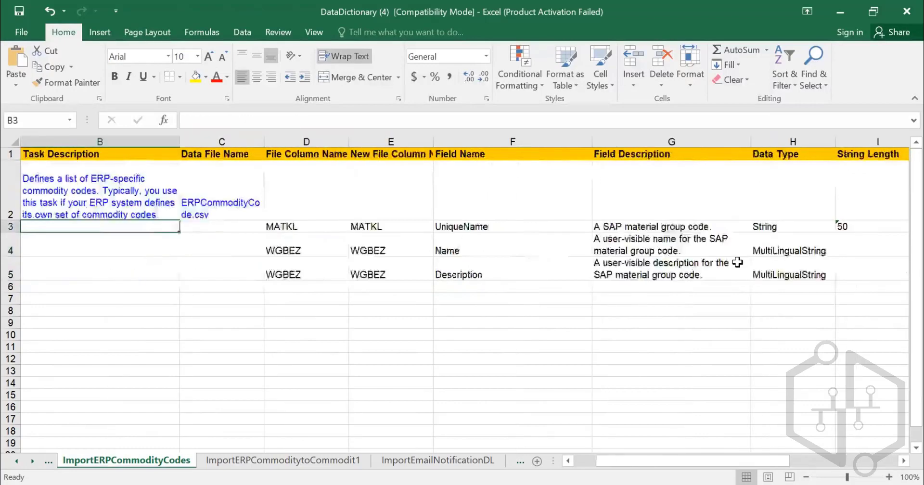
key("Right")
key("Right")
key("Right")
key("Right")
key("Right")
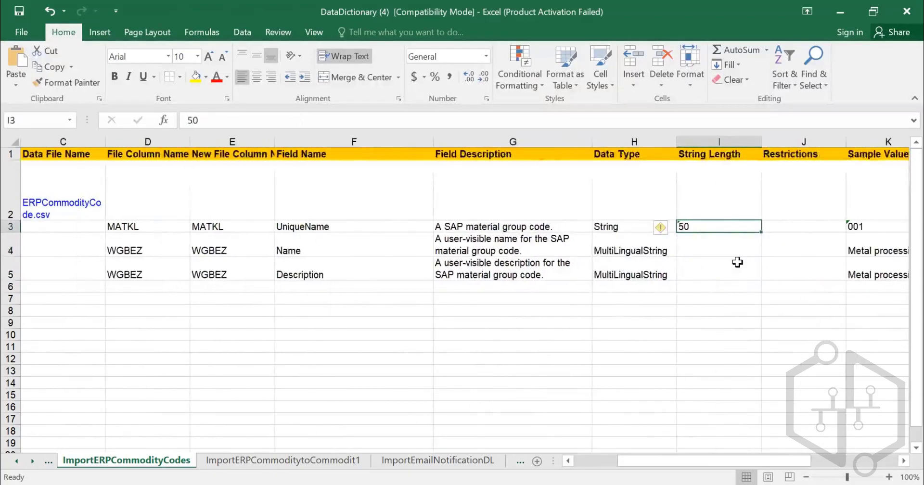
key("Down")
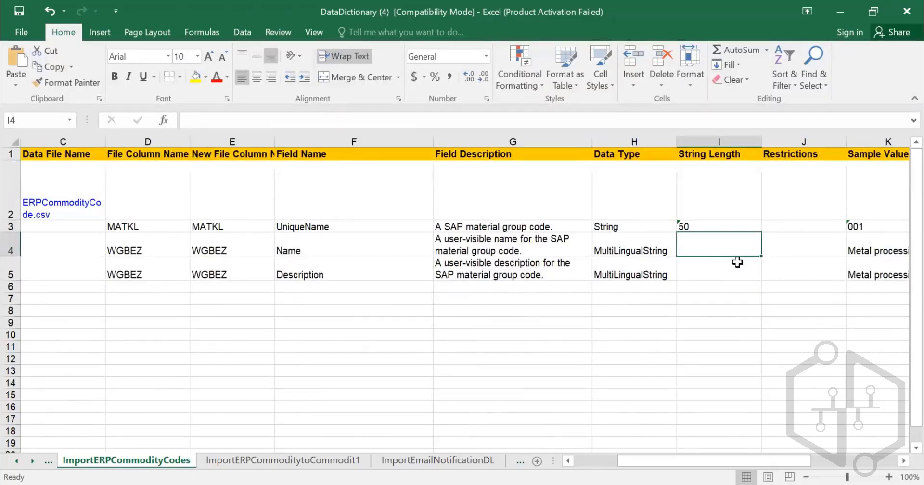
key("Left")
key("Left")
key("Left")
key("Left")
key("Left")
key("Left")
key("Left")
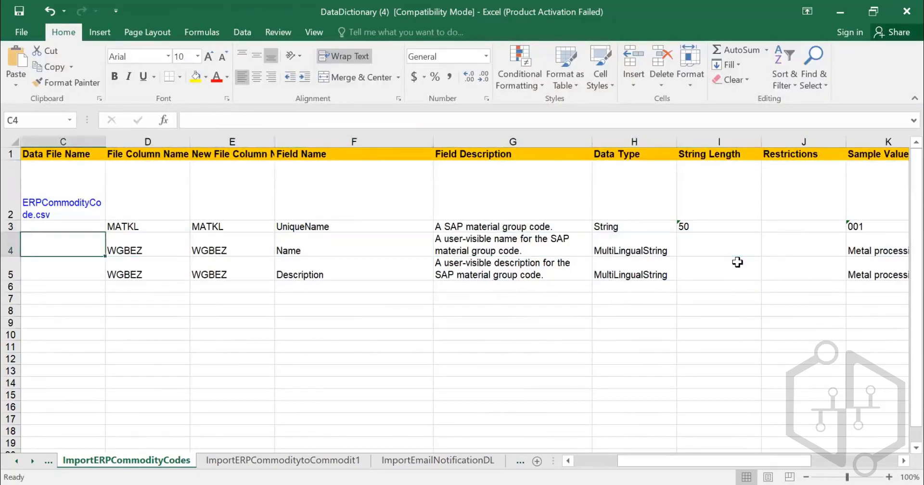
key("Left")
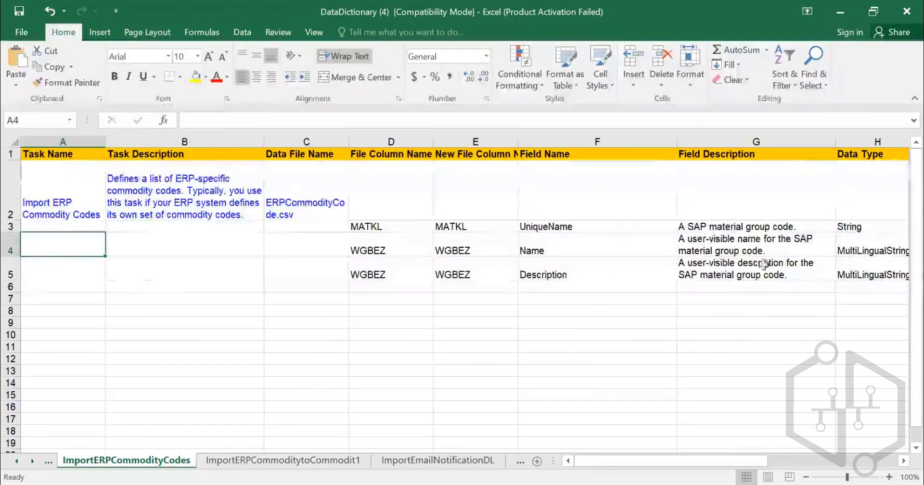